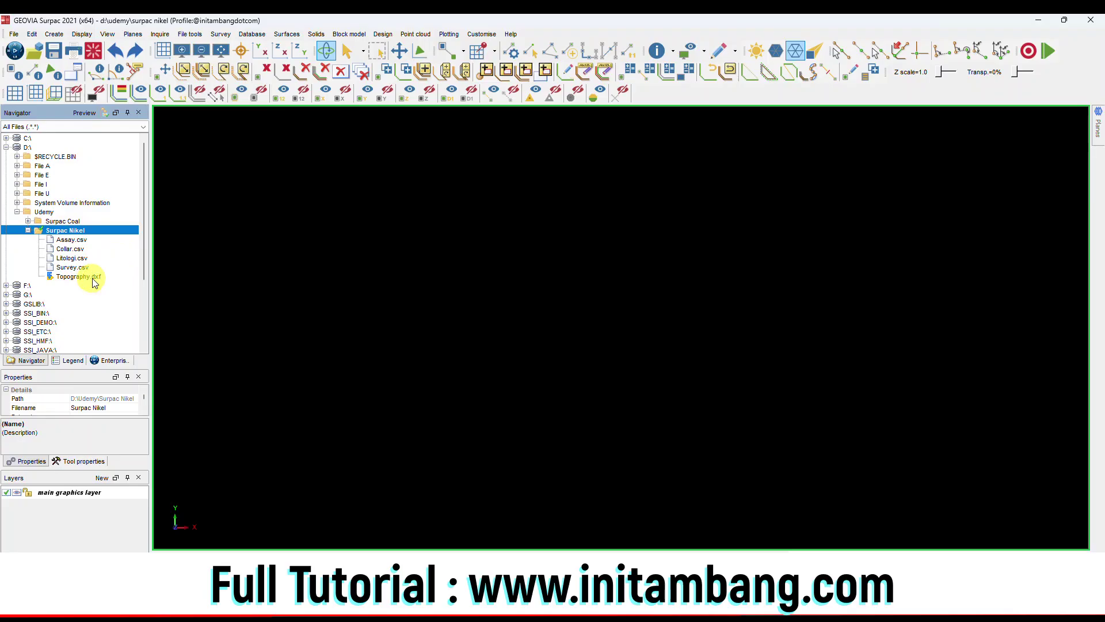
# Examine the line and colour styles in the legend for Strings and for DTM's and 3DM's
pyautogui.click(71, 361)
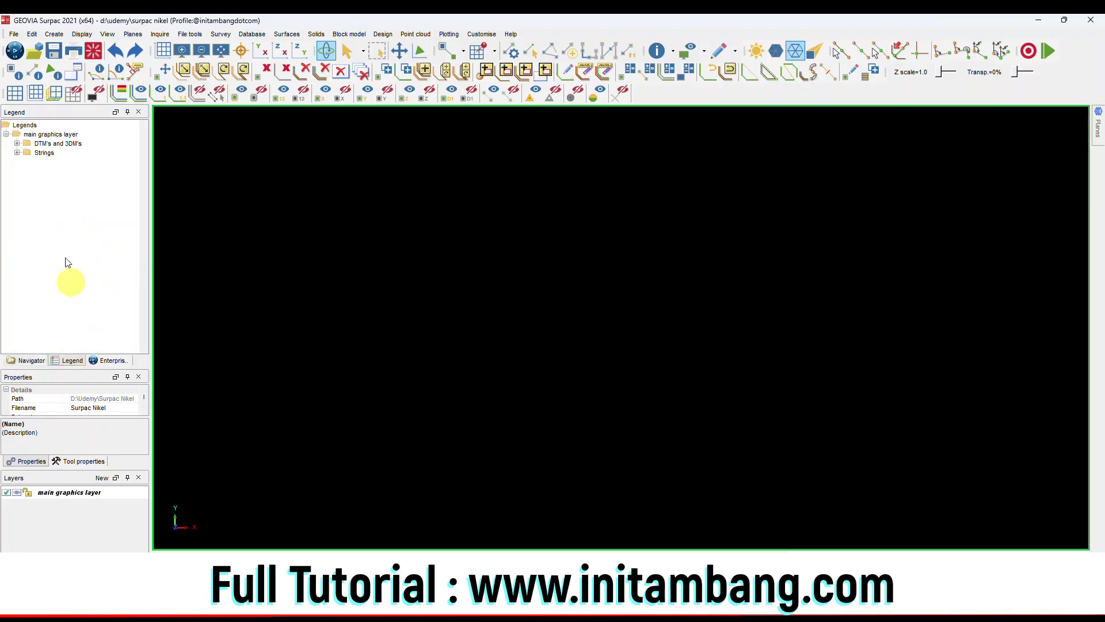
pyautogui.click(17, 152)
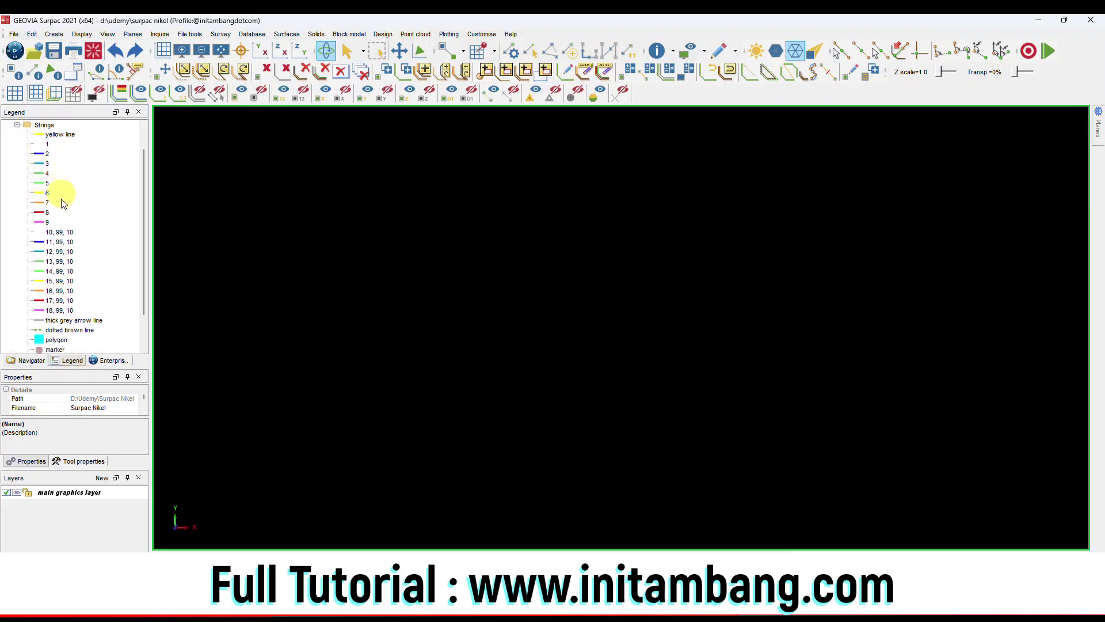
pyautogui.scroll(1, 62, 204)
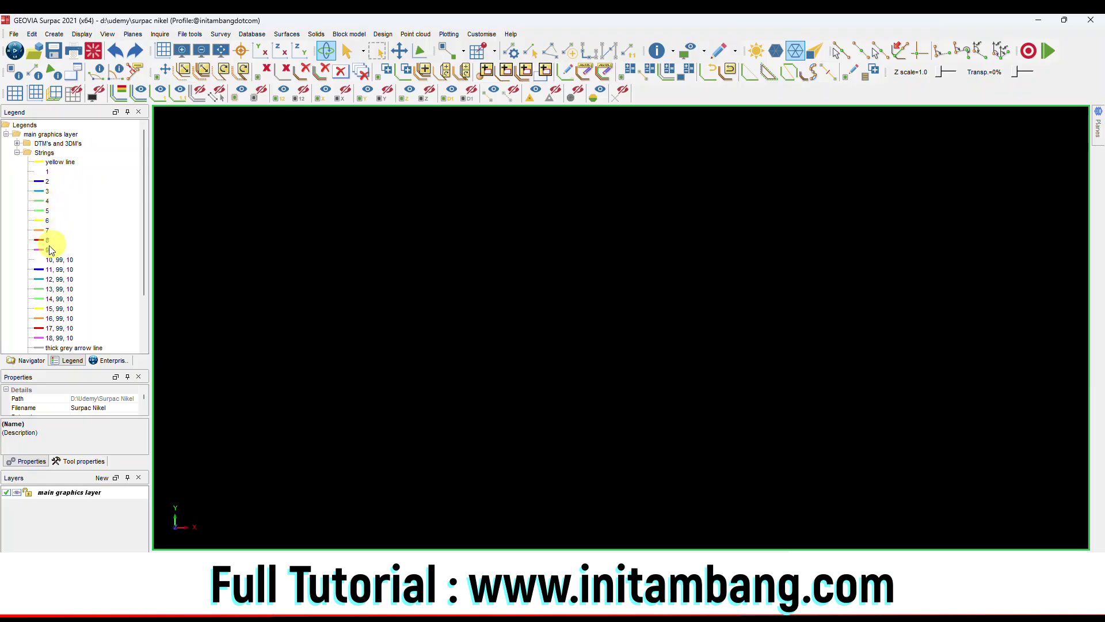
pyautogui.click(17, 153)
pyautogui.click(18, 143)
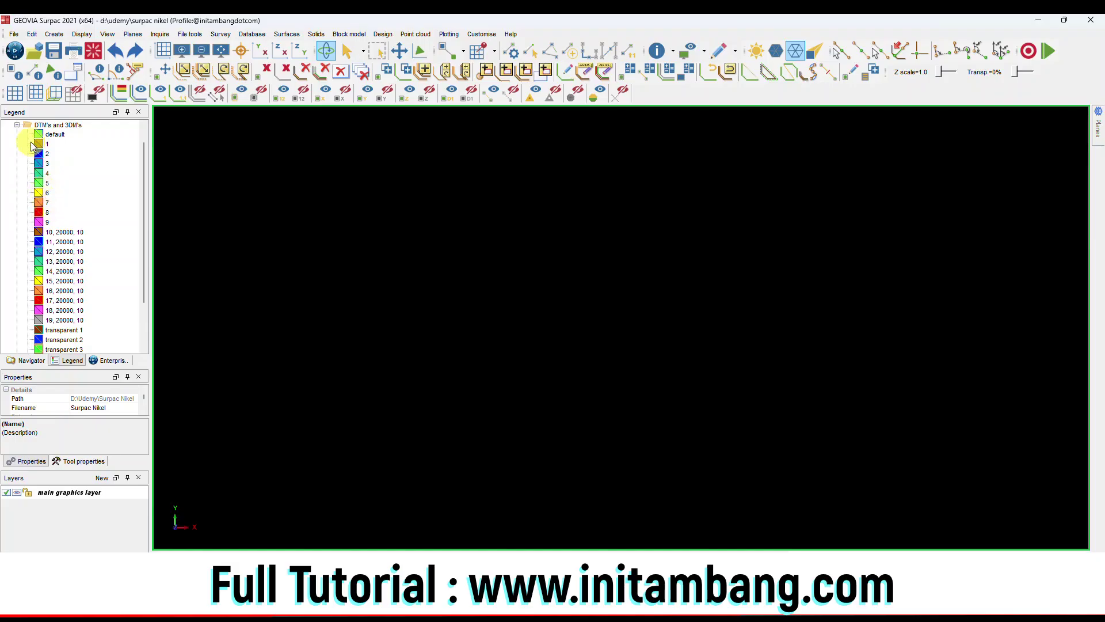
pyautogui.click(17, 125)
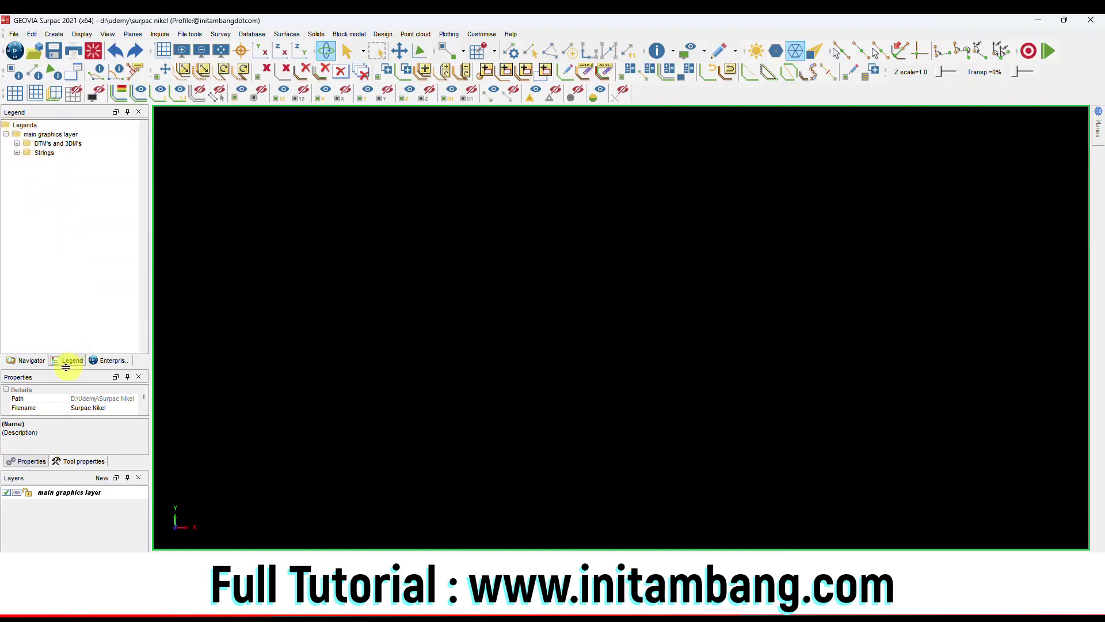
pyautogui.click(41, 362)
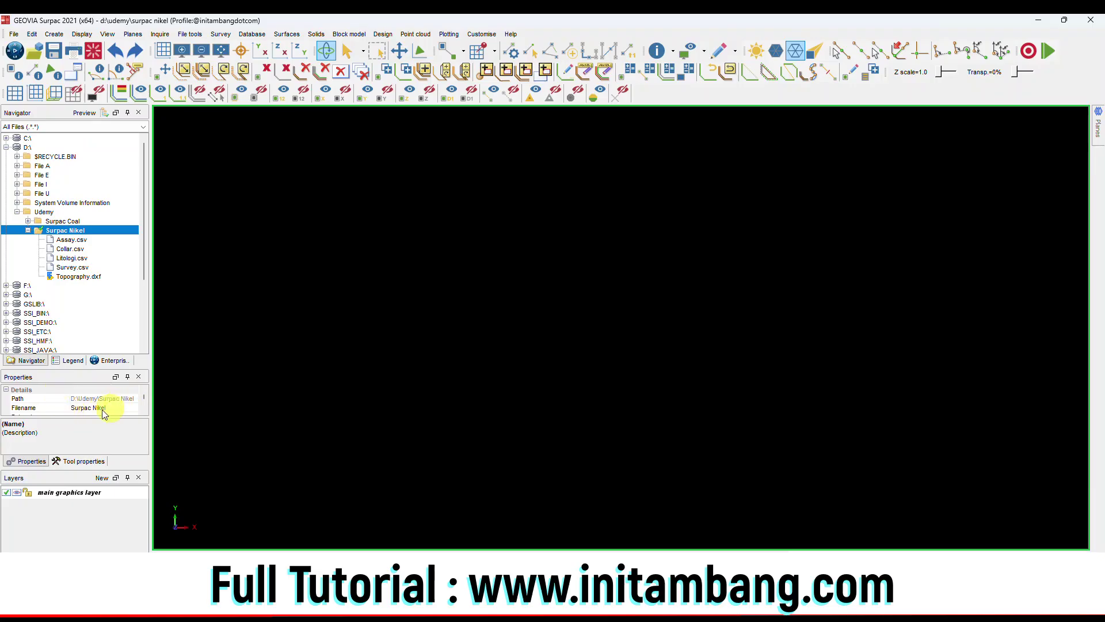
pyautogui.click(79, 259)
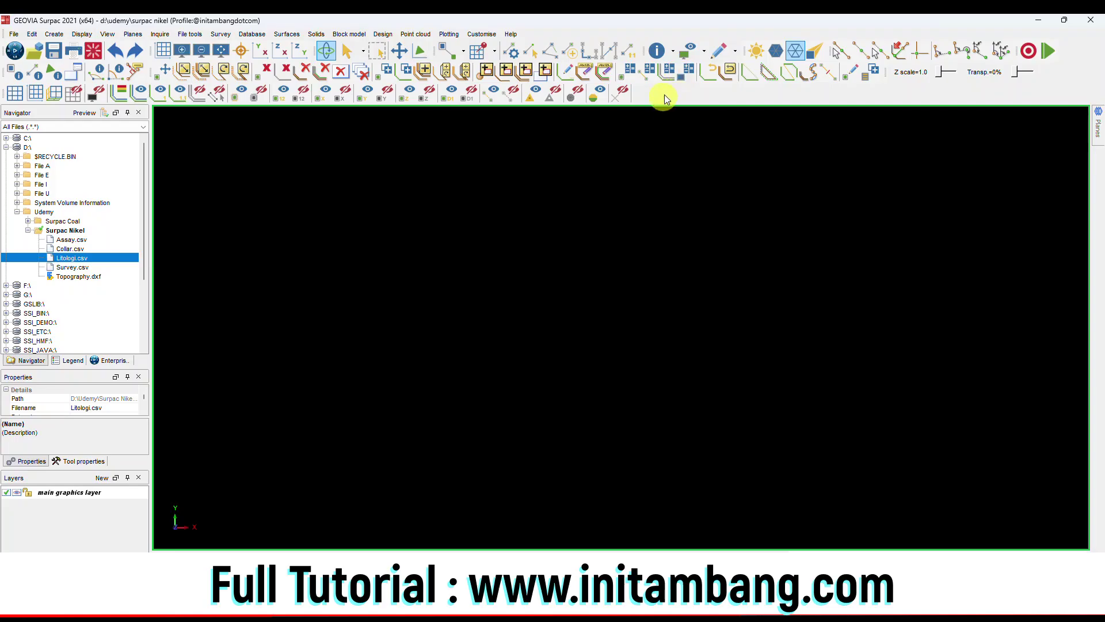
pyautogui.rightClick(667, 31)
pyautogui.moveTo(699, 64)
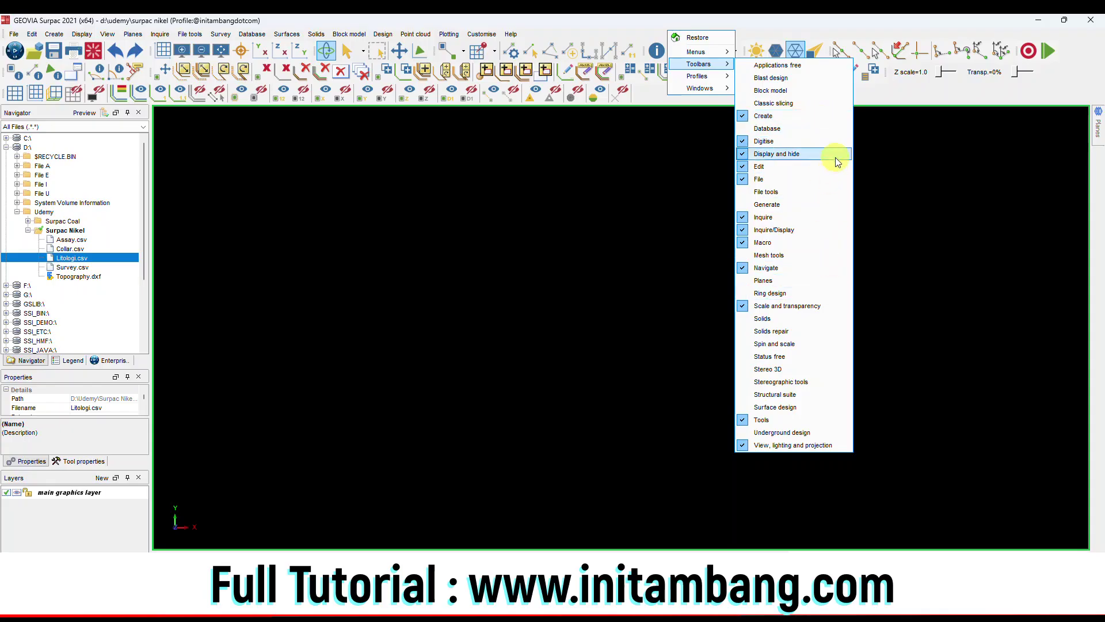
pyautogui.click(833, 24)
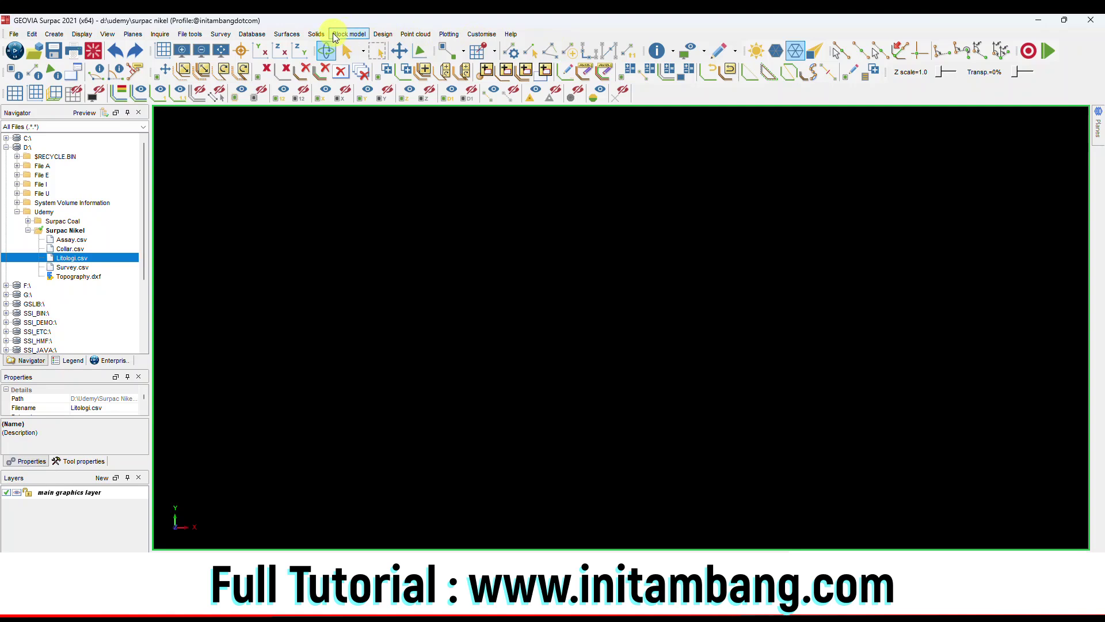
pyautogui.click(318, 36)
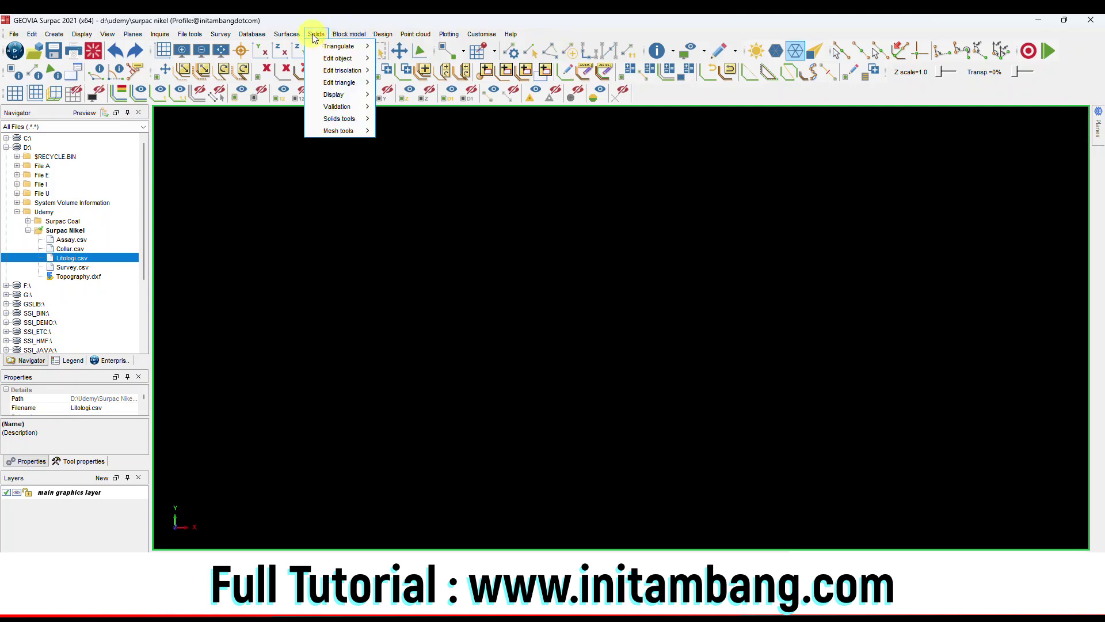
pyautogui.click(353, 36)
pyautogui.click(353, 35)
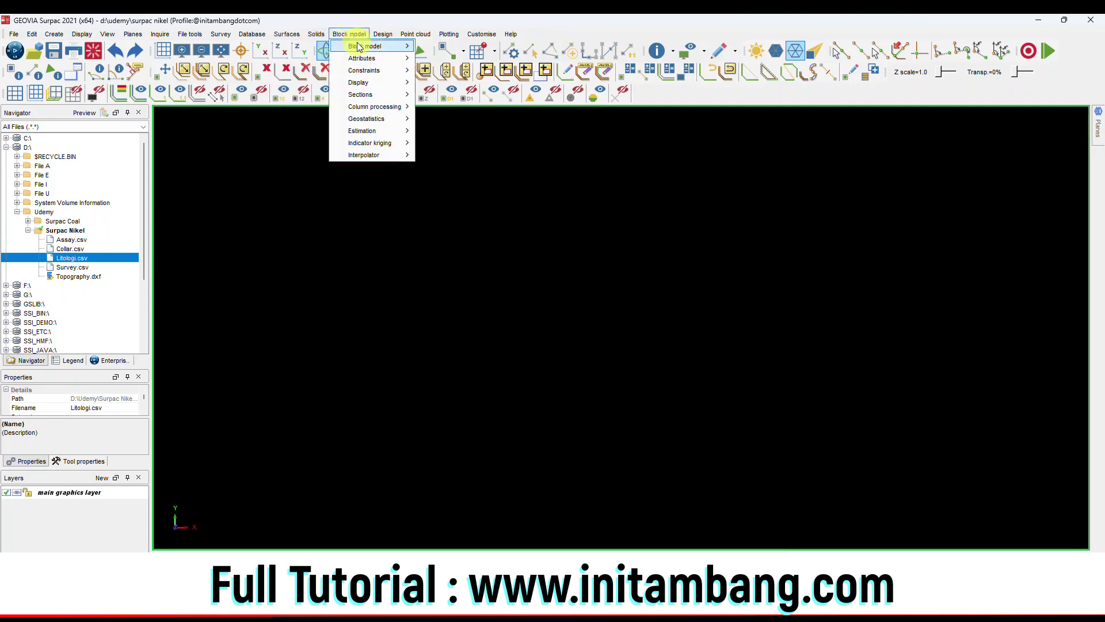
pyautogui.moveTo(369, 46)
pyautogui.moveTo(478, 165)
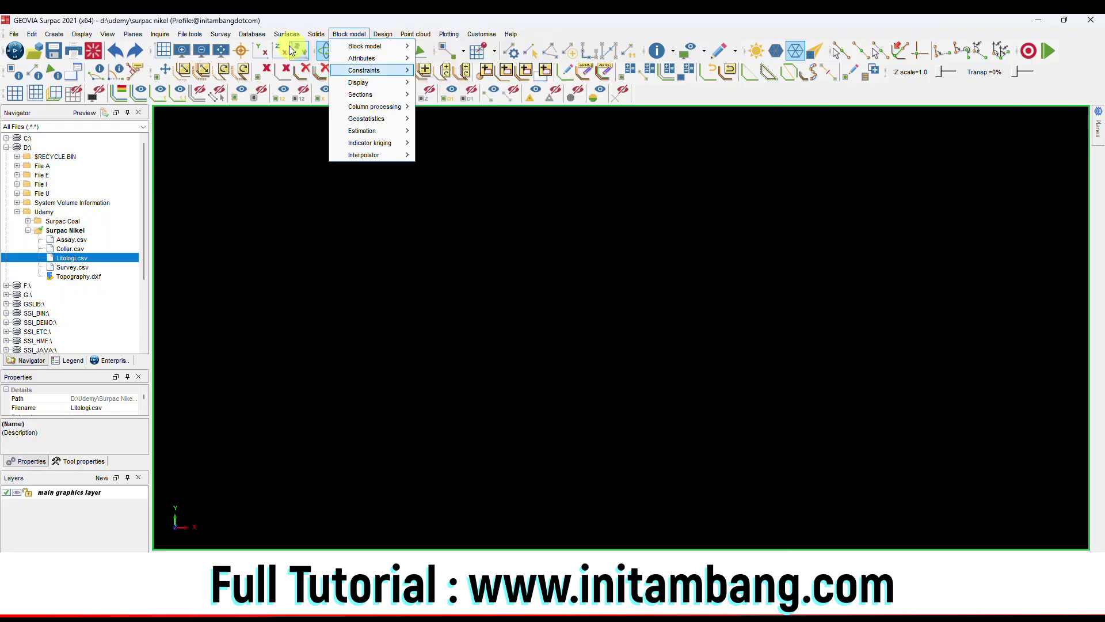
pyautogui.click(262, 22)
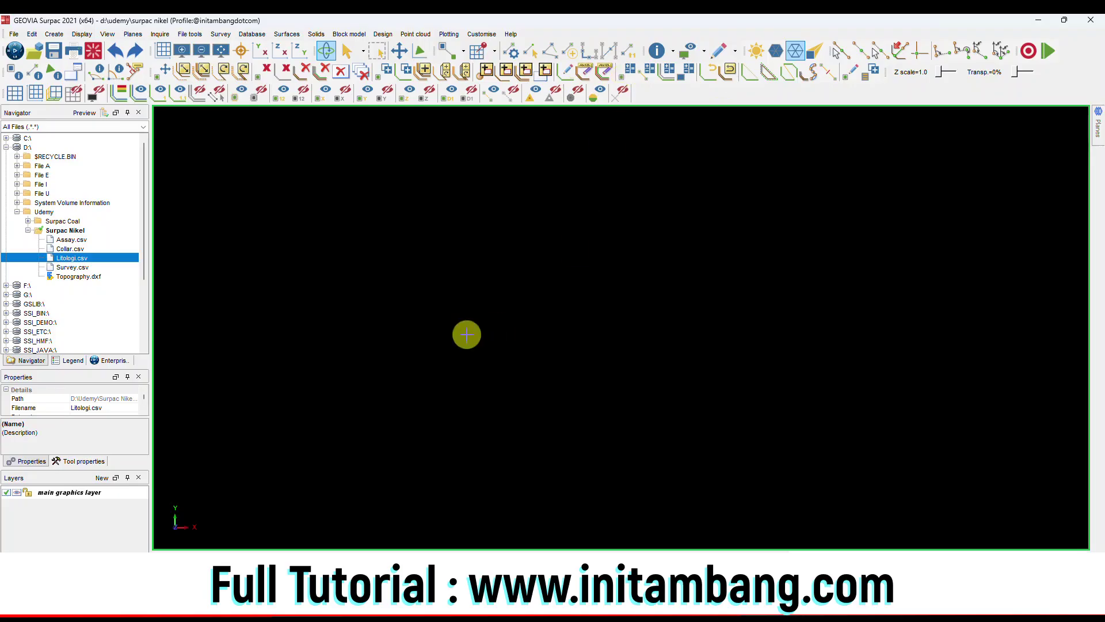
# Create a new folder named 01 dtm inside the Surpac Nikel folder
pyautogui.click(80, 233)
pyautogui.rightClick(80, 232)
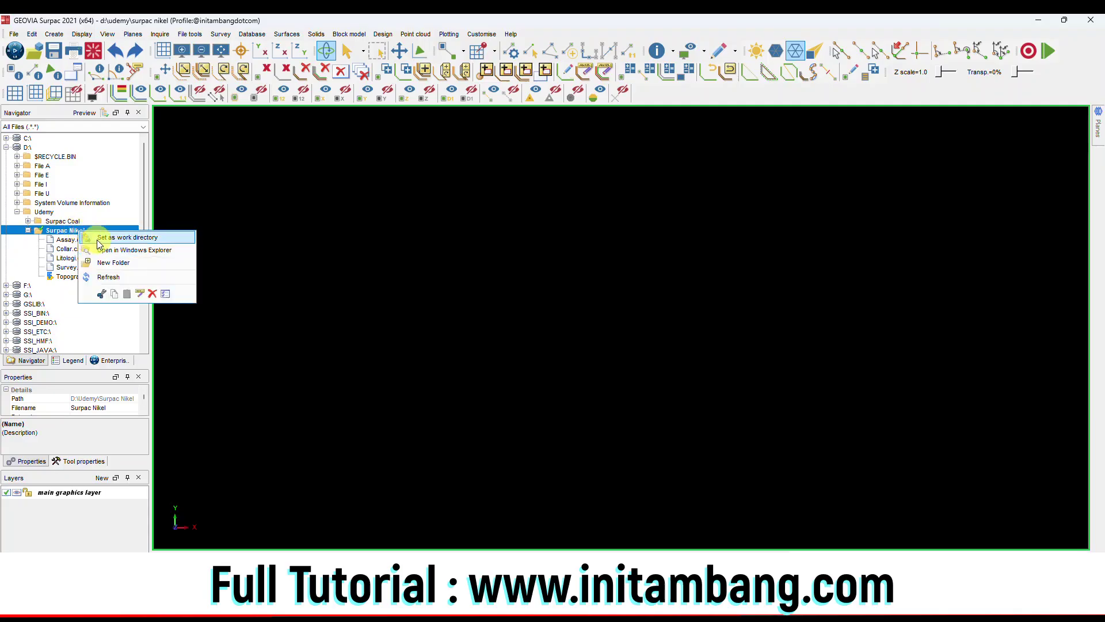
pyautogui.click(61, 230)
pyautogui.rightClick(62, 230)
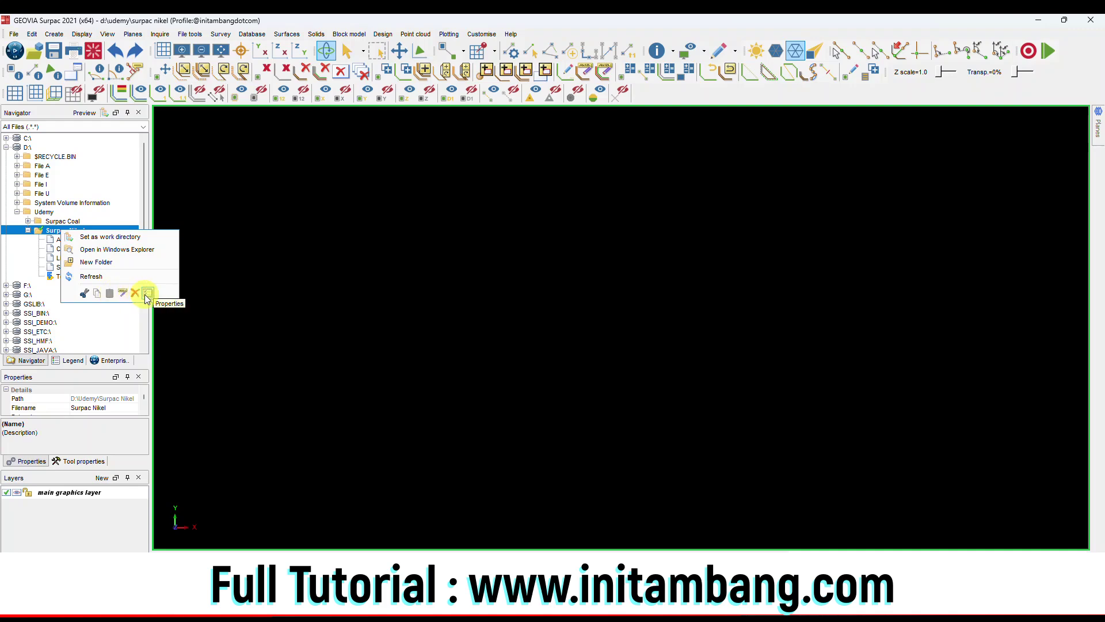
pyautogui.click(109, 262)
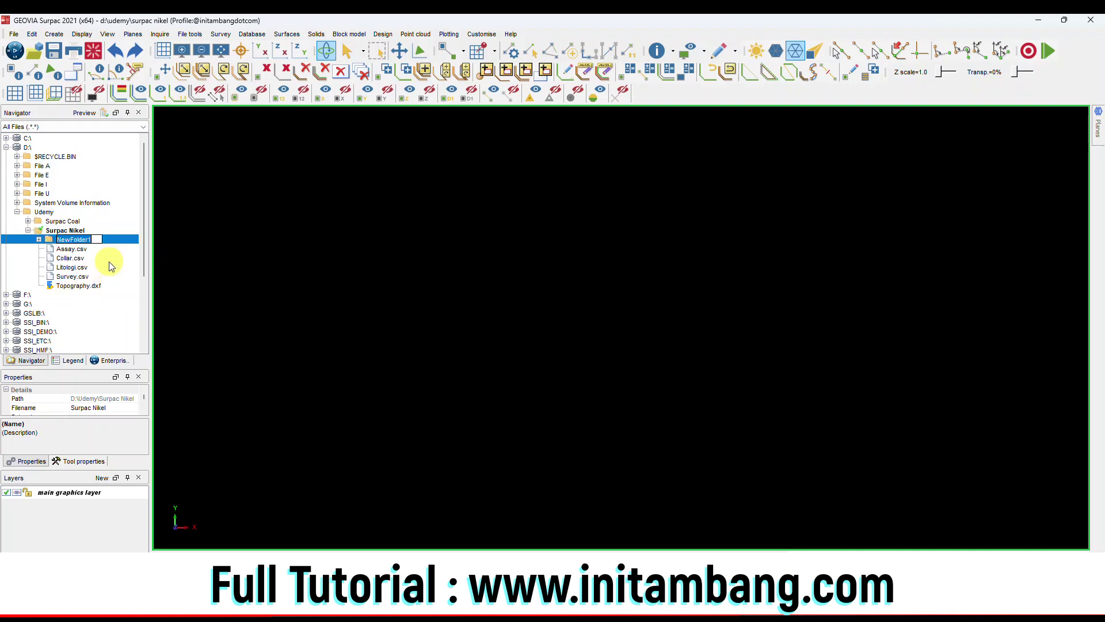
pyautogui.write('01 dtm')
pyautogui.press('Return')
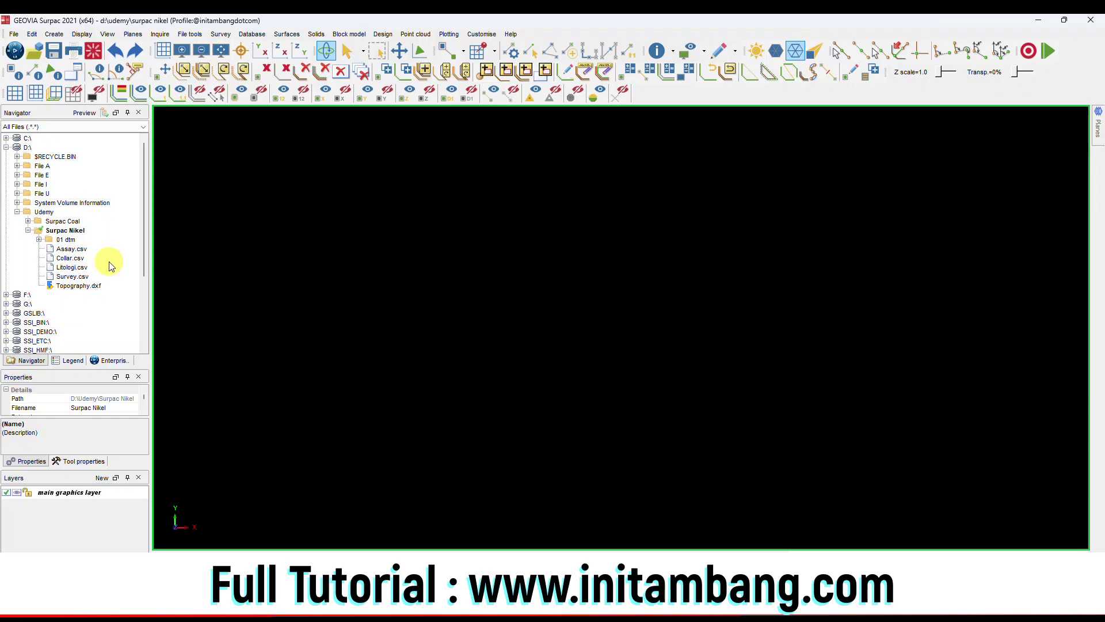
# Set the 01 dtm folder as the work directory
pyautogui.click(72, 242)
pyautogui.rightClick(73, 243)
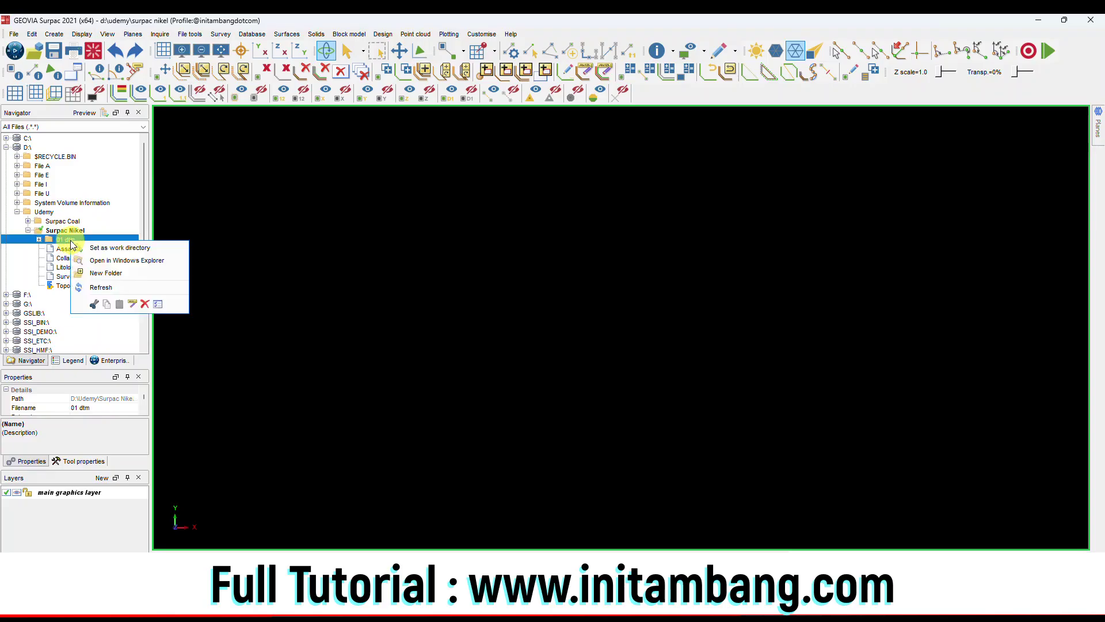
pyautogui.click(101, 247)
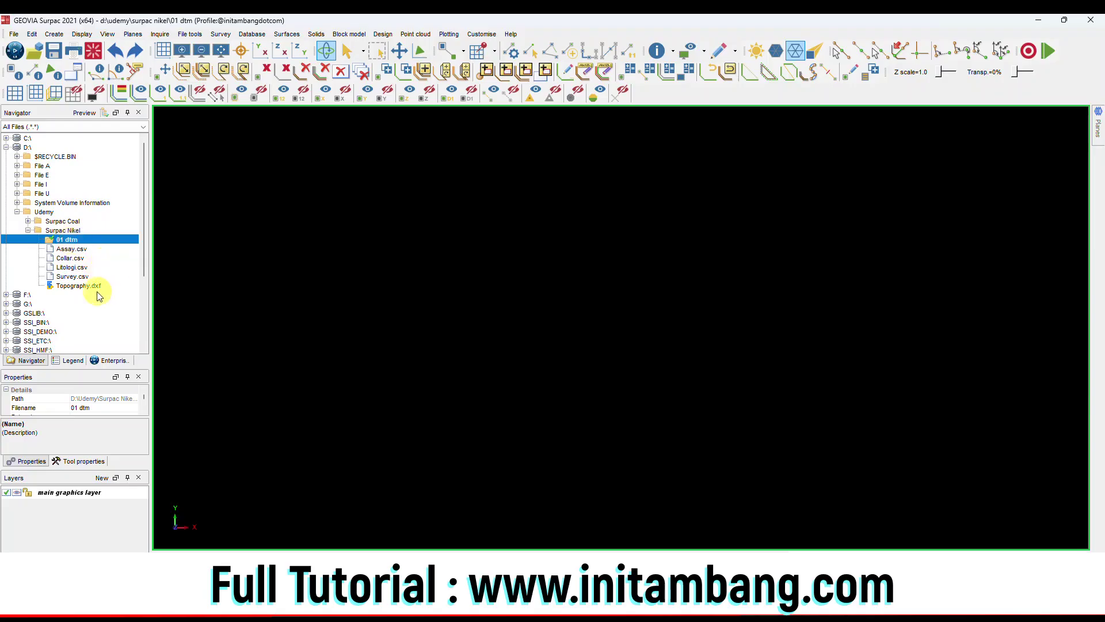
# Move Topography.dxf from the Surpac Nikel folder into the 01 dtm folder and expand that folder
pyautogui.click(81, 286)
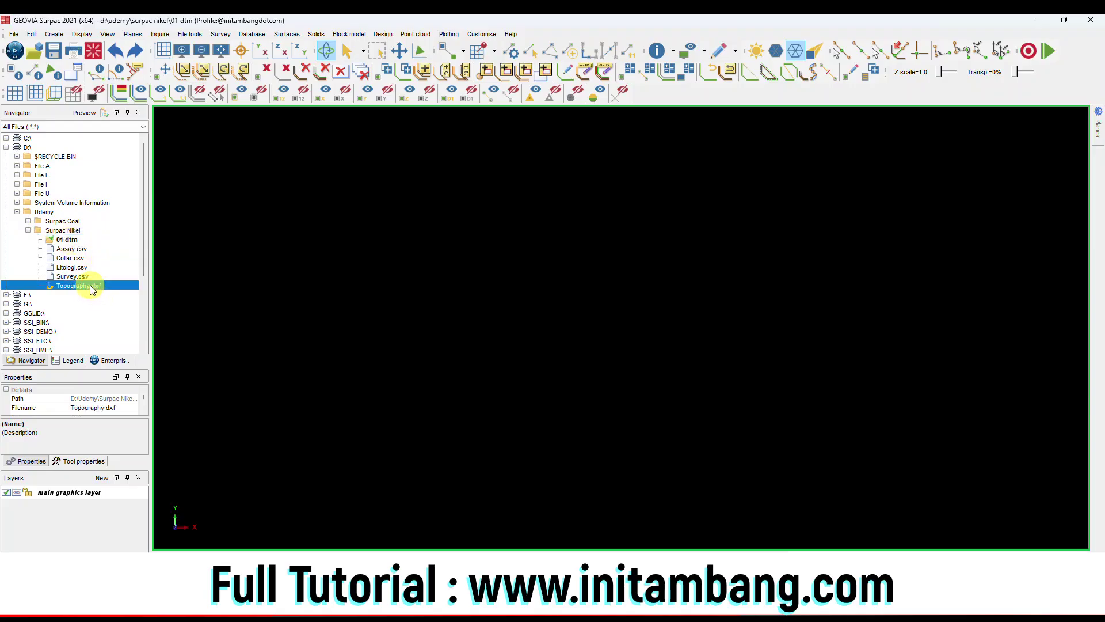
pyautogui.rightClick(90, 286)
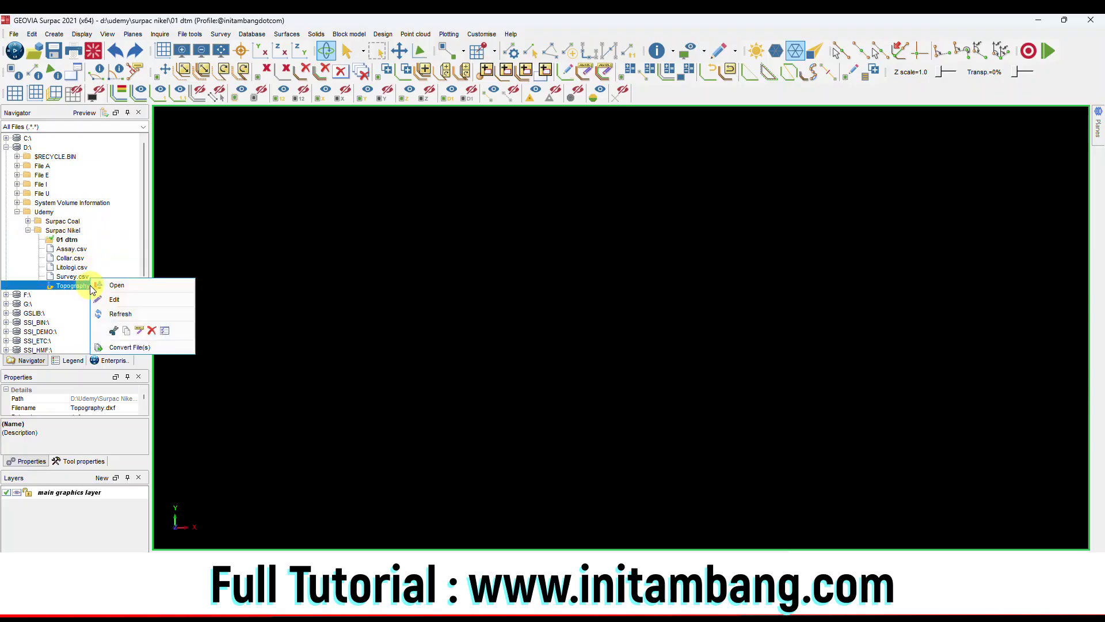
pyautogui.click(112, 316)
pyautogui.click(71, 241)
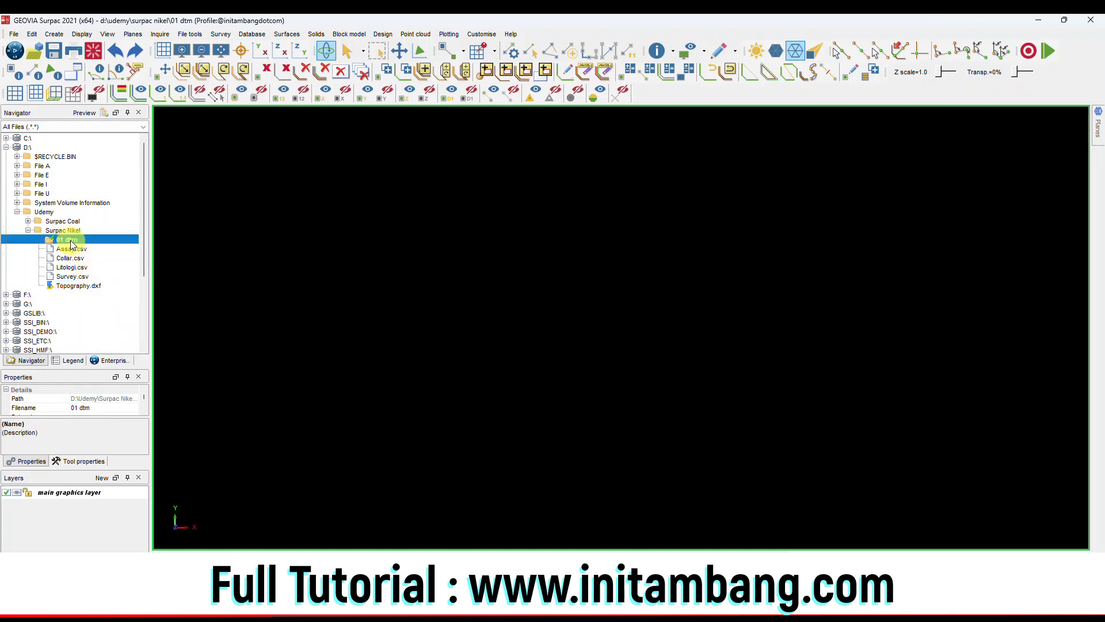
pyautogui.rightClick(72, 244)
pyautogui.click(117, 303)
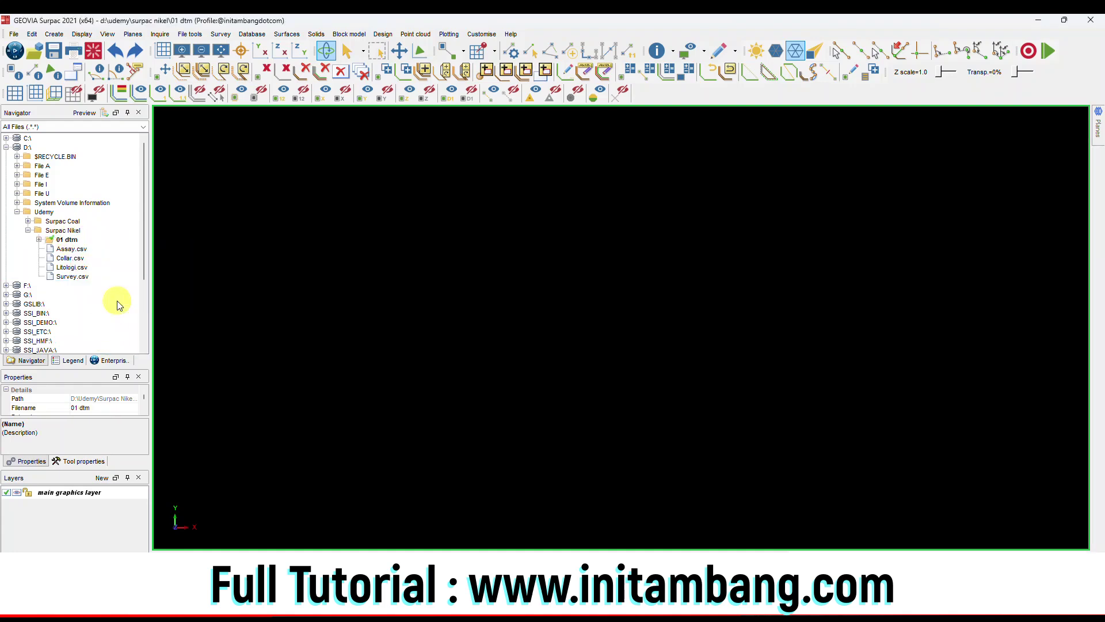
pyautogui.click(39, 239)
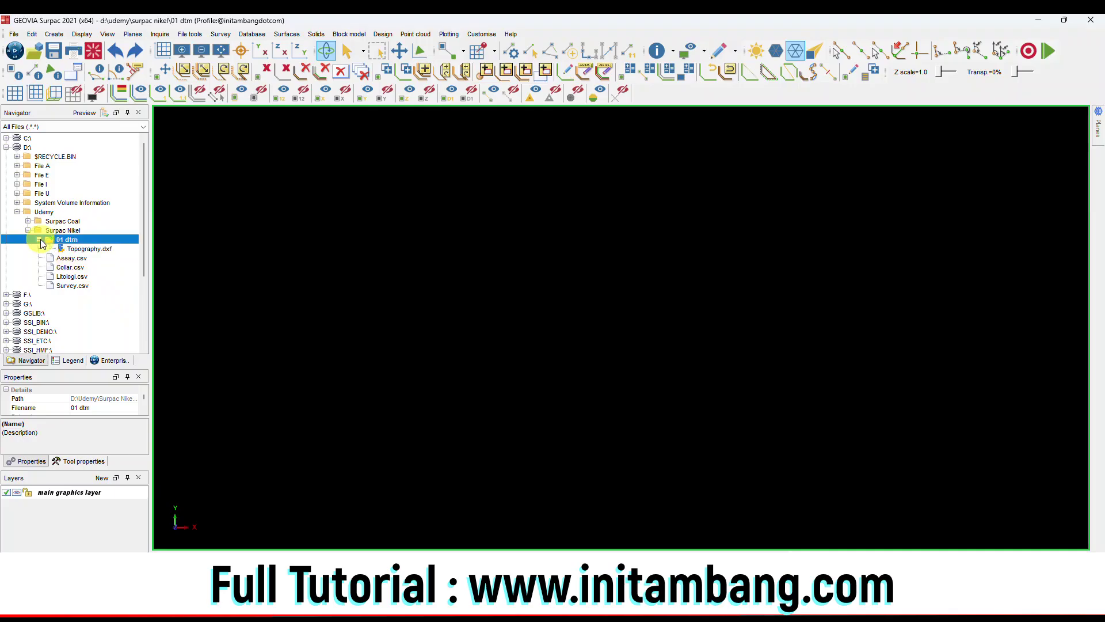
# Load Topography.dxf from the 01 dtm folder into the graphics area and look over its contour lines
pyautogui.rightClick(87, 251)
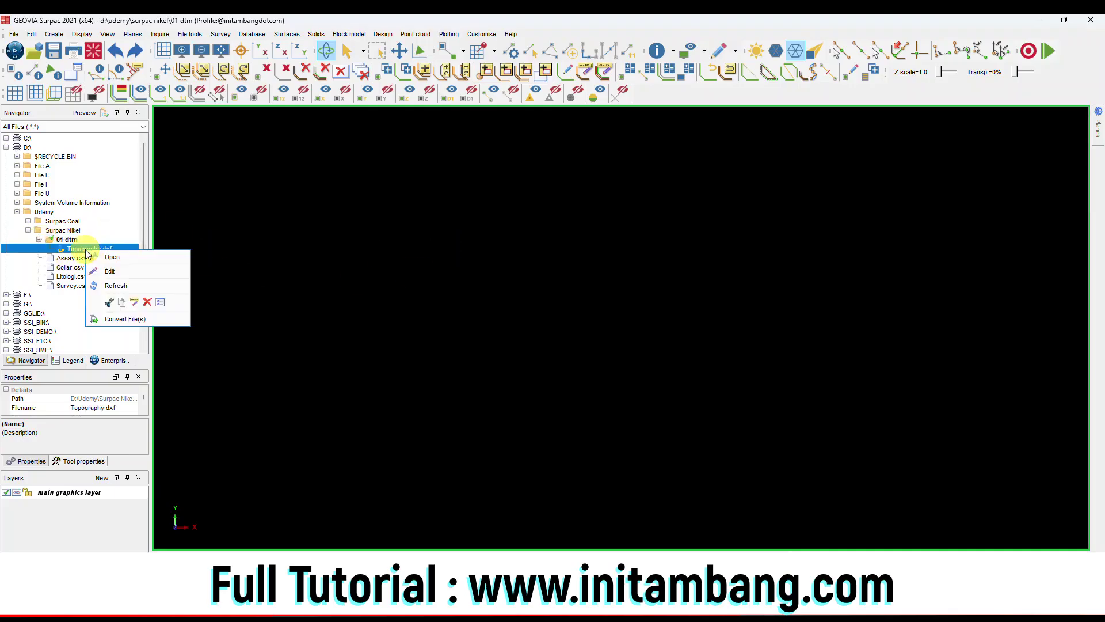
pyautogui.click(84, 248)
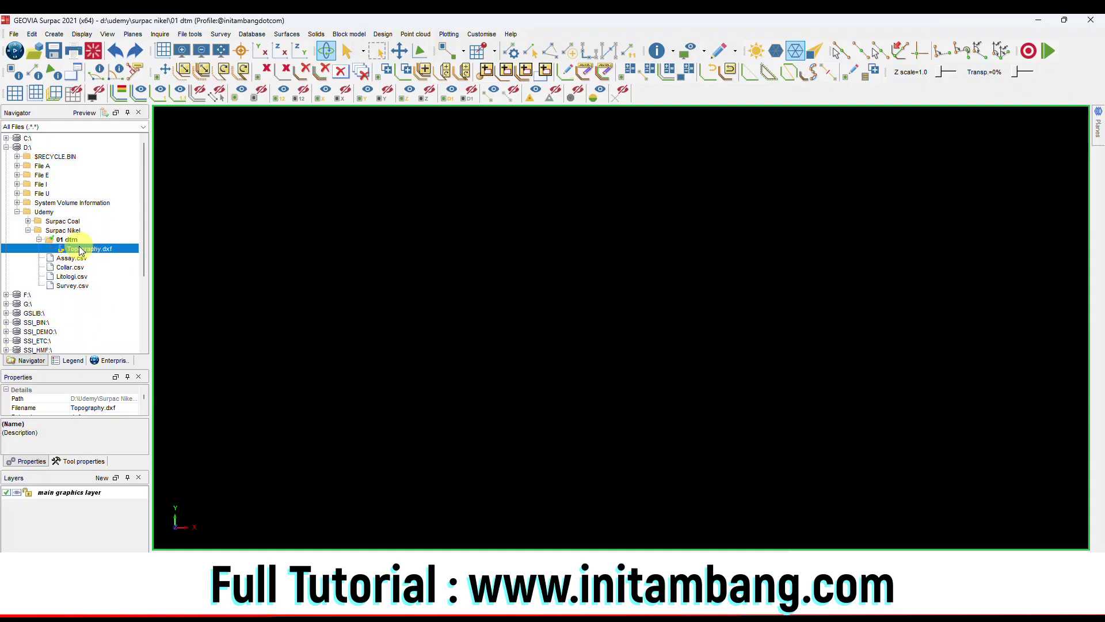
pyautogui.moveTo(79, 252); pyautogui.dragTo(407, 276)
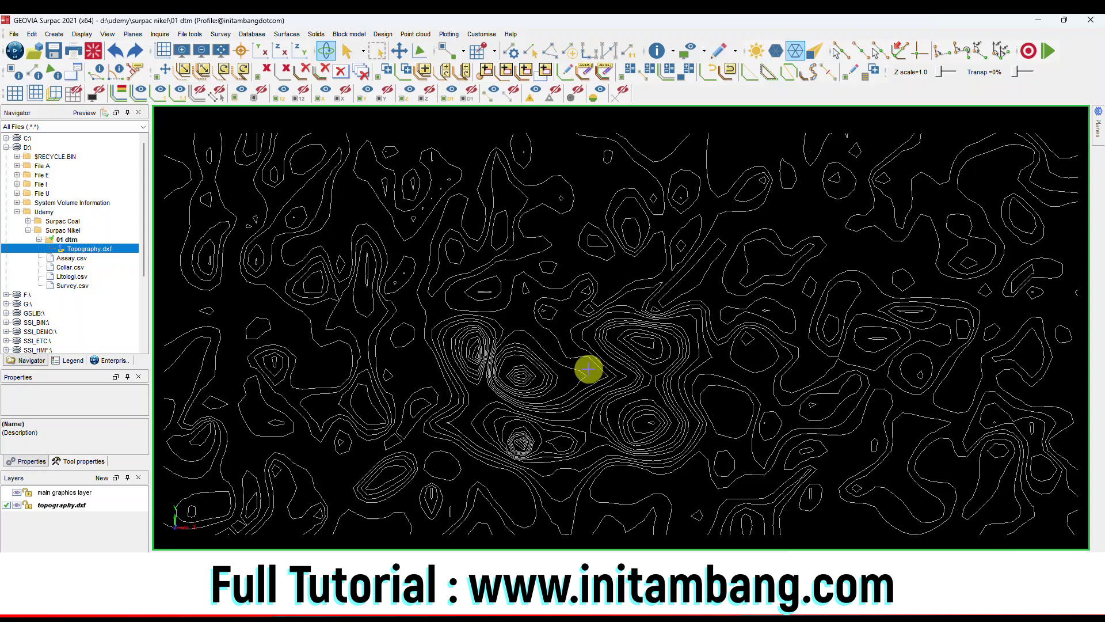
pyautogui.scroll(5, 580, 308)
pyautogui.scroll(4, 602, 296)
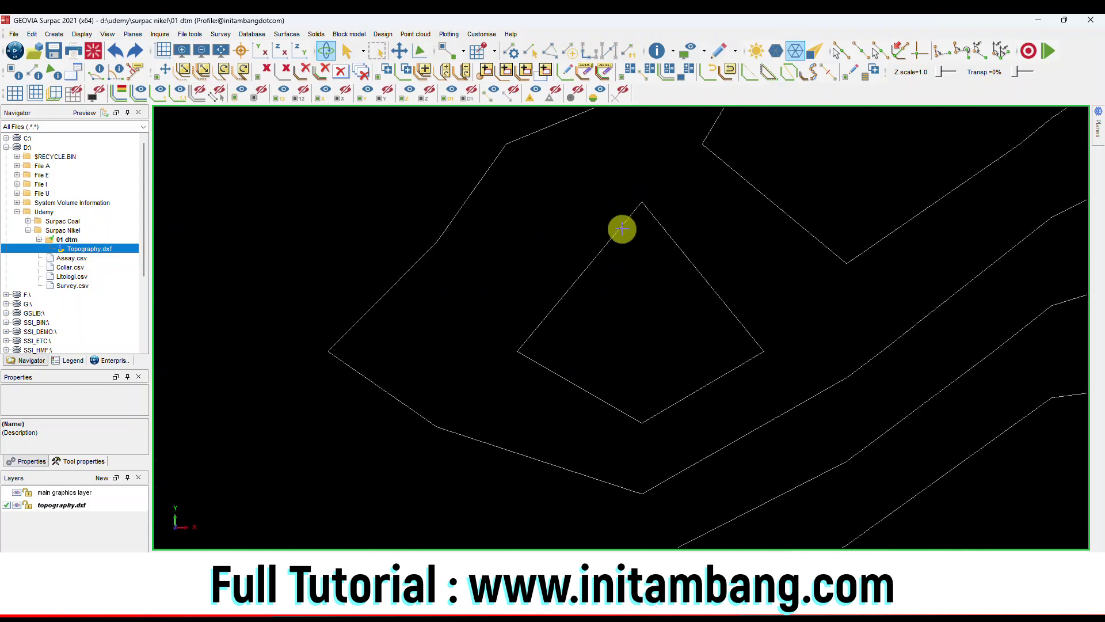
pyautogui.scroll(-6, 598, 347)
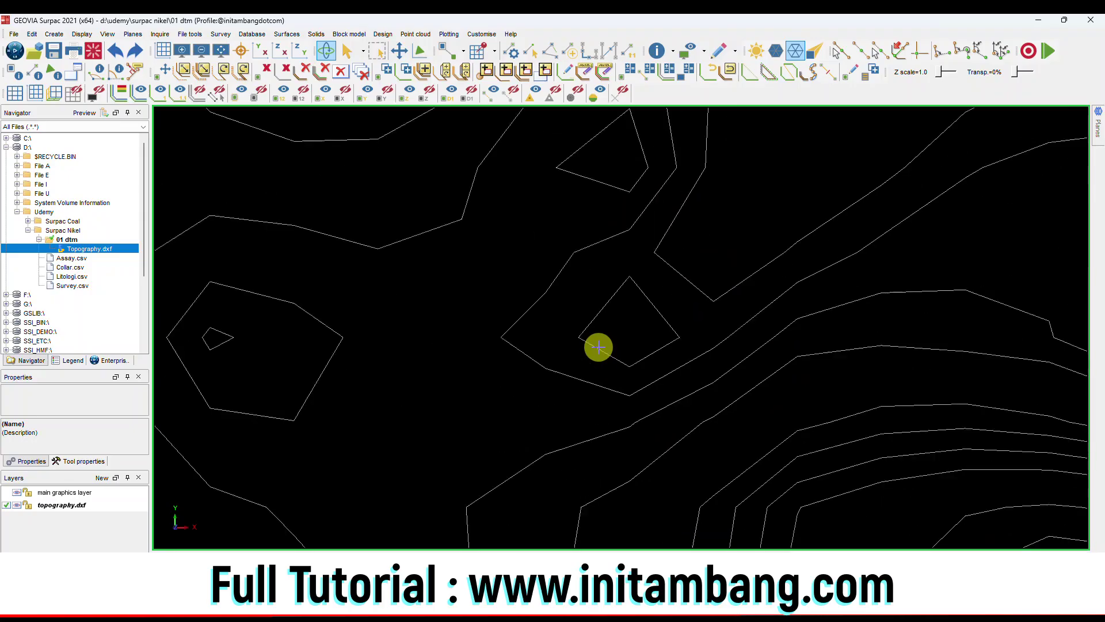
pyautogui.click(222, 52)
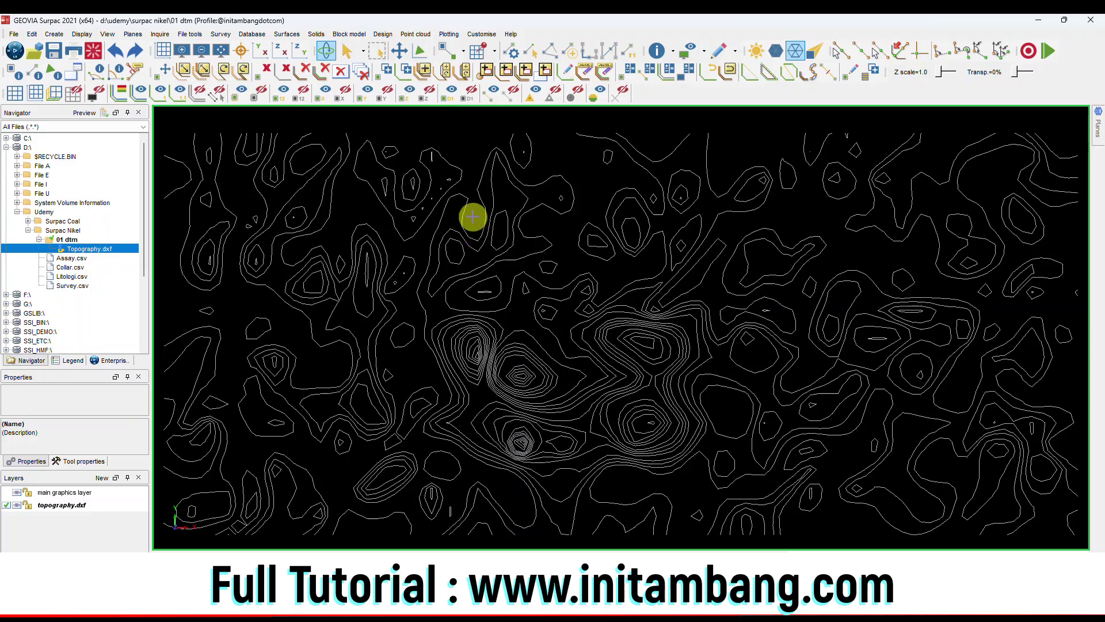
# Create a DTM from the topography layer with object ID 1 on the XY plane, without the breakline test, and inspect it in 3D
pyautogui.click(287, 34)
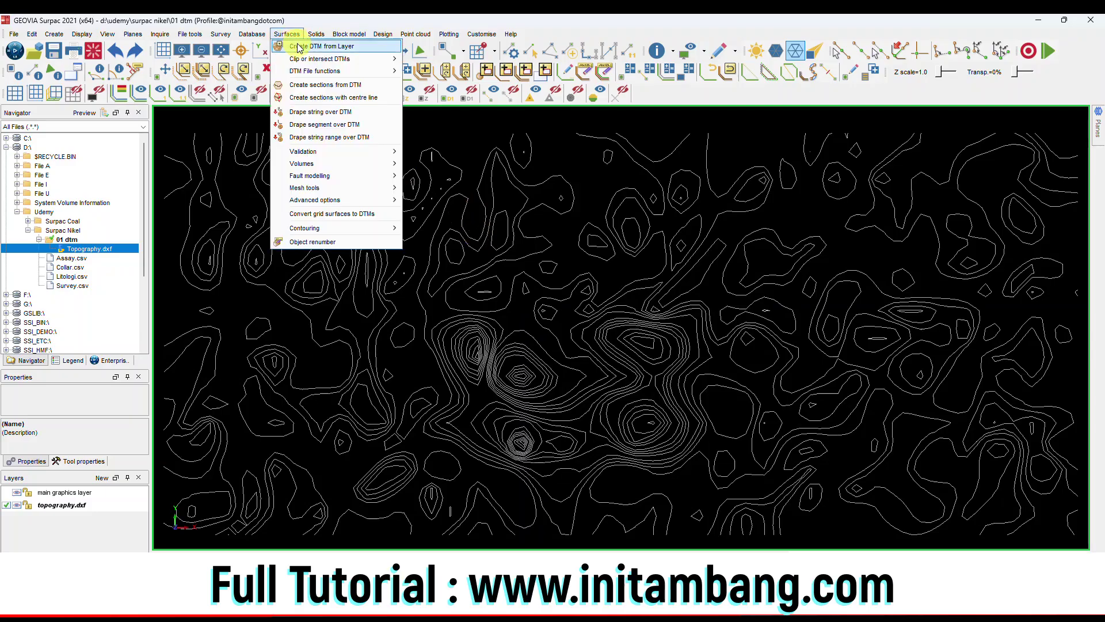
pyautogui.click(311, 45)
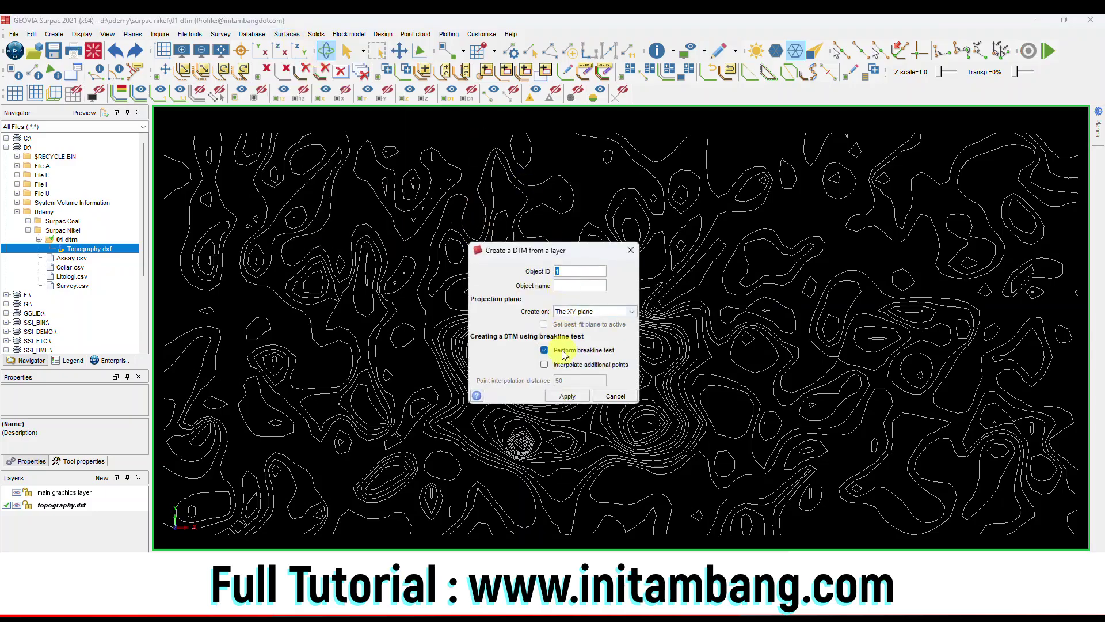
pyautogui.click(544, 351)
pyautogui.click(544, 351)
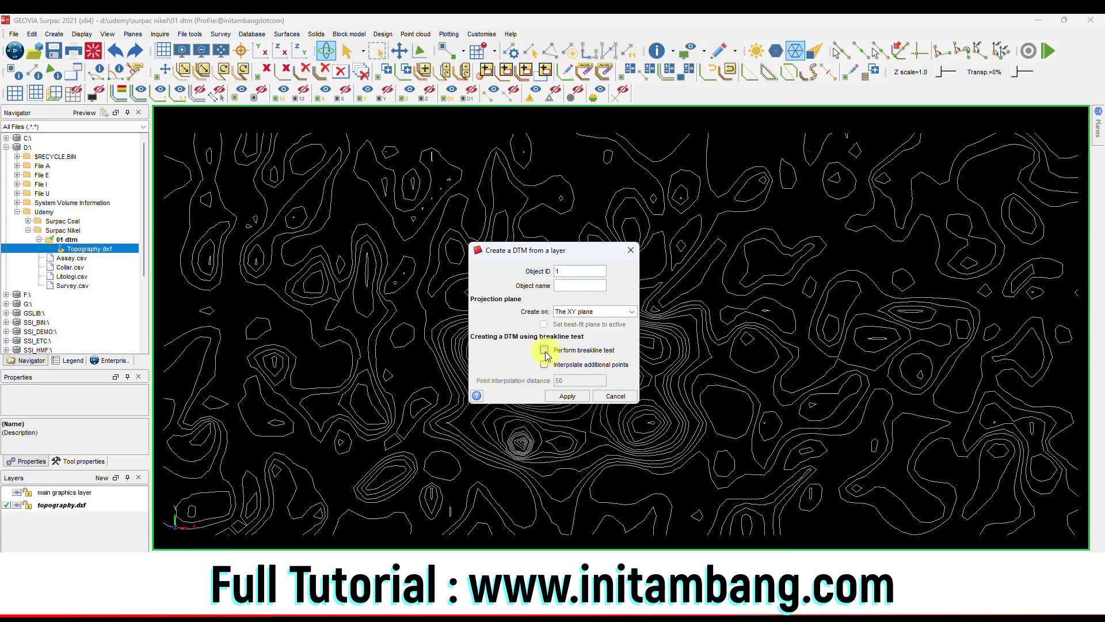
pyautogui.click(567, 396)
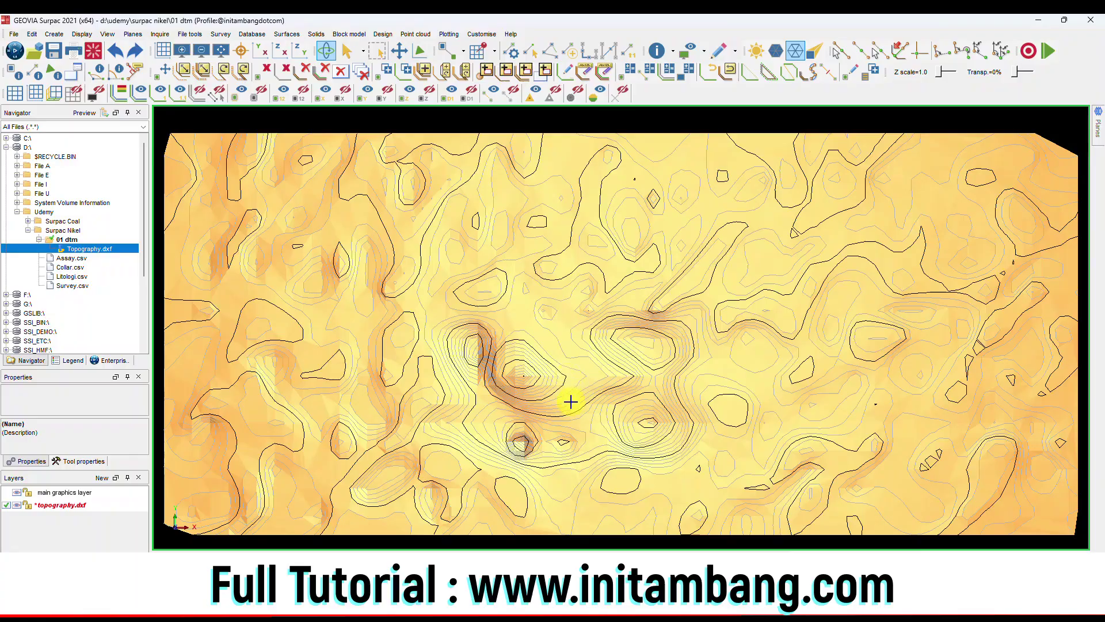
pyautogui.moveTo(570, 402); pyautogui.dragTo(563, 361)
pyautogui.scroll(5, 476, 348)
pyautogui.scroll(-3, 476, 340)
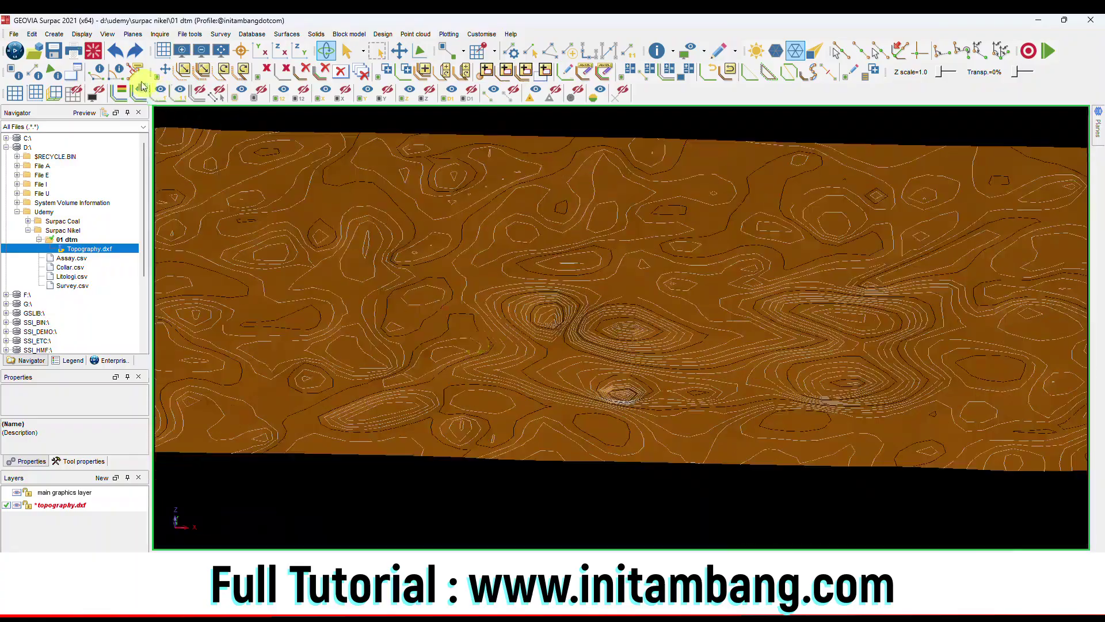
# Save the topography surface with its styles as the binary Surpac DTM file topography.dtm and clear the graphics area
pyautogui.click(53, 51)
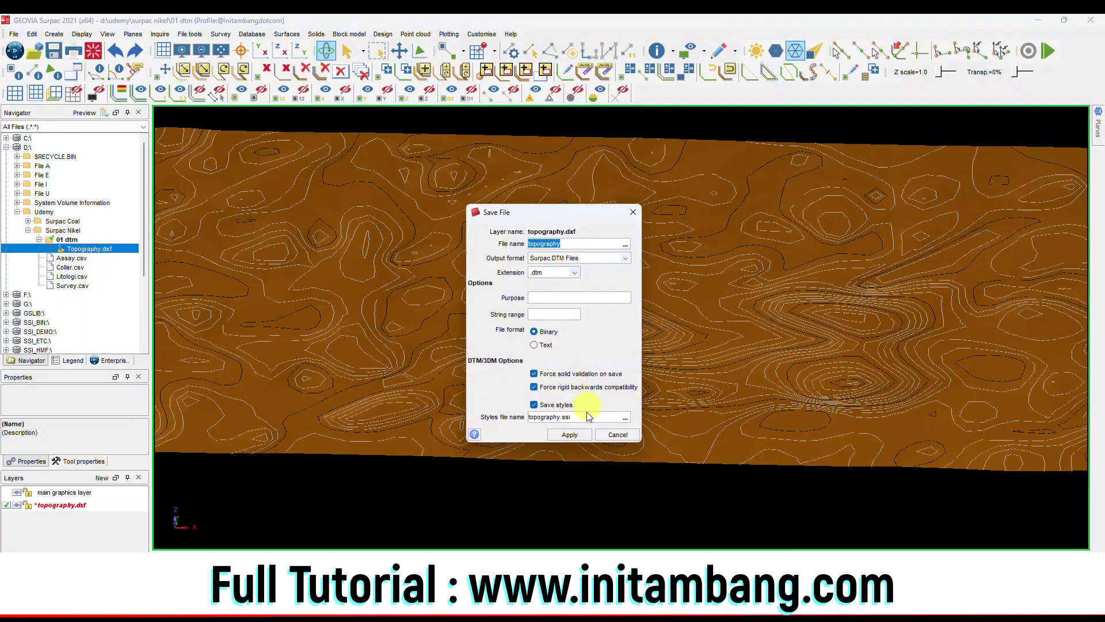
pyautogui.click(570, 433)
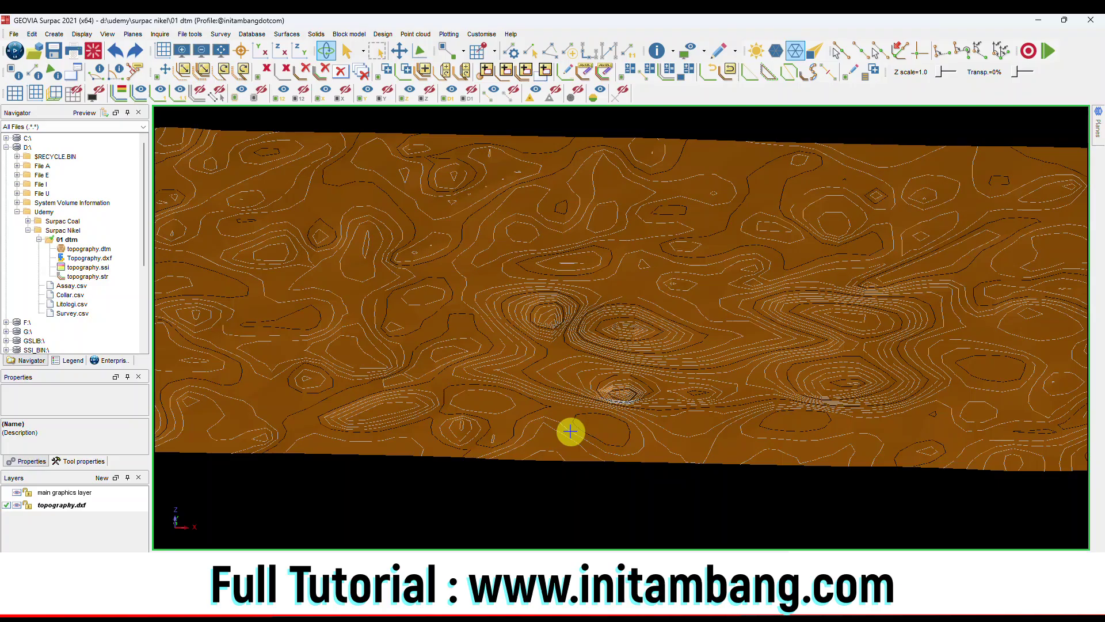
pyautogui.click(93, 52)
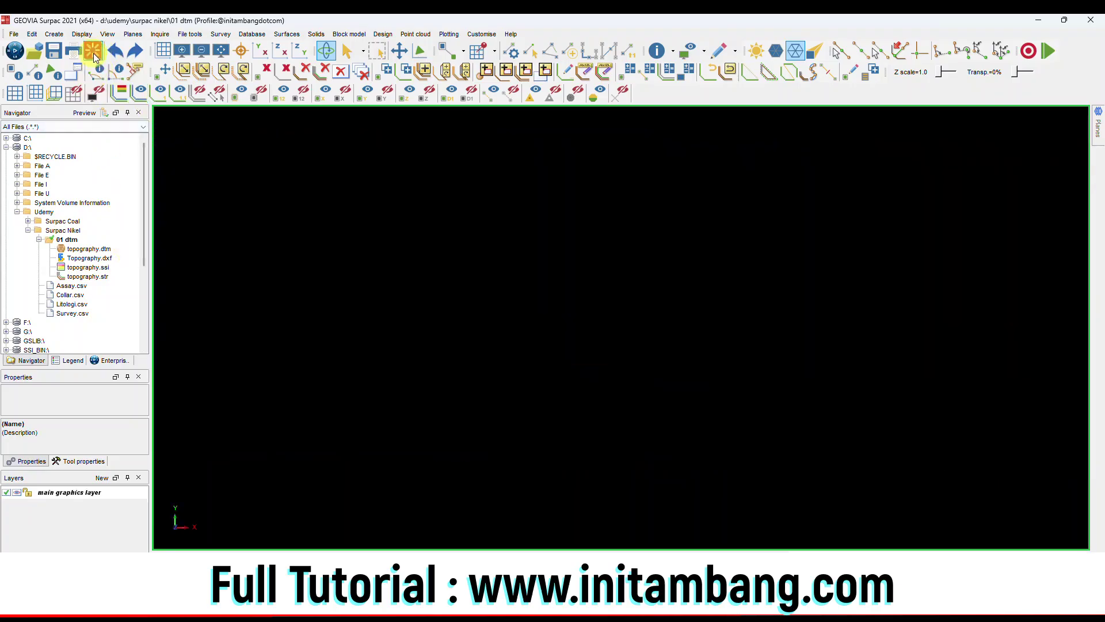
# Open topography.dtm from the 01 dtm folder and examine the surface in 3D
pyautogui.click(86, 249)
pyautogui.rightClick(86, 249)
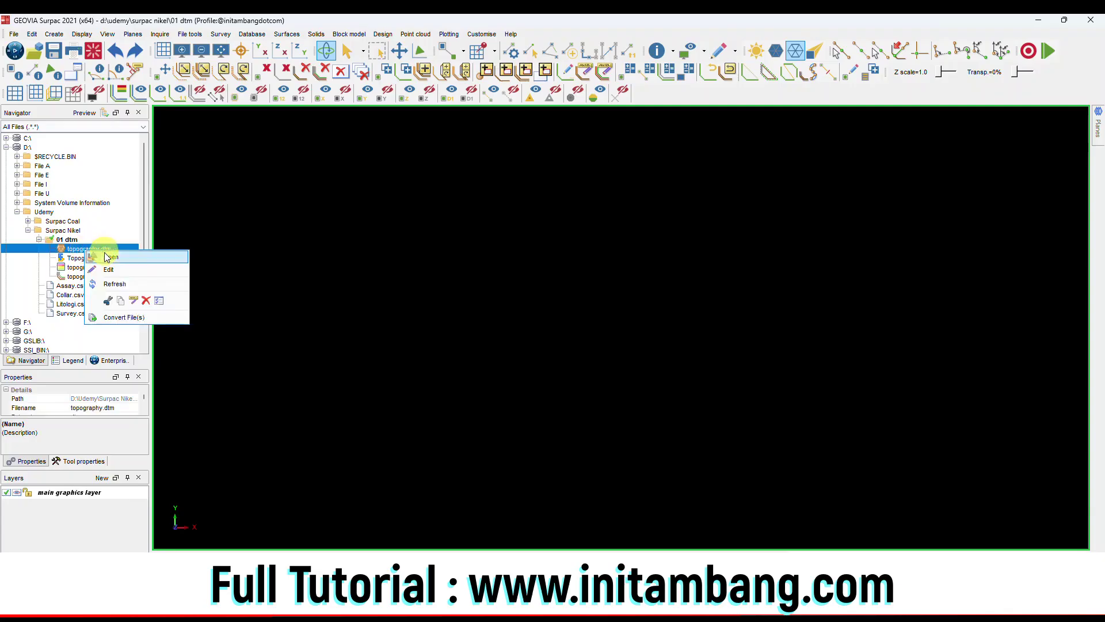
pyautogui.click(106, 255)
pyautogui.moveTo(636, 353); pyautogui.dragTo(520, 311)
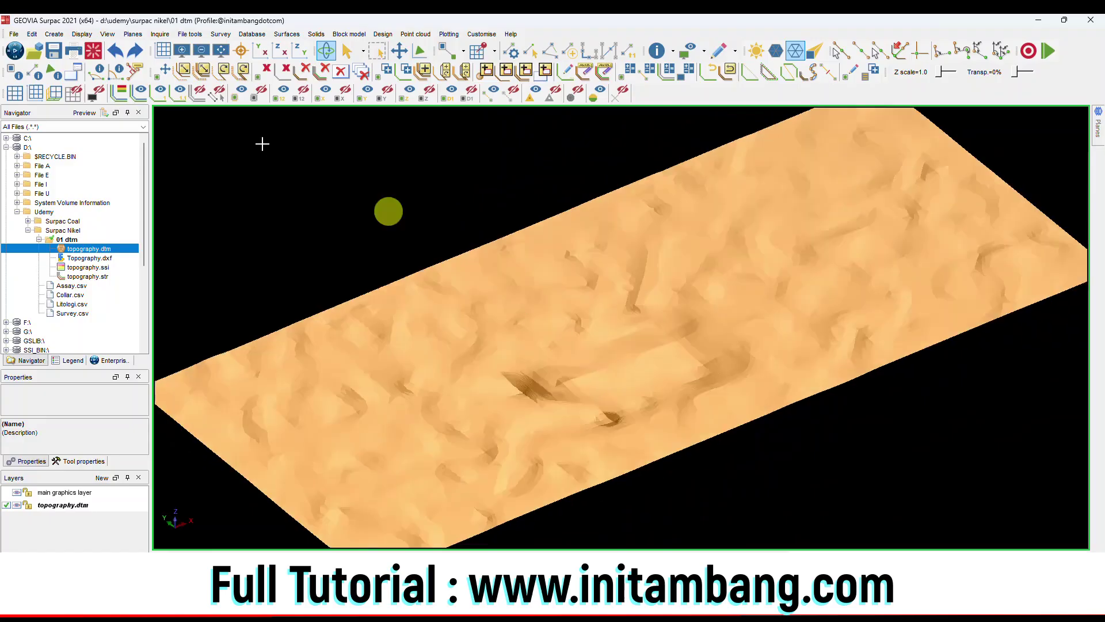
# Clear the graphics area, load topography.str, and look over its contour strings up close and in full extent
pyautogui.click(86, 53)
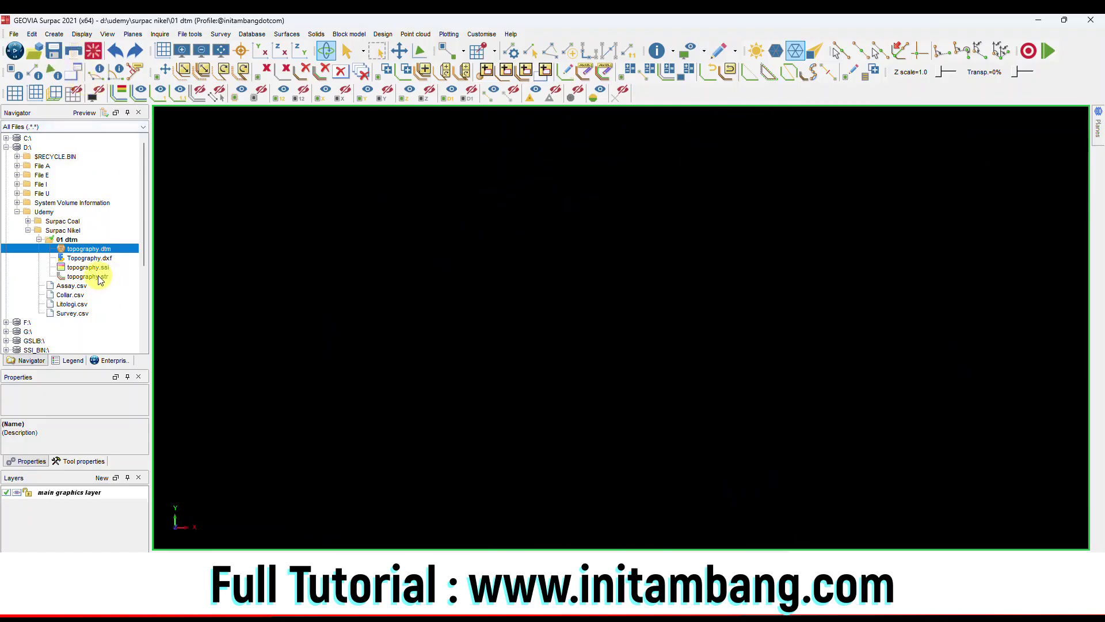
pyautogui.click(103, 279)
pyautogui.rightClick(109, 277)
pyautogui.click(121, 280)
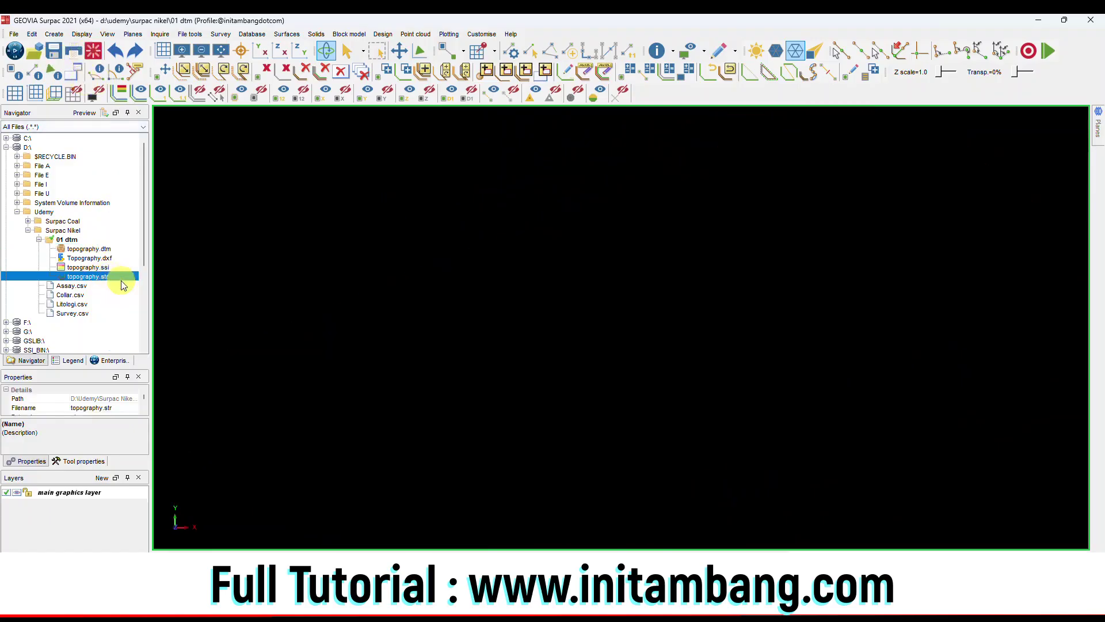
pyautogui.scroll(5, 588, 373)
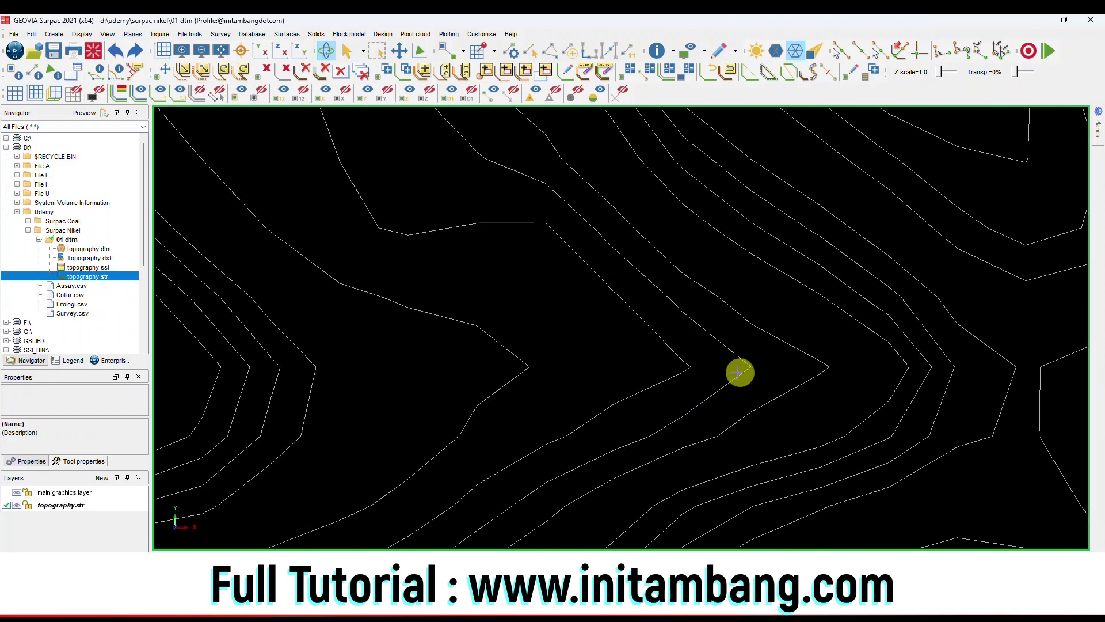
pyautogui.scroll(-6, 738, 372)
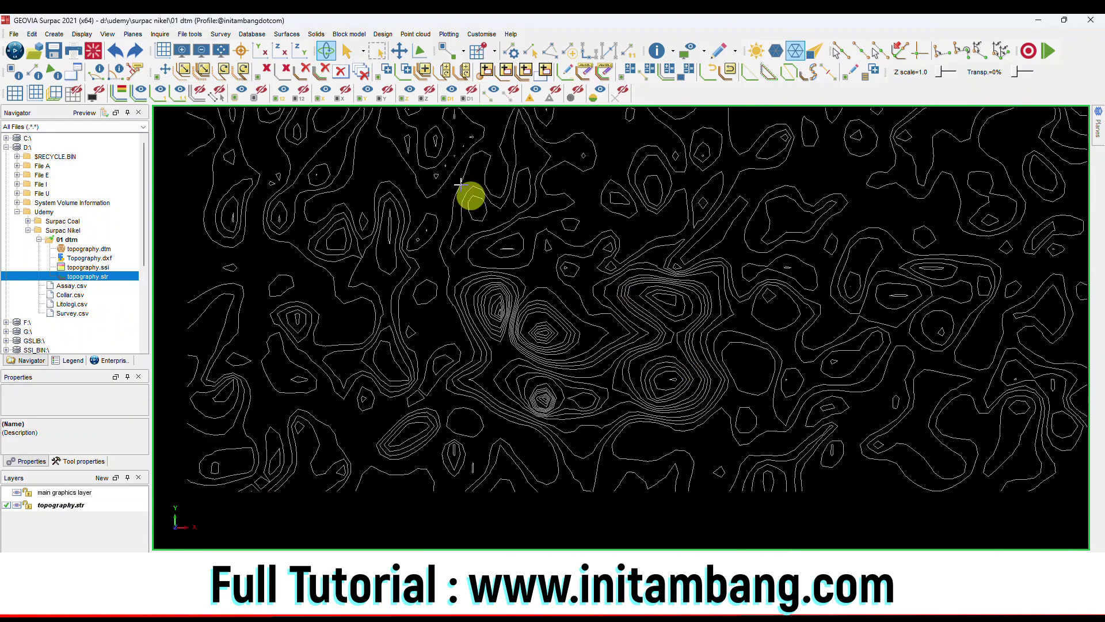
pyautogui.click(221, 51)
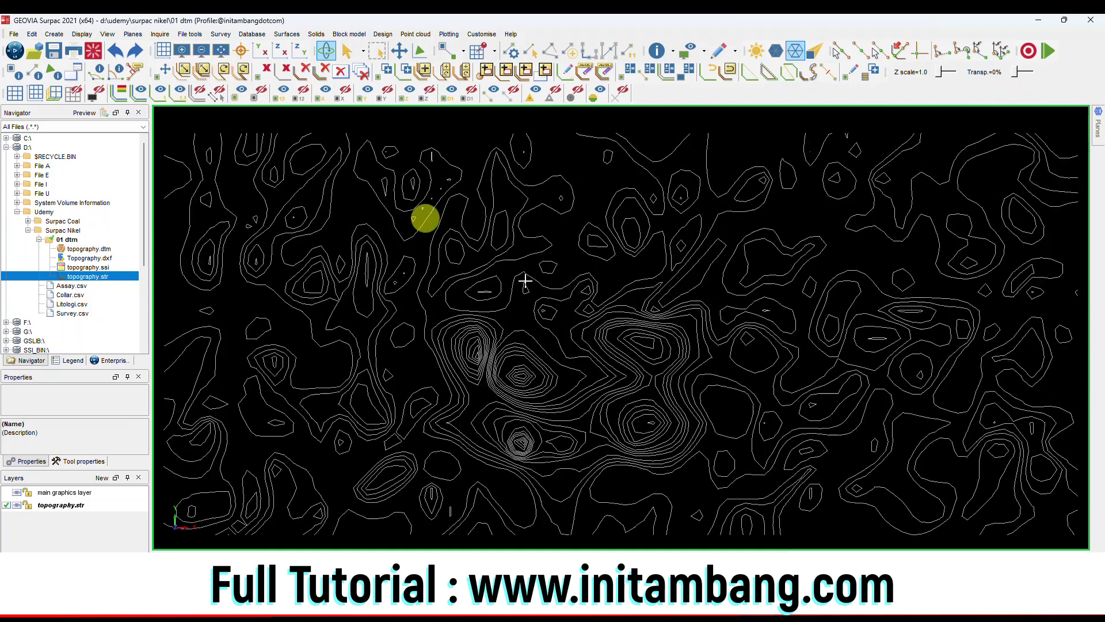
# Smooth the topography.str contours with the Spline method, using string and segment ranges 1,999 and 3 lines per segment, and inspect them
pyautogui.click(286, 35)
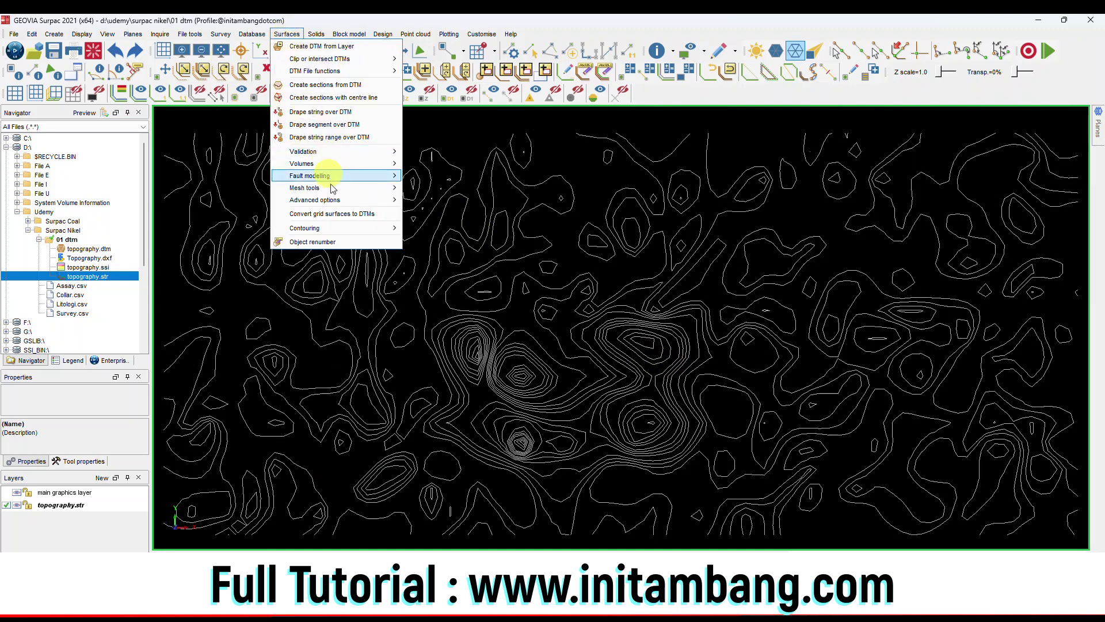
pyautogui.moveTo(380, 228)
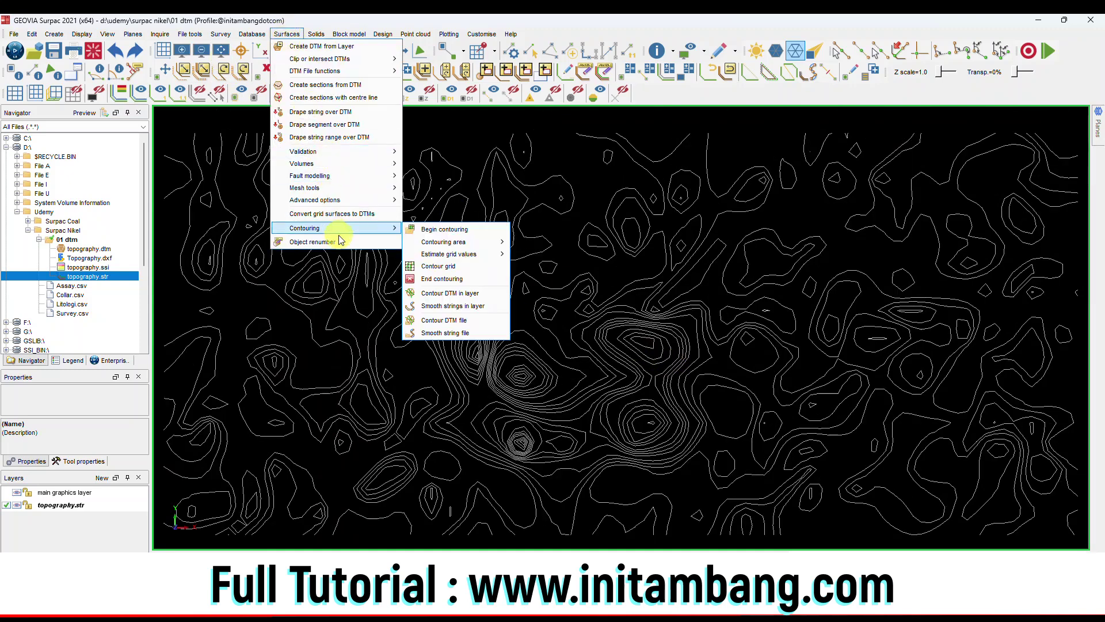
pyautogui.click(498, 306)
pyautogui.doubleClick(559, 300)
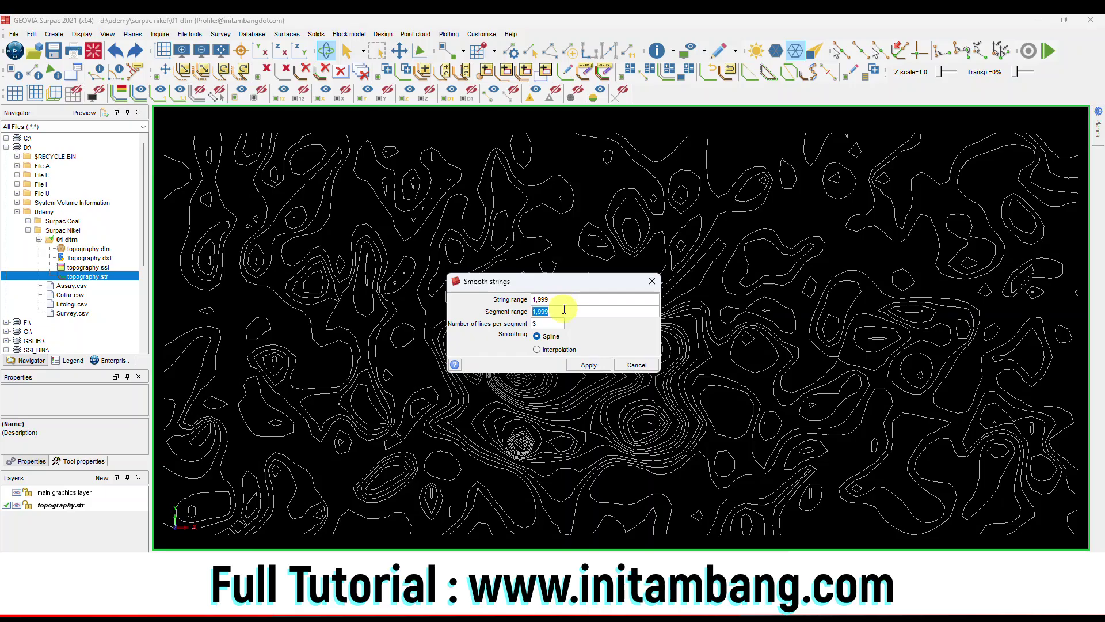
pyautogui.press('BackSpace')
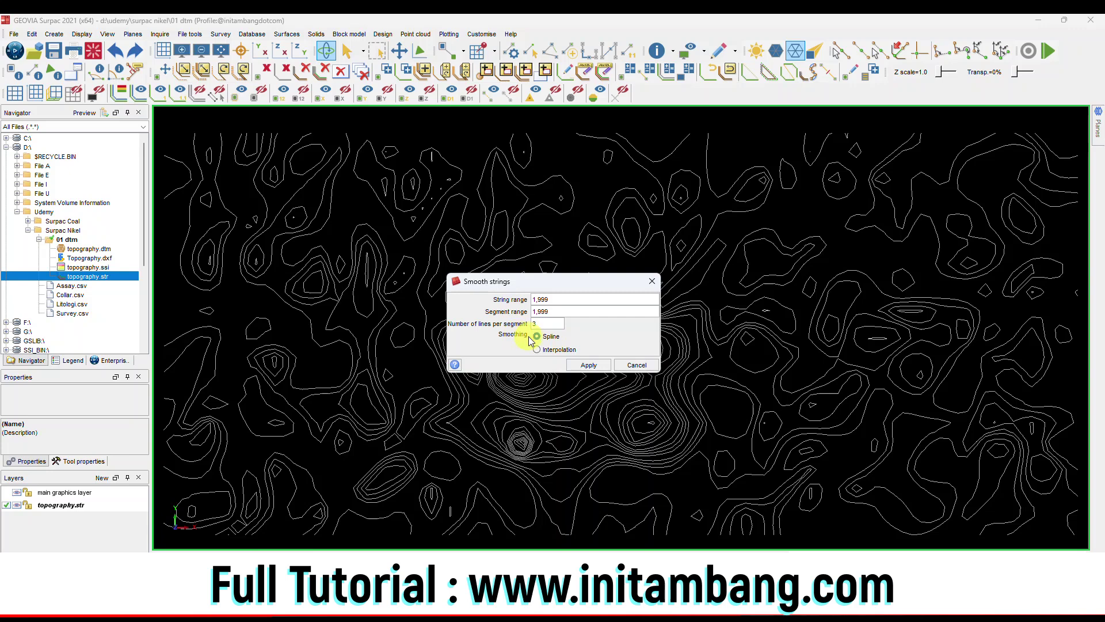
pyautogui.click(539, 350)
pyautogui.click(550, 336)
pyautogui.click(537, 336)
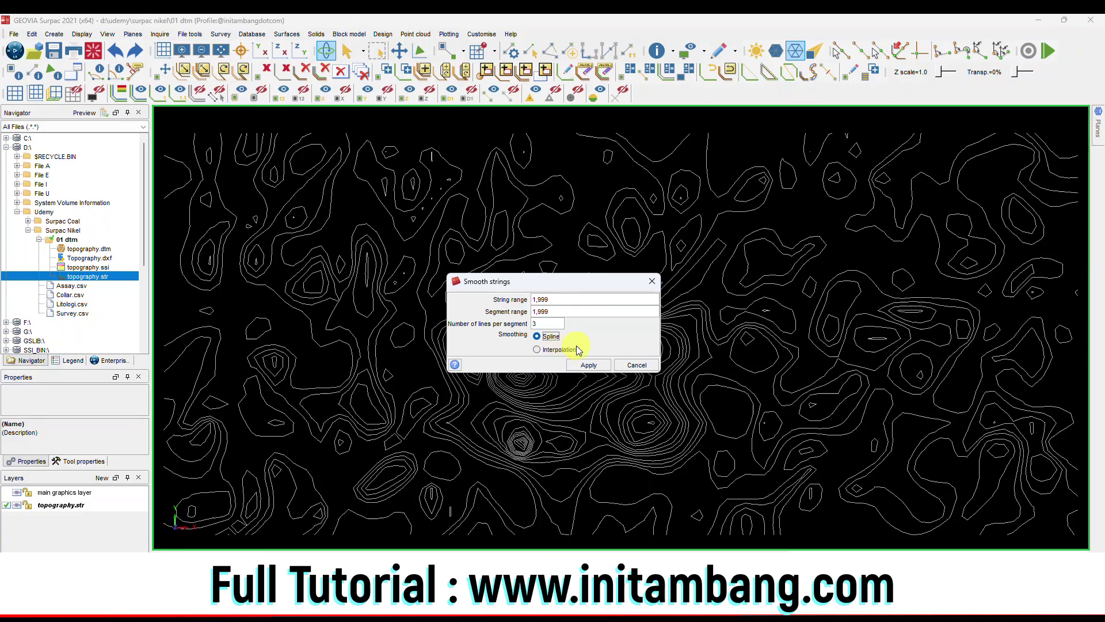
pyautogui.click(537, 337)
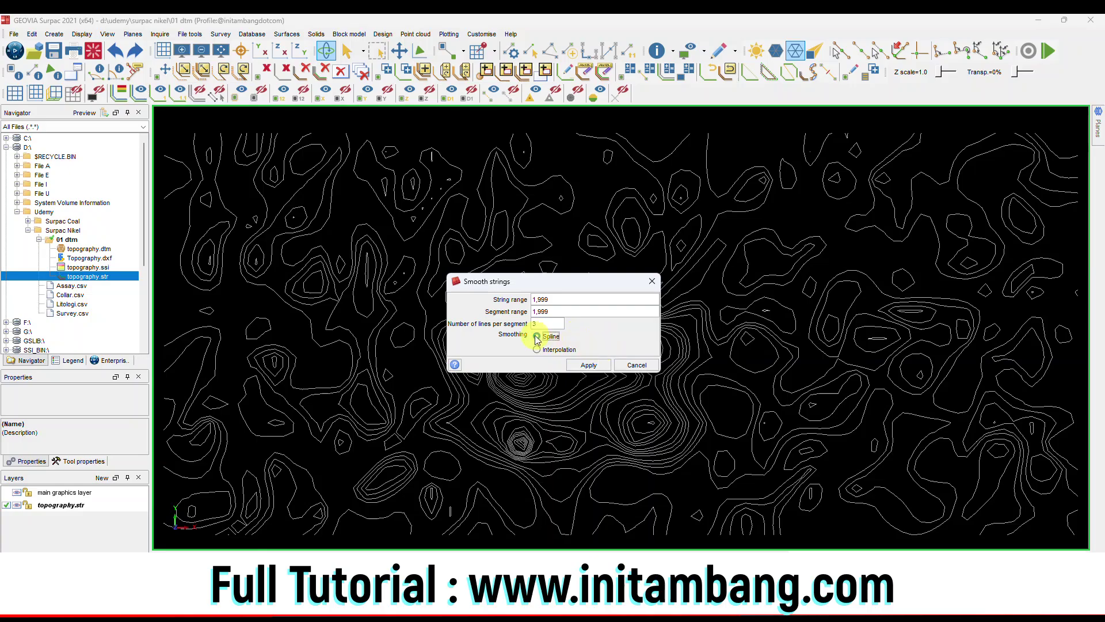
pyautogui.click(586, 365)
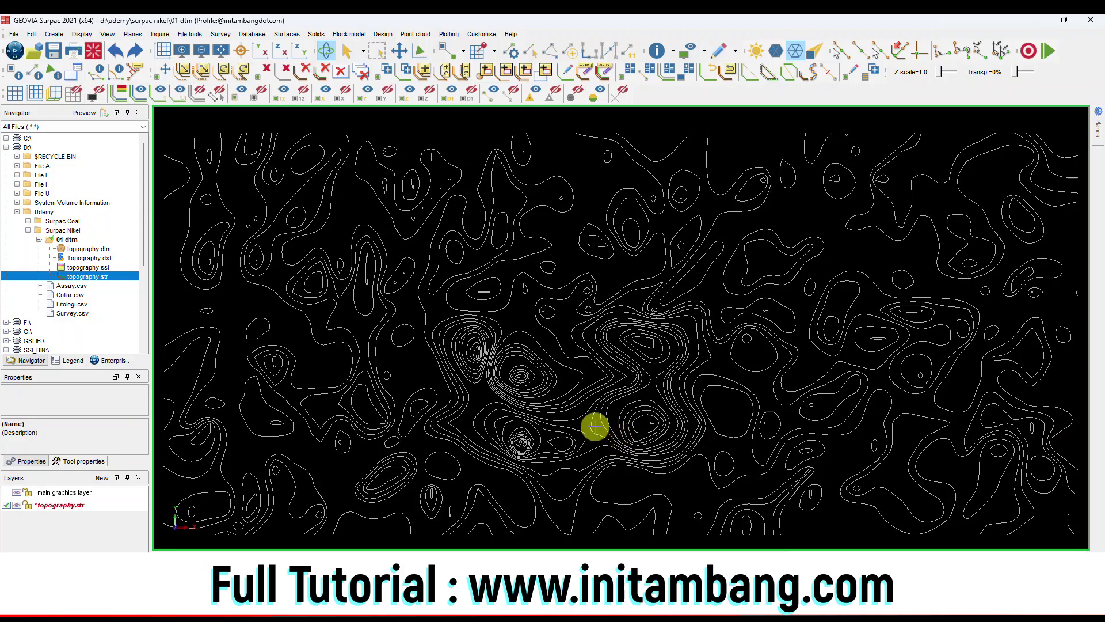
pyautogui.scroll(4, 562, 430)
pyautogui.scroll(-3, 559, 432)
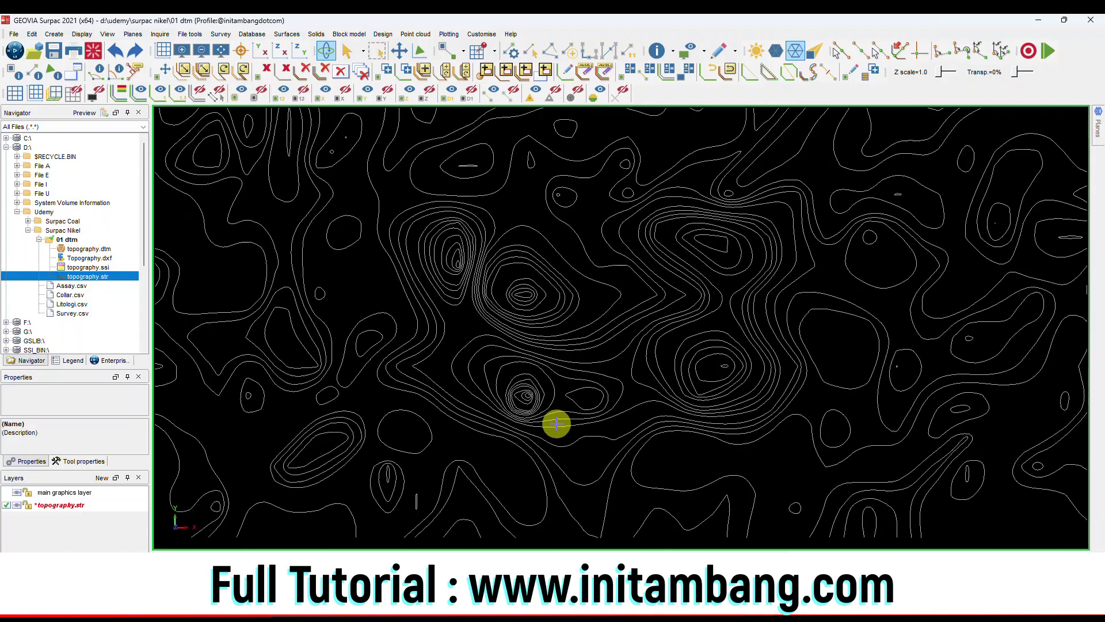
# Save the smoothed contour layer as a Surpac string file named topography_spline
pyautogui.click(55, 51)
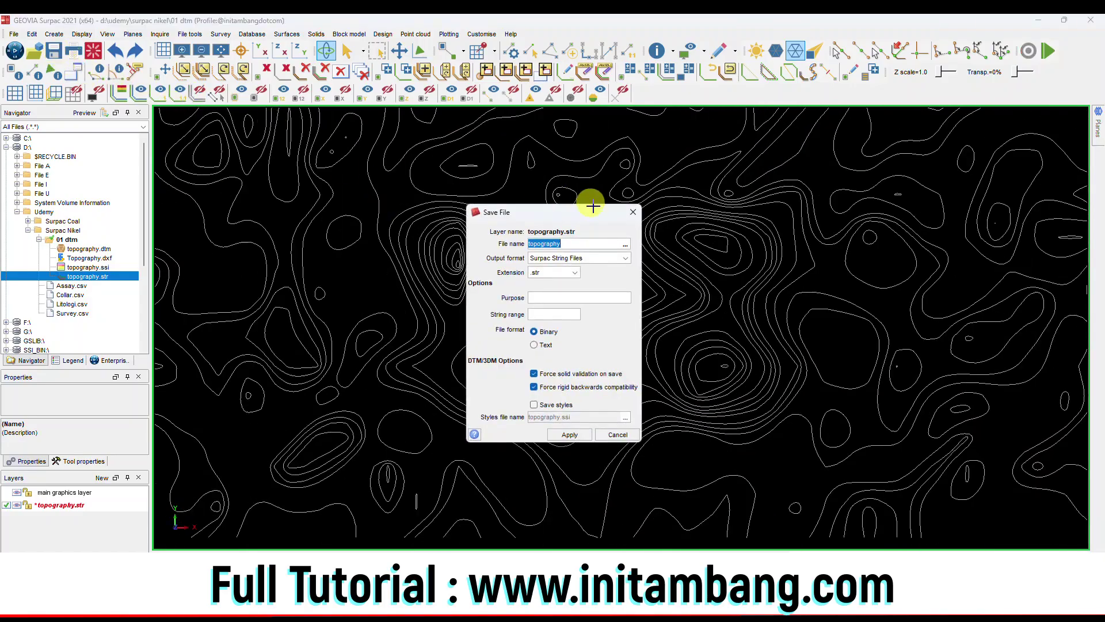
pyautogui.click(606, 244)
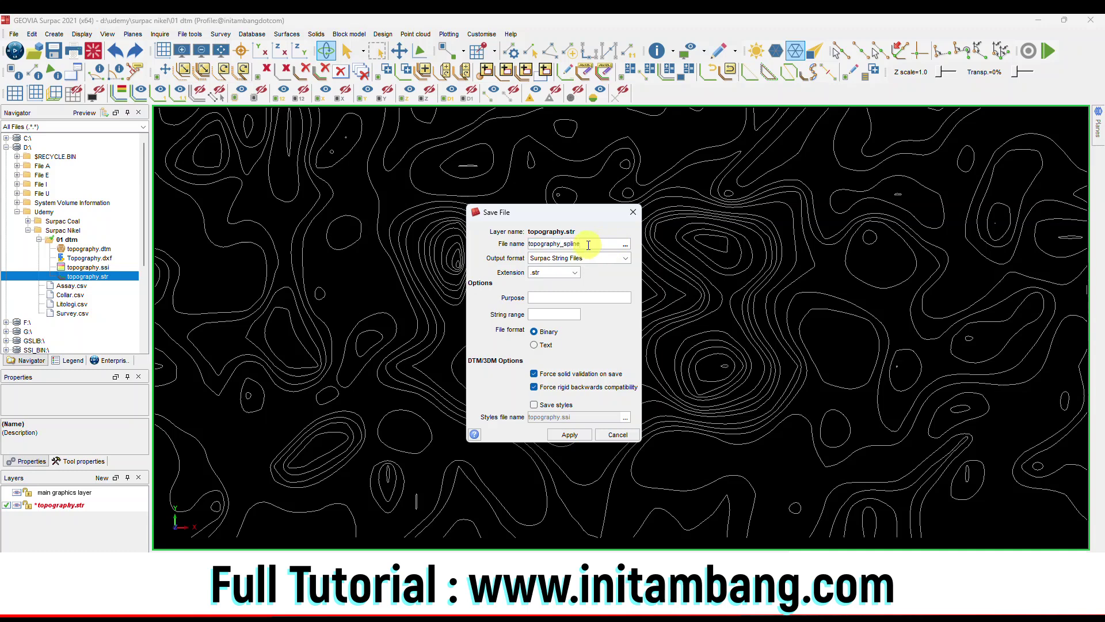
pyautogui.write('_spline')
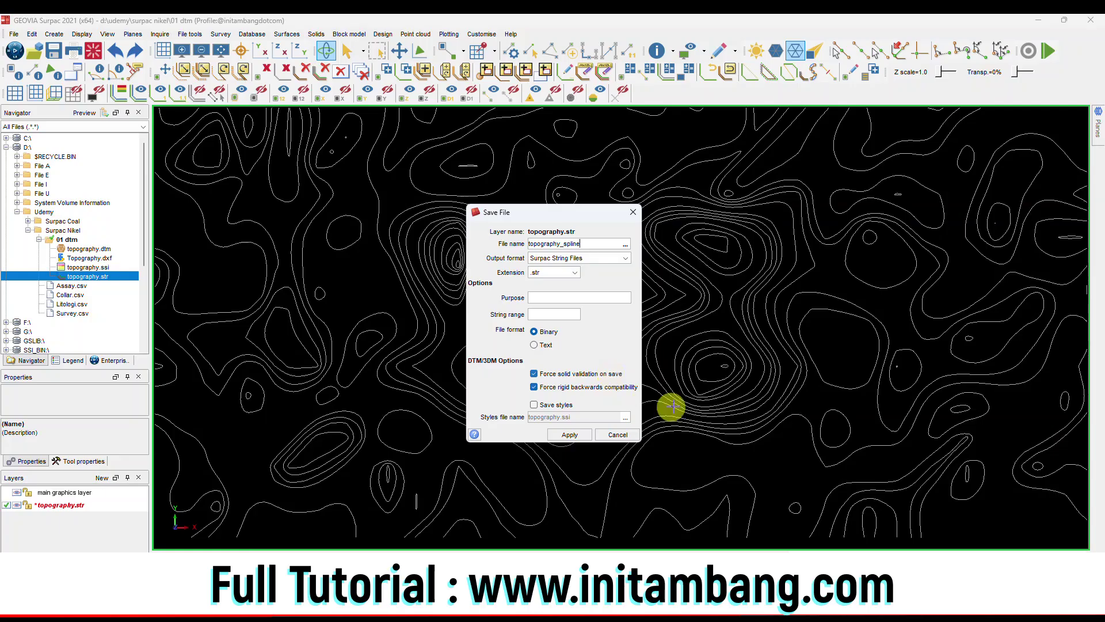
pyautogui.click(572, 435)
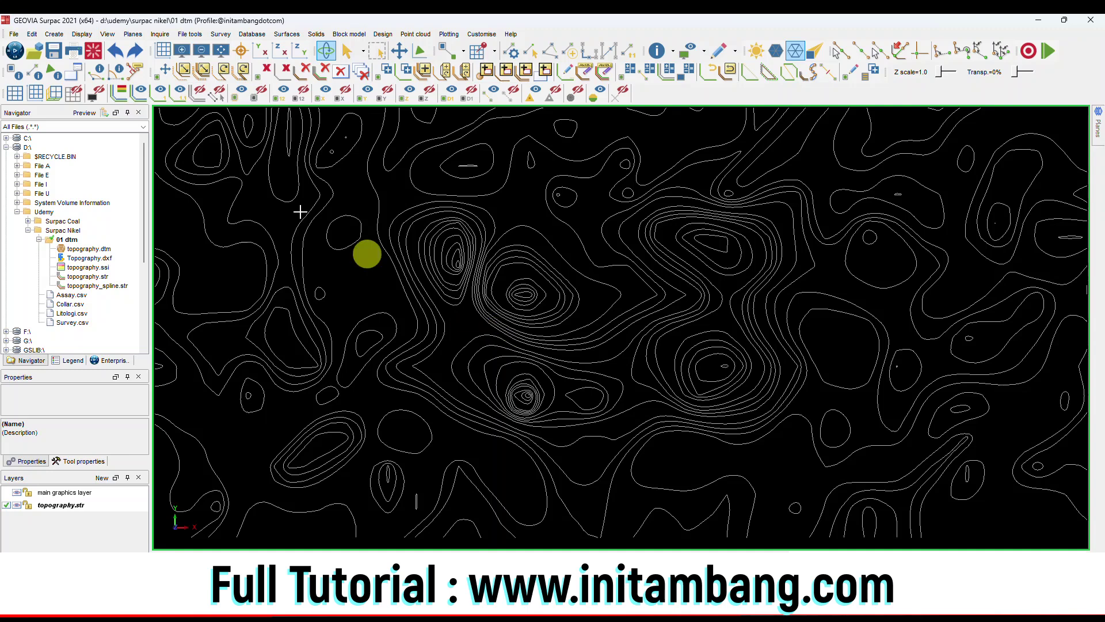
# Clear the graphics area and reload the original topography.str contours
pyautogui.click(93, 56)
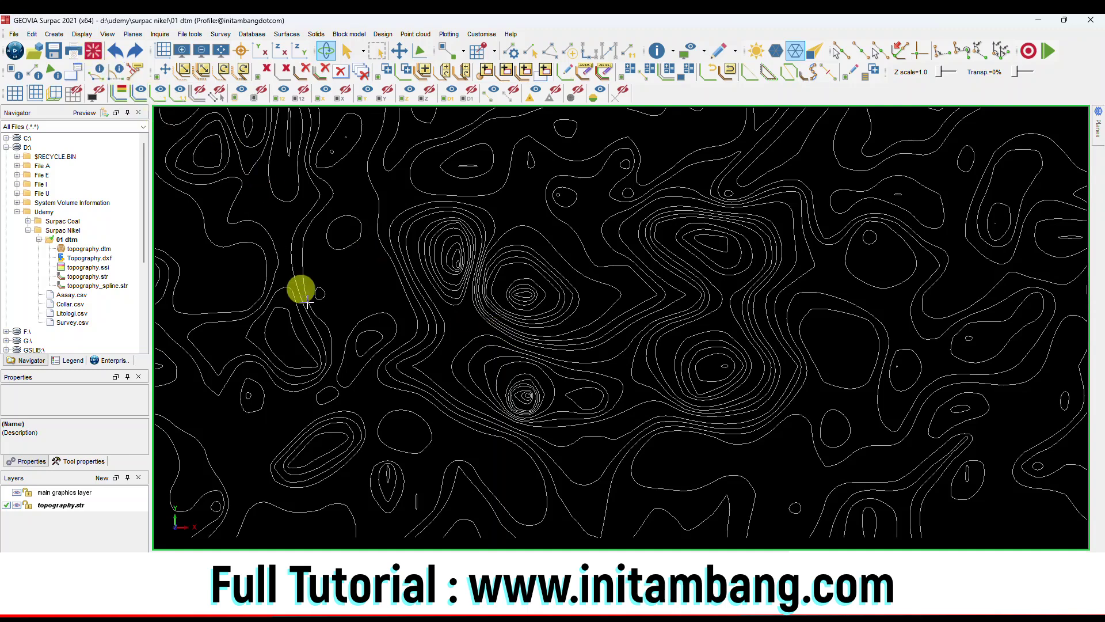
pyautogui.click(94, 277)
pyautogui.rightClick(98, 280)
pyautogui.click(115, 284)
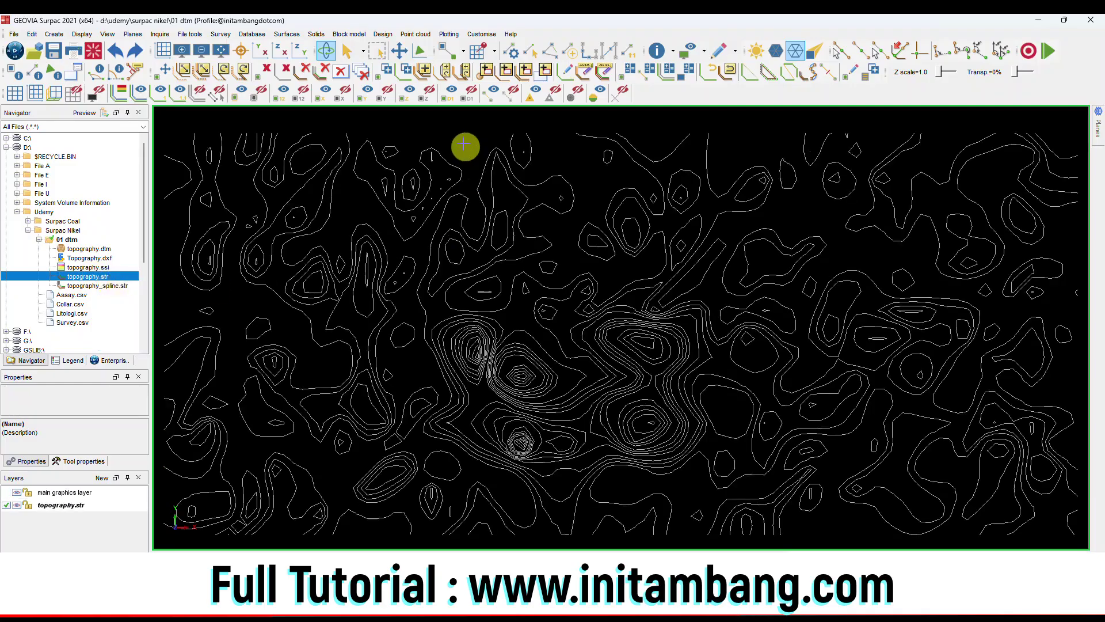
# Smooth the topography.str contours with the Interpolation method, using string and segment ranges 1,999 and 3 lines per segment
pyautogui.click(286, 34)
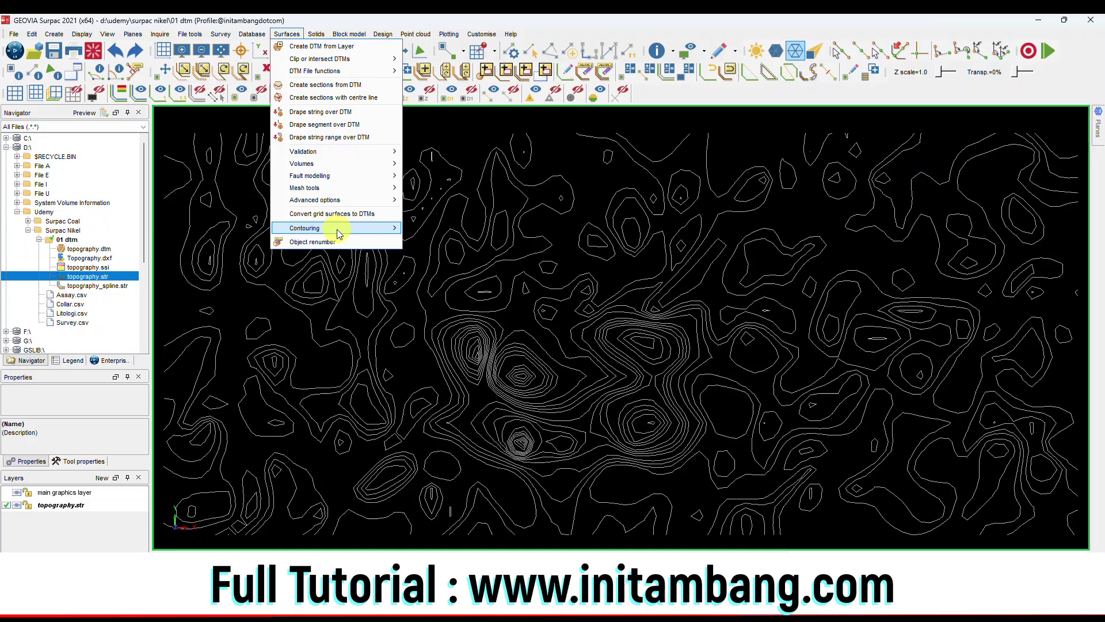
pyautogui.moveTo(338, 233)
pyautogui.click(468, 305)
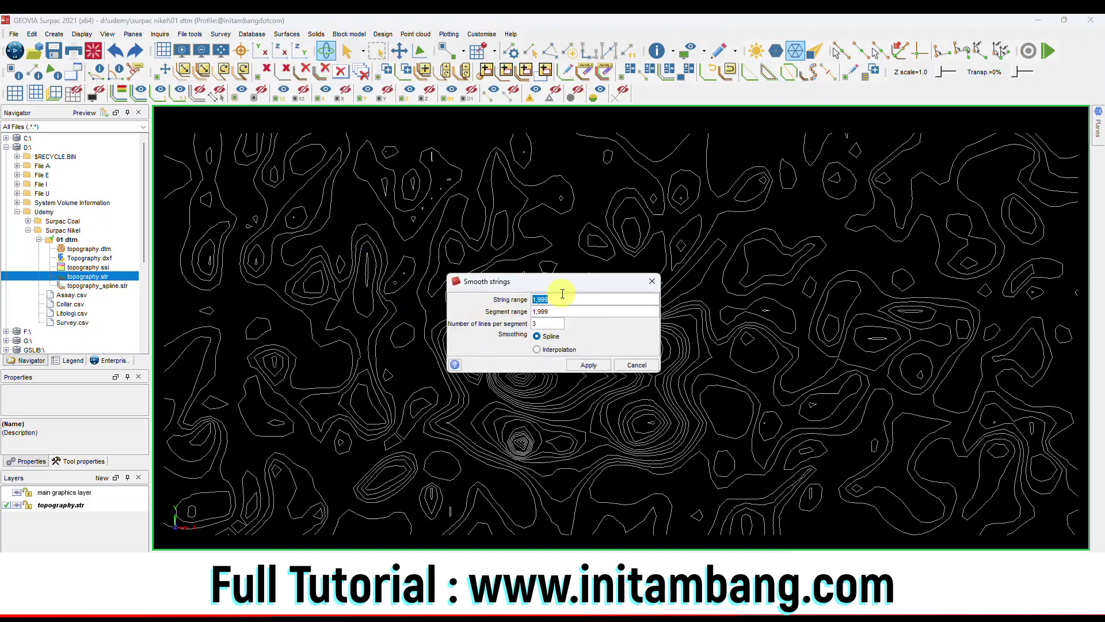
pyautogui.click(541, 349)
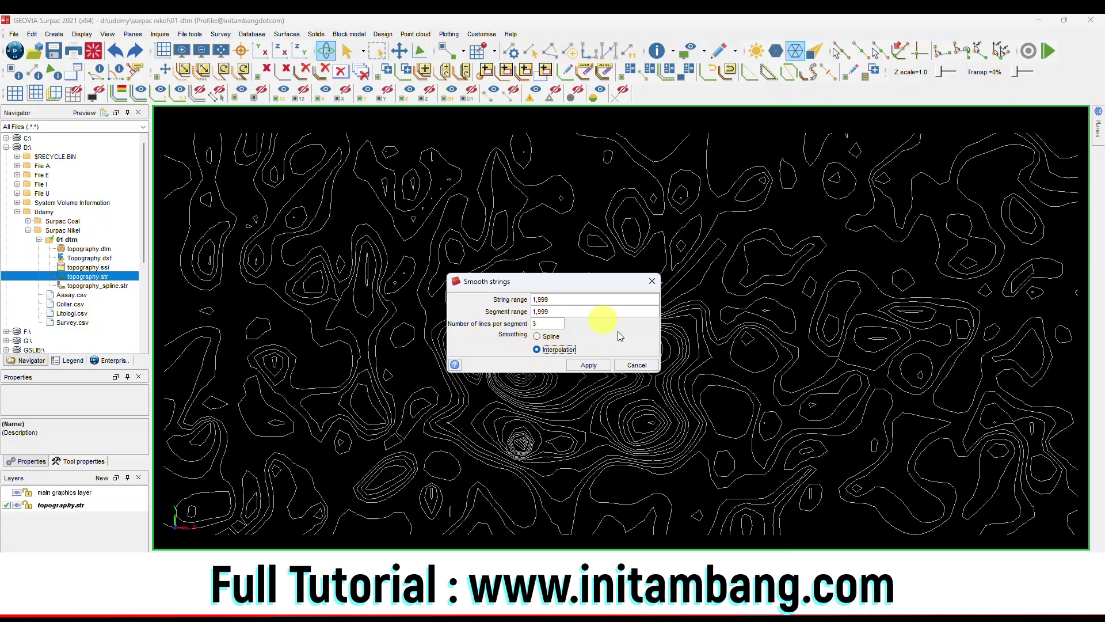
pyautogui.click(592, 364)
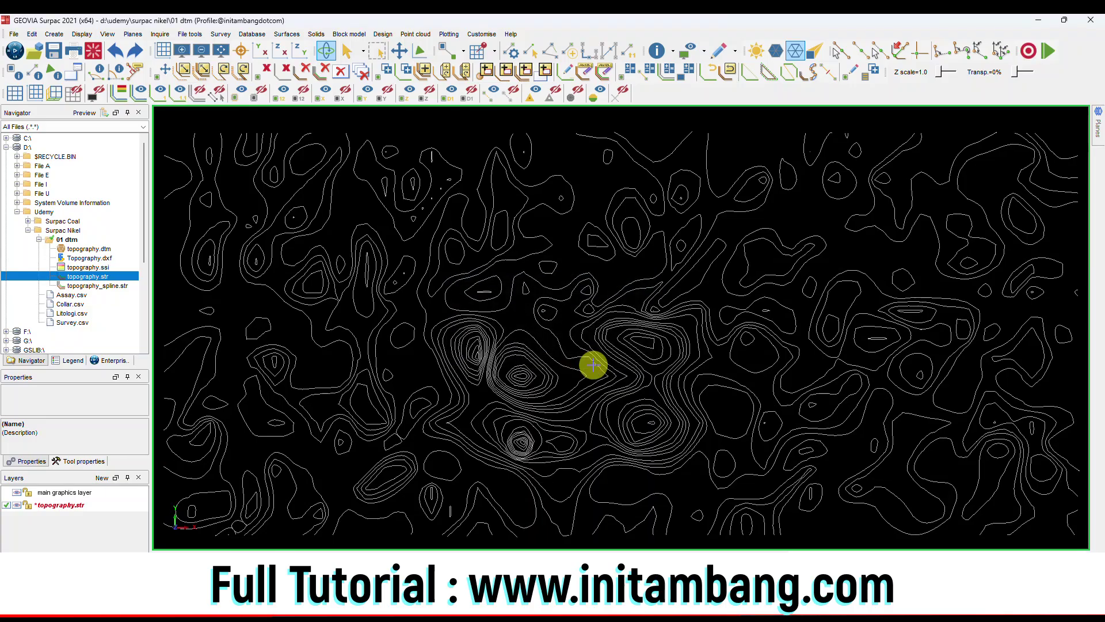
# Save the smoothed contours as a Surpac string file named topography_interpolation and clear the graphics area
pyautogui.click(53, 51)
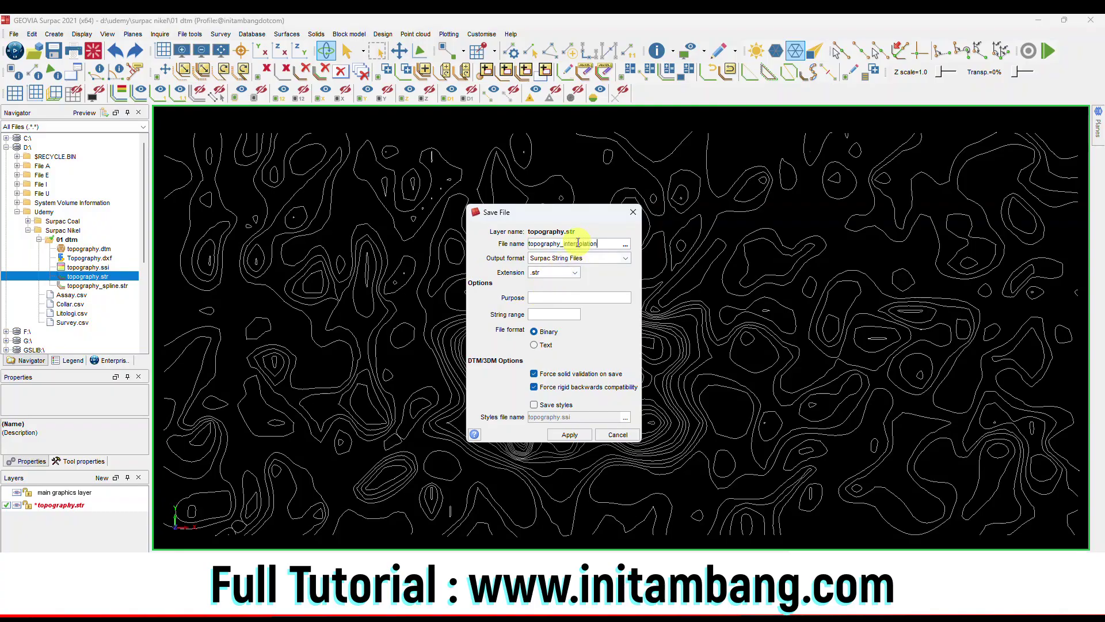
pyautogui.click(567, 436)
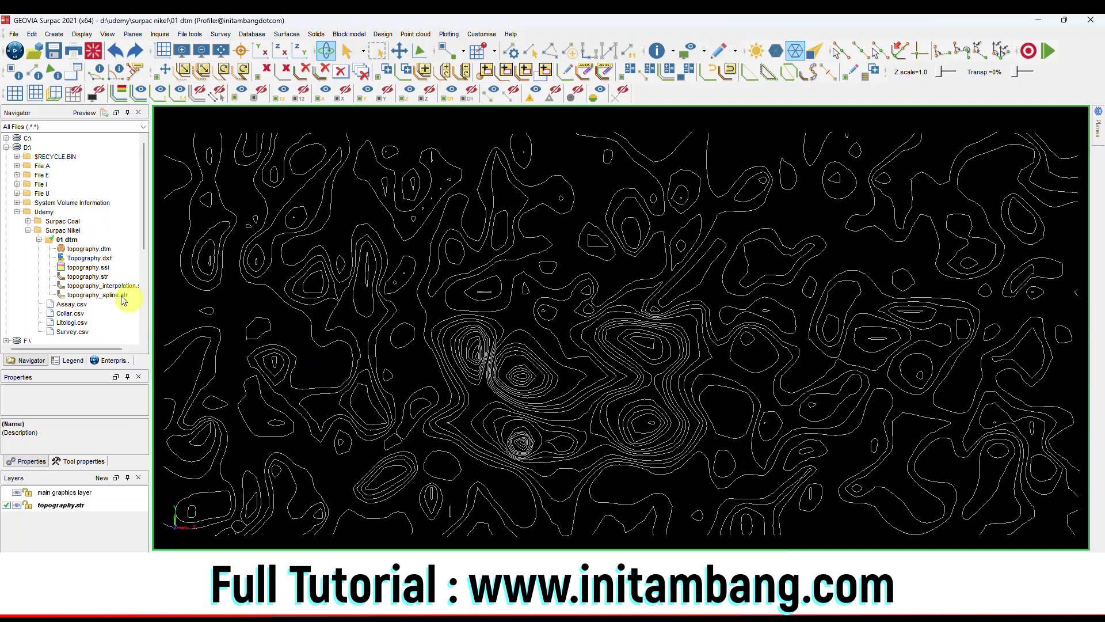
pyautogui.click(94, 50)
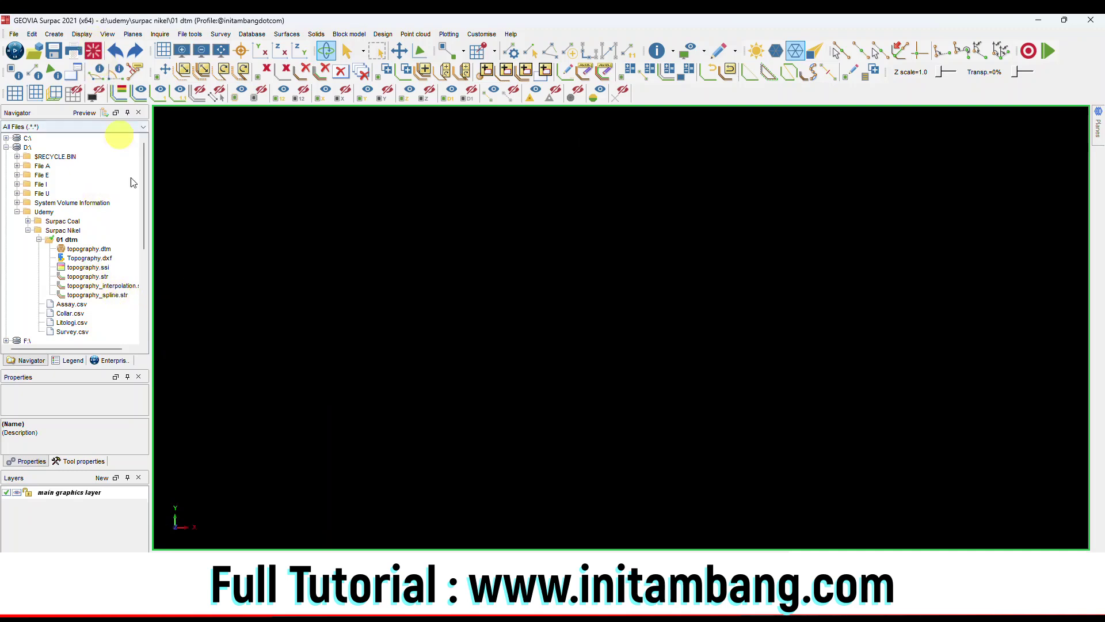
# Load topography.str, topography_interpolation.str and topography_spline.str together into the graphics area as separate layers
pyautogui.click(95, 281)
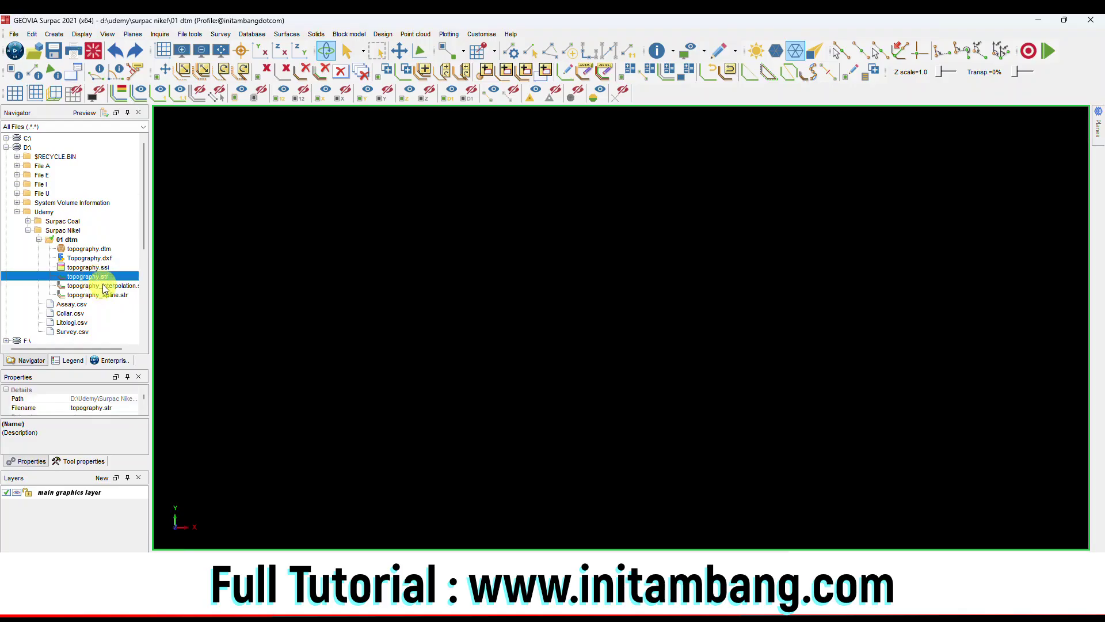
pyautogui.keyDown('ctrl'); pyautogui.click(104, 286); pyautogui.keyUp('ctrl')
pyautogui.keyDown('ctrl'); pyautogui.click(106, 295); pyautogui.keyUp('ctrl')
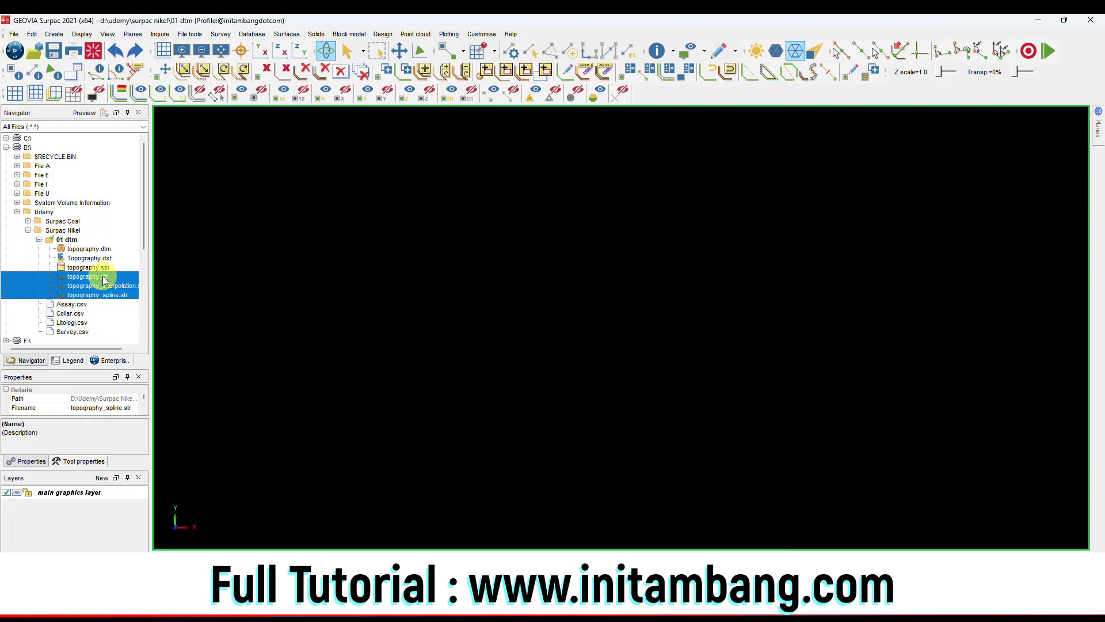
pyautogui.click(104, 279)
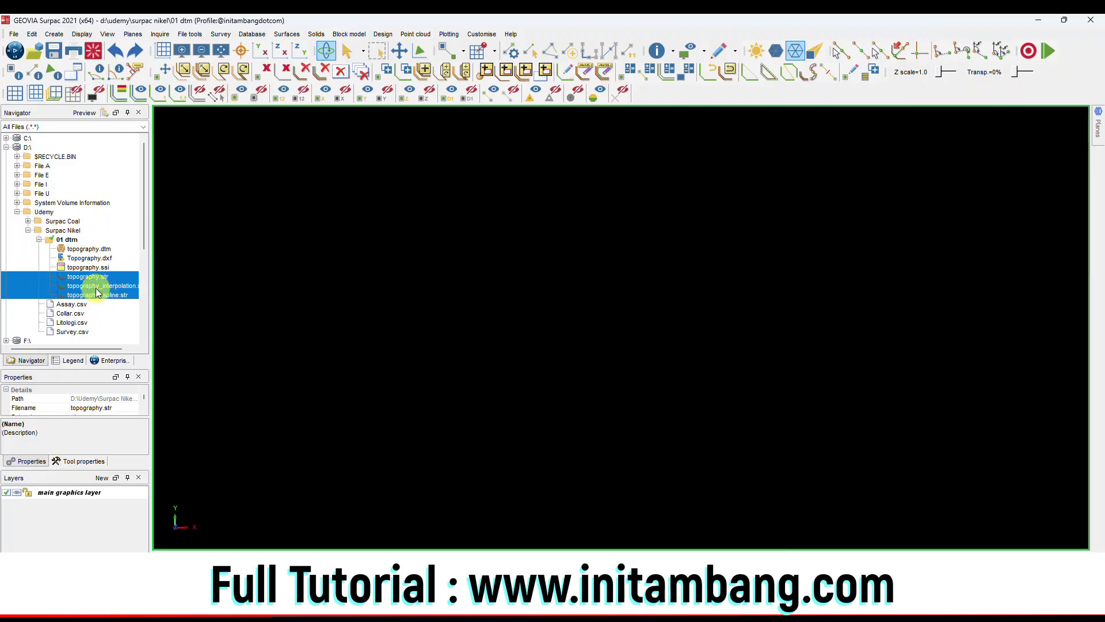
pyautogui.rightClick(103, 295)
pyautogui.click(123, 287)
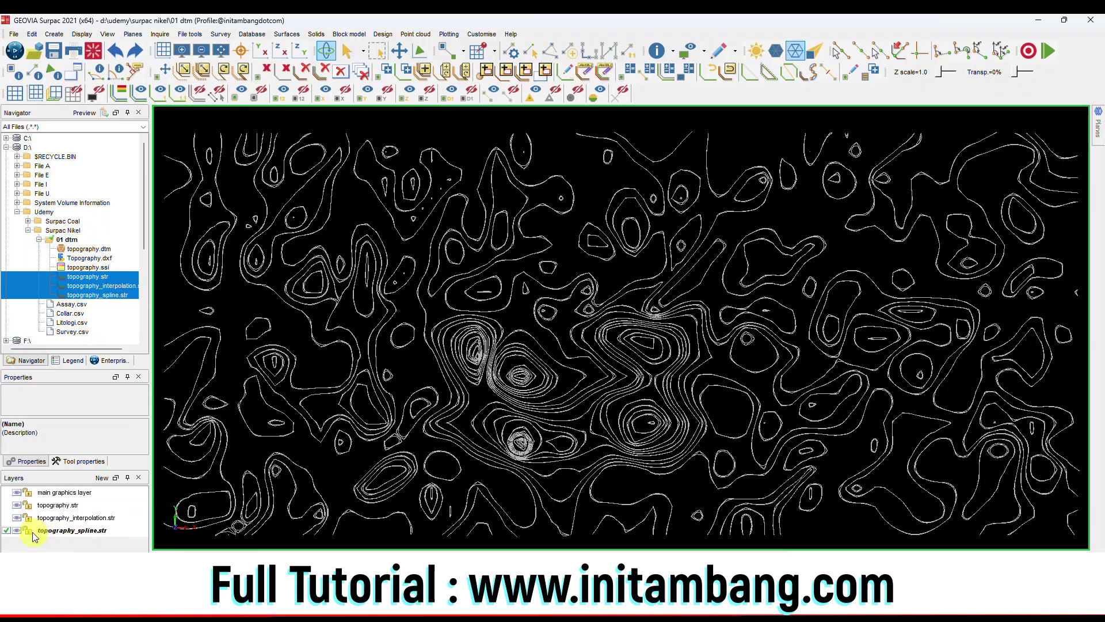
# Make topography_interpolation.str the active layer and hide the topography.str and topography_spline.str layers
pyautogui.click(8, 505)
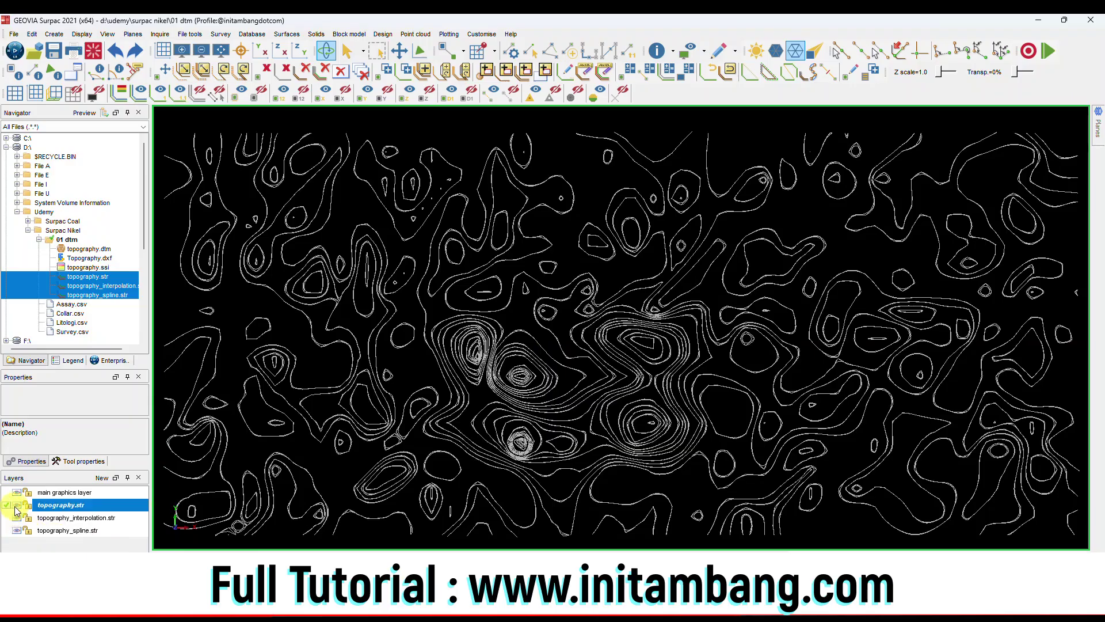
pyautogui.click(8, 518)
pyautogui.click(16, 530)
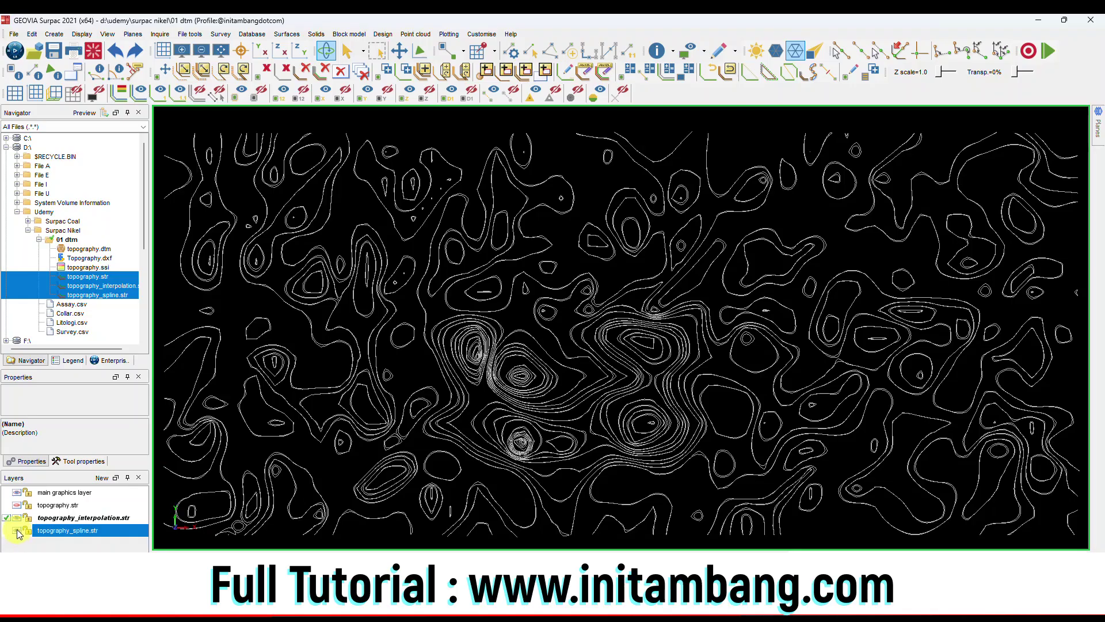
pyautogui.click(17, 531)
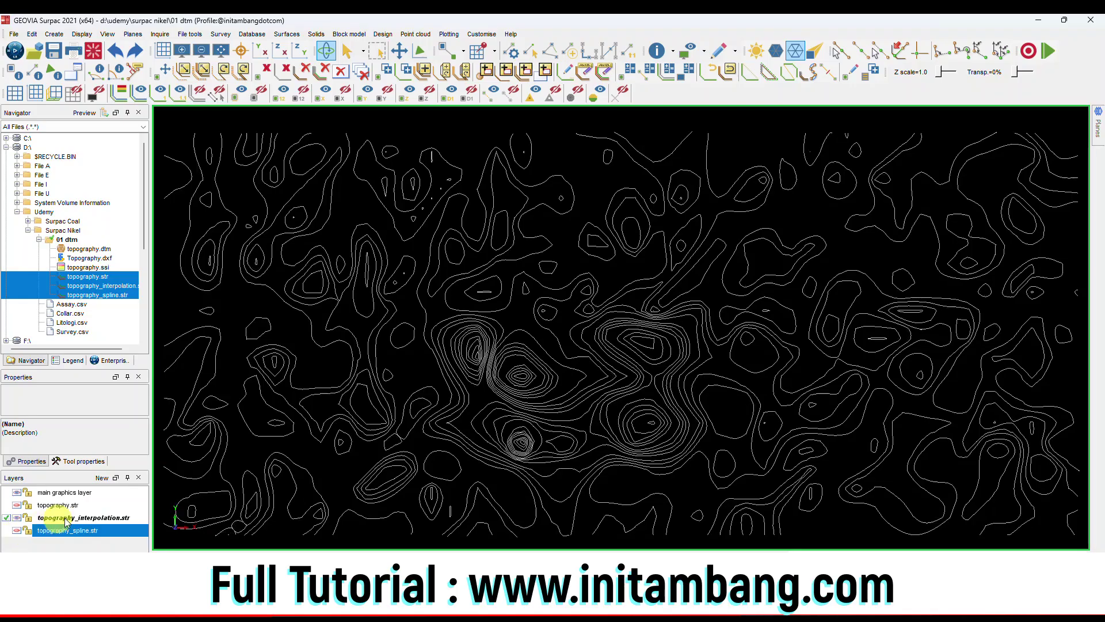
# Renumber the interpolation layer's string range 1,999 to 2
pyautogui.click(32, 34)
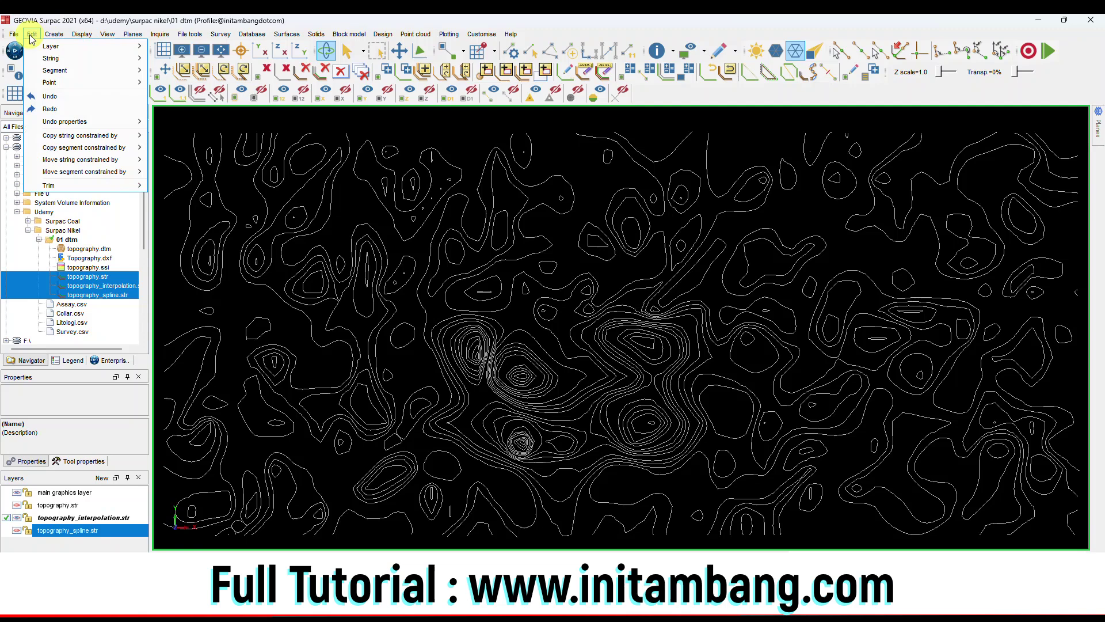
pyautogui.moveTo(90, 58)
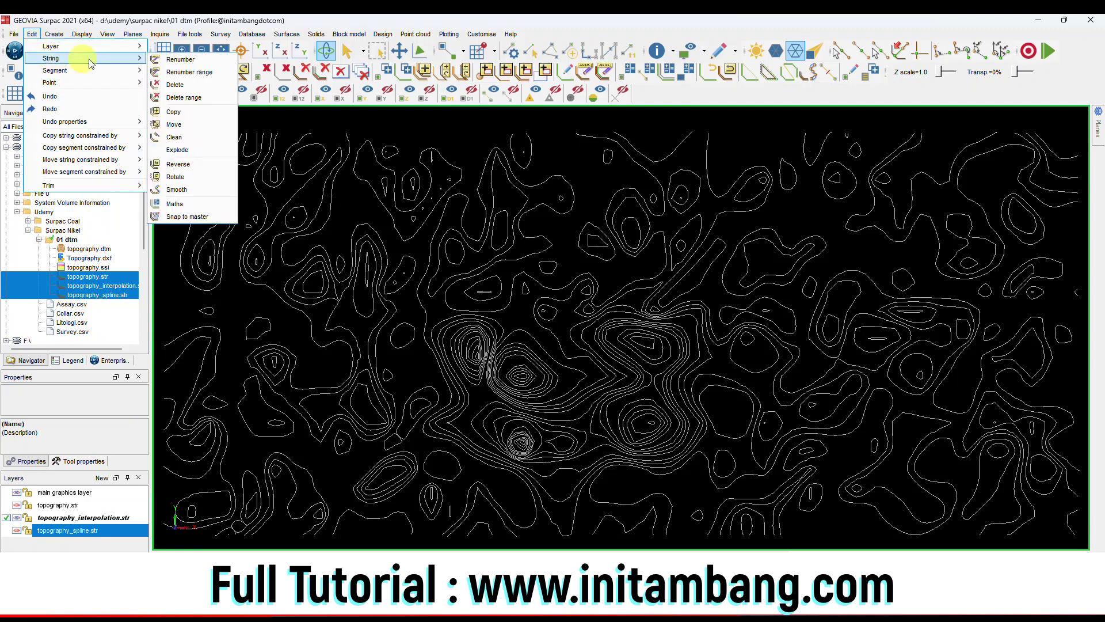
pyautogui.click(190, 72)
pyautogui.click(435, 245)
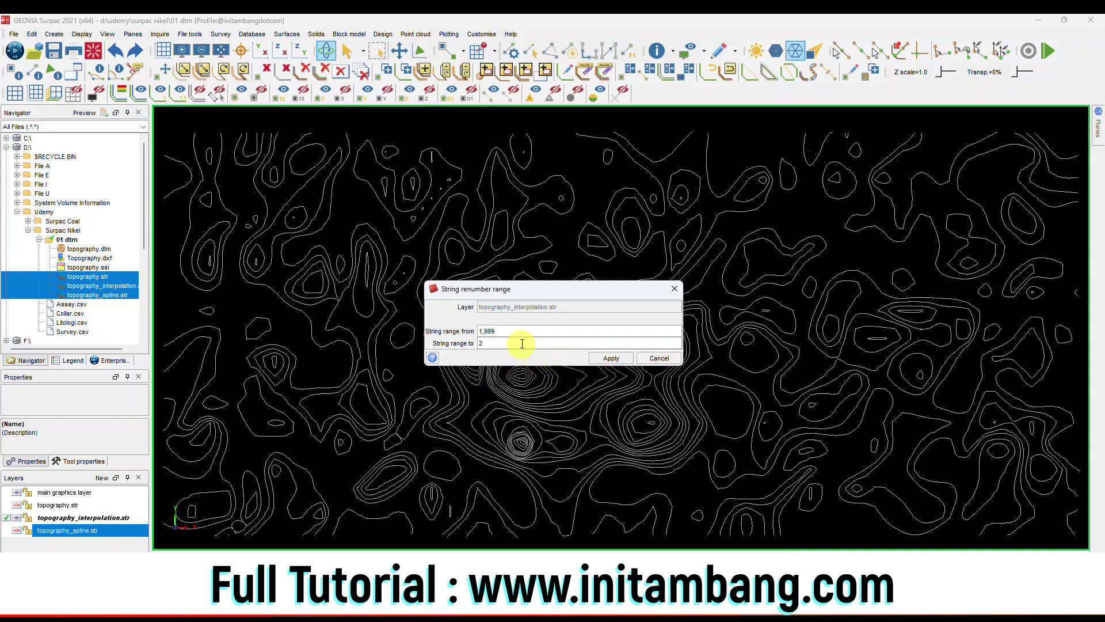
pyautogui.click(628, 361)
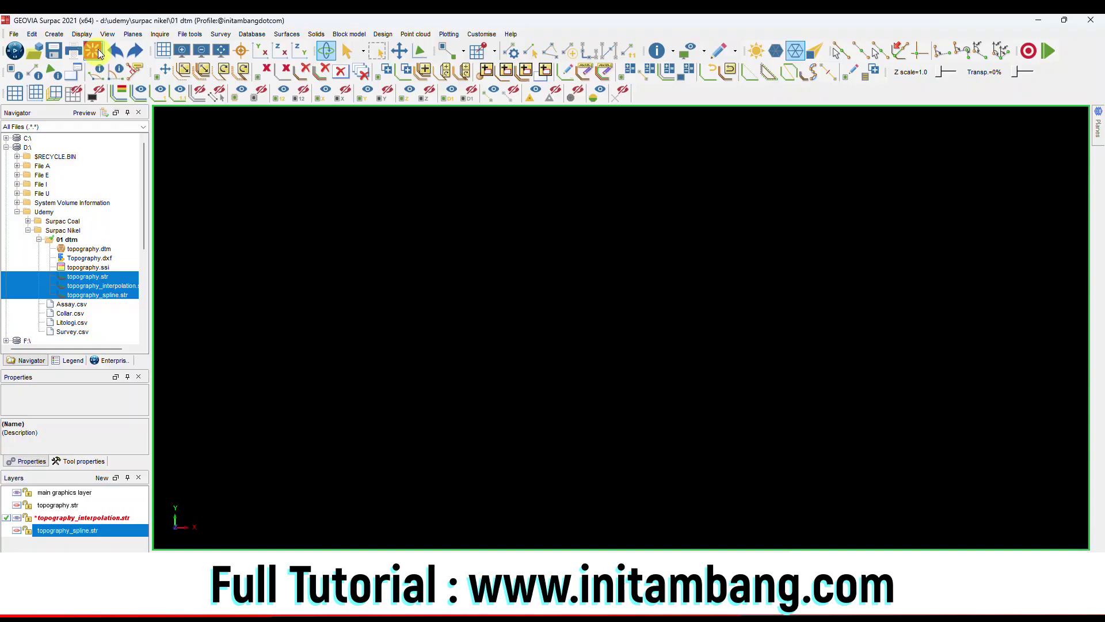
# Turn on the 3D background and renumber the interpolation layer's strings again, using string range 1,999
pyautogui.click(107, 34)
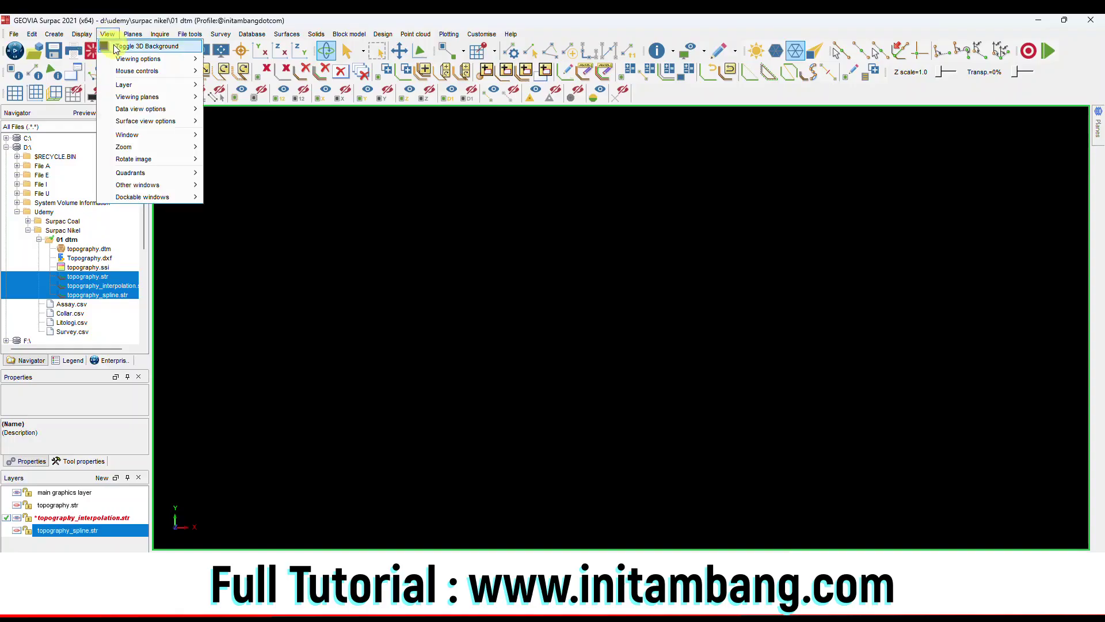
pyautogui.click(168, 47)
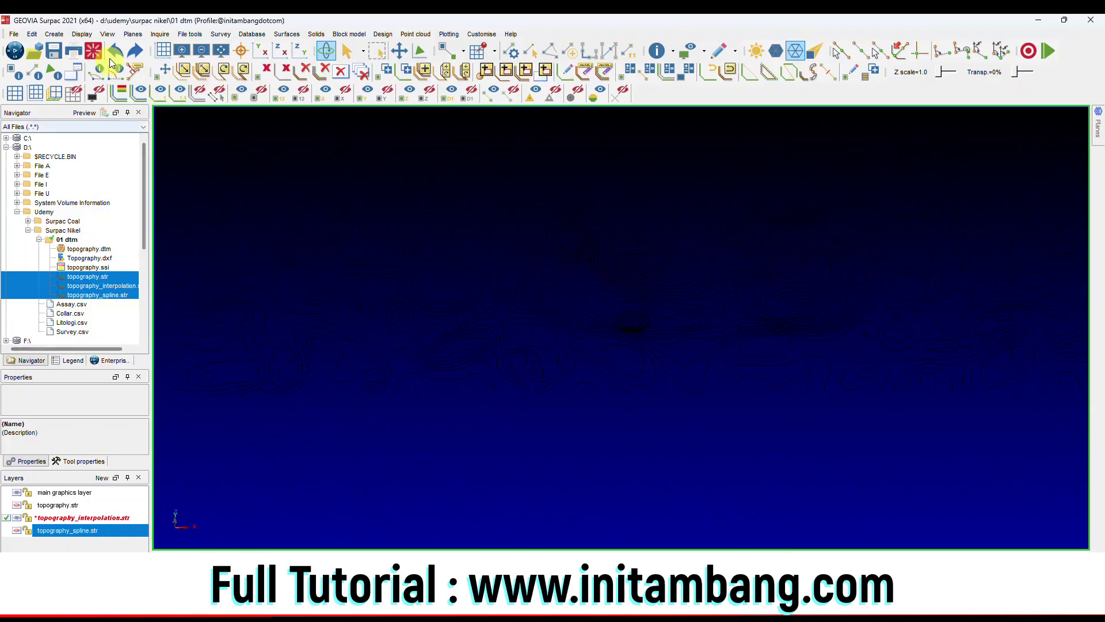
pyautogui.click(32, 34)
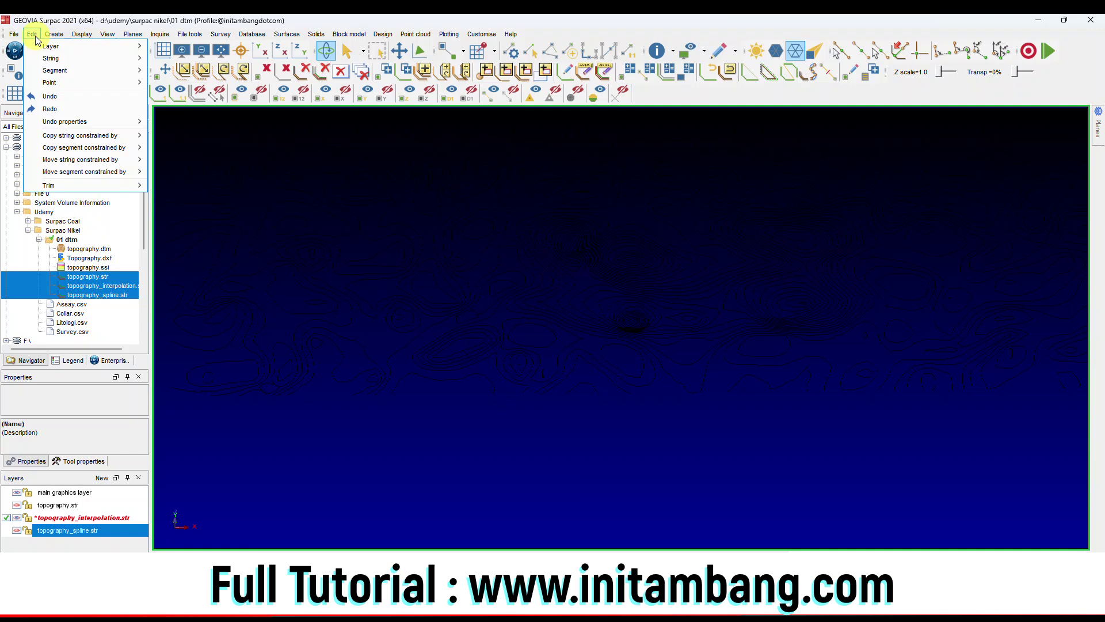
pyautogui.moveTo(98, 59)
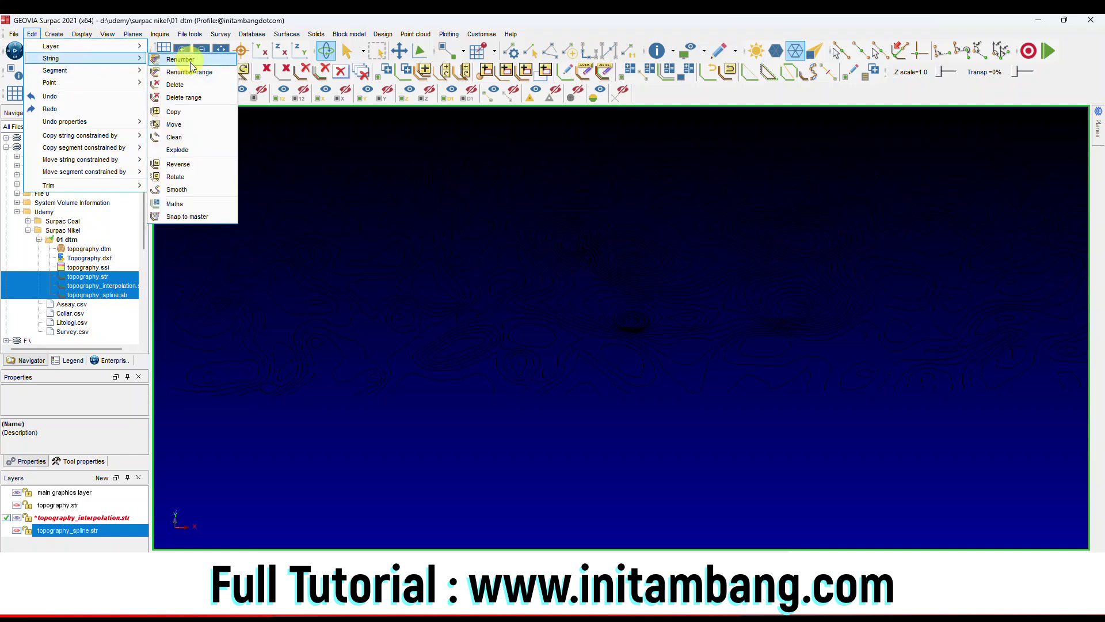
pyautogui.click(192, 70)
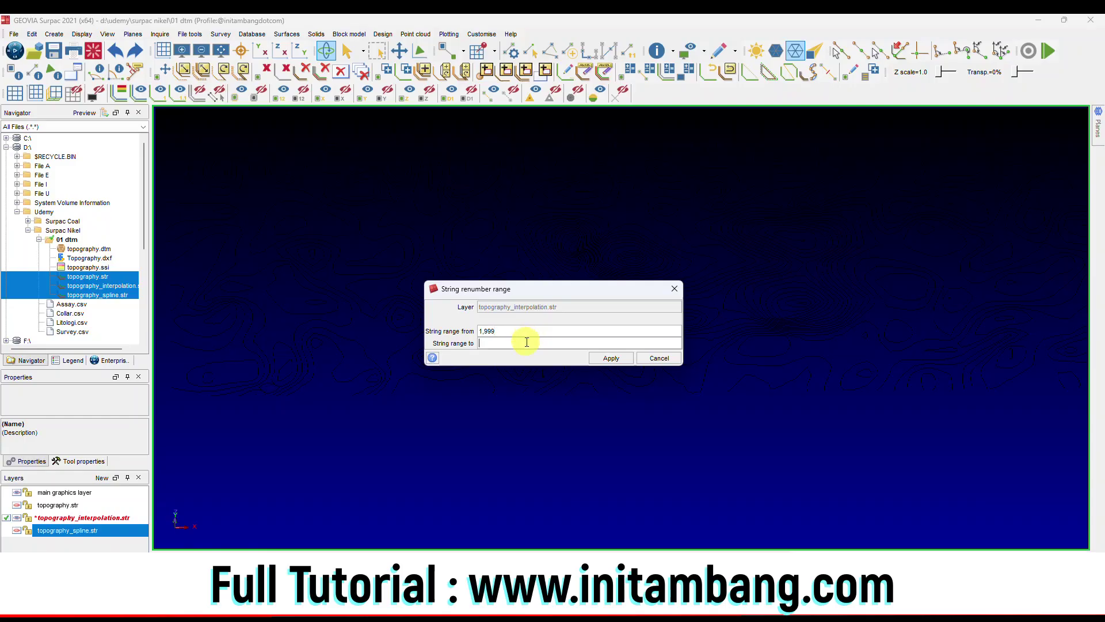
pyautogui.click(610, 358)
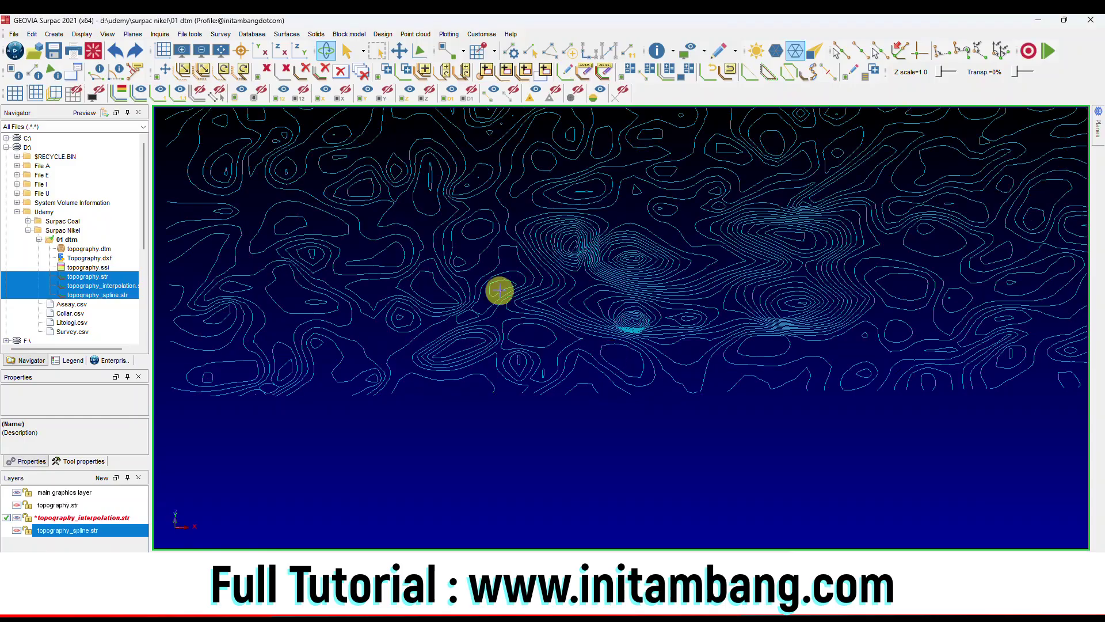
# Restore the plain black background in a full plan view and save the renumbered contours over topography_interpolation.str
pyautogui.click(221, 50)
pyautogui.click(108, 34)
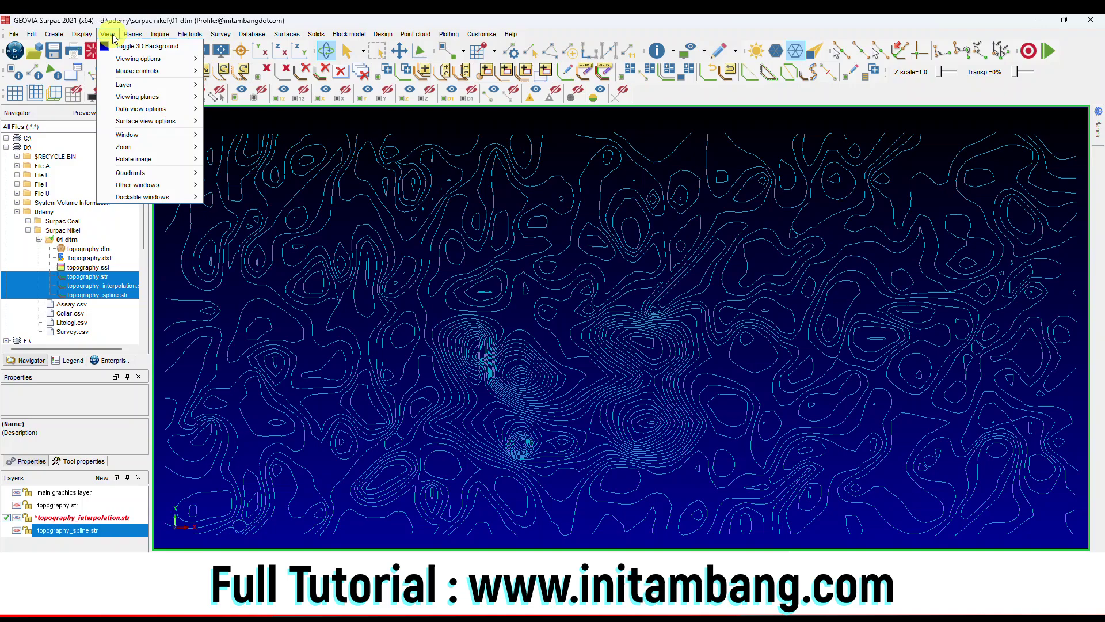
pyautogui.click(121, 46)
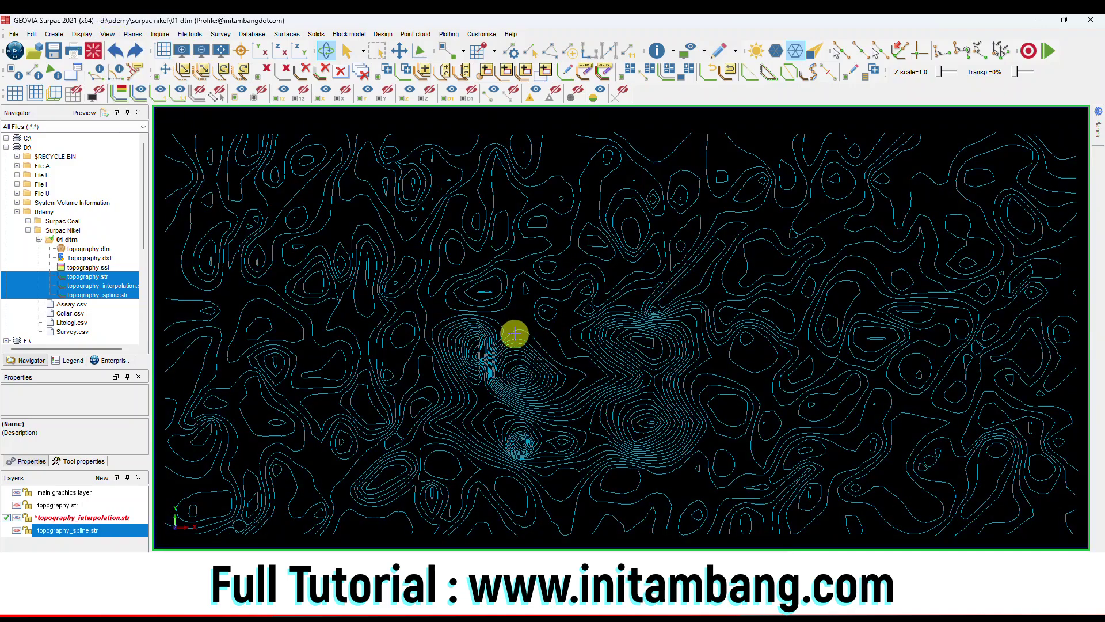
pyautogui.click(53, 51)
pyautogui.click(567, 436)
pyautogui.click(571, 357)
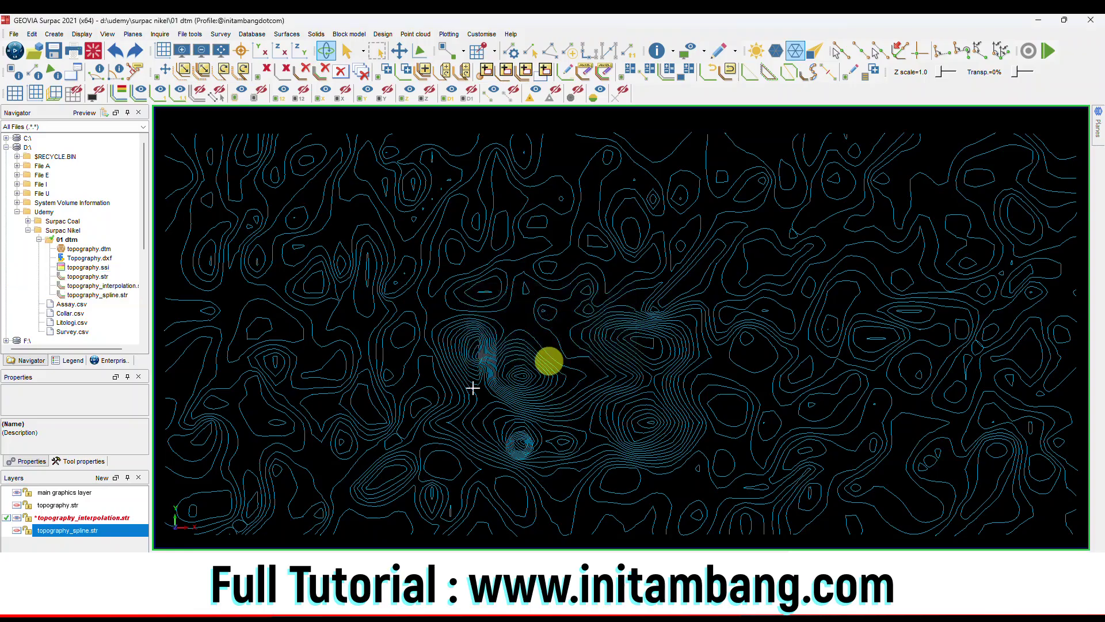
# Hide the interpolation layer, then make topography_spline.str active and visible
pyautogui.click(18, 519)
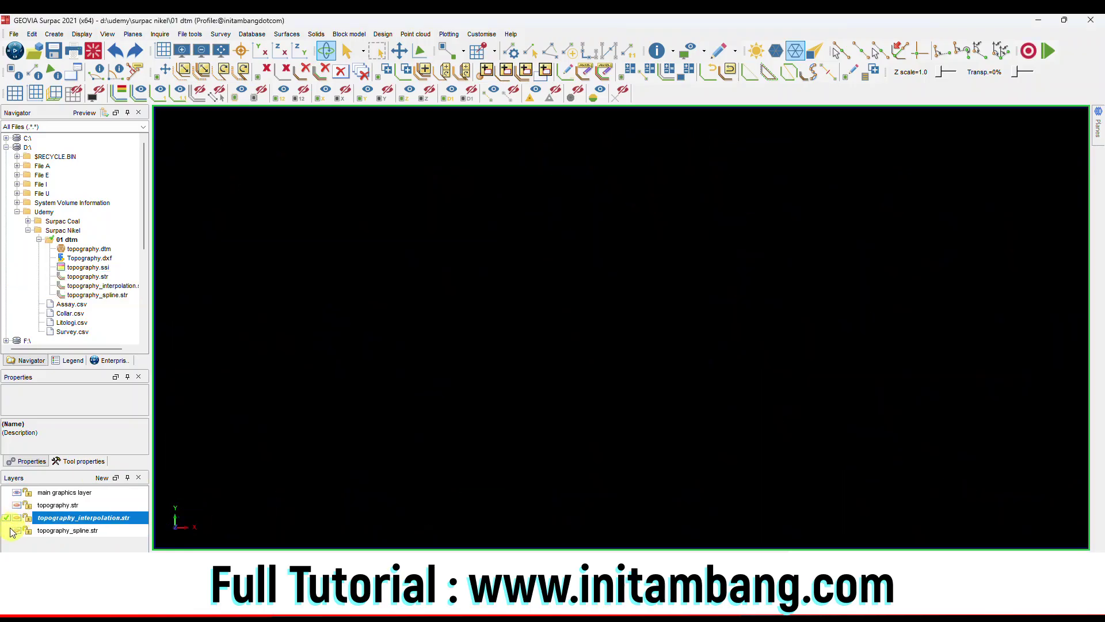
pyautogui.click(7, 532)
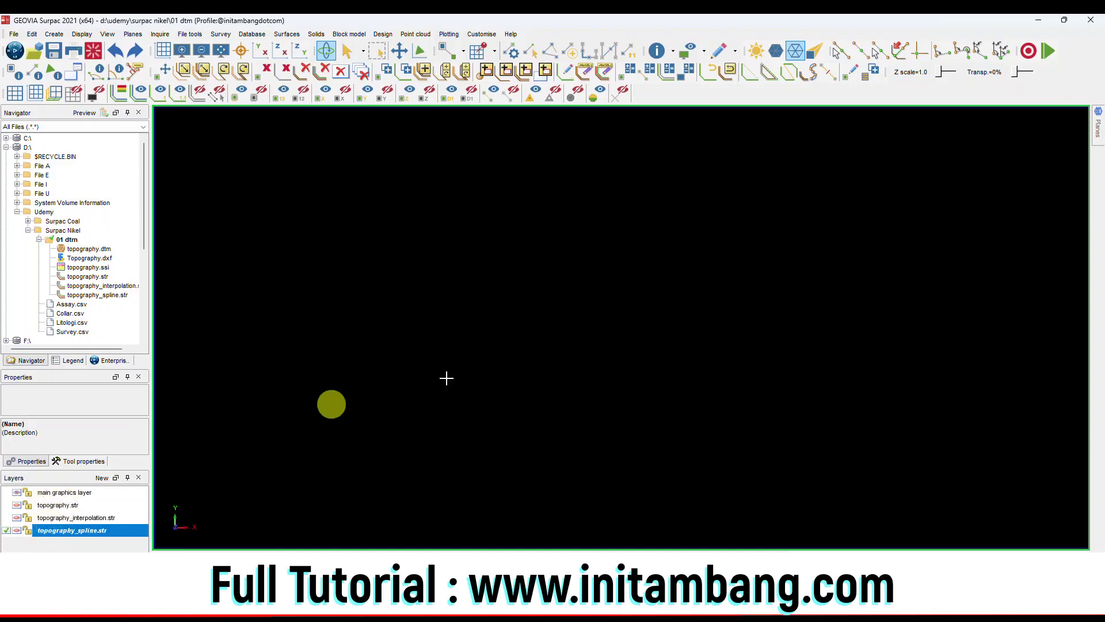
pyautogui.click(17, 531)
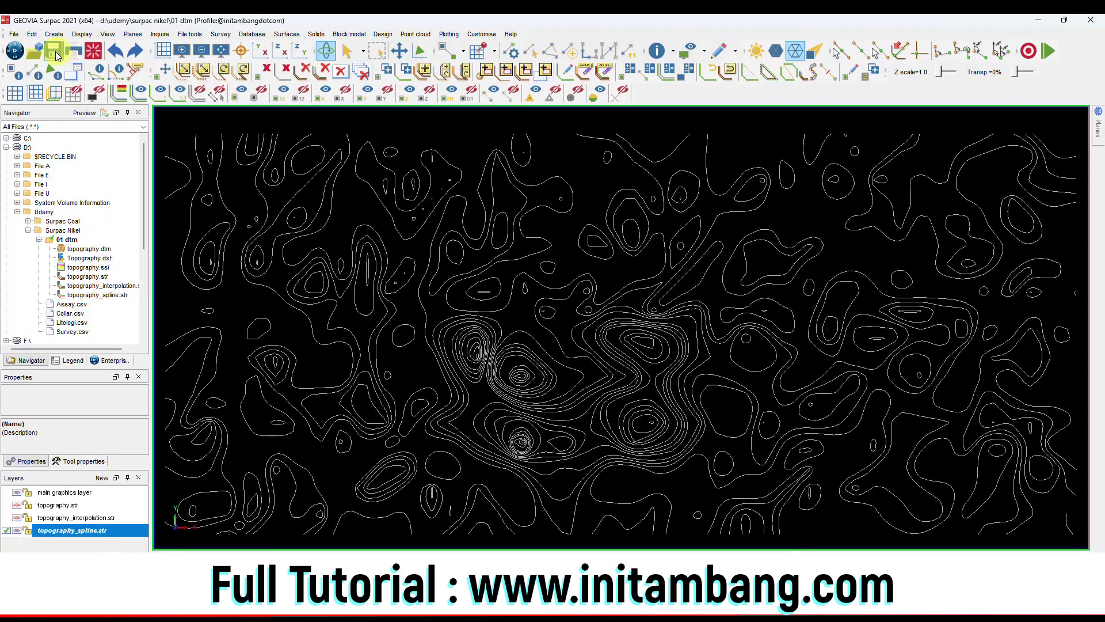
# Renumber the spline layer's string range 1,999 and save the result over topography_spline.str as a Surpac string file
pyautogui.click(603, 76)
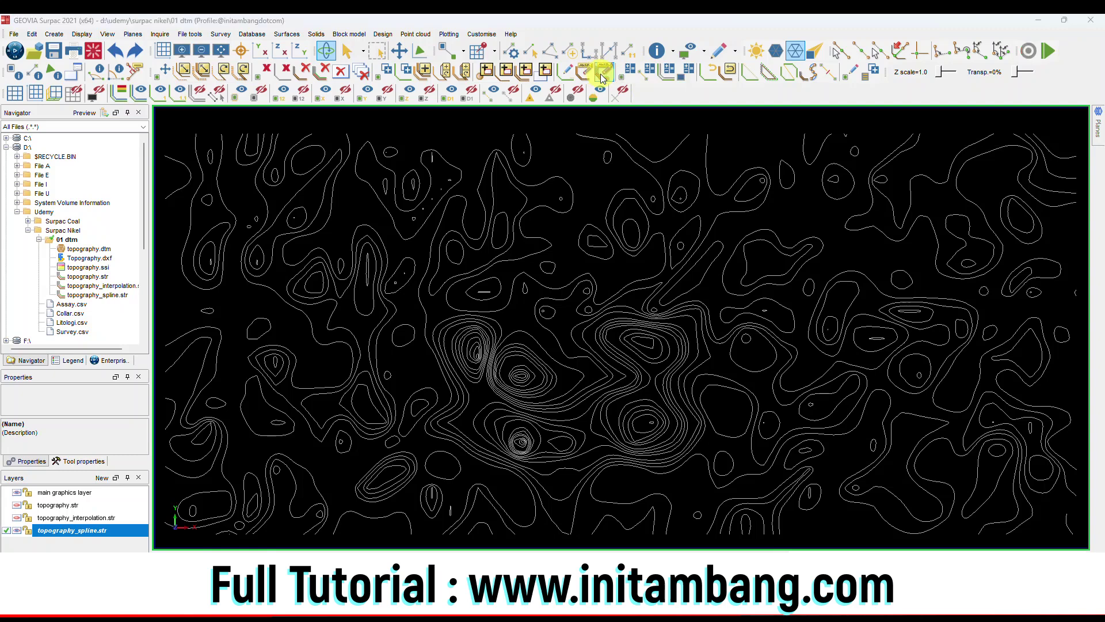
pyautogui.write('1,999')
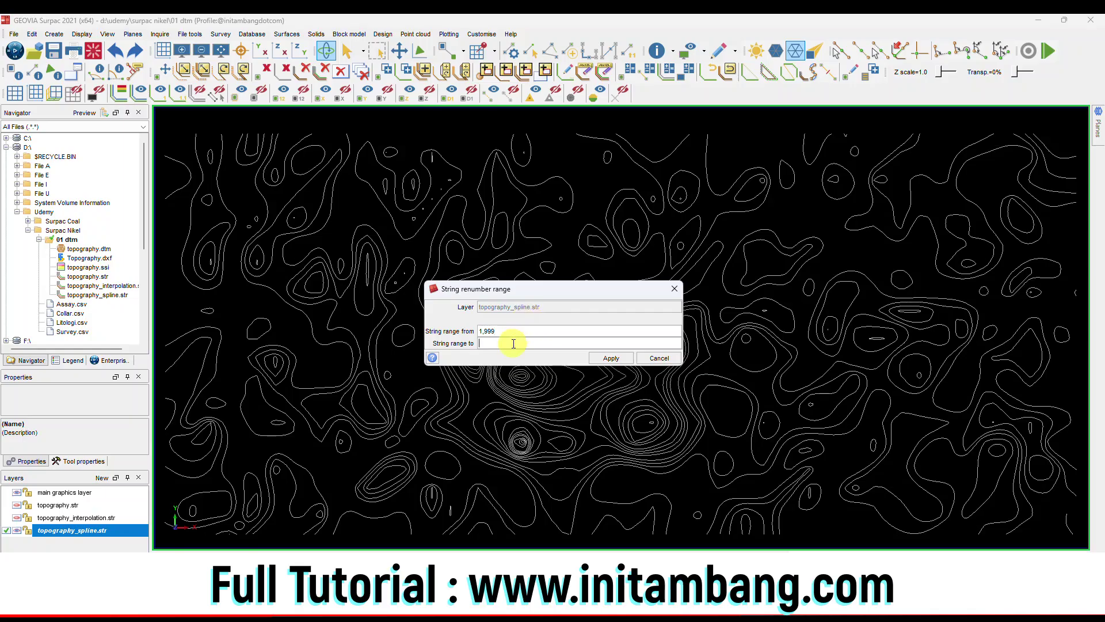
pyautogui.click(613, 358)
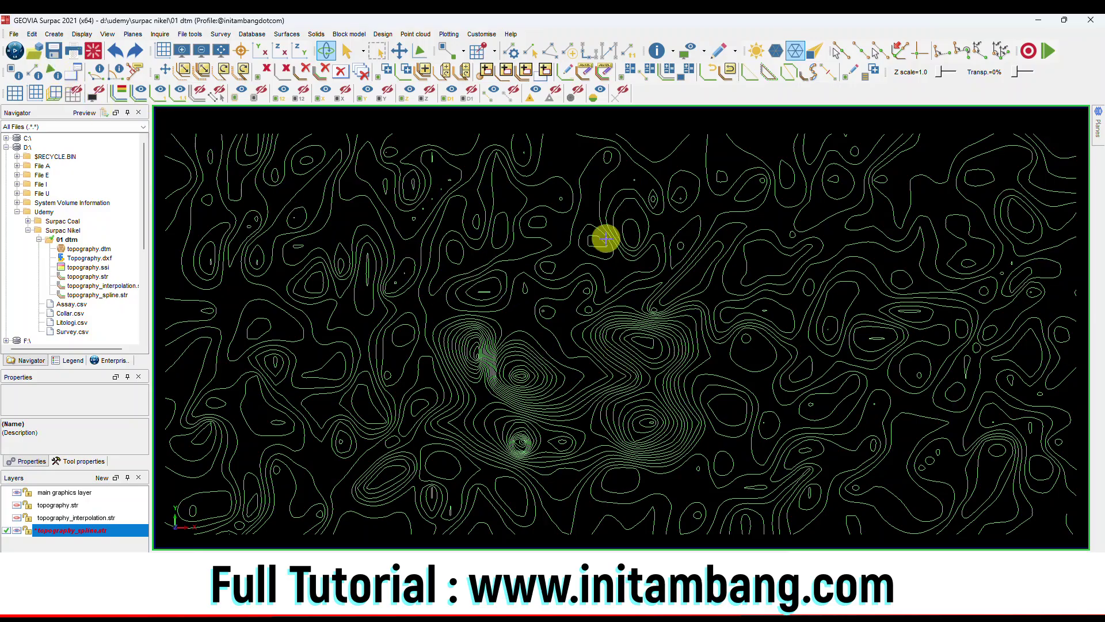
pyautogui.hotkey('ctrl', 's')
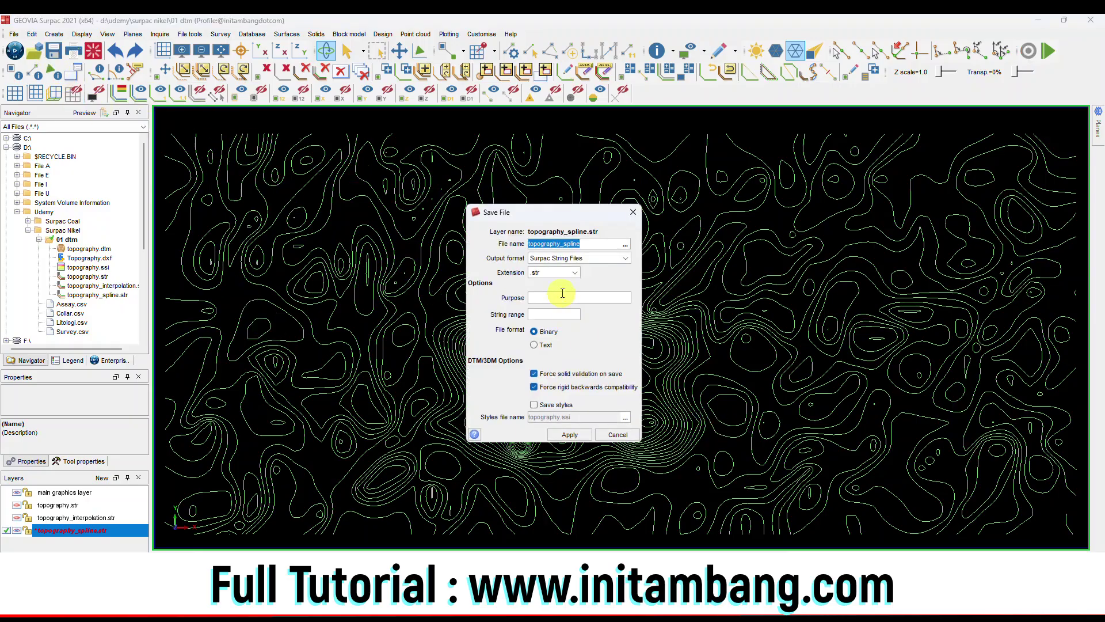
pyautogui.click(568, 434)
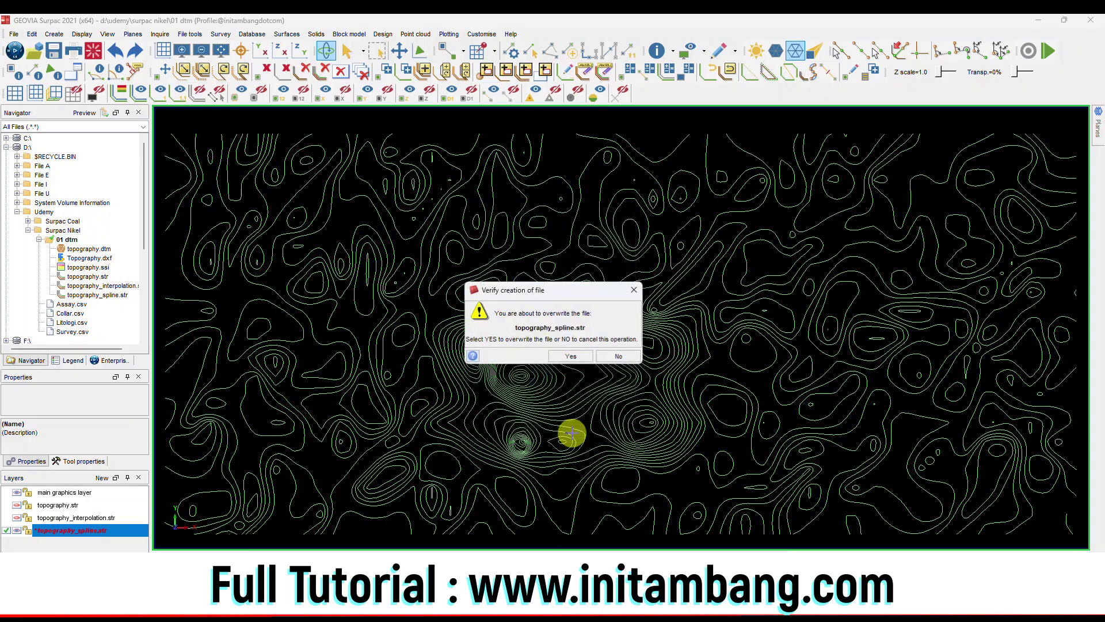
pyautogui.click(578, 362)
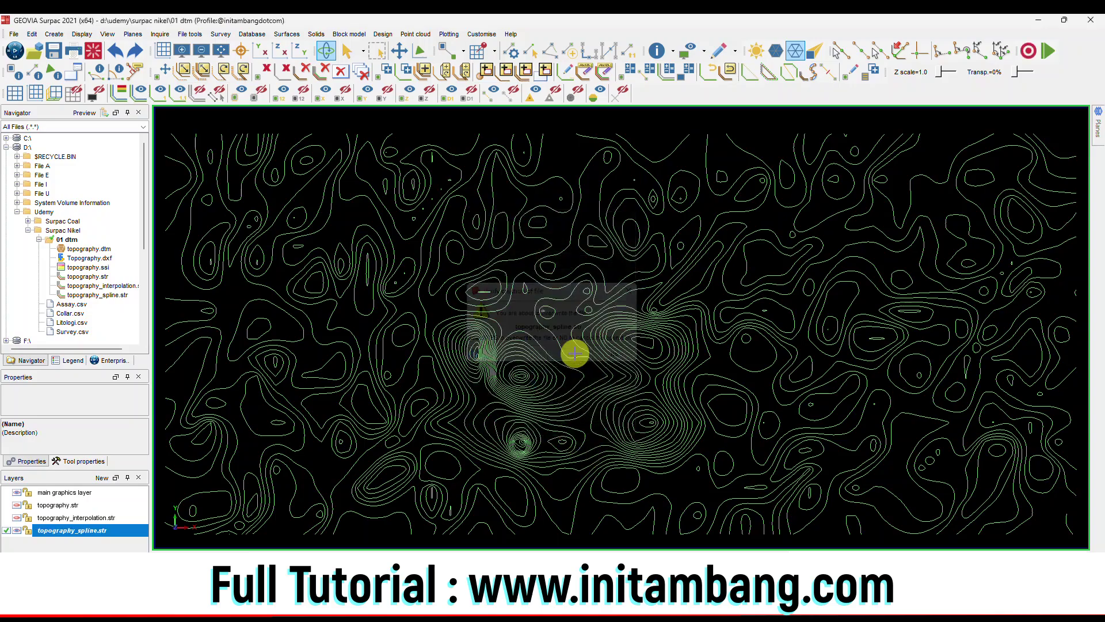
# Show the interpolation and original topography layers again and make topography.str the active layer
pyautogui.click(16, 518)
pyautogui.click(17, 506)
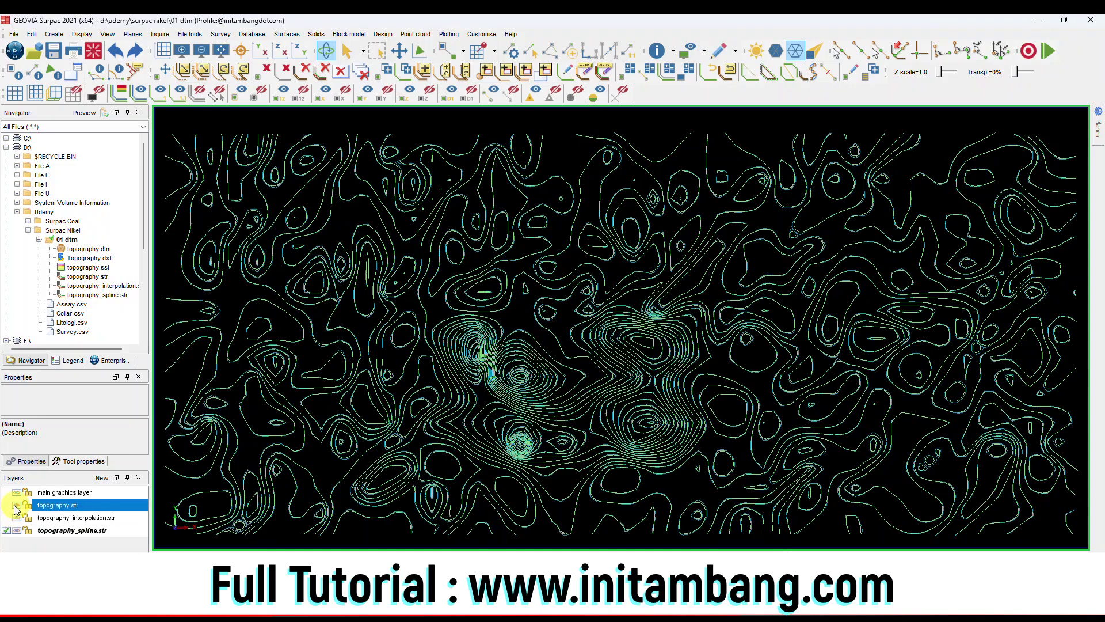
pyautogui.click(5, 505)
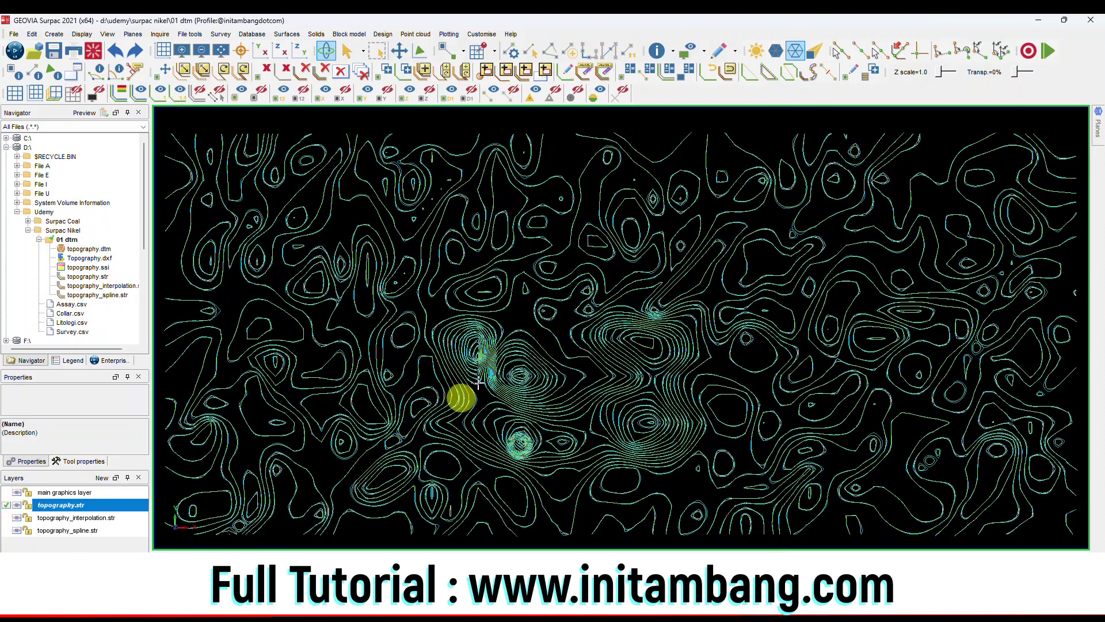
# Compare the overlaid contours closely at a sharp contour bend, then hide the interpolation and spline layers to isolate the original contour
pyautogui.scroll(5, 526, 449)
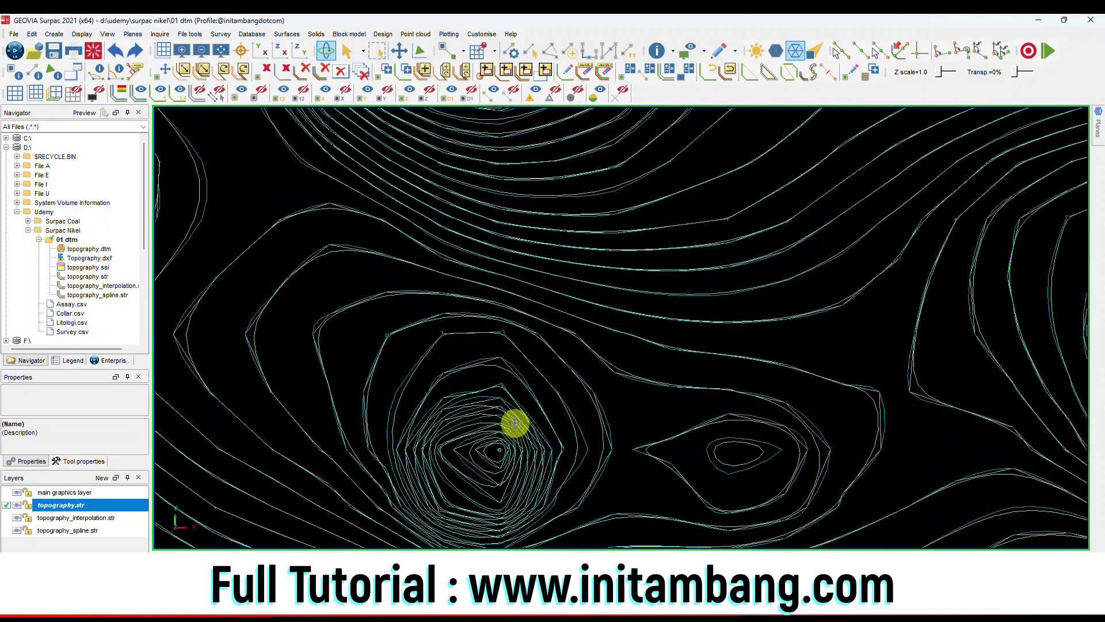
pyautogui.scroll(-5, 518, 422)
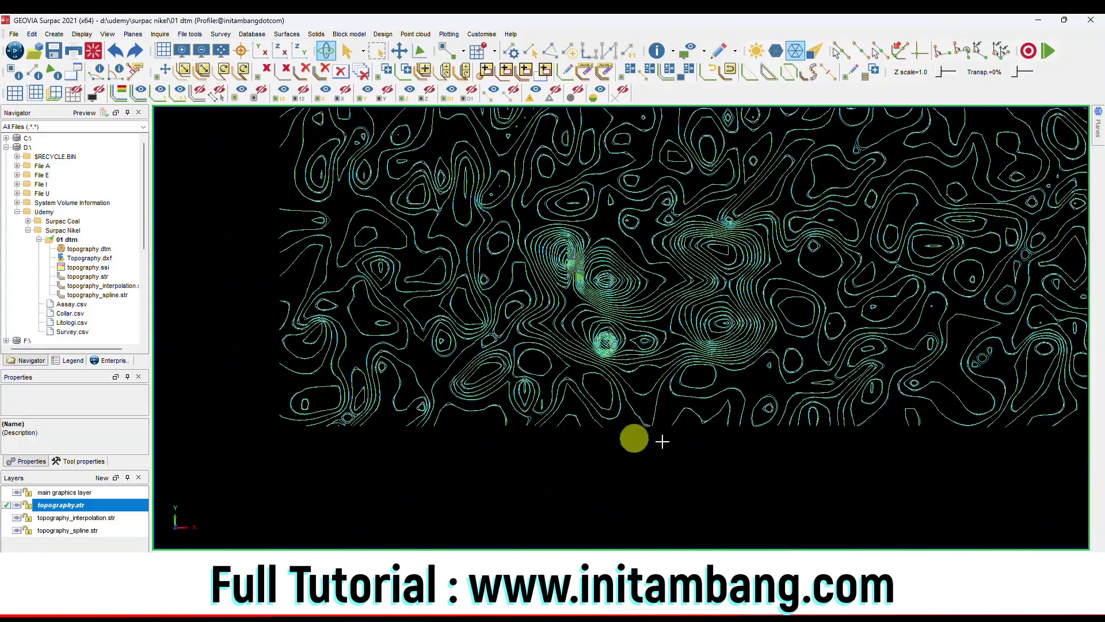
pyautogui.scroll(1, 766, 410)
pyautogui.scroll(6, 766, 410)
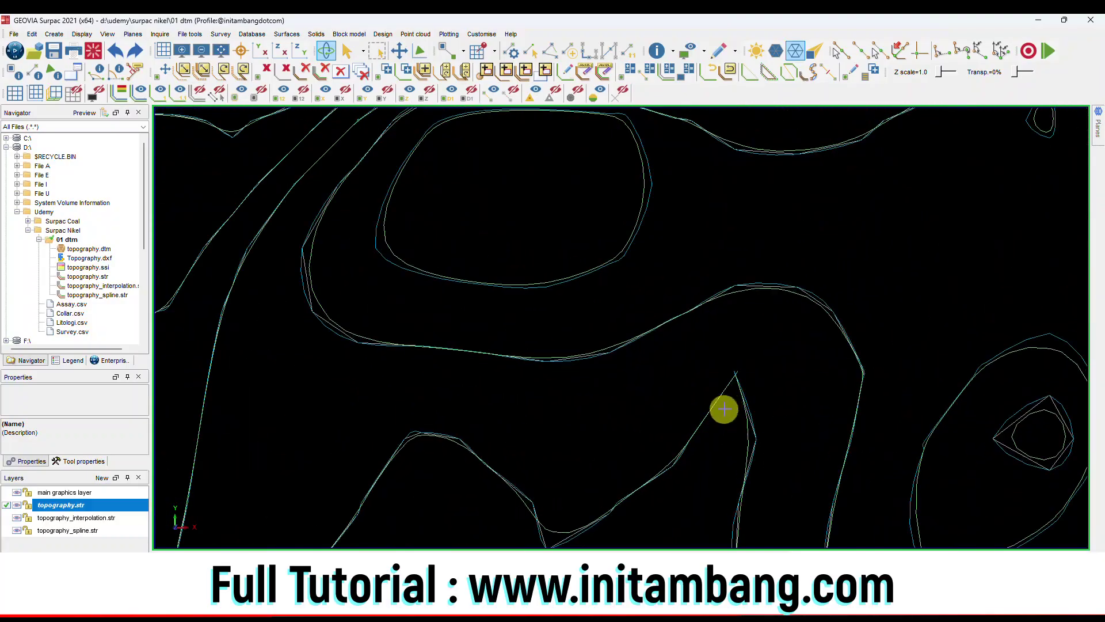
pyautogui.scroll(2, 743, 395)
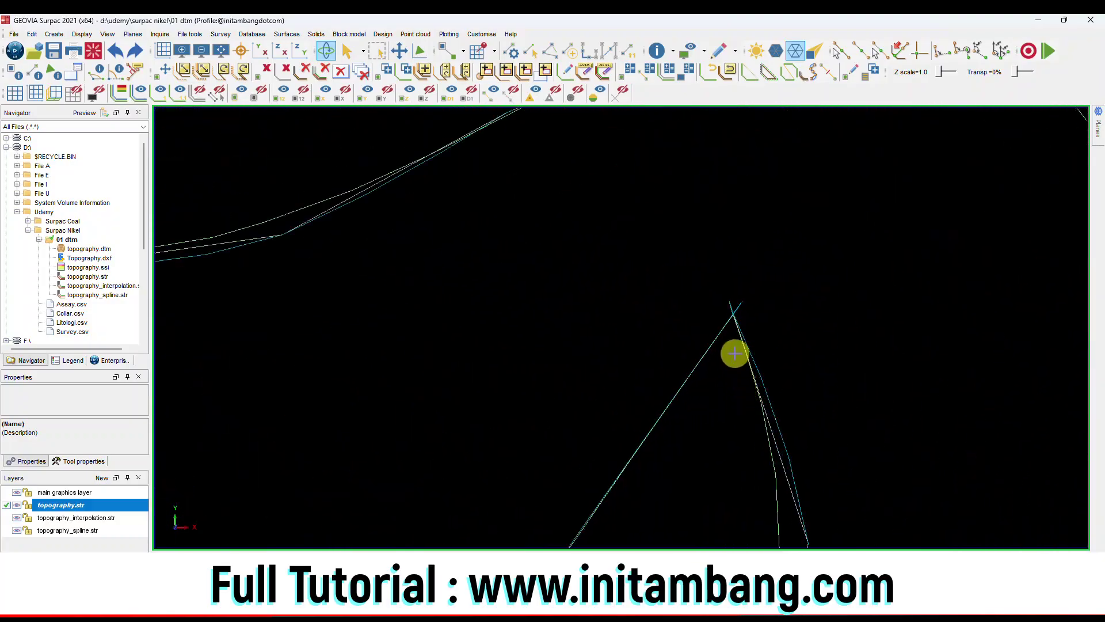
pyautogui.scroll(-1, 733, 353)
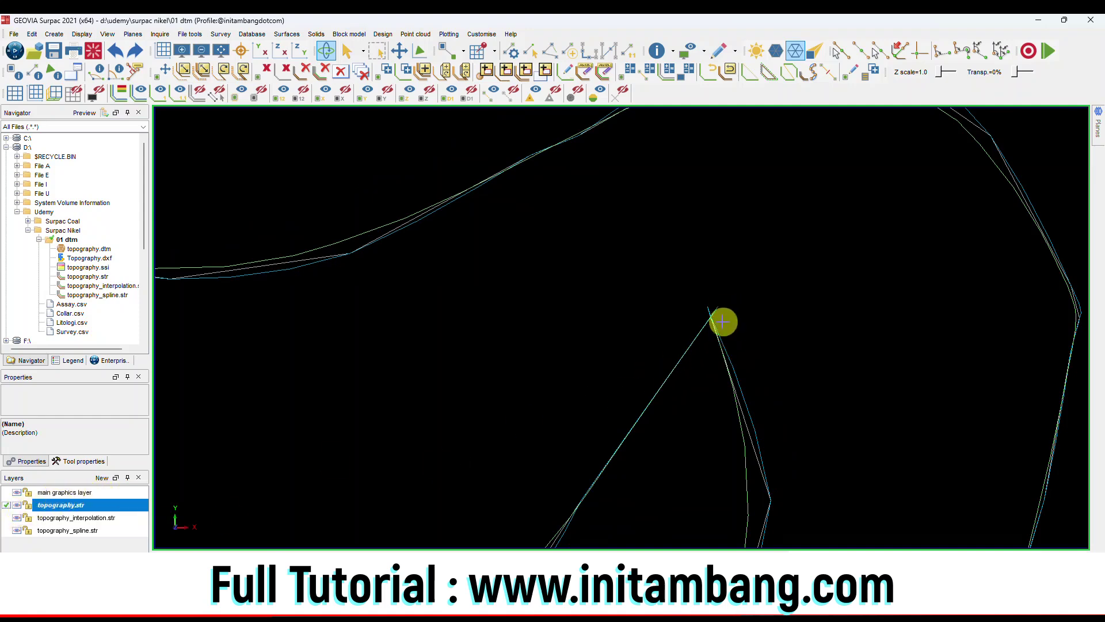
pyautogui.scroll(3, 709, 315)
pyautogui.scroll(2, 710, 315)
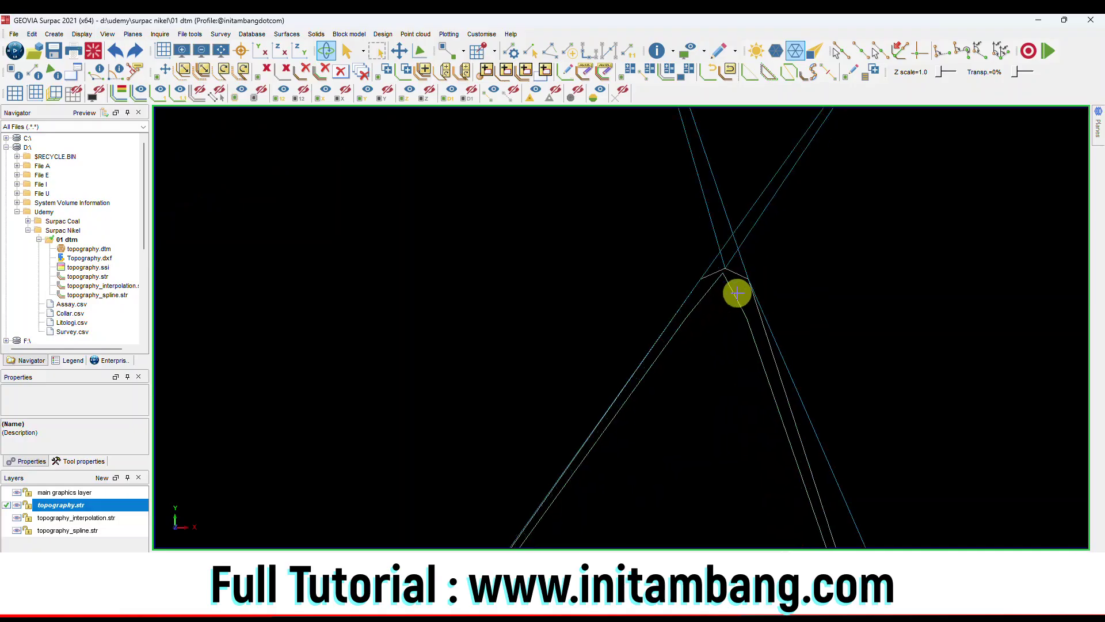
pyautogui.click(16, 519)
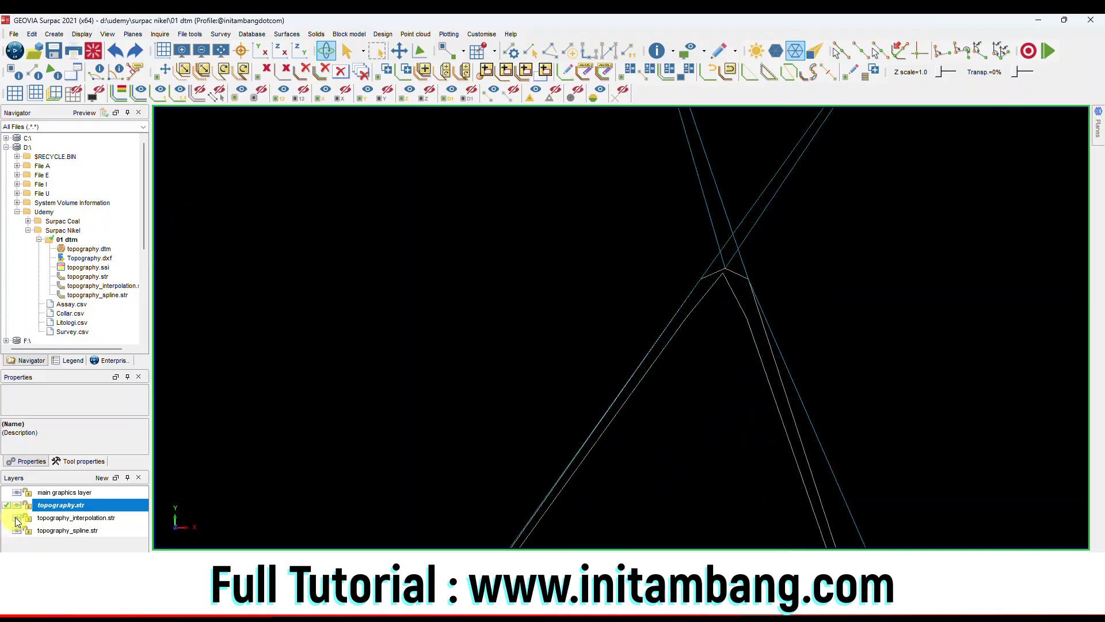
pyautogui.click(16, 530)
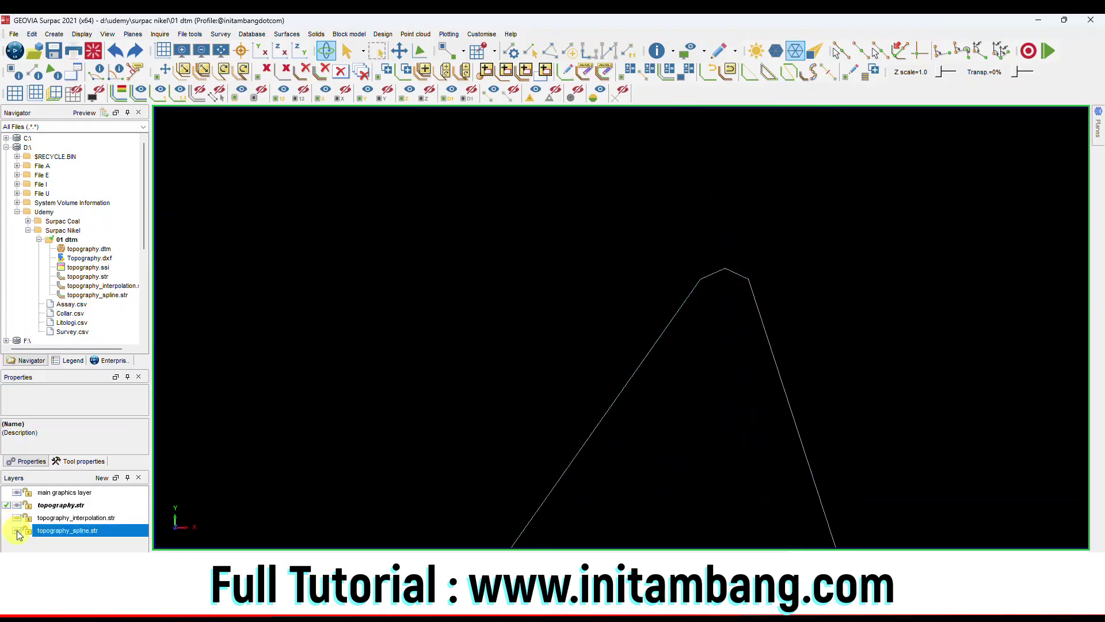
# Show the spline and interpolation layers over the original topography again and compare the three contour sets at several places across the map
pyautogui.click(19, 532)
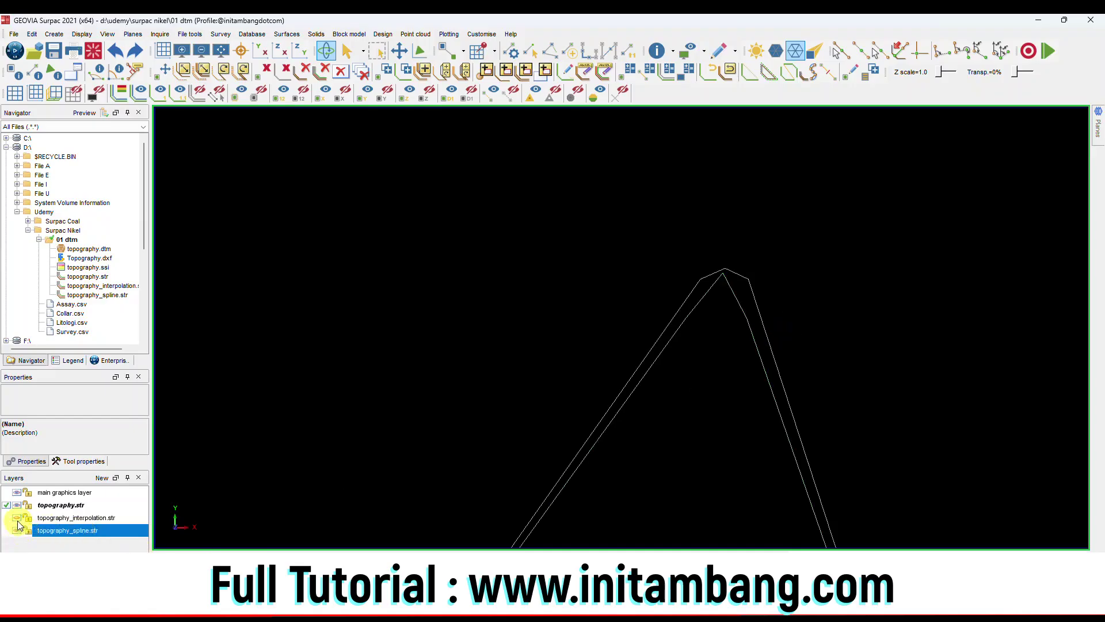
pyautogui.click(17, 518)
pyautogui.scroll(-9, 716, 385)
pyautogui.scroll(-3, 612, 397)
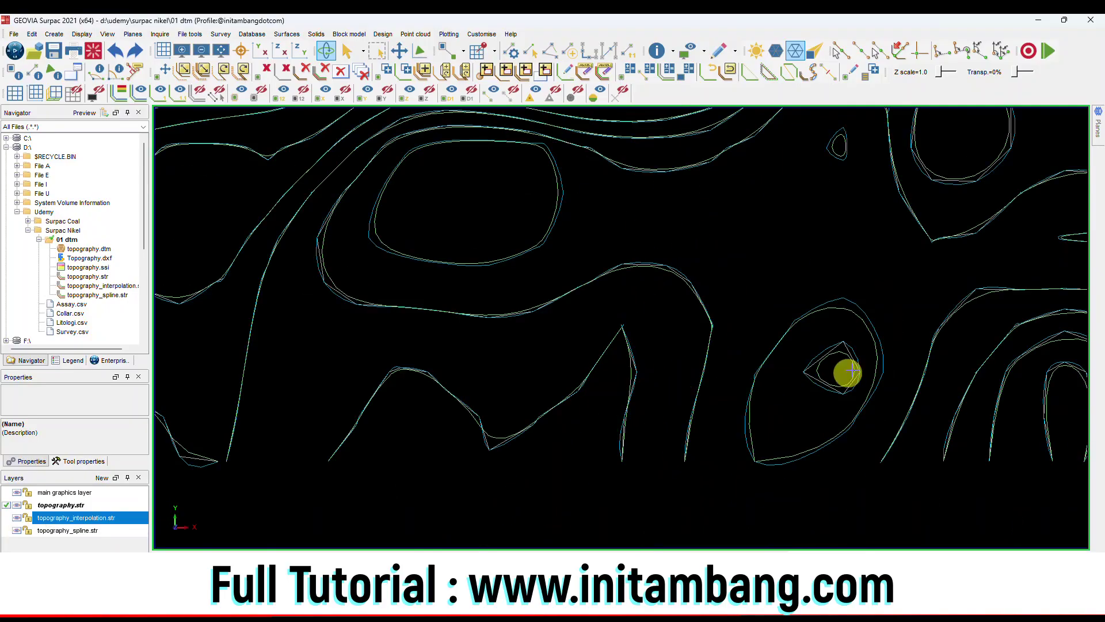
pyautogui.scroll(3, 862, 360)
pyautogui.scroll(1, 862, 359)
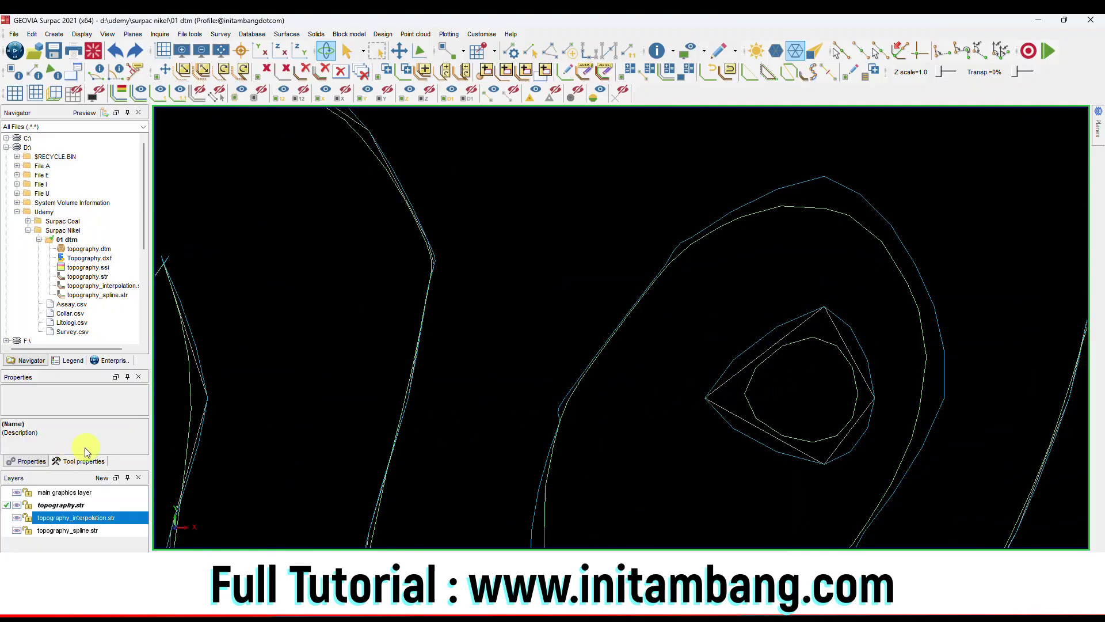
pyautogui.scroll(-2, 872, 330)
pyautogui.scroll(-3, 872, 331)
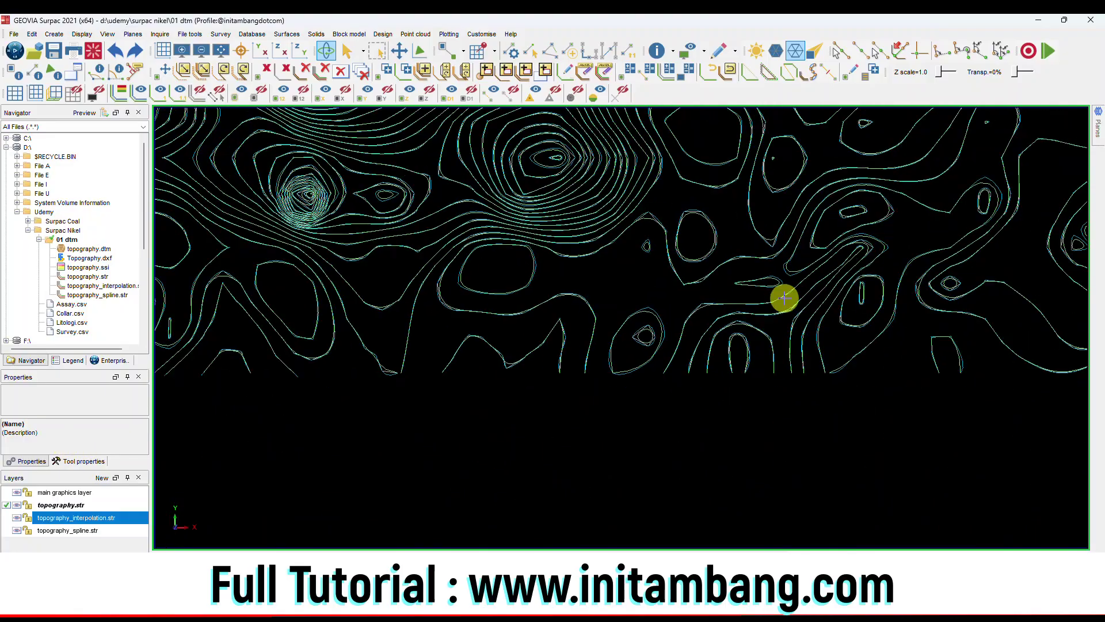
pyautogui.scroll(3, 353, 264)
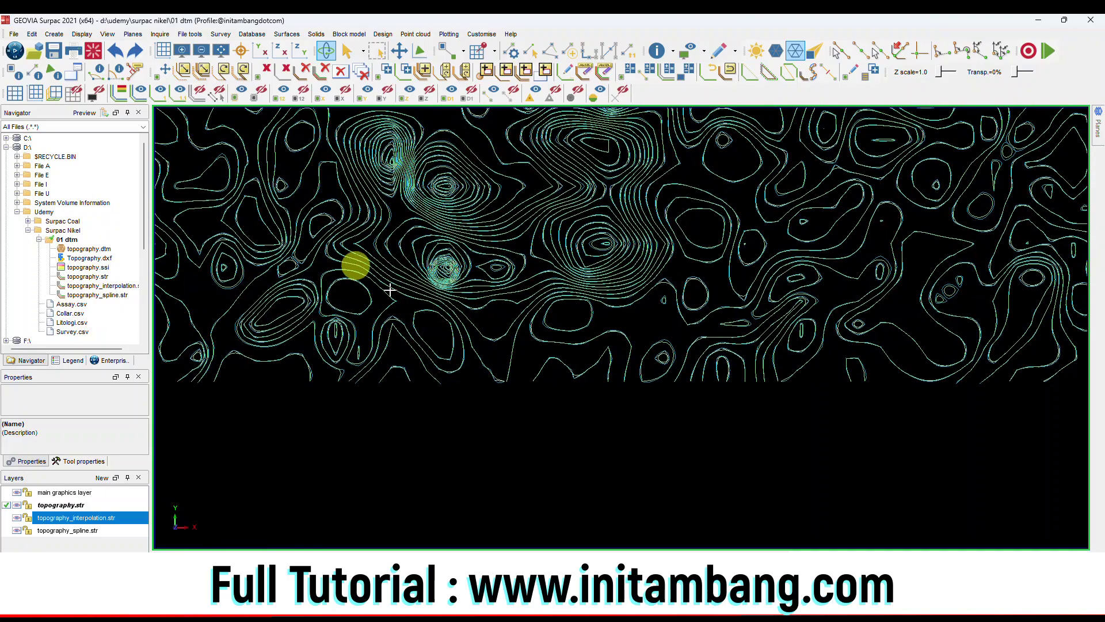
pyautogui.scroll(2, 426, 275)
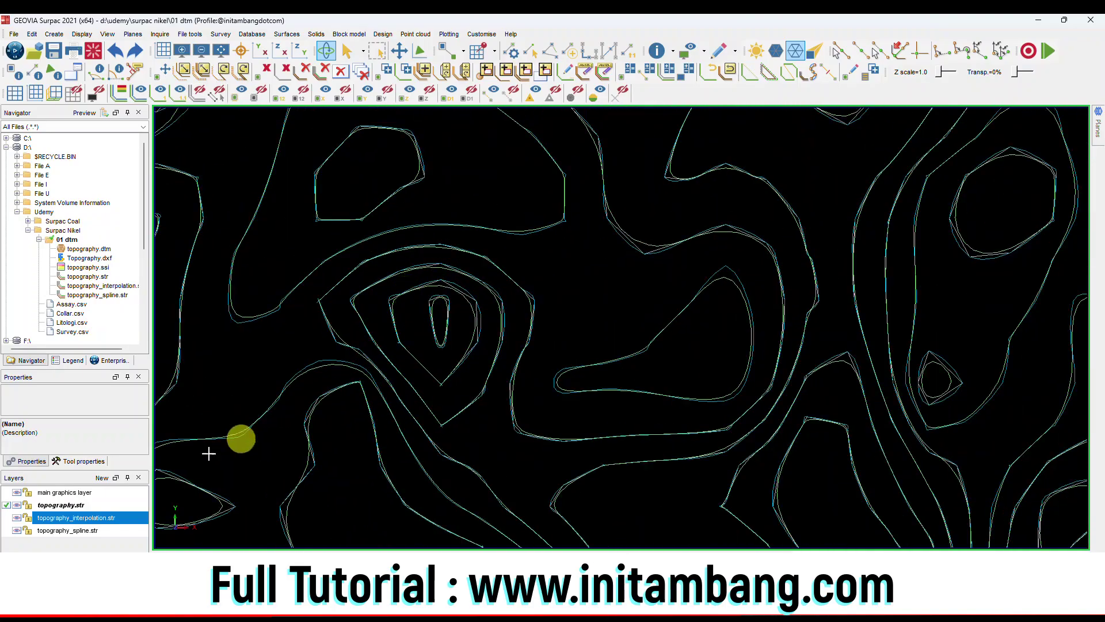
# Hide the original topography layer and compare the spline and interpolation contours, each alone and overlaid across the whole map
pyautogui.click(16, 518)
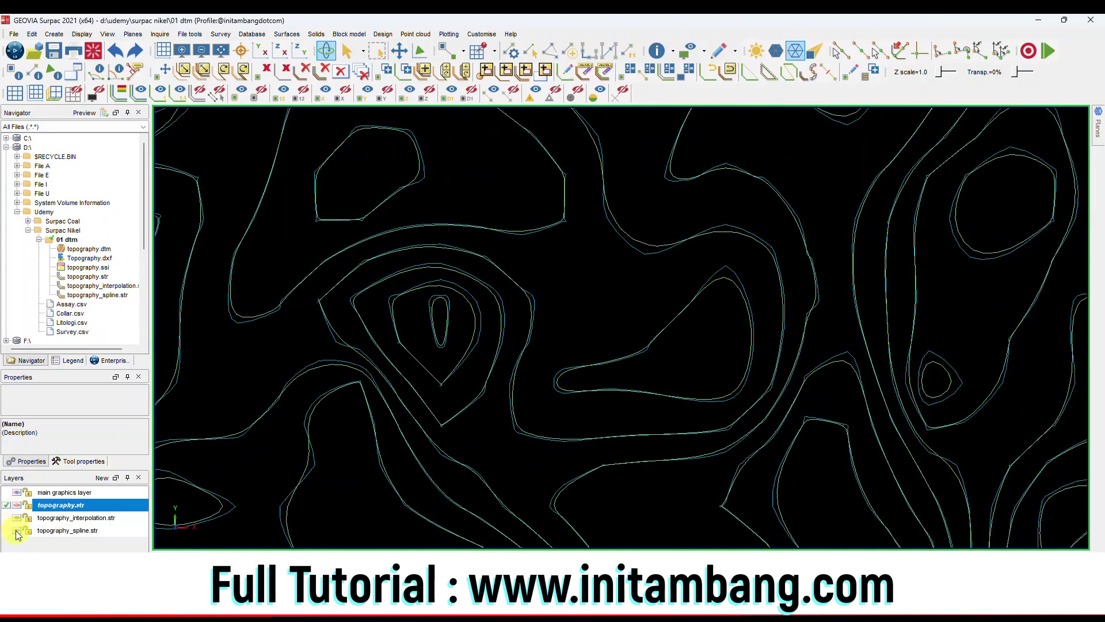
pyautogui.click(17, 522)
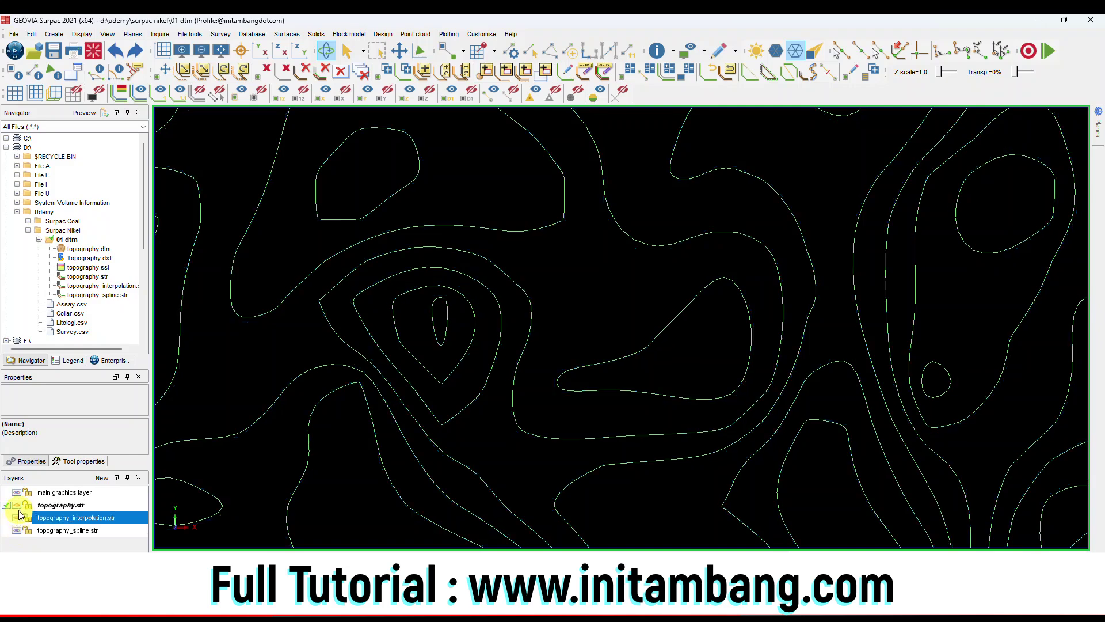
pyautogui.click(17, 530)
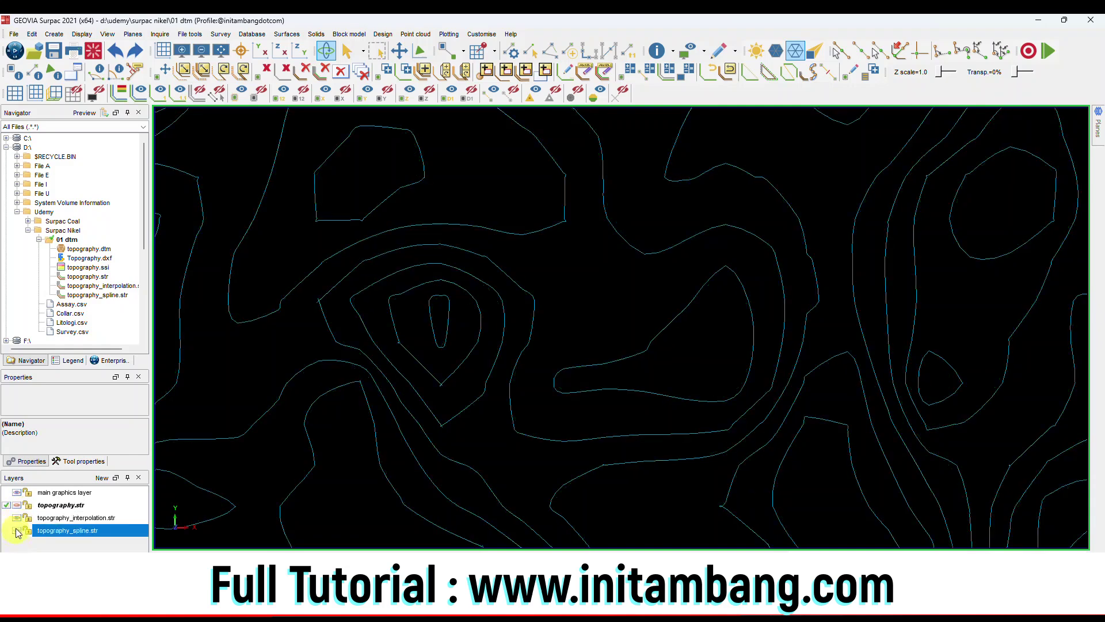
pyautogui.scroll(-5, 622, 355)
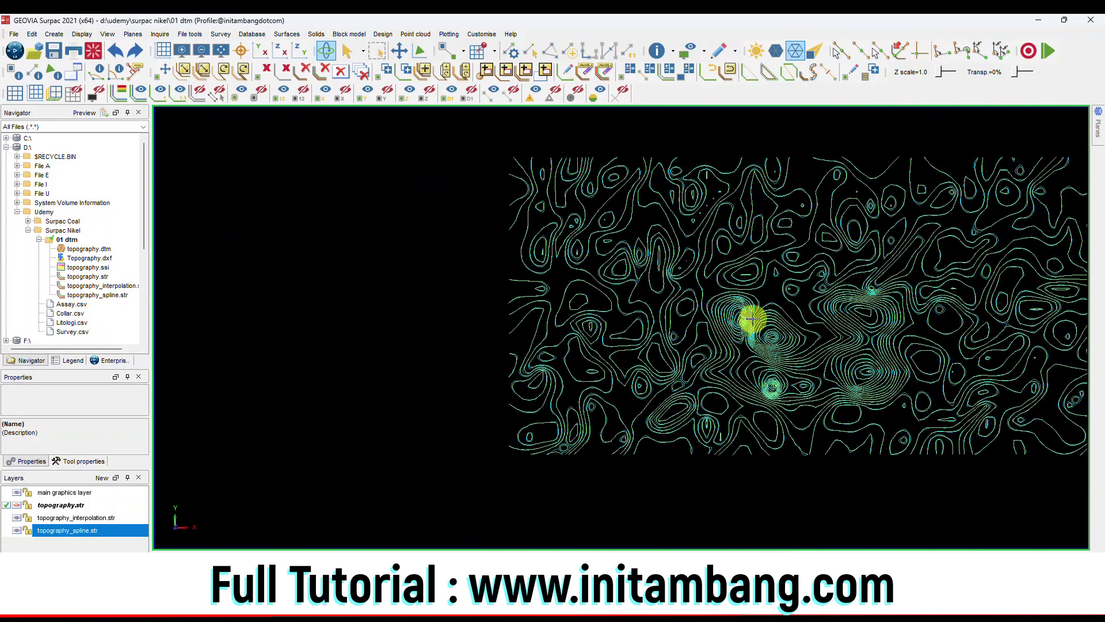
pyautogui.moveTo(893, 328); pyautogui.dragTo(686, 340, button='middle')
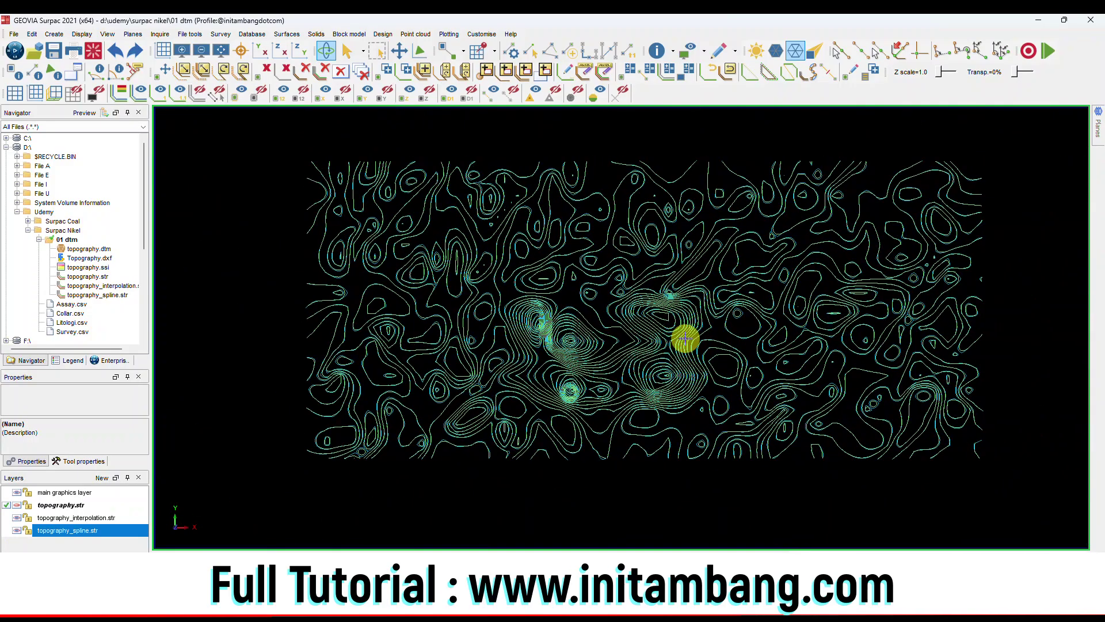
pyautogui.scroll(1, 644, 361)
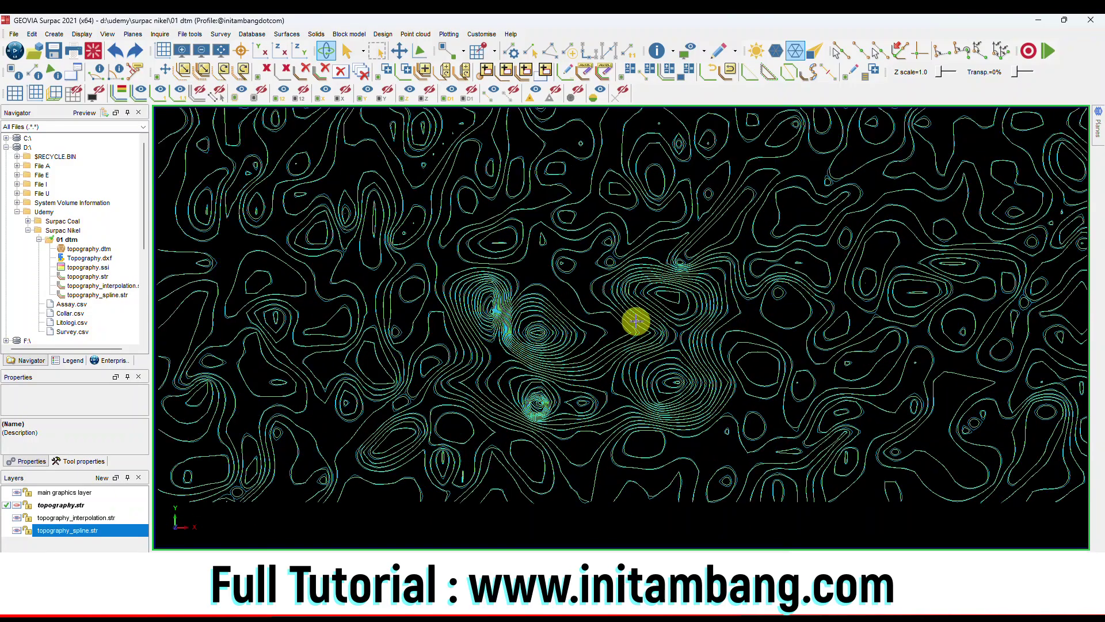
pyautogui.moveTo(636, 321); pyautogui.dragTo(645, 341, button='middle')
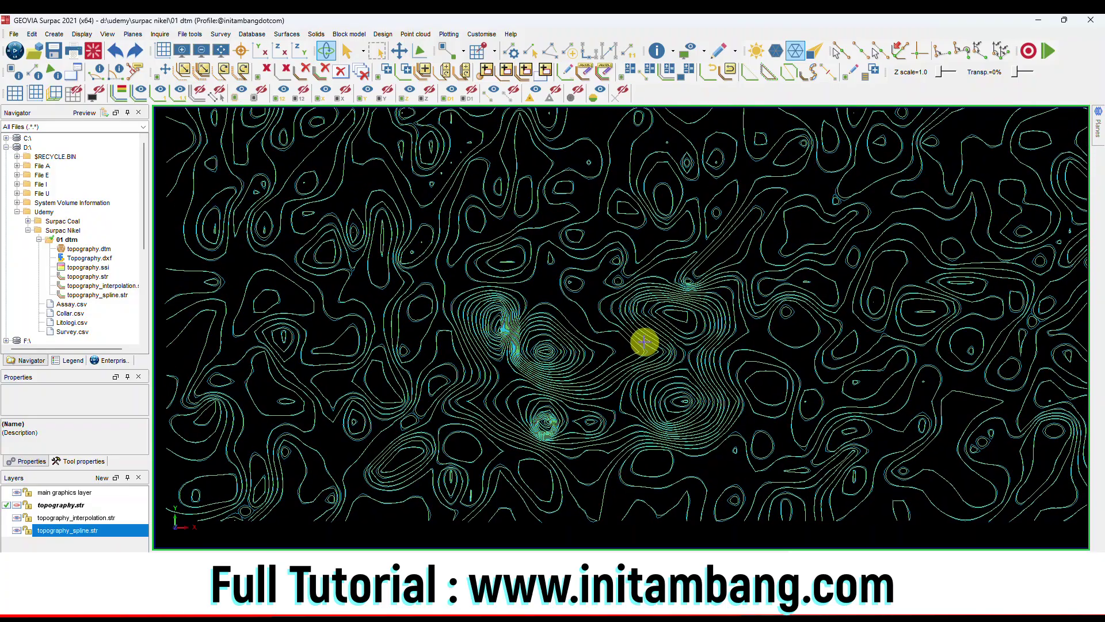
# Show only the original topography.str layer, hiding the interpolation and spline layers, and examine its contour bends closely
pyautogui.click(17, 508)
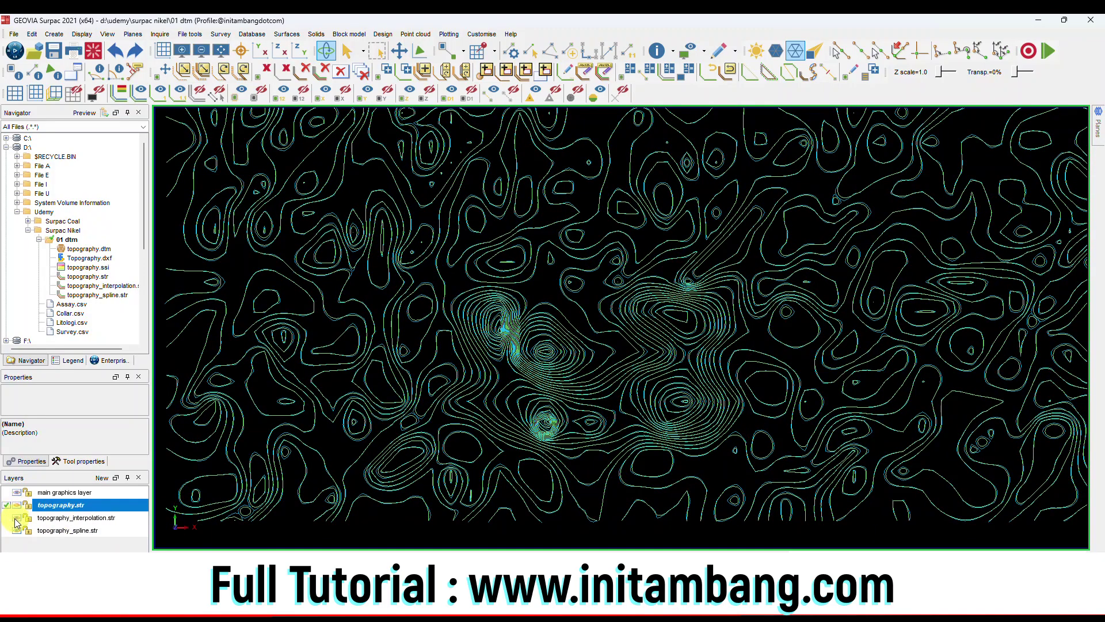
pyautogui.click(17, 517)
pyautogui.click(18, 530)
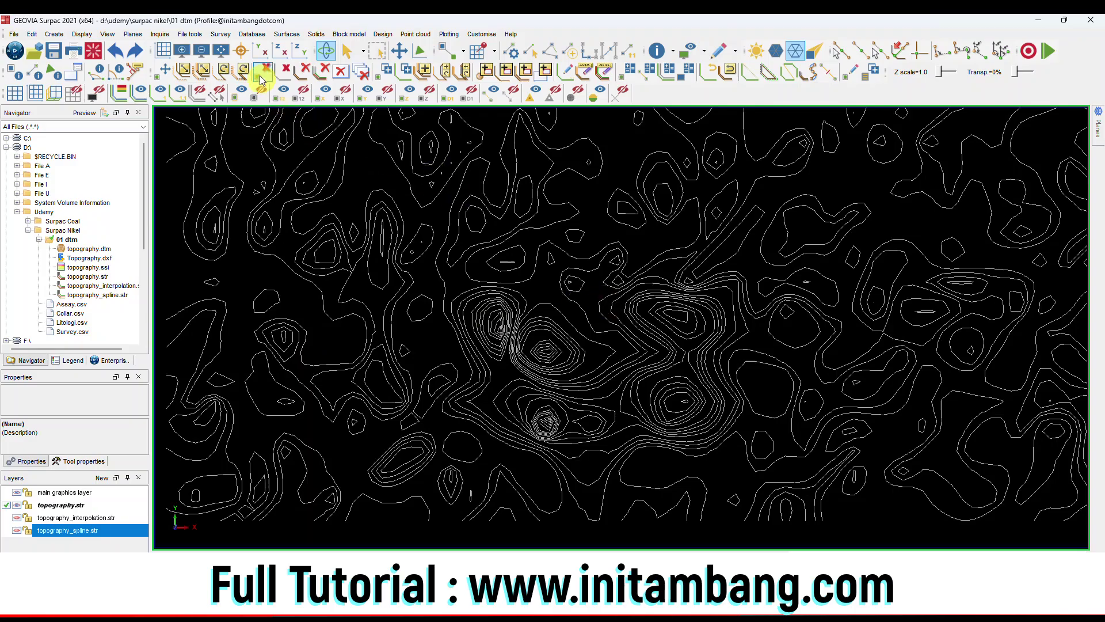
pyautogui.click(221, 51)
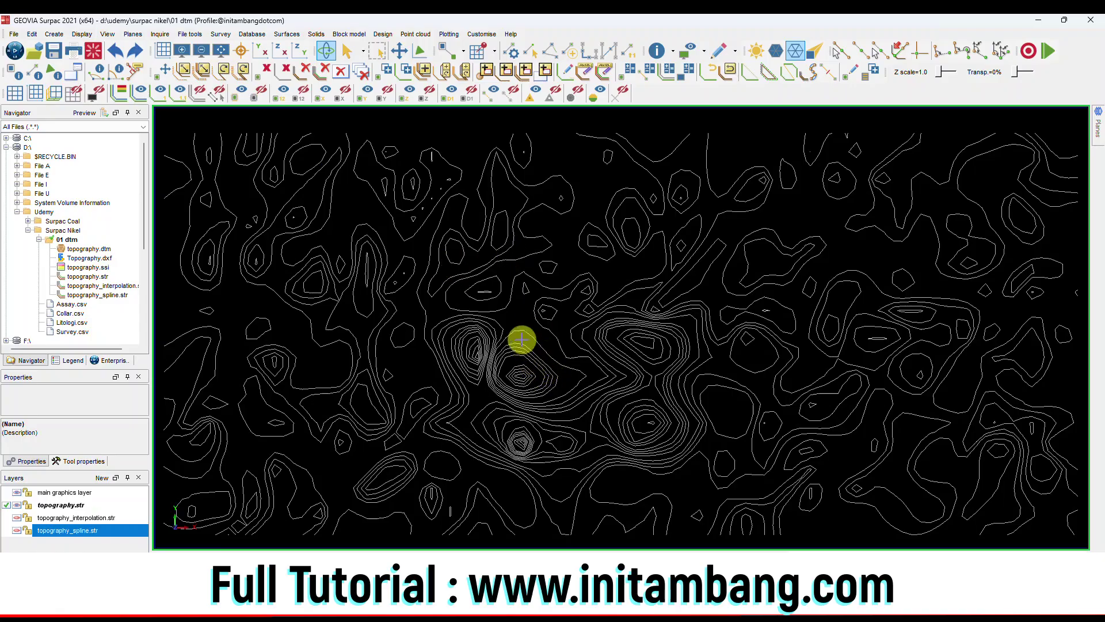
pyautogui.scroll(2, 520, 322)
pyautogui.scroll(2, 520, 264)
pyautogui.scroll(3, 526, 202)
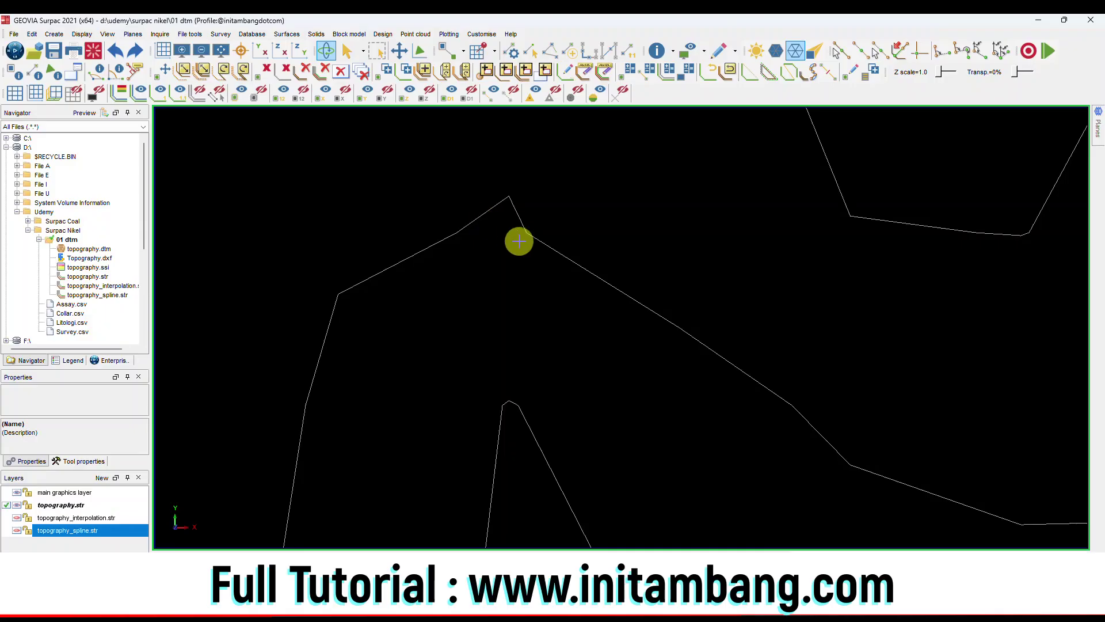
pyautogui.scroll(-3, 513, 271)
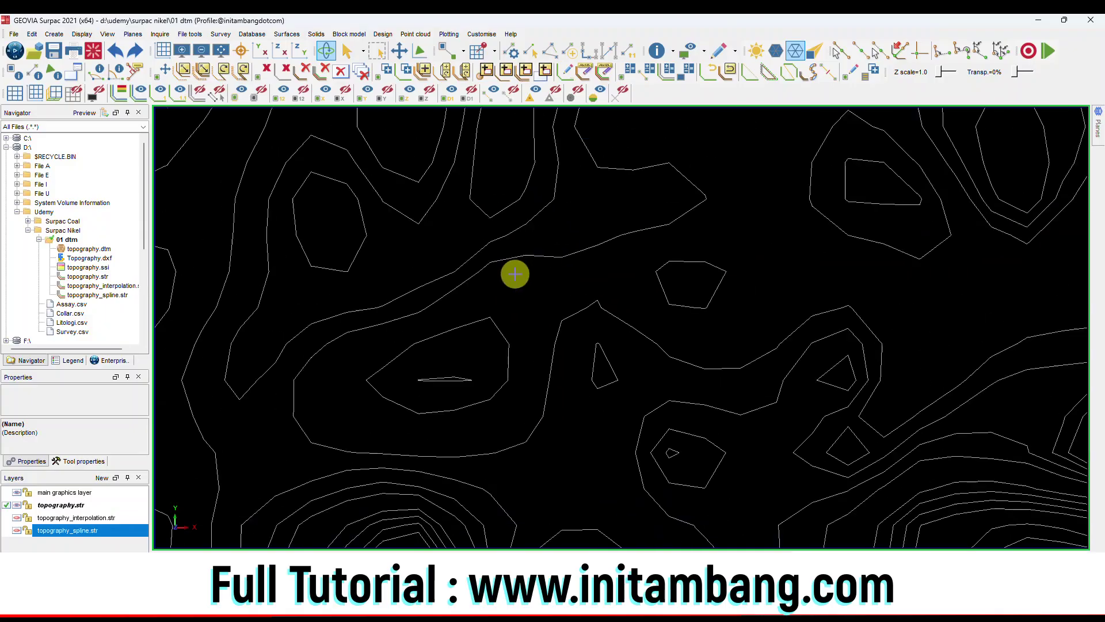
pyautogui.scroll(-3, 514, 273)
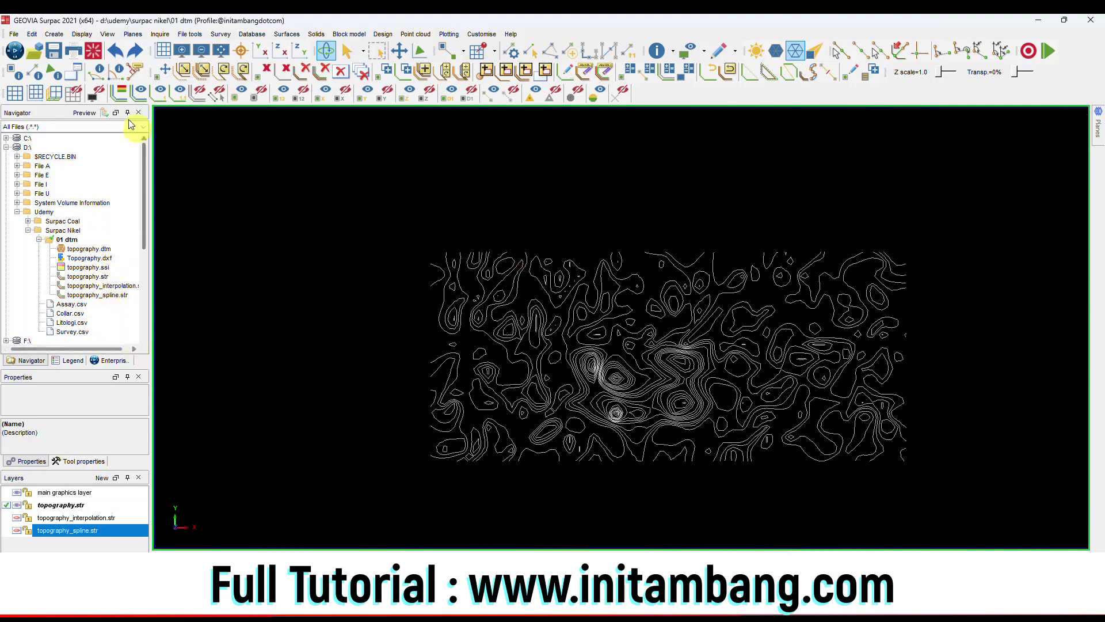
# Clear the graphics and open topography.dtm from the 01 dtm folder, inspecting the surface in 3D and in plan
pyautogui.click(93, 50)
pyautogui.click(87, 248)
pyautogui.rightClick(90, 250)
pyautogui.click(109, 256)
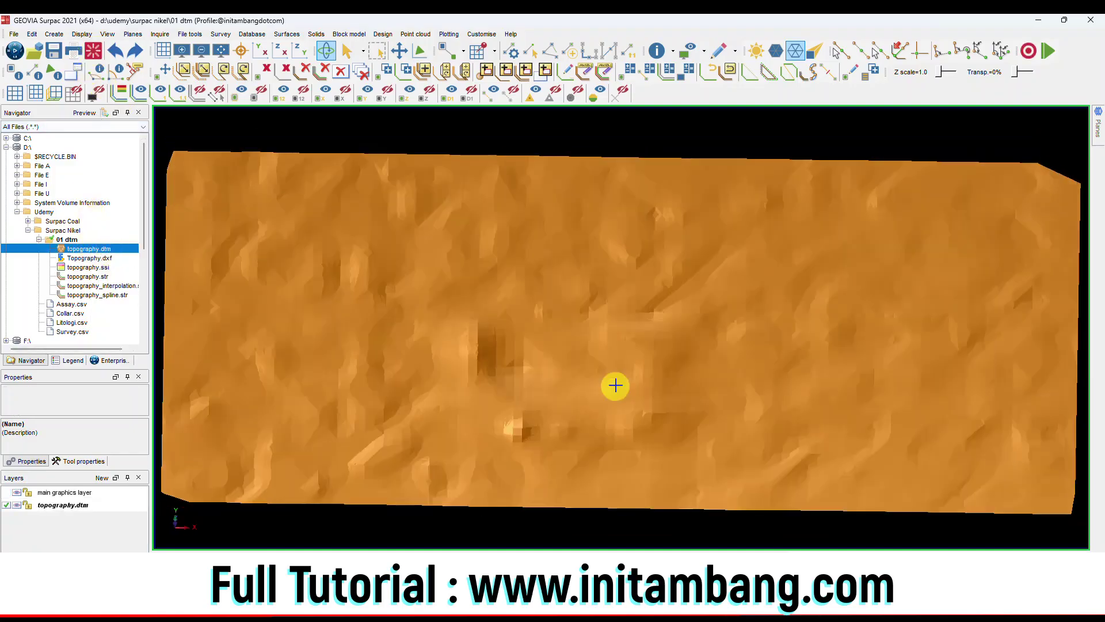
pyautogui.moveTo(616, 386)
pyautogui.mouseDown()
pyautogui.moveTo(631, 377)
pyautogui.moveTo(622, 382)
pyautogui.mouseUp()
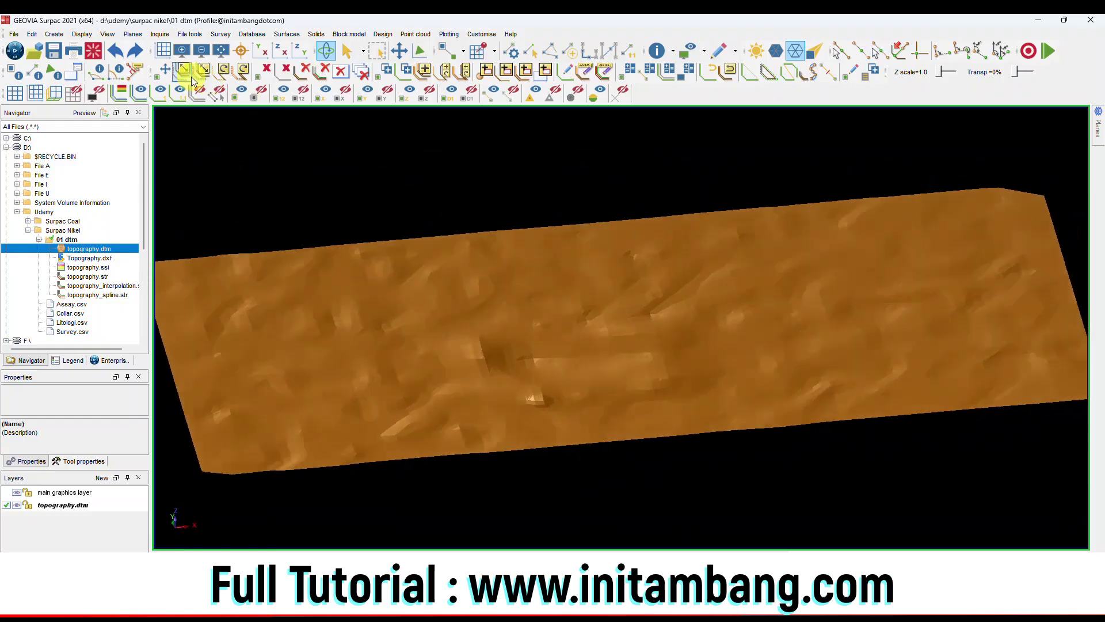
pyautogui.click(222, 57)
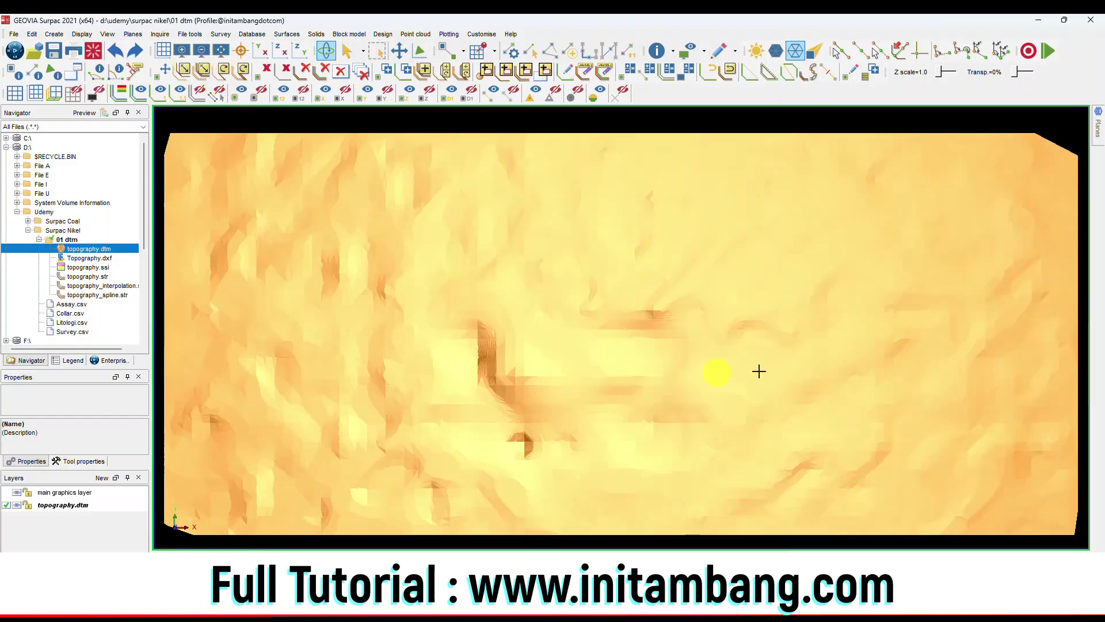
pyautogui.scroll(-1, 737, 419)
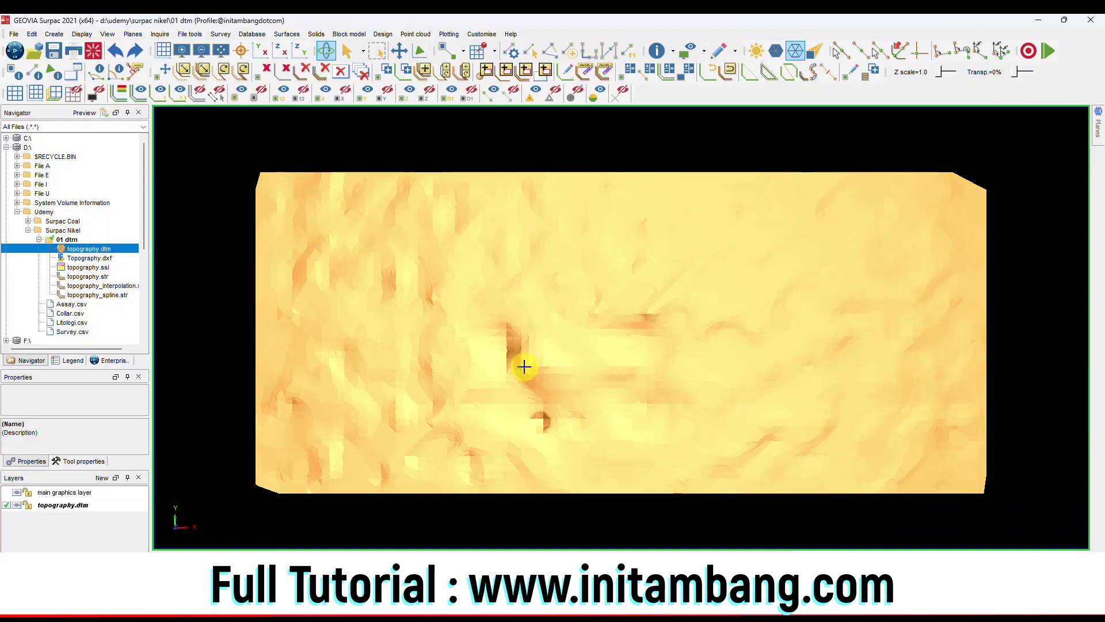
# Review the none, bands of specified size and set number of bands options for topography.dtm's surface colour banding, then cancel
pyautogui.click(81, 34)
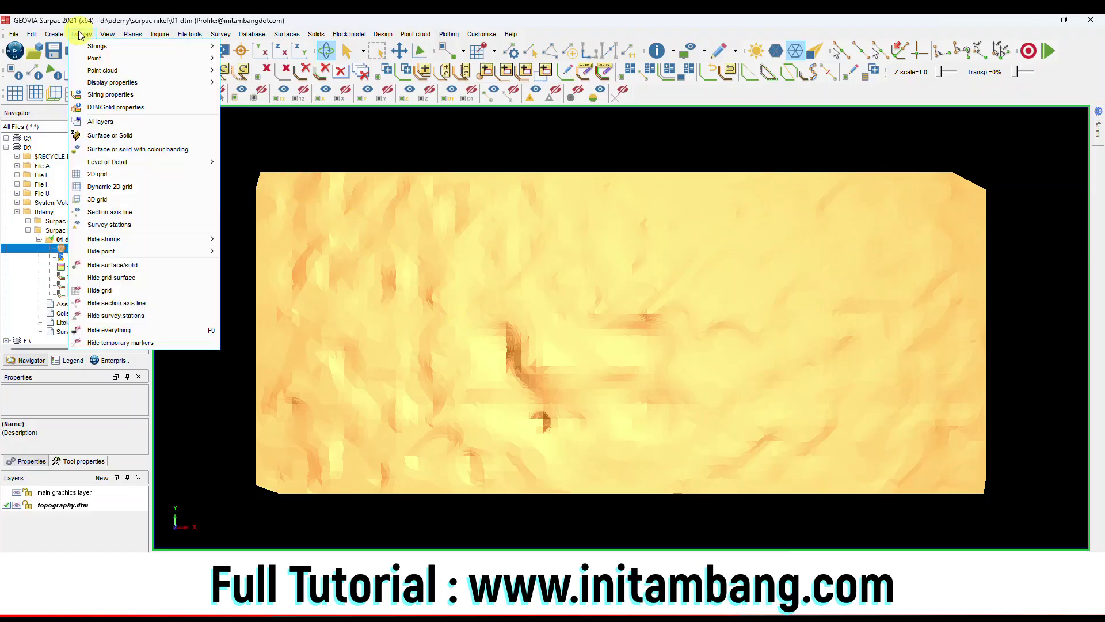
pyautogui.click(109, 150)
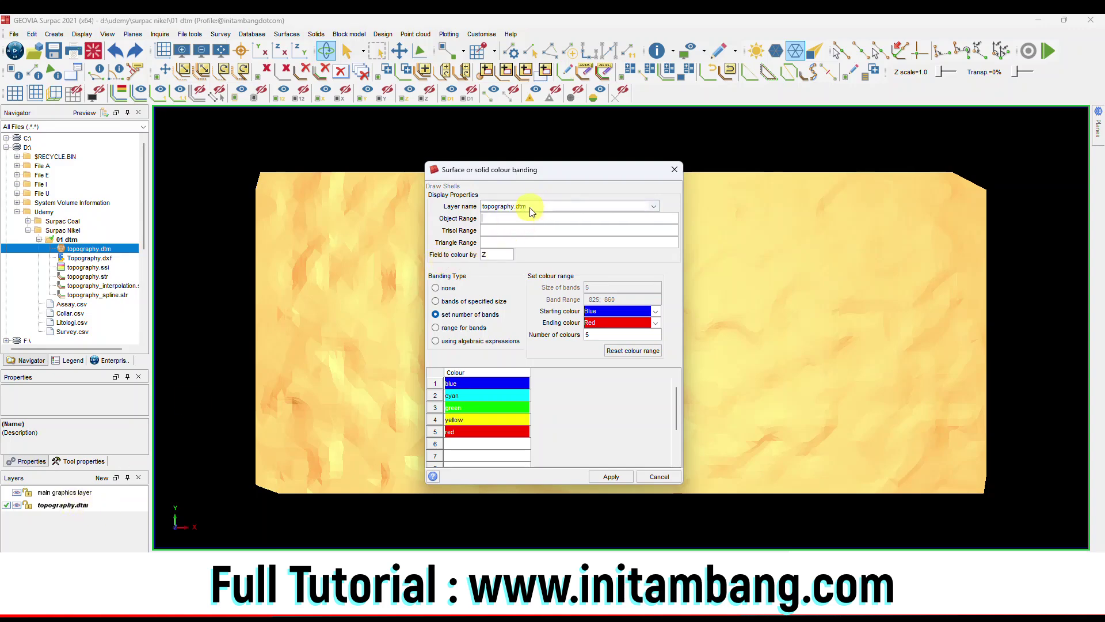
pyautogui.click(506, 219)
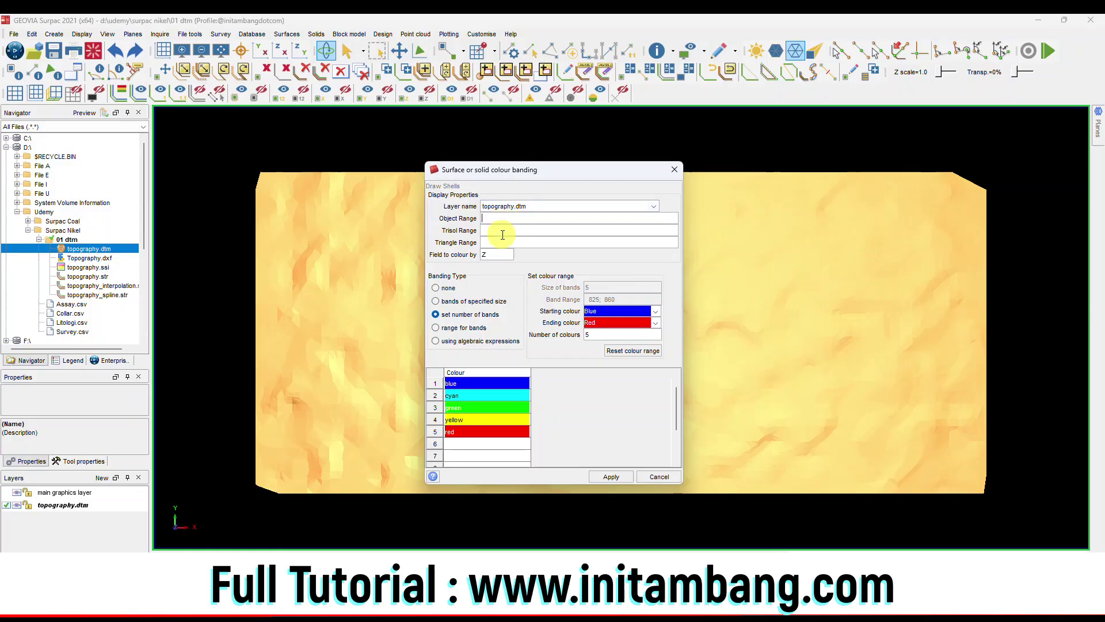
pyautogui.click(436, 288)
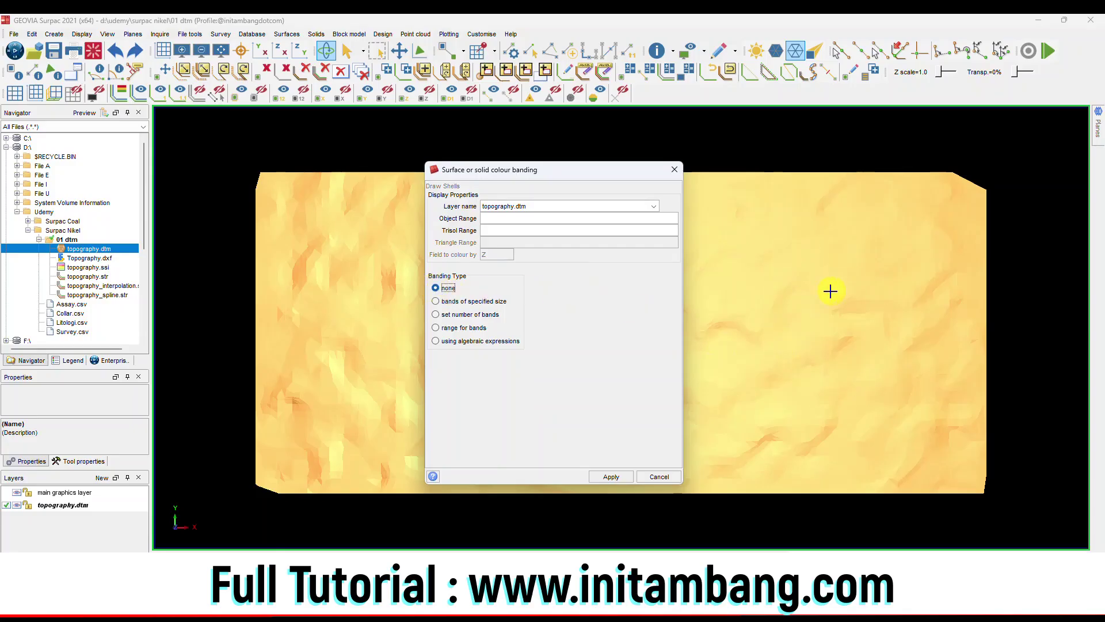
pyautogui.click(436, 302)
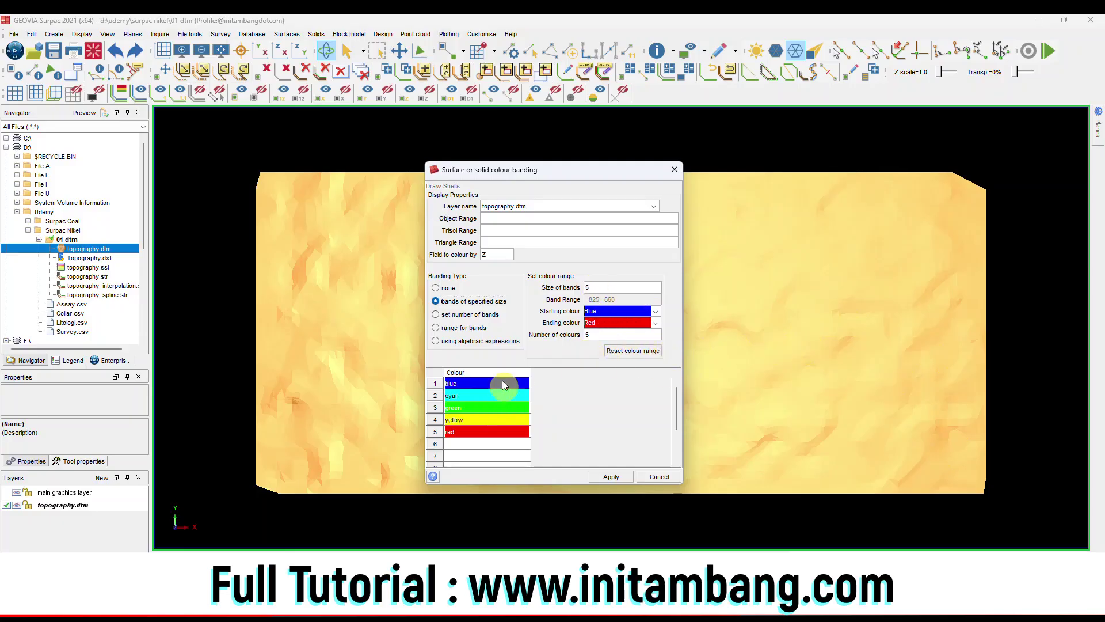
pyautogui.click(472, 315)
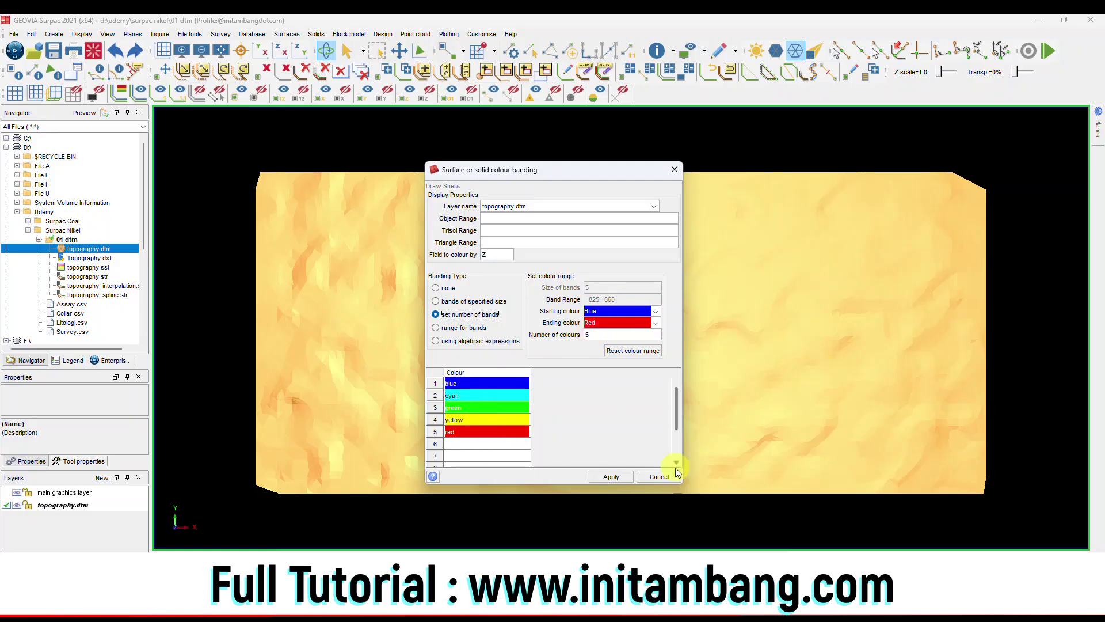
pyautogui.click(658, 477)
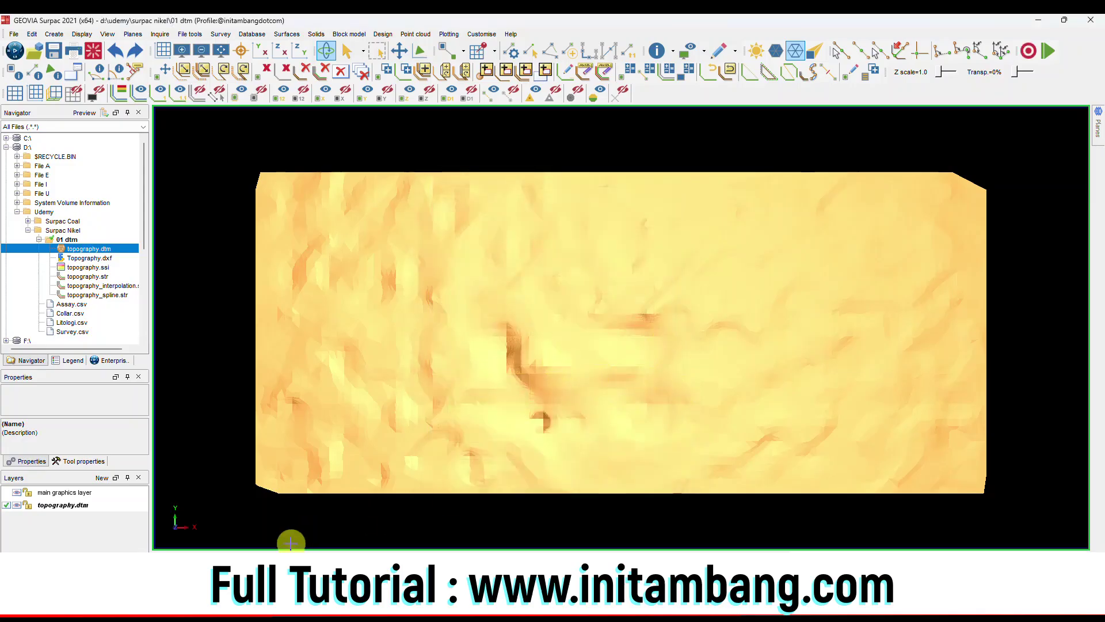
# Inquire about a point near the middle of the topography surface
pyautogui.click(160, 35)
pyautogui.click(196, 192)
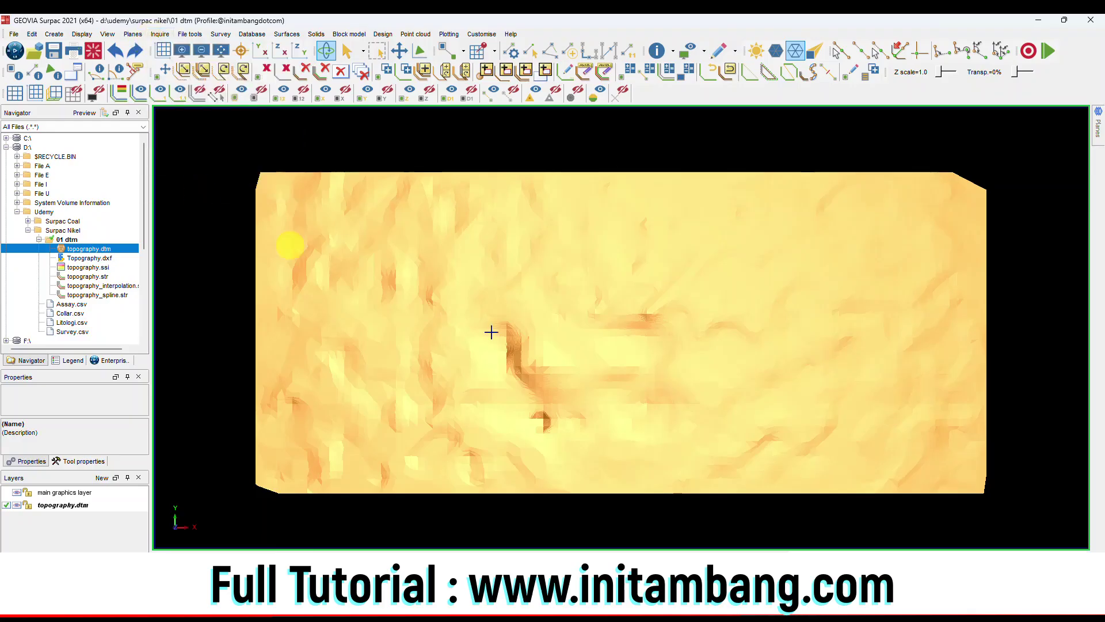
pyautogui.click(545, 345)
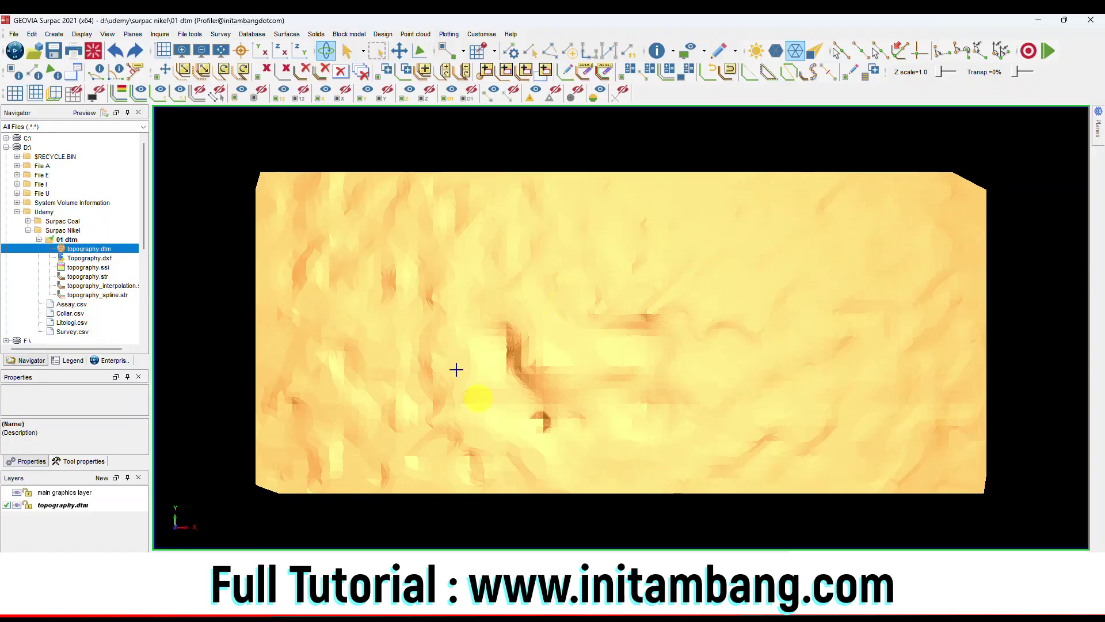
# Colour topography.dtm's surface by Z using set number of bands, with 5 colours ranging from blue to red
pyautogui.click(82, 34)
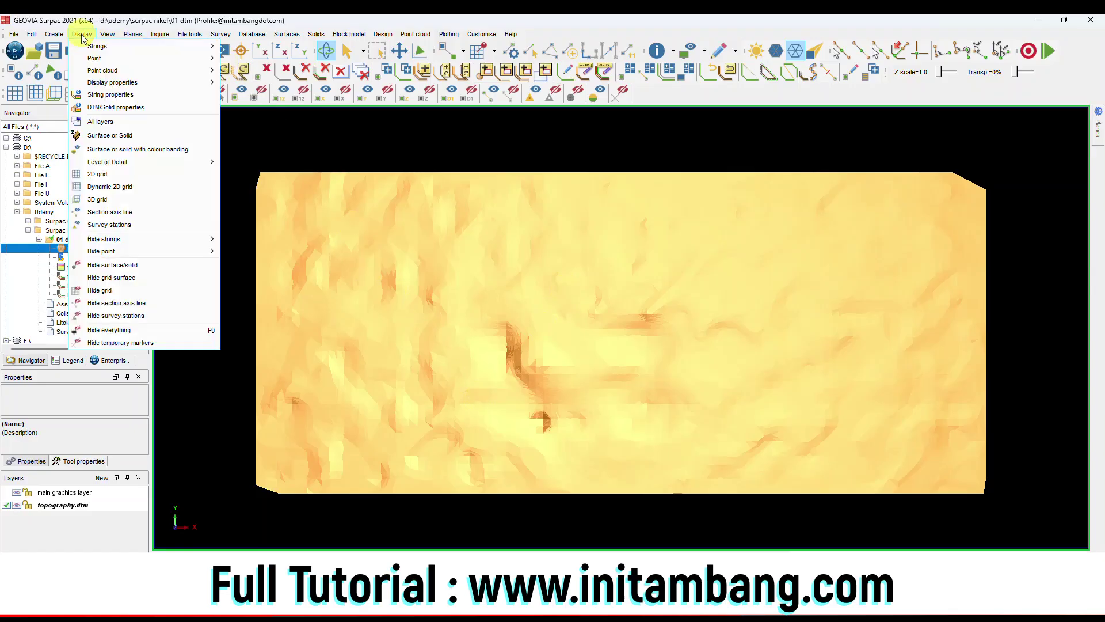
pyautogui.click(128, 149)
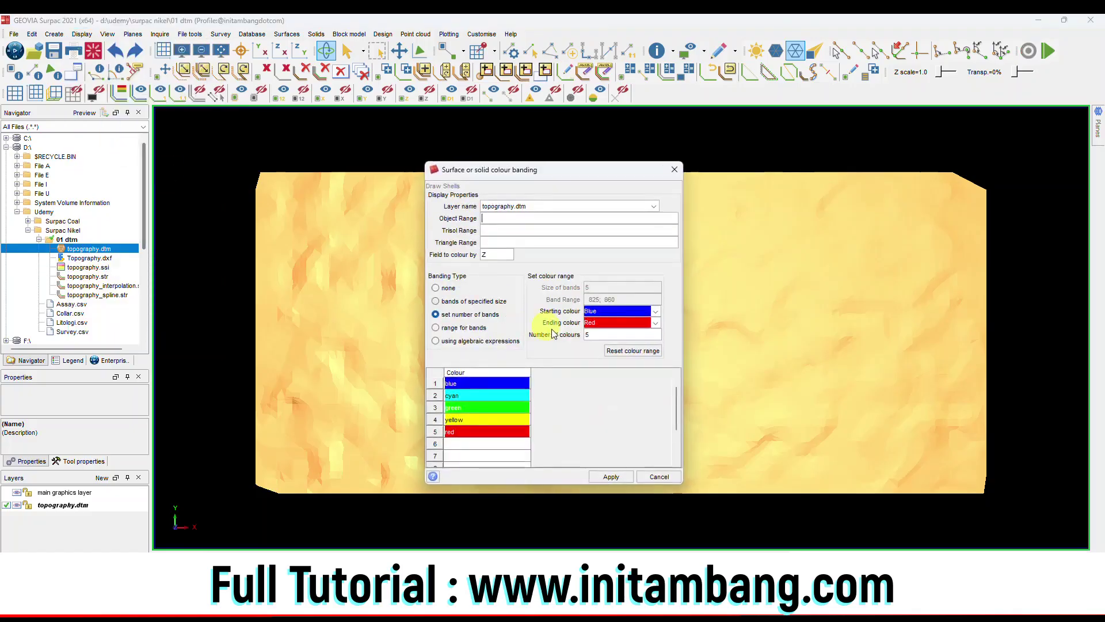
pyautogui.click(455, 314)
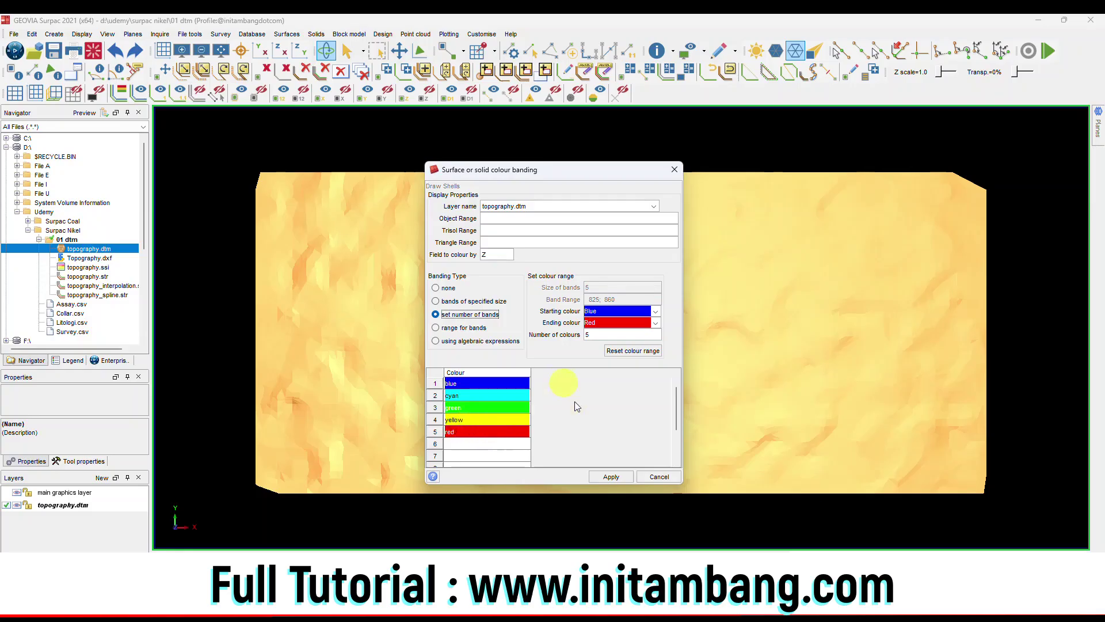
pyautogui.click(609, 477)
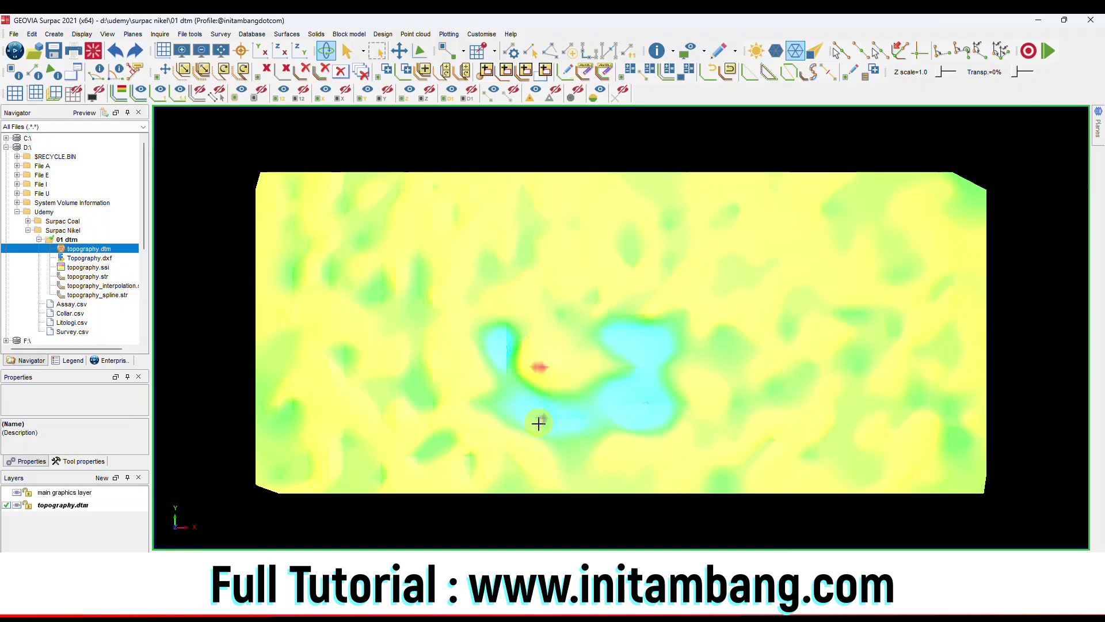
# Examine the colour-banded surface around its lowest area, in 3D, in both section views and in plan
pyautogui.scroll(5, 548, 423)
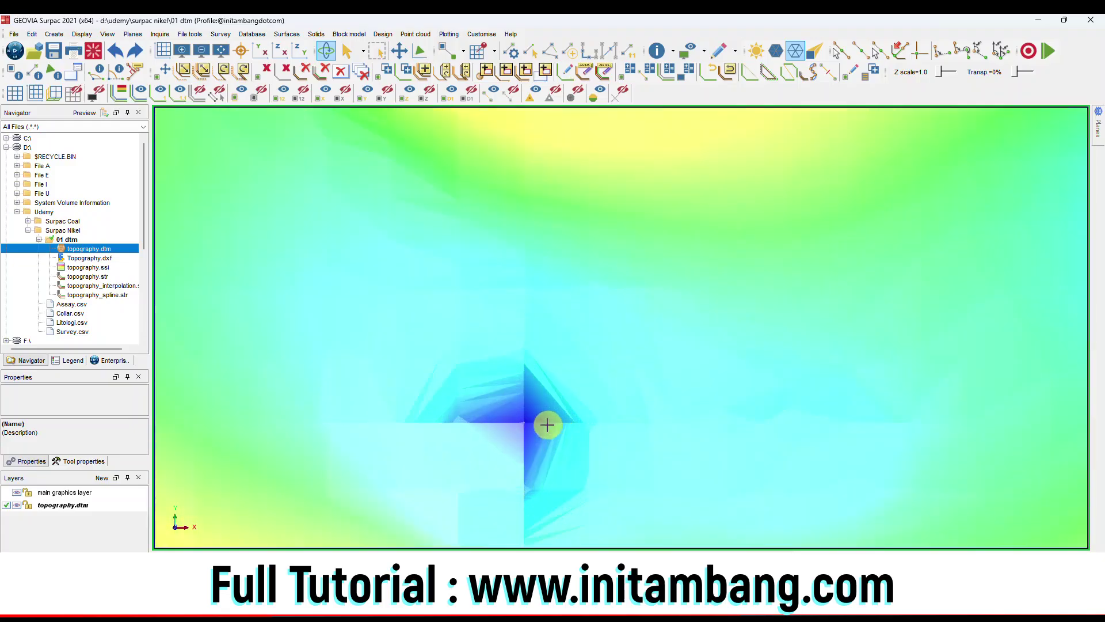
pyautogui.scroll(-3, 548, 419)
pyautogui.scroll(-2, 548, 417)
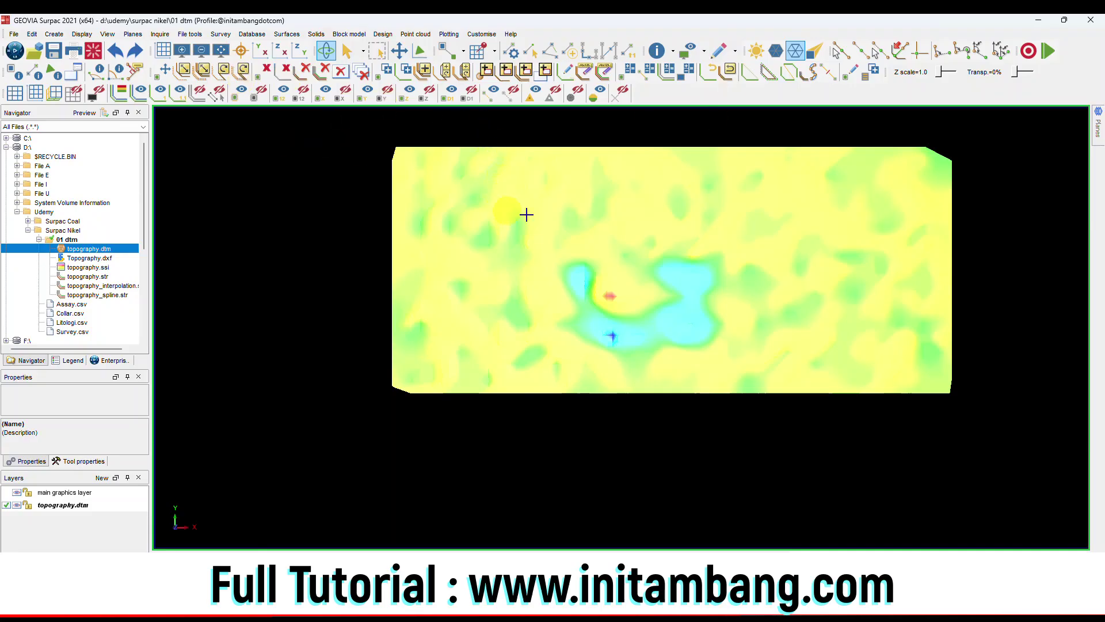
pyautogui.moveTo(639, 250); pyautogui.dragTo(638, 190)
pyautogui.scroll(3, 659, 329)
pyautogui.moveTo(628, 323); pyautogui.dragTo(625, 319)
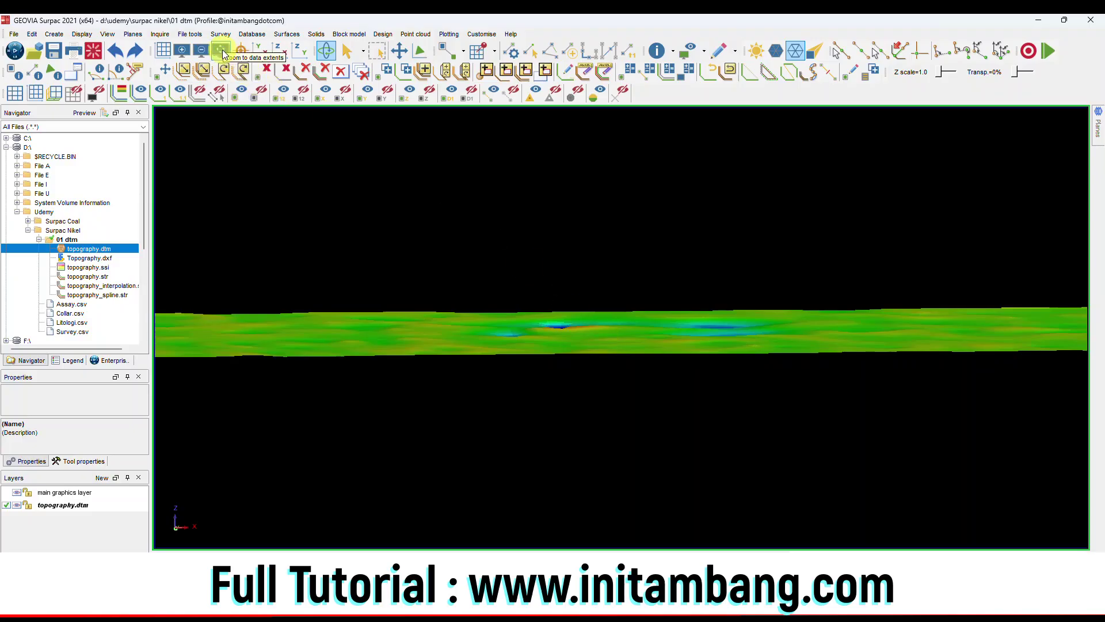
pyautogui.click(219, 51)
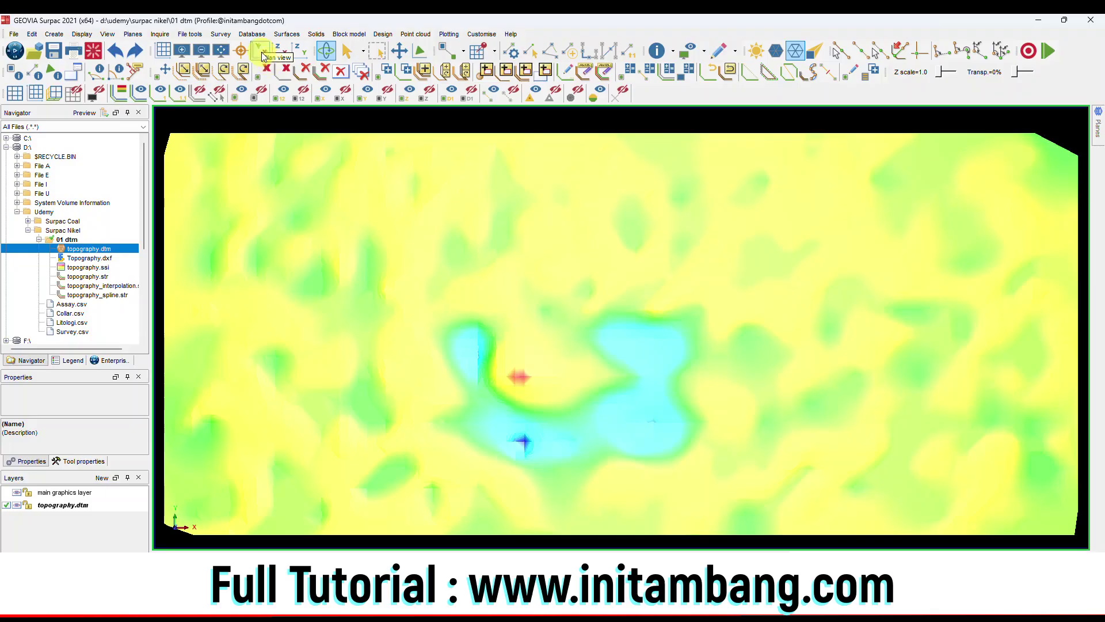
pyautogui.click(280, 53)
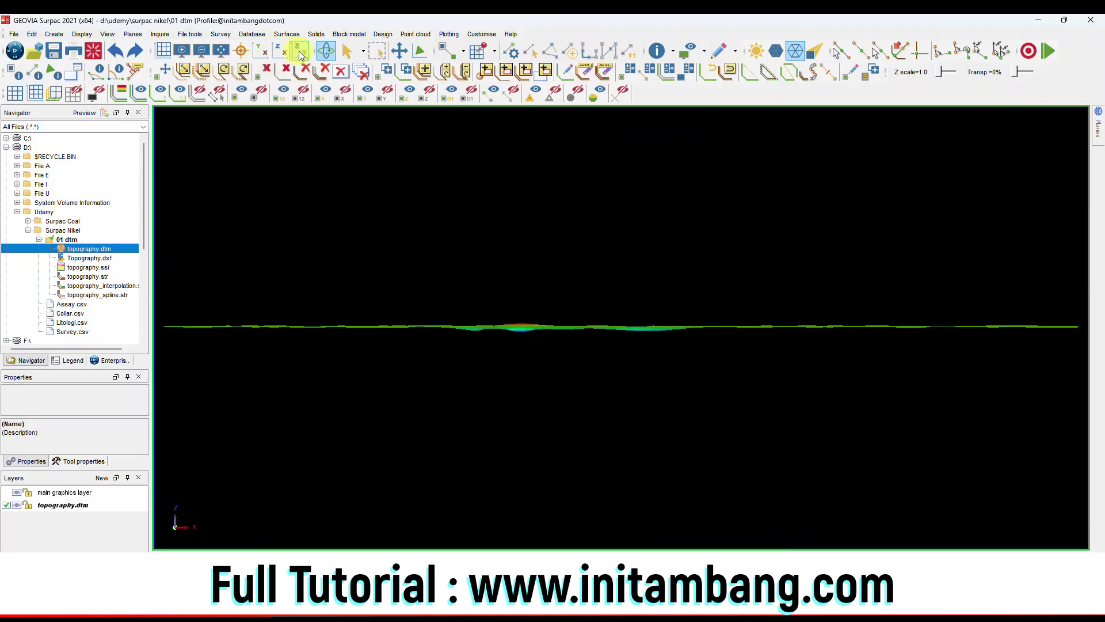
pyautogui.click(300, 51)
pyautogui.click(258, 54)
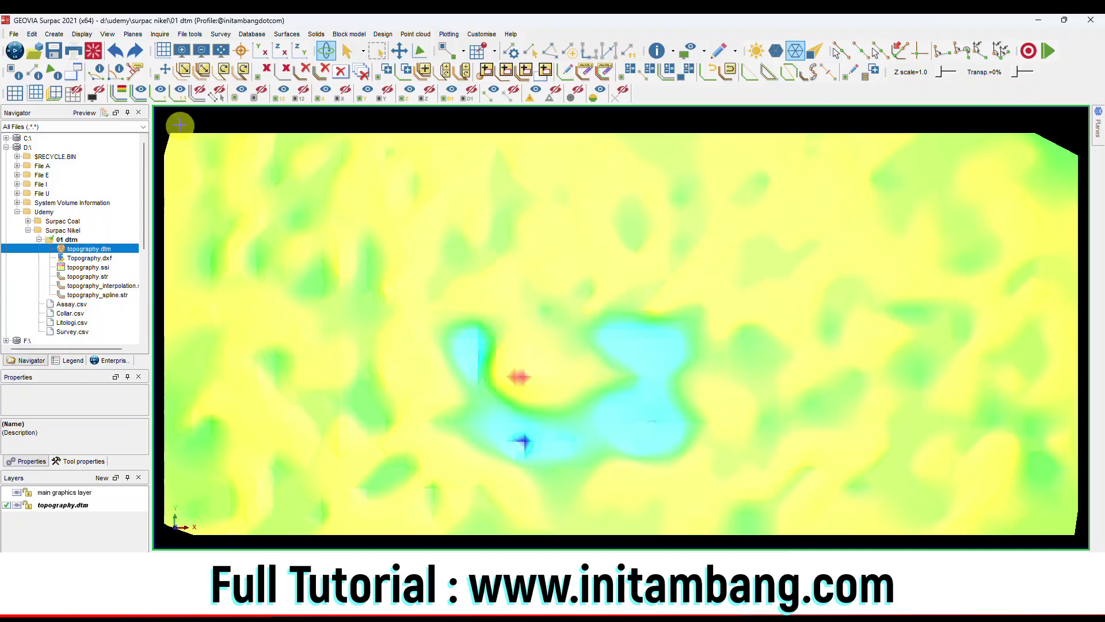
# Clear the graphics and open topography.str from the 01 dtm folder
pyautogui.click(96, 58)
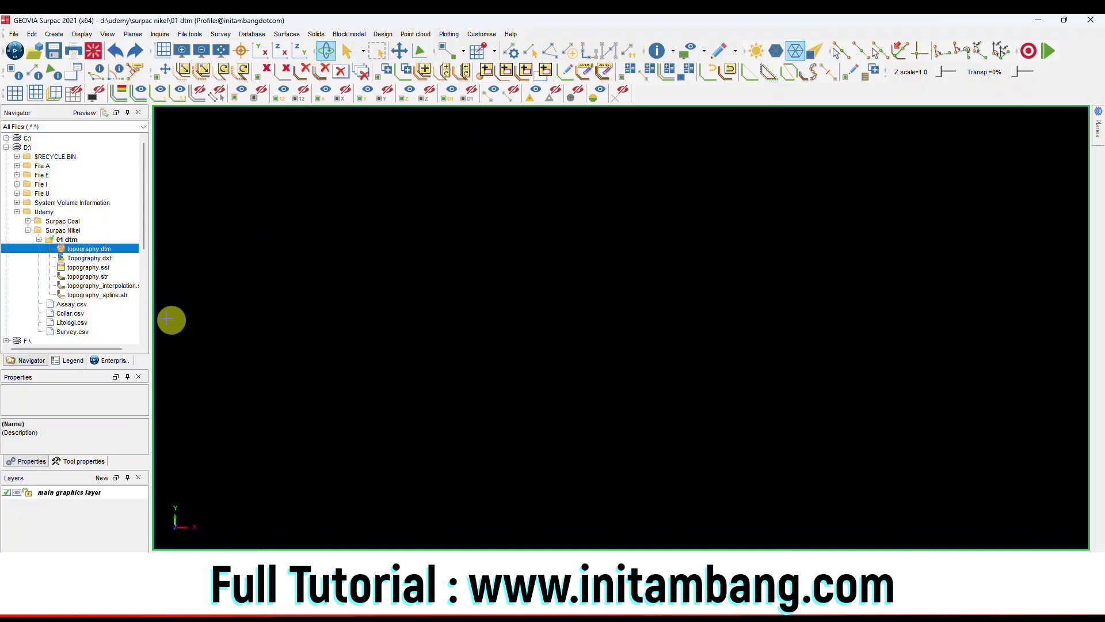
pyautogui.rightClick(99, 278)
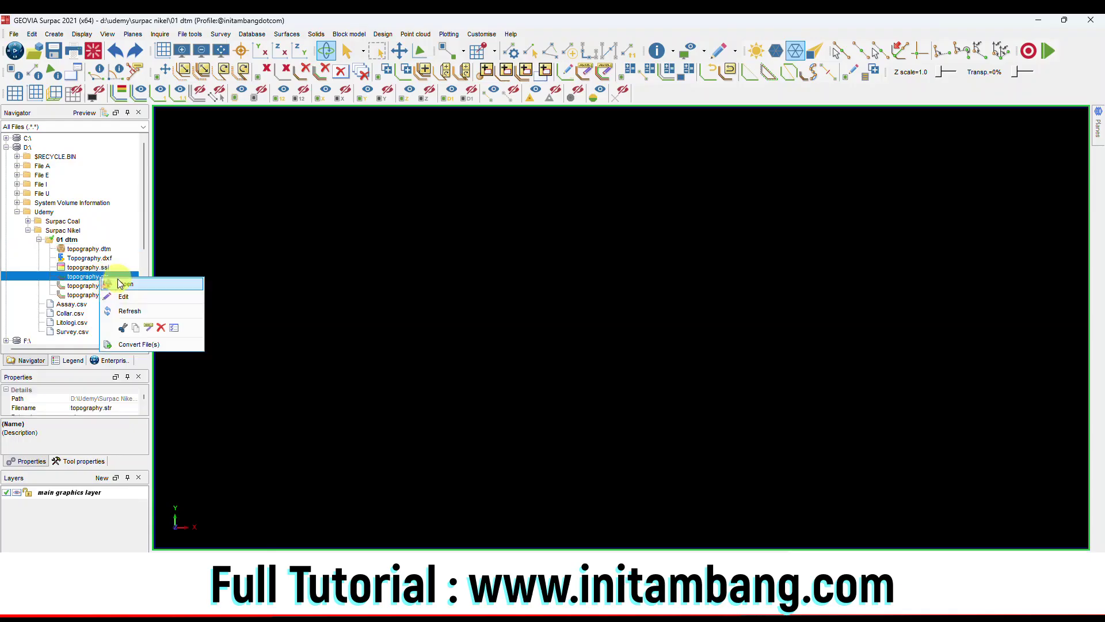
pyautogui.click(119, 280)
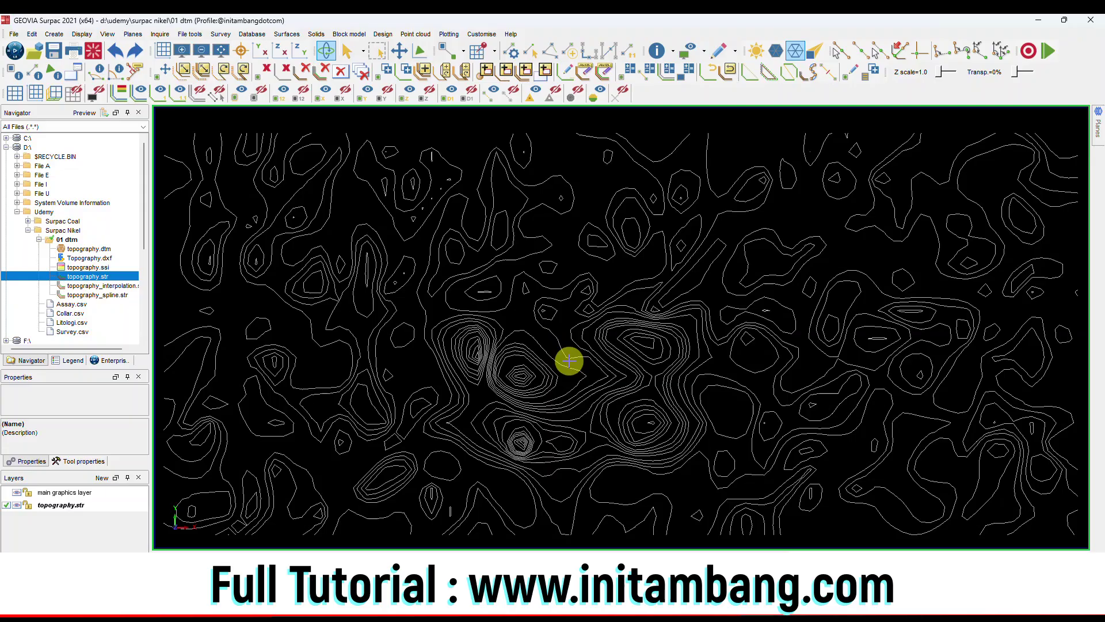
# Start drawing point attributes for the topography.str layer, with z as the description field
pyautogui.click(33, 35)
pyautogui.moveTo(60, 72)
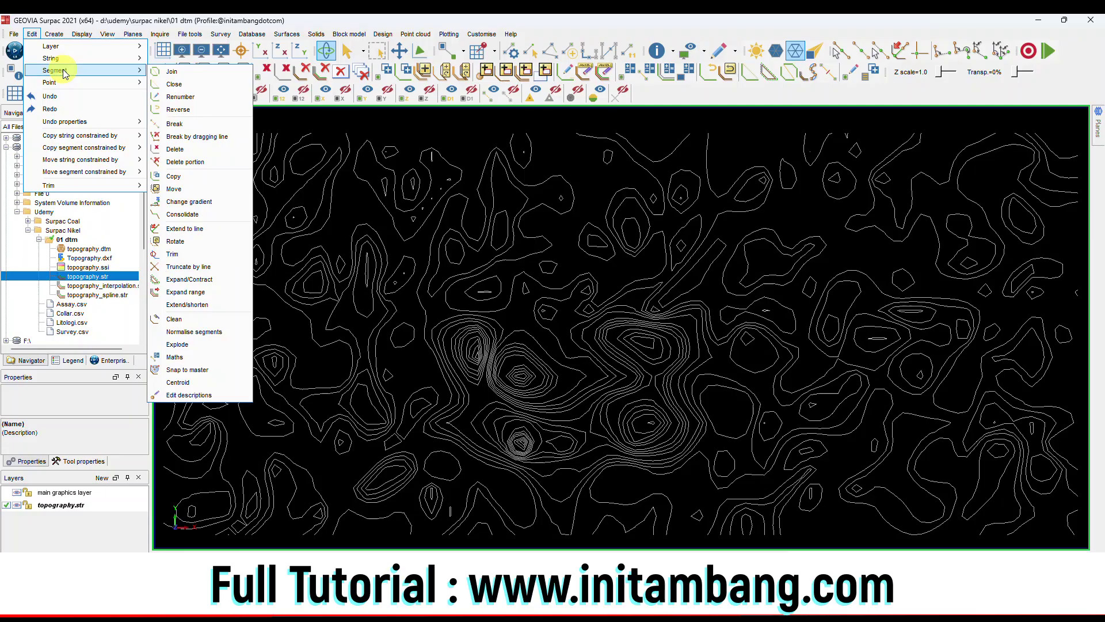
pyautogui.moveTo(81, 34)
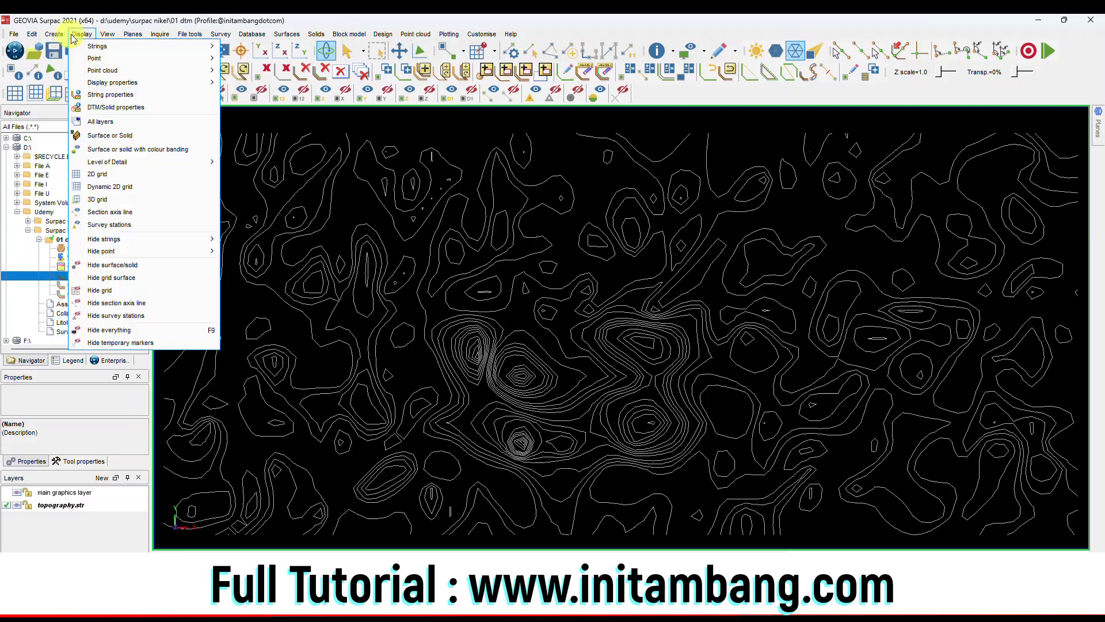
pyautogui.moveTo(190, 59)
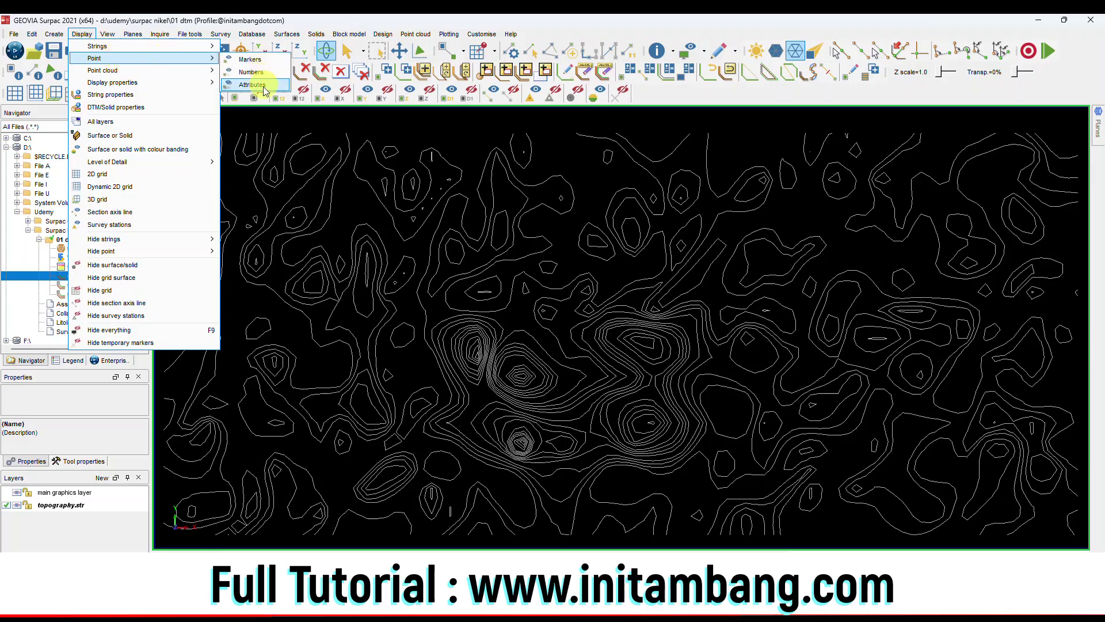
pyautogui.click(252, 85)
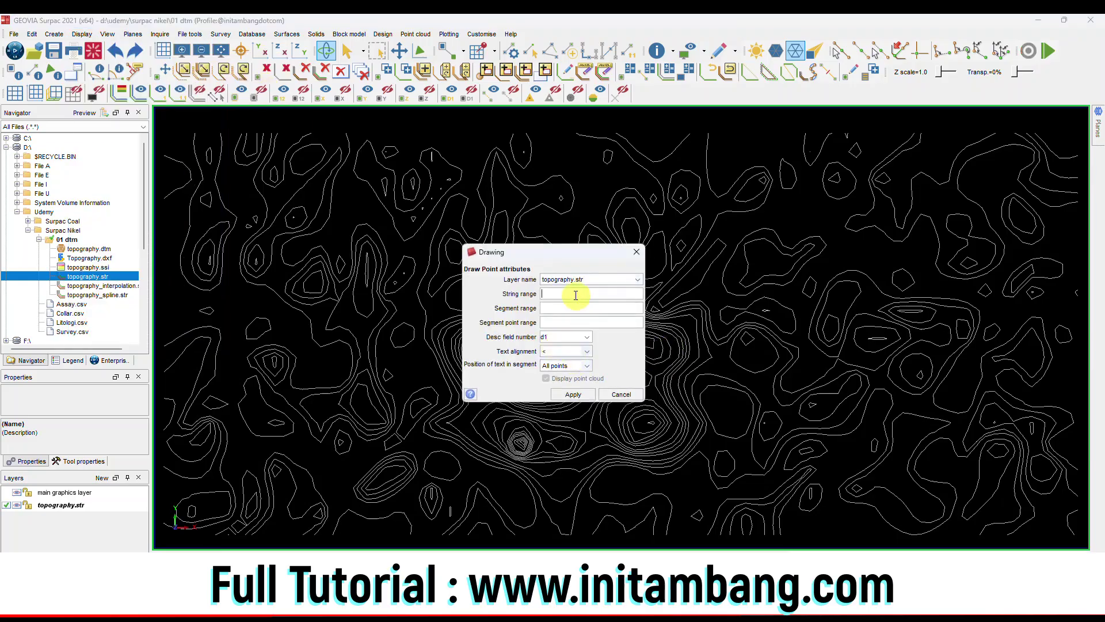
pyautogui.click(557, 298)
pyautogui.click(587, 338)
pyautogui.click(555, 371)
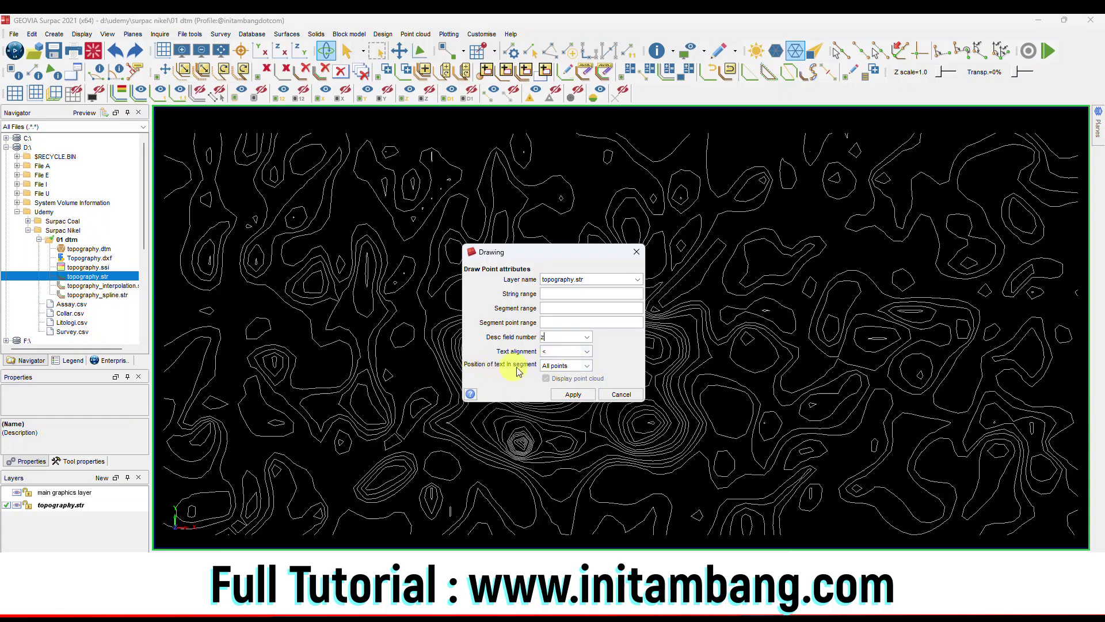
# Compare the text position options, choose Centroid, and draw the elevation labels on the contours
pyautogui.click(580, 369)
pyautogui.click(564, 380)
pyautogui.click(587, 368)
pyautogui.click(556, 375)
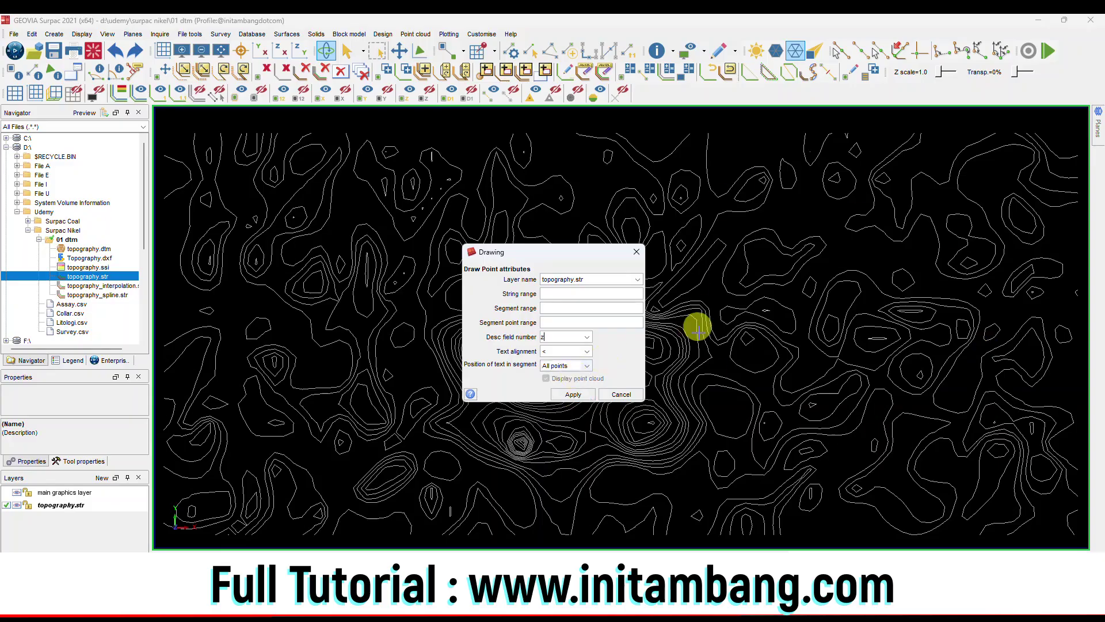
pyautogui.click(587, 368)
pyautogui.click(573, 382)
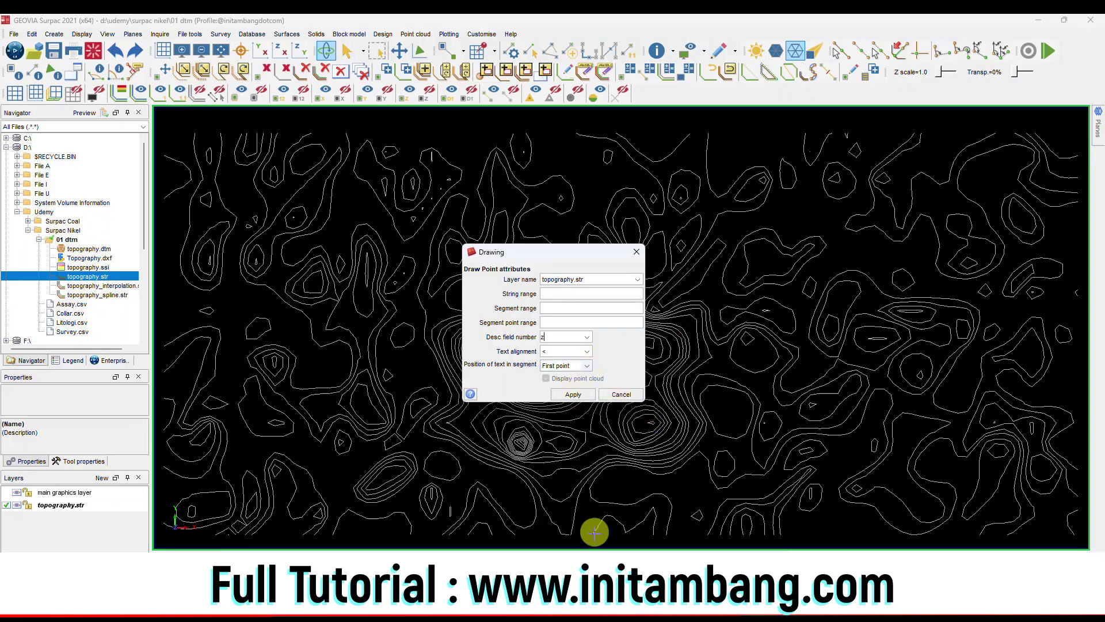
pyautogui.click(589, 366)
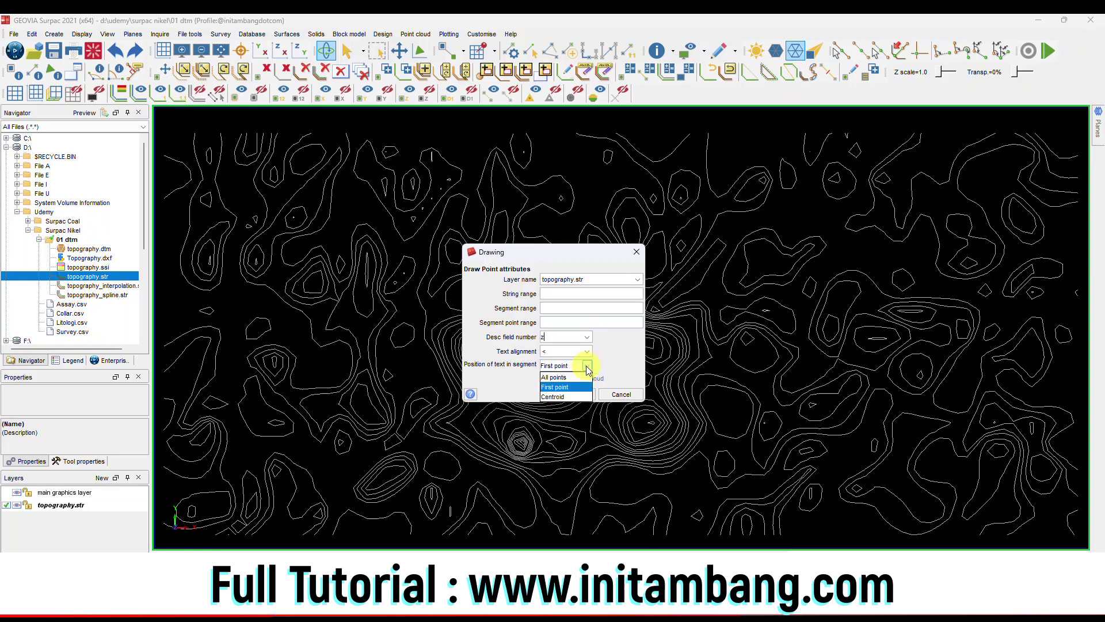
pyautogui.click(569, 394)
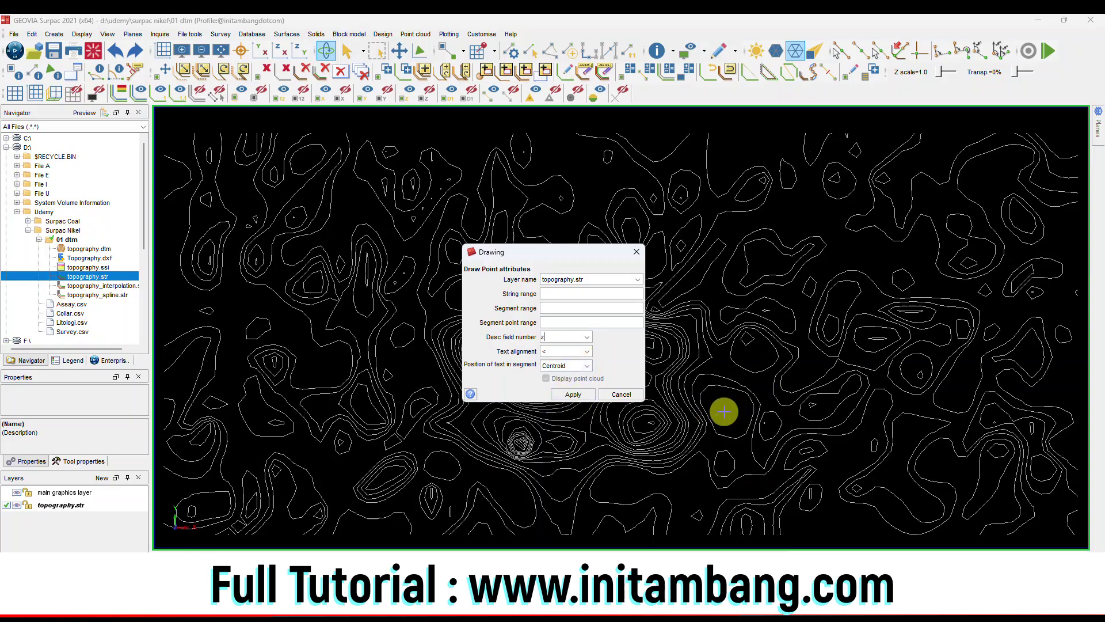
pyautogui.click(572, 395)
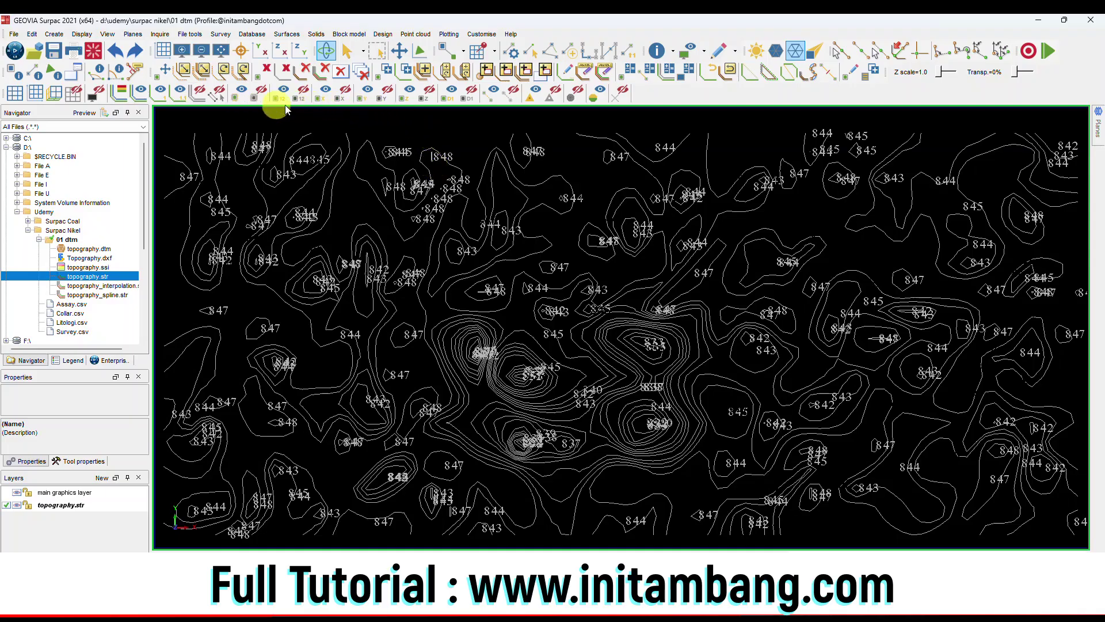
# Erase the point attribute labels from all points of the topography.str layer
pyautogui.click(427, 97)
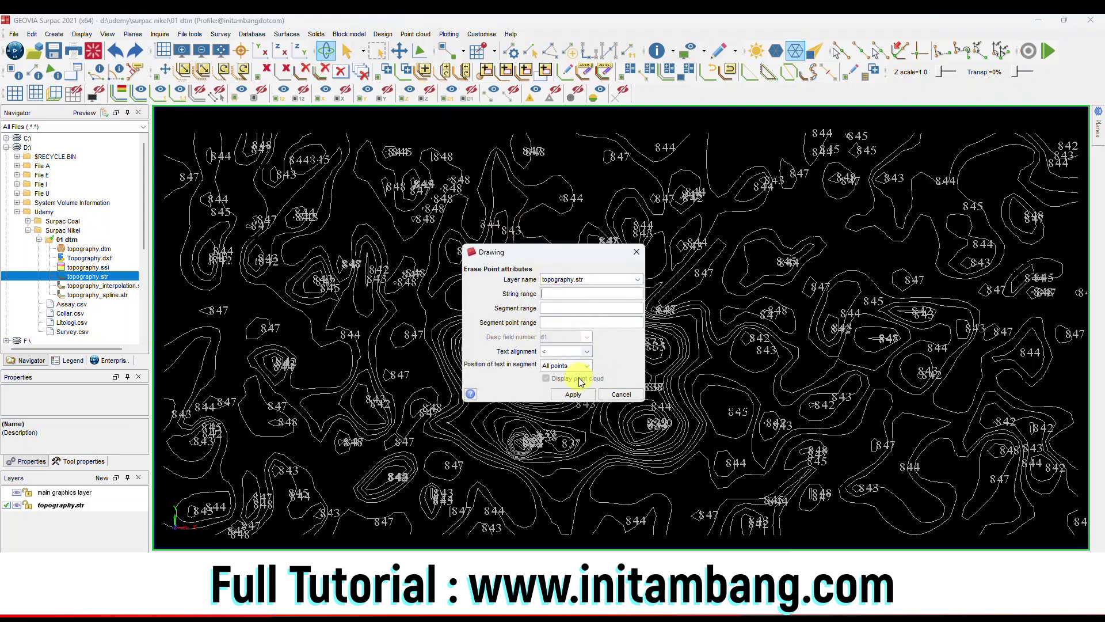
pyautogui.click(573, 395)
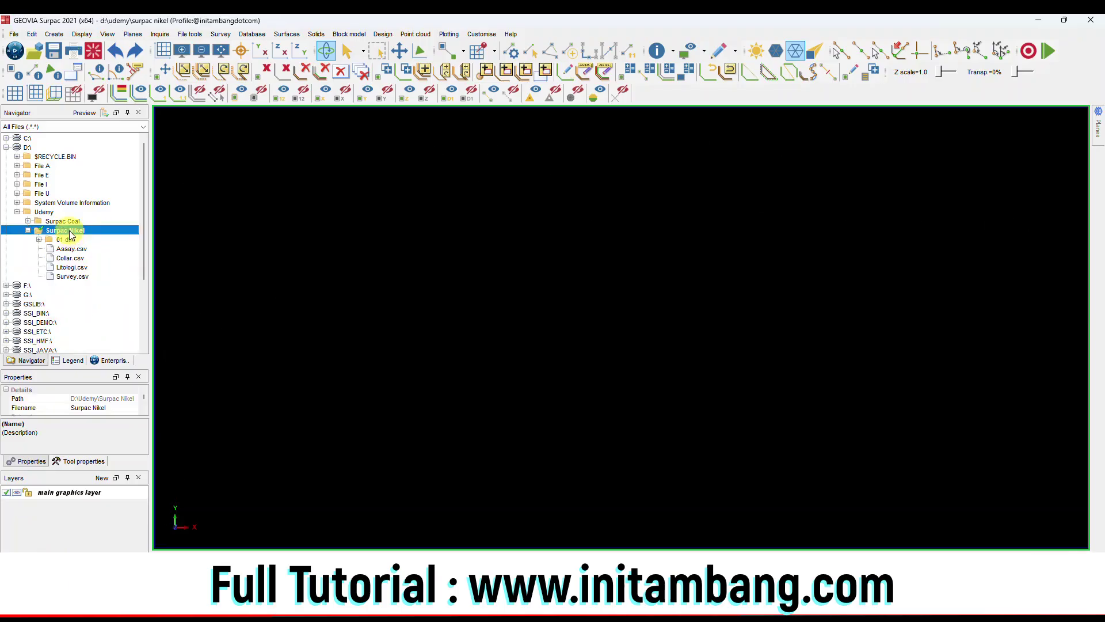
# Create a folder named 02 database inside Surpac Nikel and set it as the work directory
pyautogui.rightClick(69, 230)
pyautogui.click(98, 264)
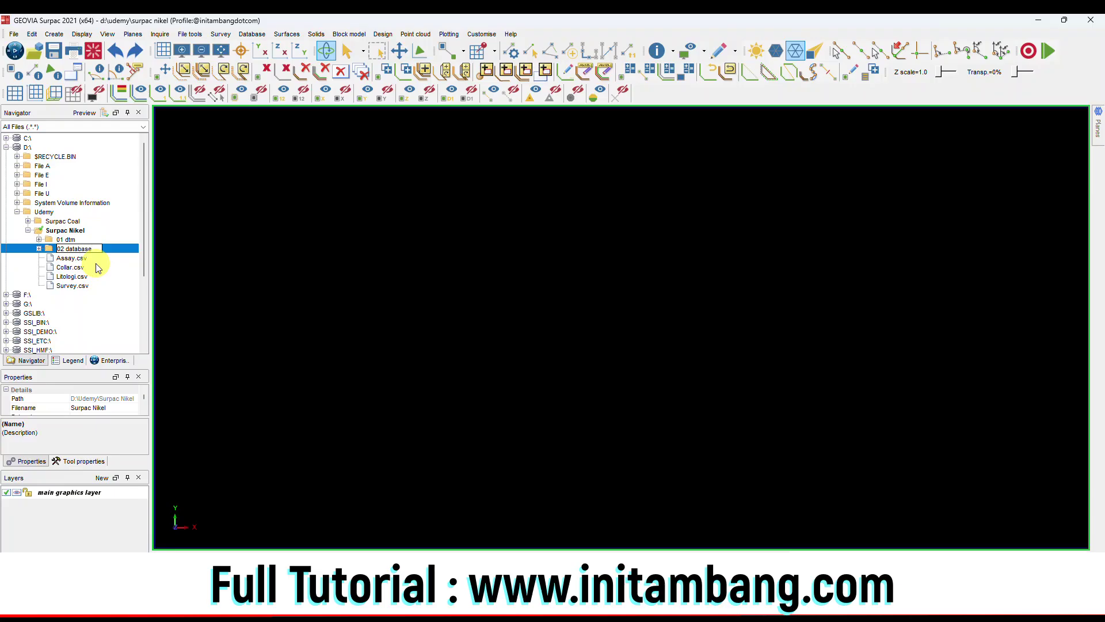
pyautogui.press('Return')
pyautogui.click(81, 248)
pyautogui.rightClick(82, 253)
pyautogui.click(115, 257)
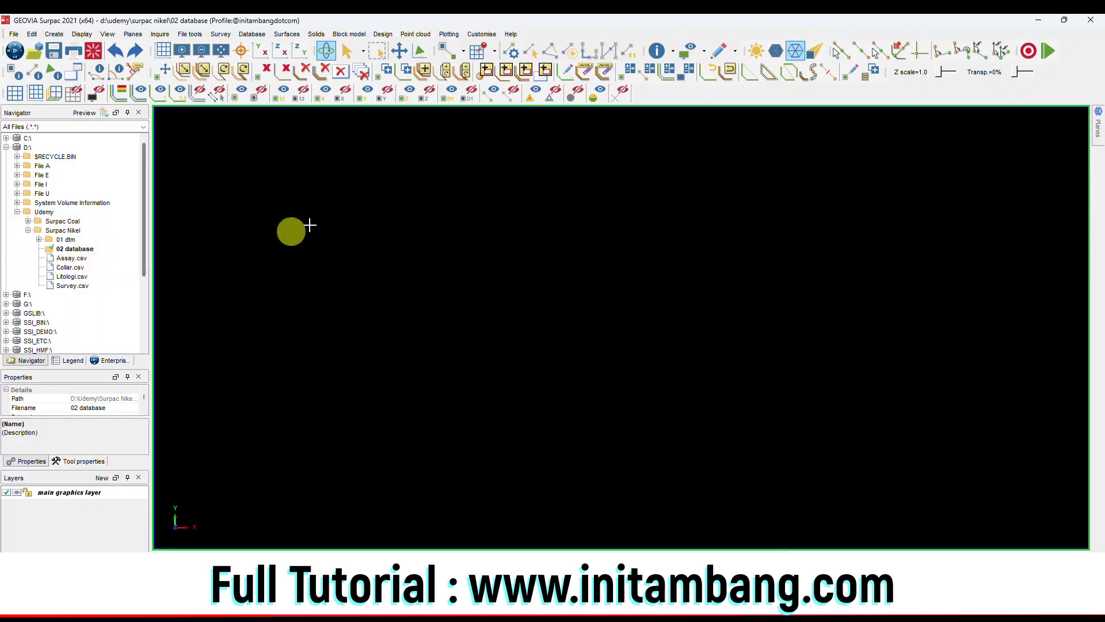
# Select the assay table of the nickel drillhole database in the 02 database folder
pyautogui.click(253, 34)
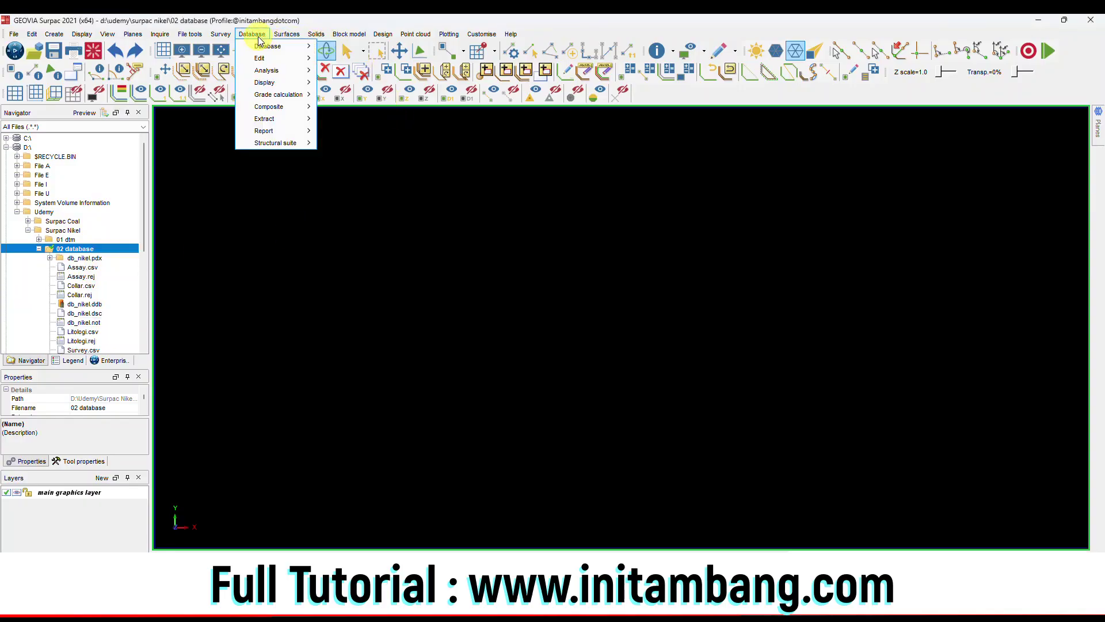
pyautogui.moveTo(262, 49)
pyautogui.click(347, 55)
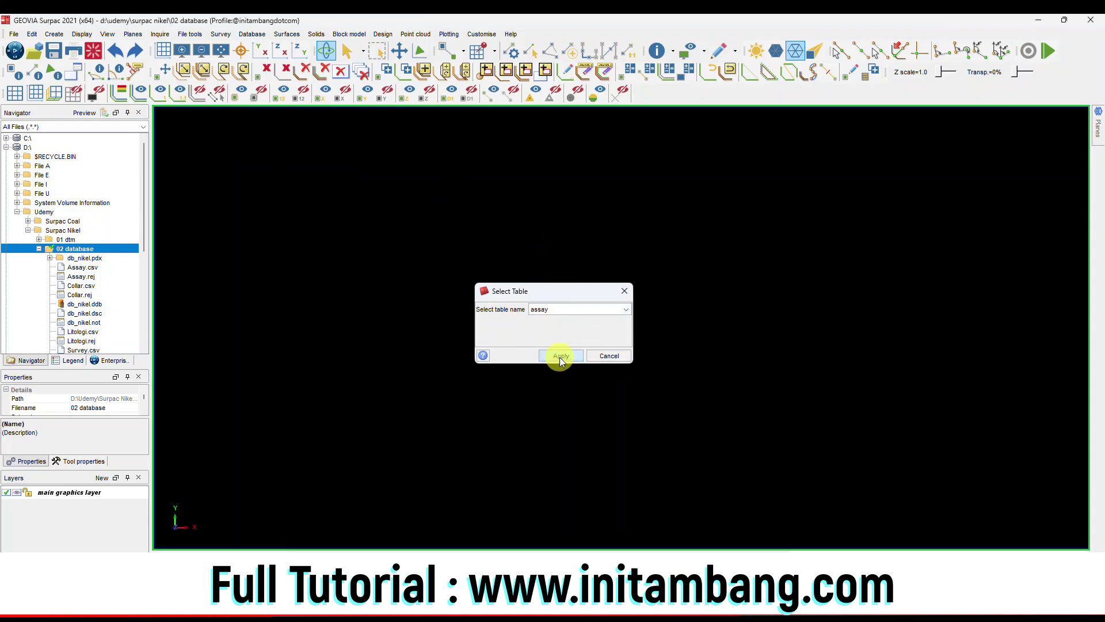
pyautogui.click(560, 357)
pyautogui.click(613, 387)
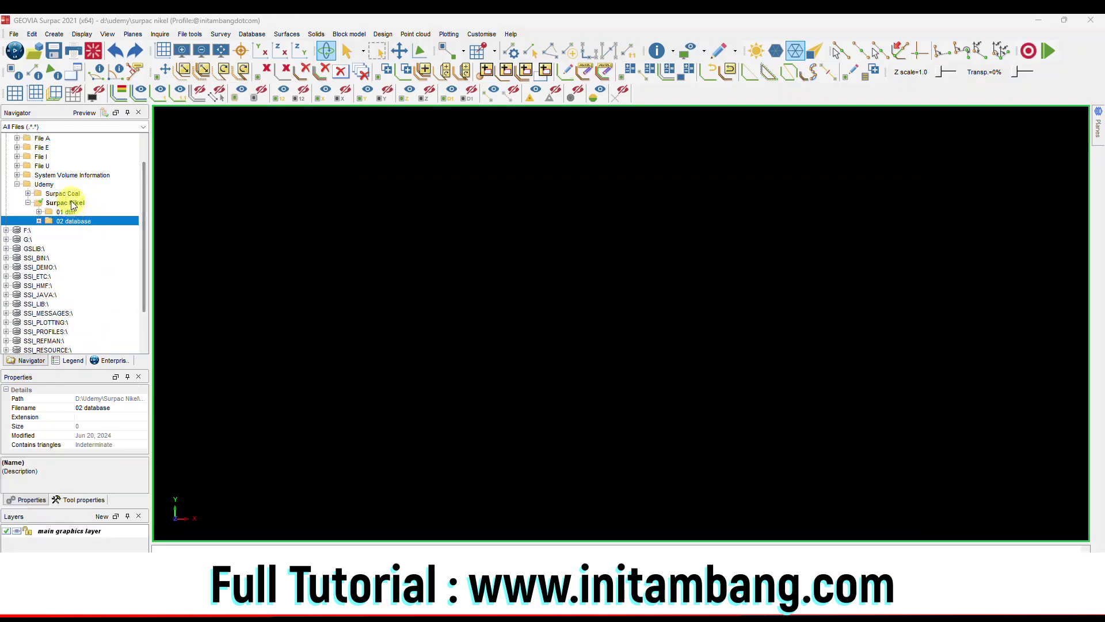
# Create a folder named 03 bor geologi inside Surpac Nikel and set it as the work directory
pyautogui.rightClick(73, 206)
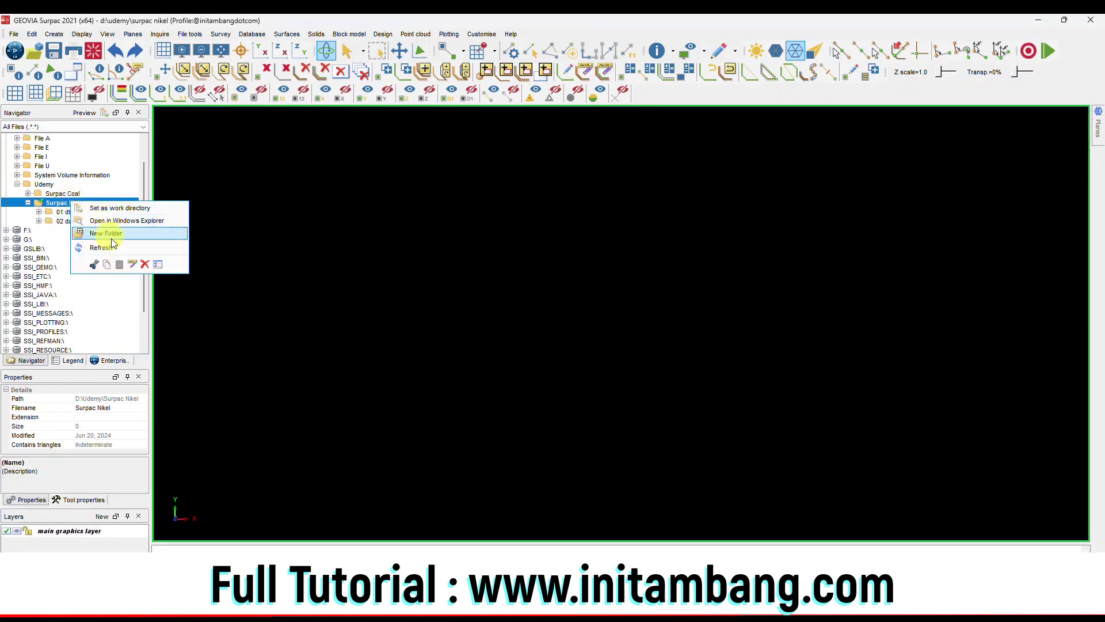
pyautogui.click(112, 238)
pyautogui.write('0')
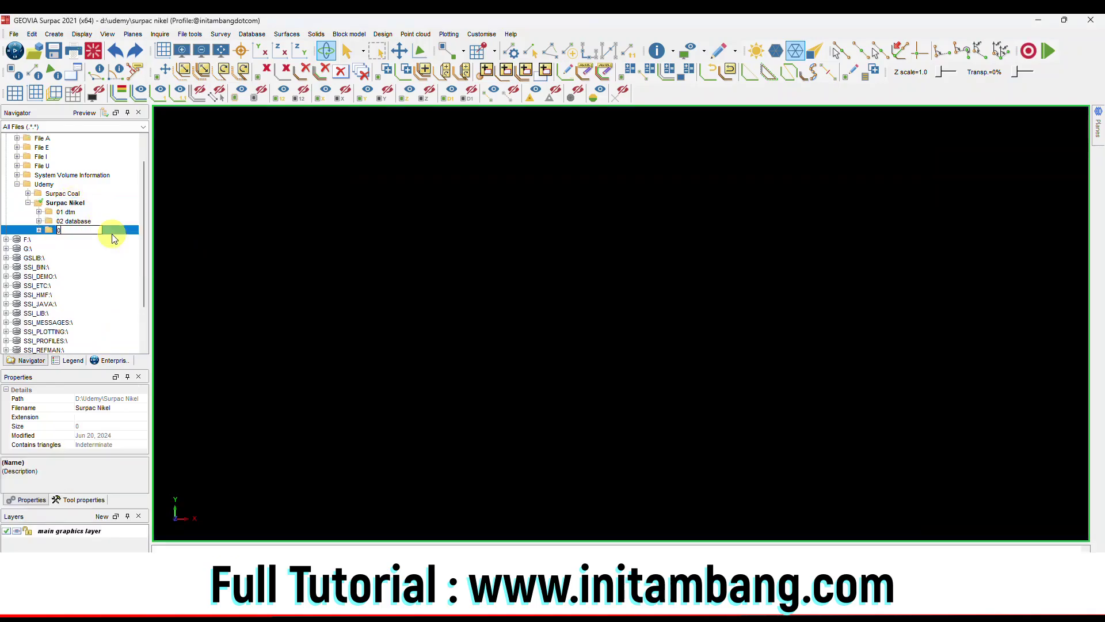
pyautogui.write('3 bor geologi')
pyautogui.press('Return')
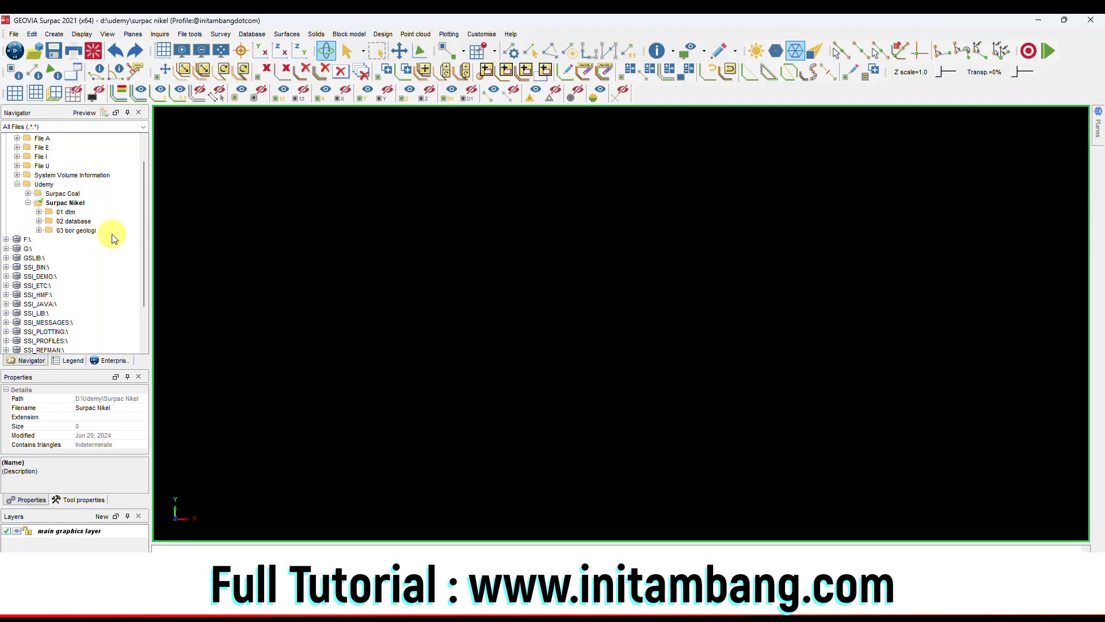
pyautogui.rightClick(90, 231)
pyautogui.click(139, 240)
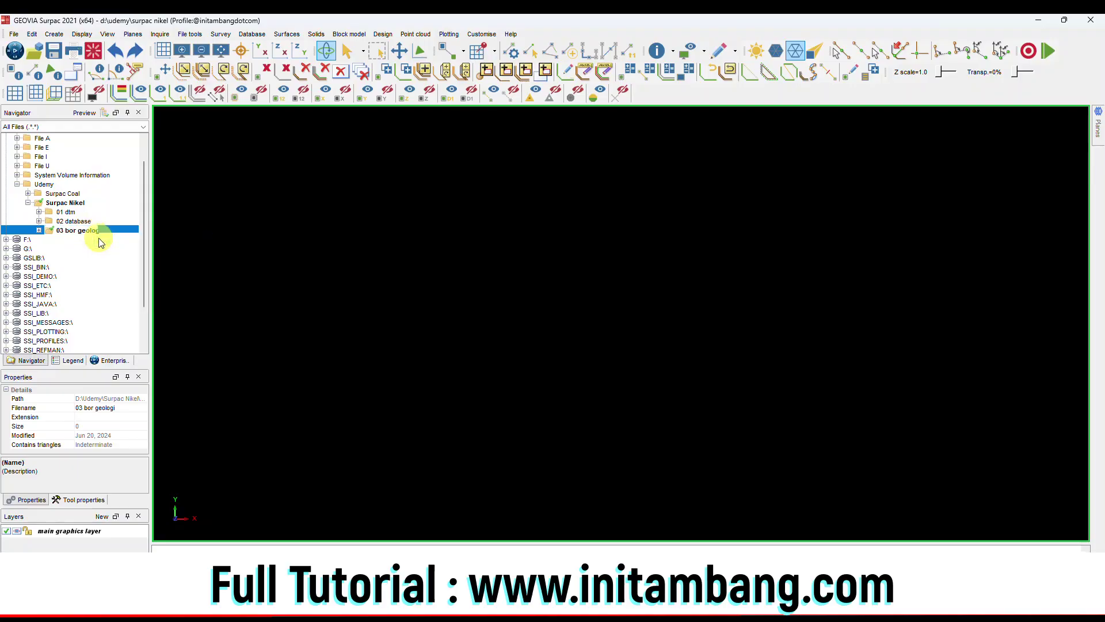
pyautogui.click(752, 417)
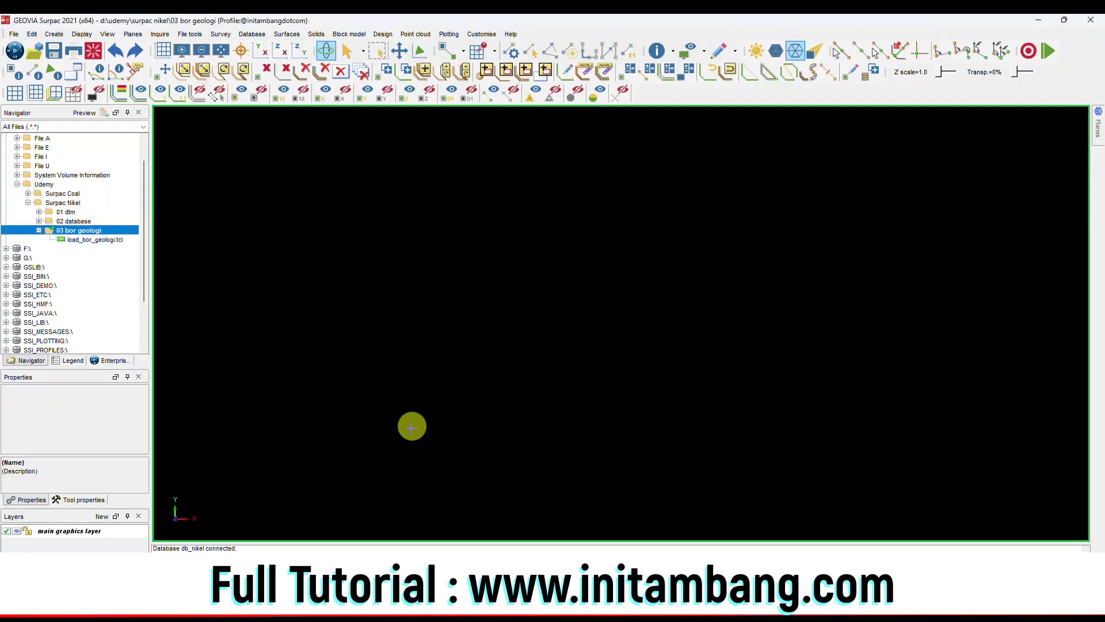
# Run the load_bor_geologi.tcl macro from the 03 bor geologi folder to display the labelled drillholes
pyautogui.click(95, 240)
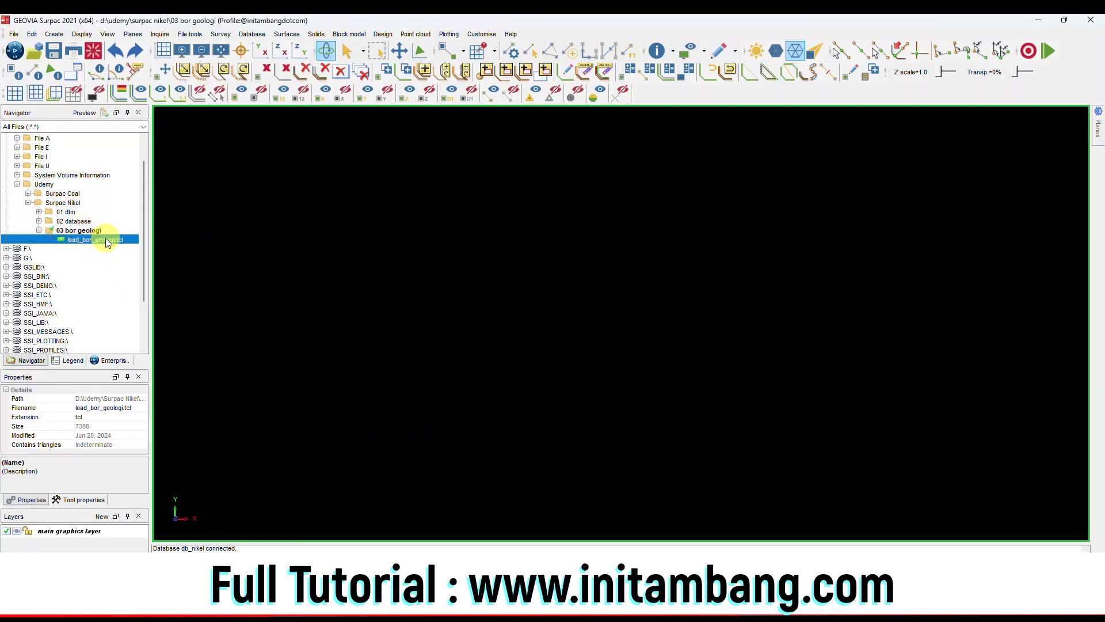
pyautogui.rightClick(105, 240)
pyautogui.click(118, 245)
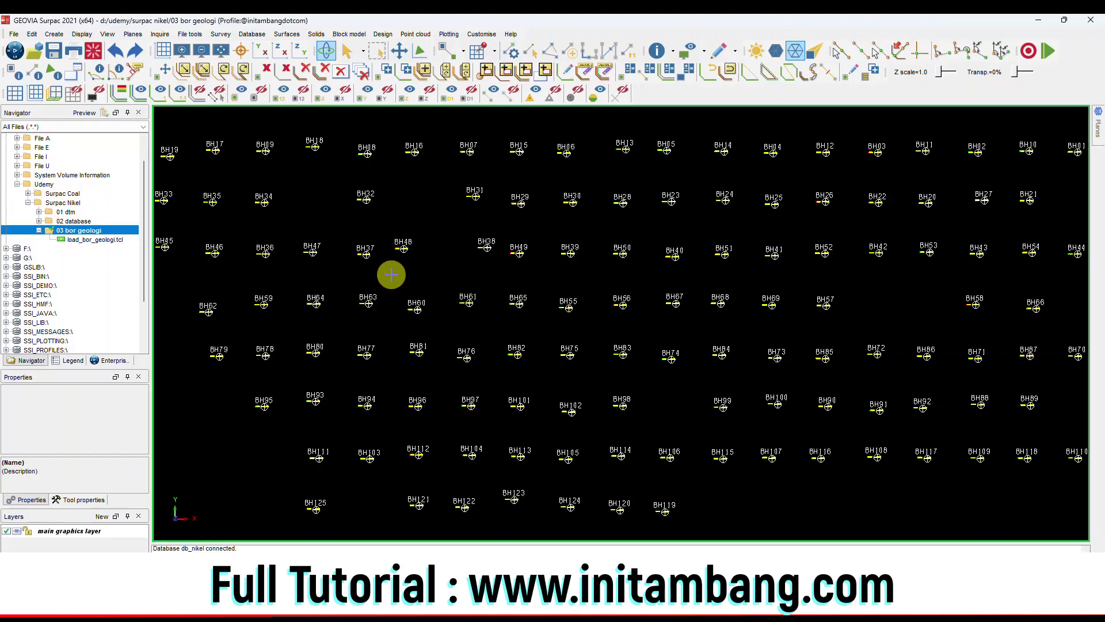
pyautogui.scroll(-1, 391, 275)
pyautogui.scroll(1, 395, 265)
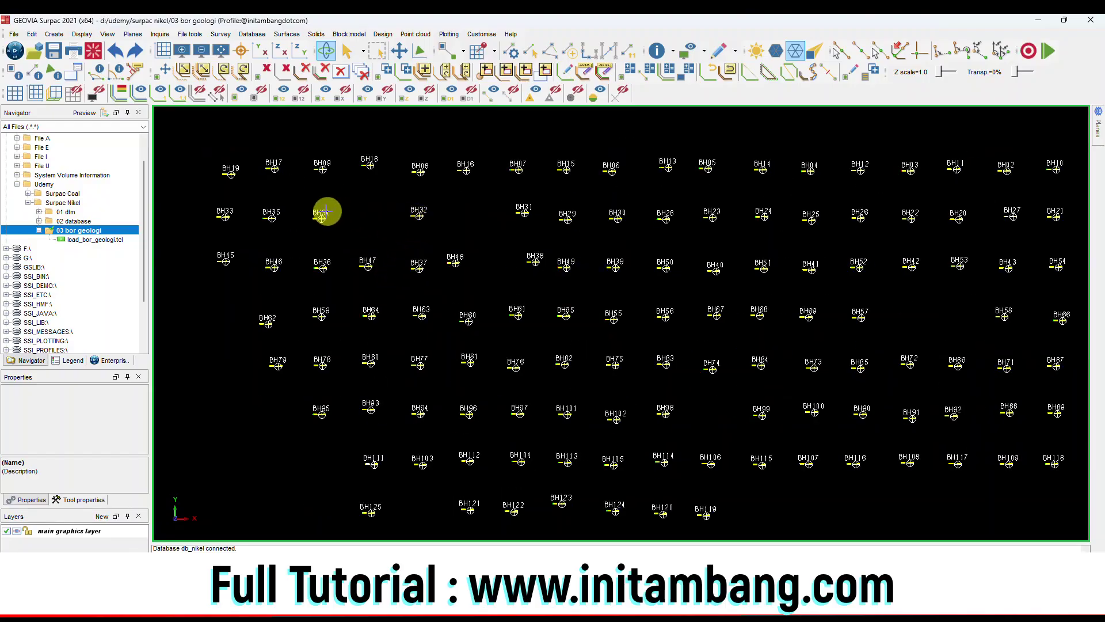
pyautogui.moveTo(636, 417); pyautogui.dragTo(533, 394)
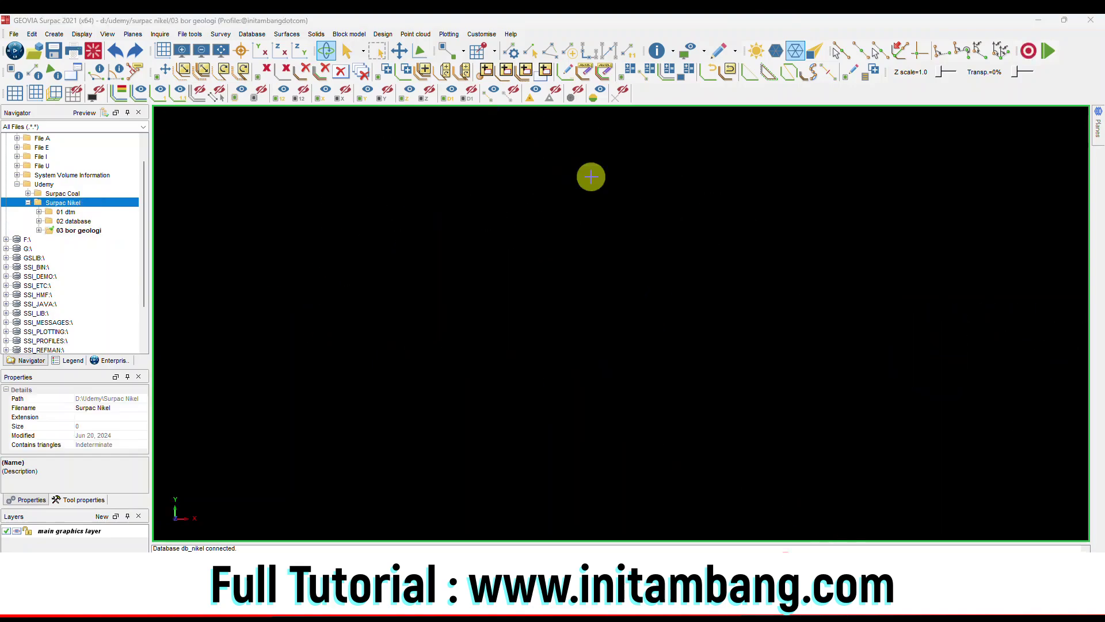
# Load the geological drillhole display again with load_bor_geologi.tcl and tilt it into a 3D view
pyautogui.click(39, 230)
pyautogui.rightClick(95, 239)
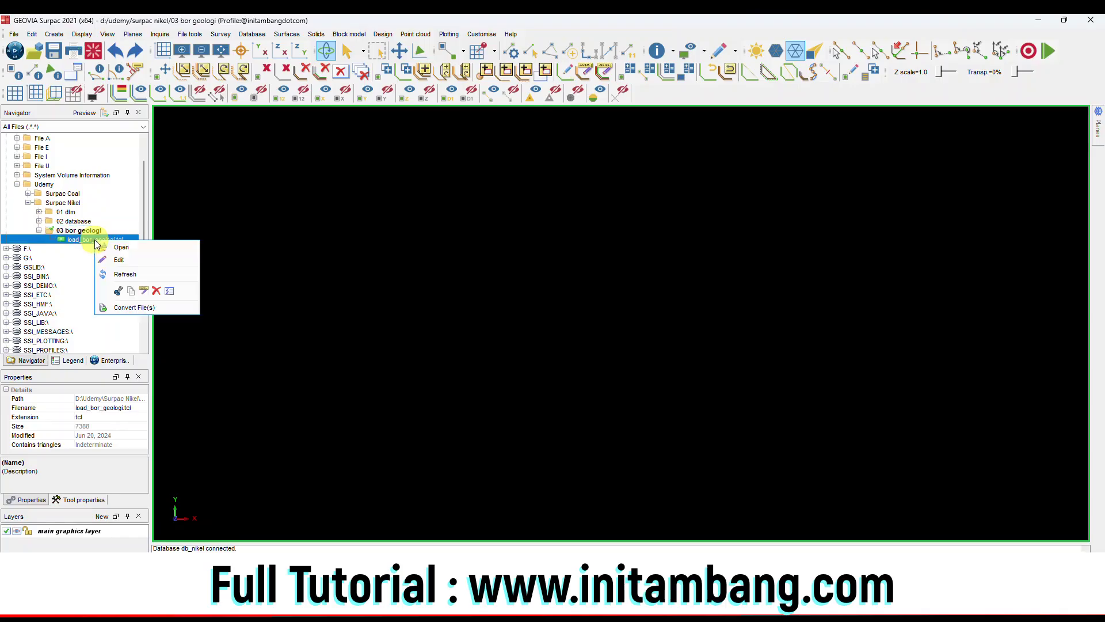
pyautogui.click(102, 247)
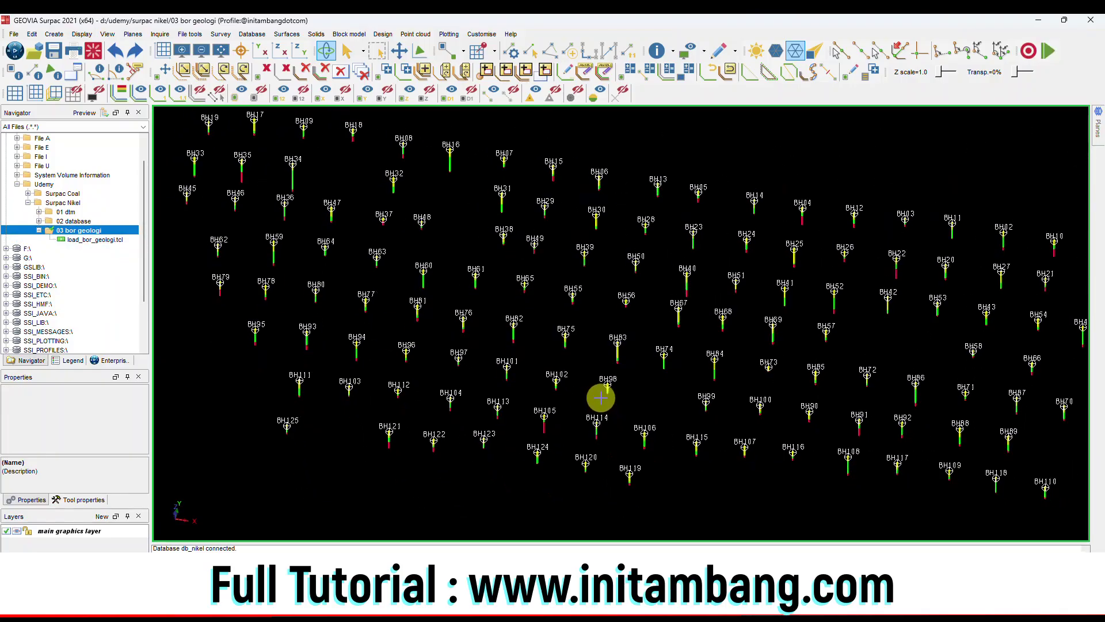
# Examine the lithology colours, codes and depth labels of the drillholes around BH81 and BH96
pyautogui.scroll(2, 497, 379)
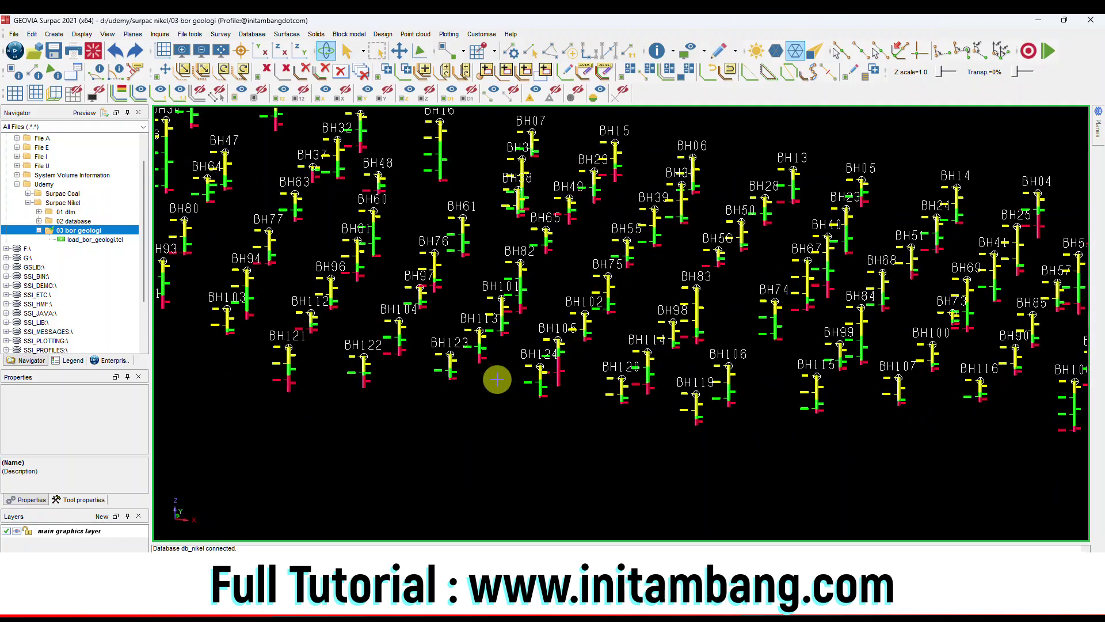
pyautogui.scroll(-3, 498, 379)
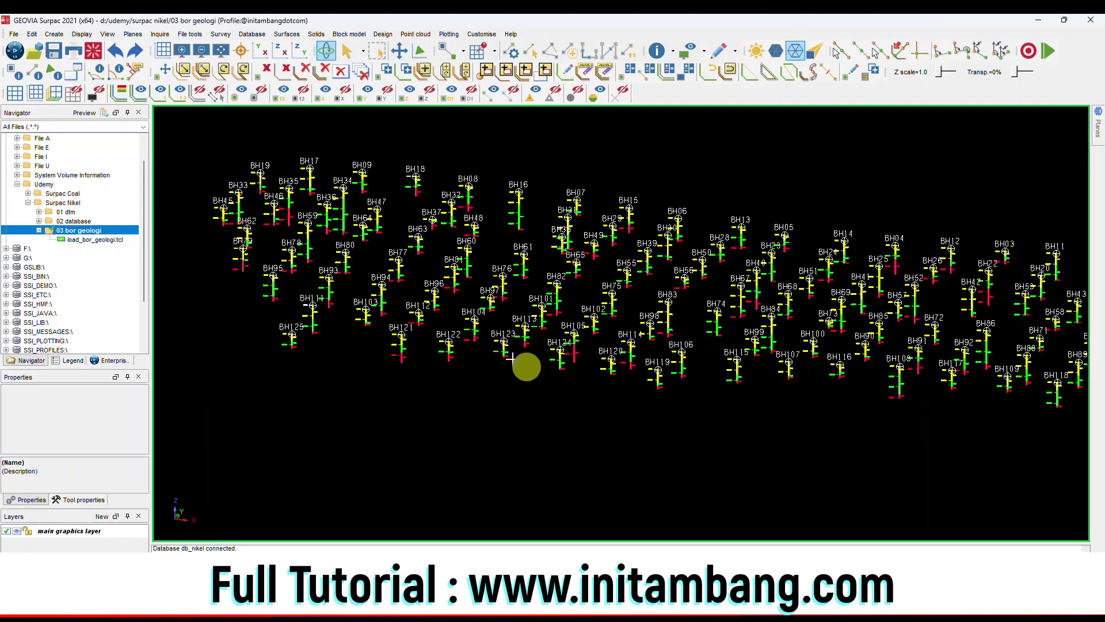
pyautogui.scroll(2, 469, 294)
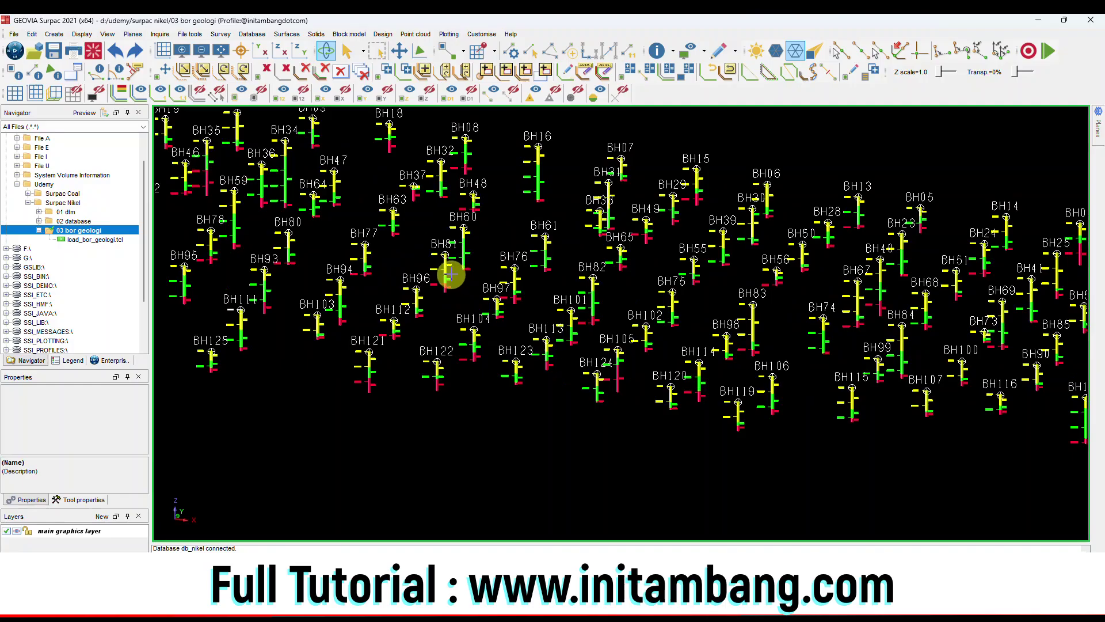
pyautogui.scroll(3, 451, 275)
pyautogui.scroll(1, 423, 230)
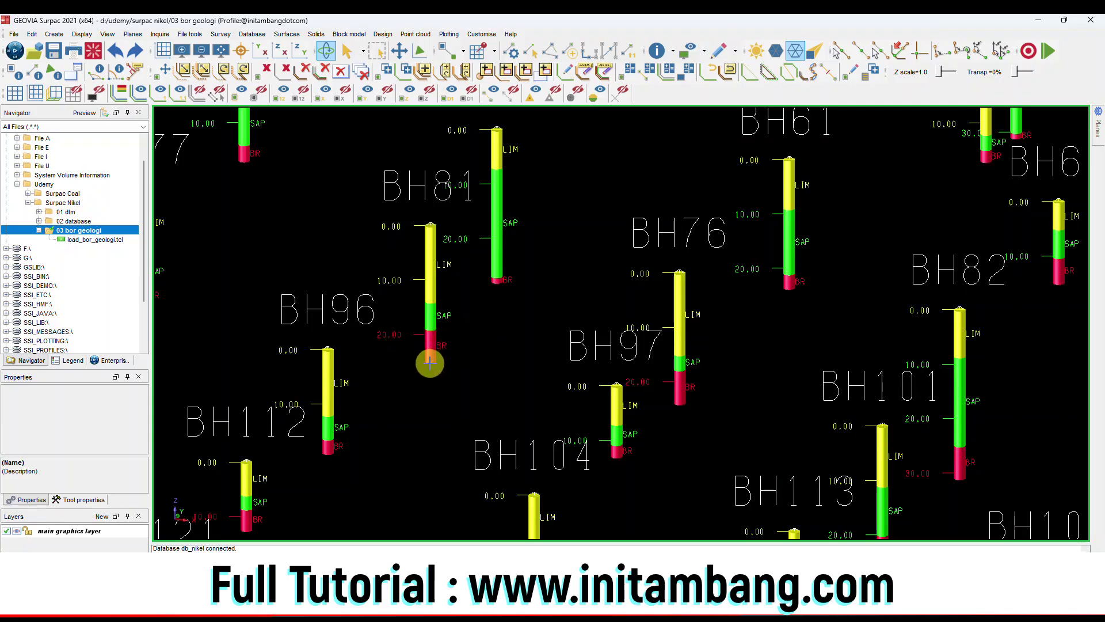
pyautogui.scroll(-2, 430, 362)
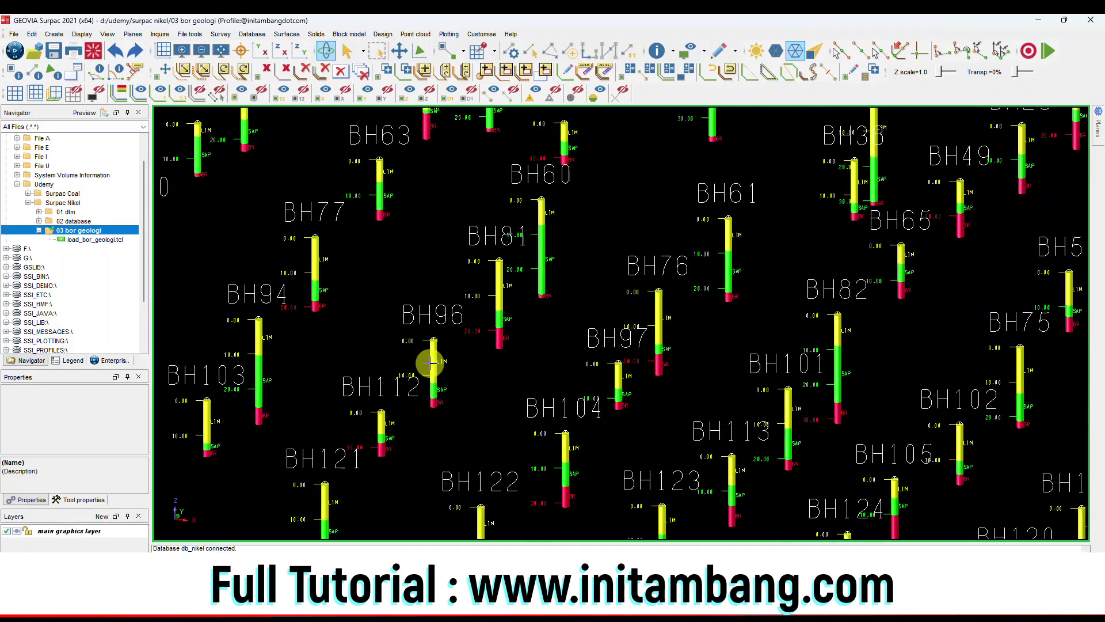
pyautogui.scroll(3, 489, 345)
pyautogui.moveTo(525, 281); pyautogui.dragTo(499, 320, button='middle')
pyautogui.scroll(3, 499, 321)
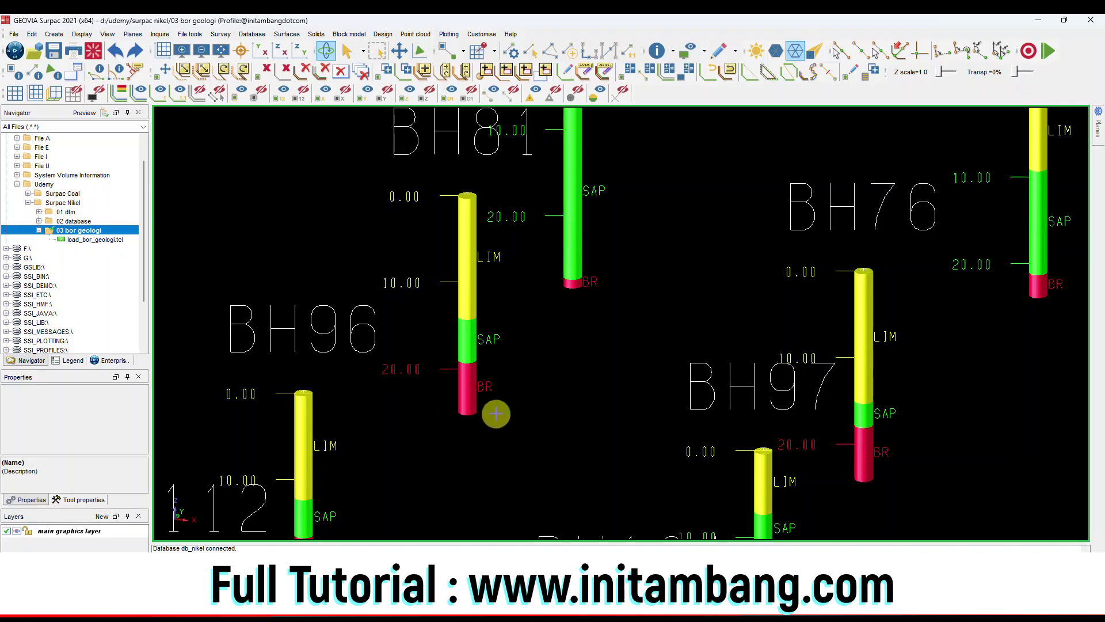
pyautogui.scroll(-2, 641, 262)
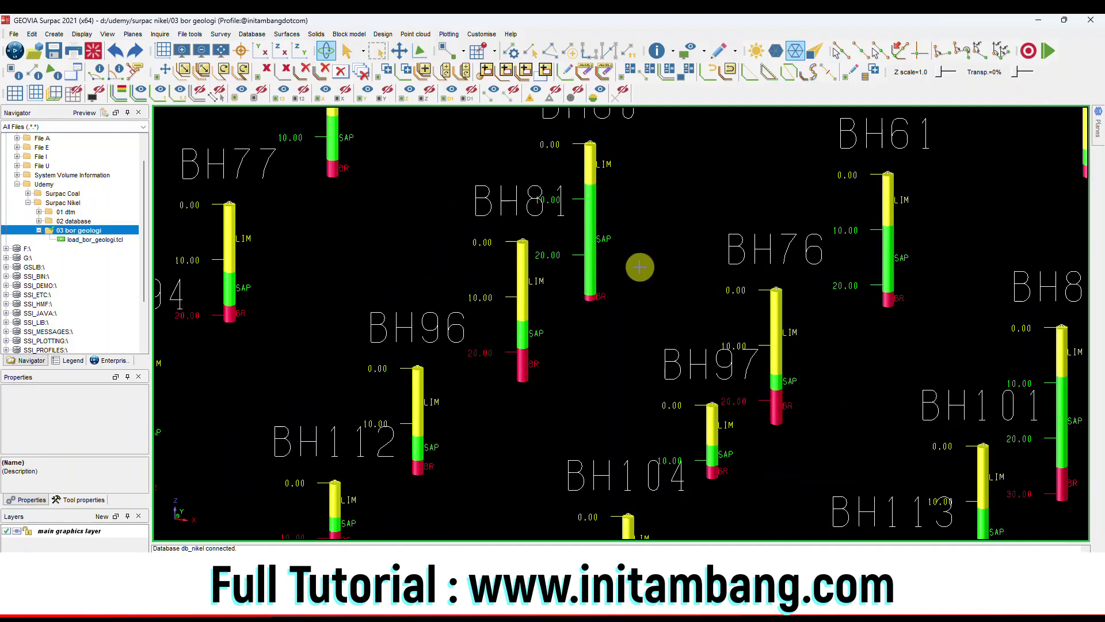
pyautogui.scroll(-3, 575, 326)
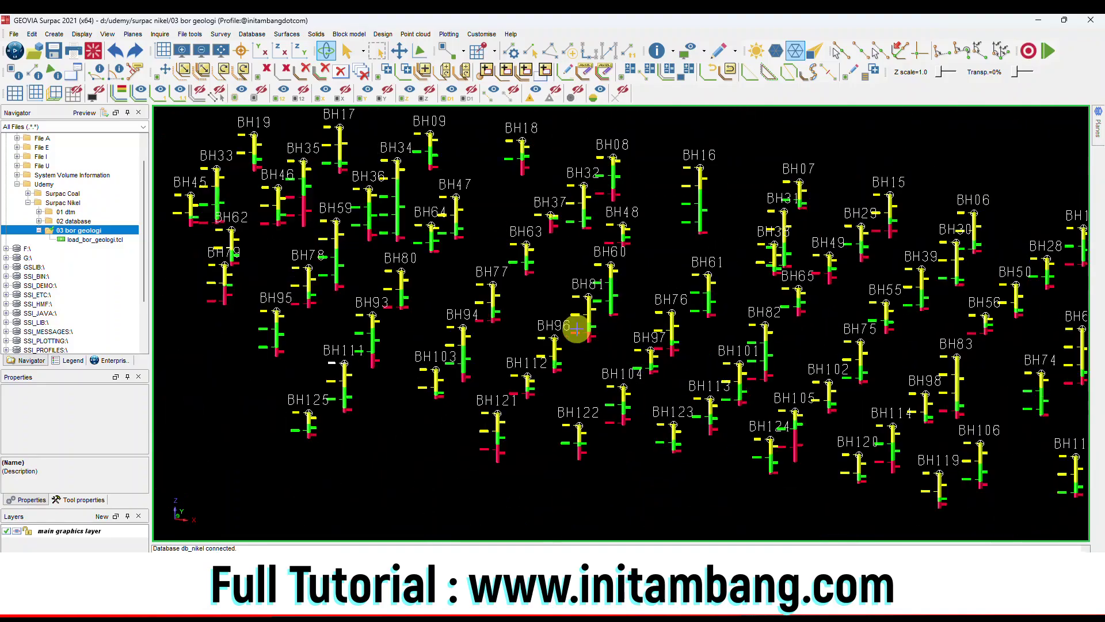
pyautogui.scroll(3, 493, 328)
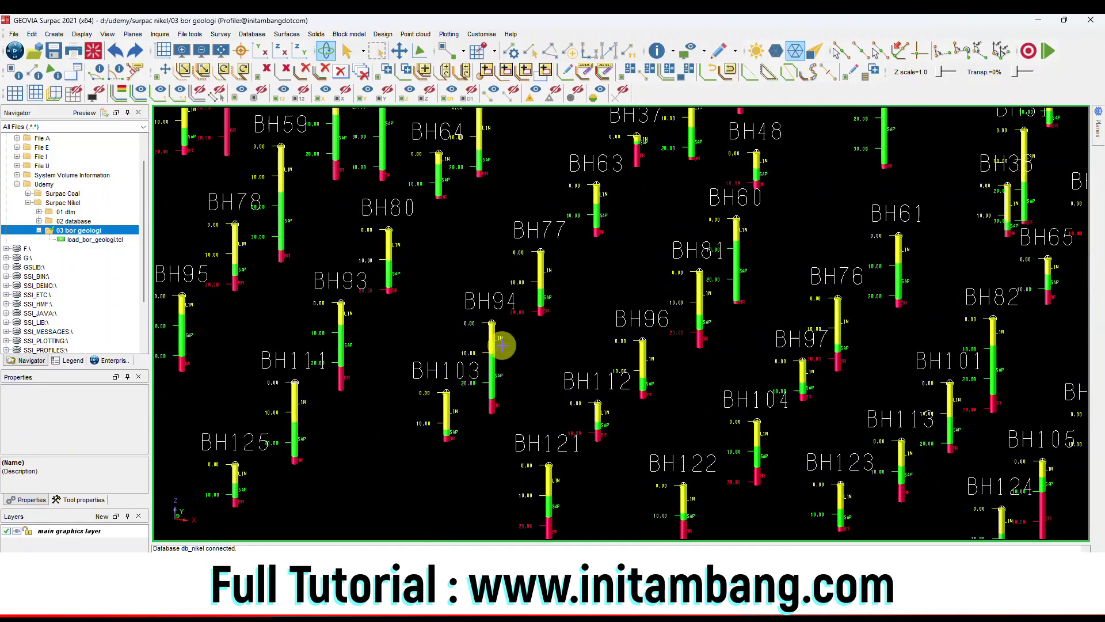
# Examine the contacts between the LIM, SAP and BR intervals on drillhole BH77 up close
pyautogui.scroll(2, 569, 276)
pyautogui.scroll(-3, 547, 292)
pyautogui.scroll(2, 595, 252)
pyautogui.scroll(5, 595, 251)
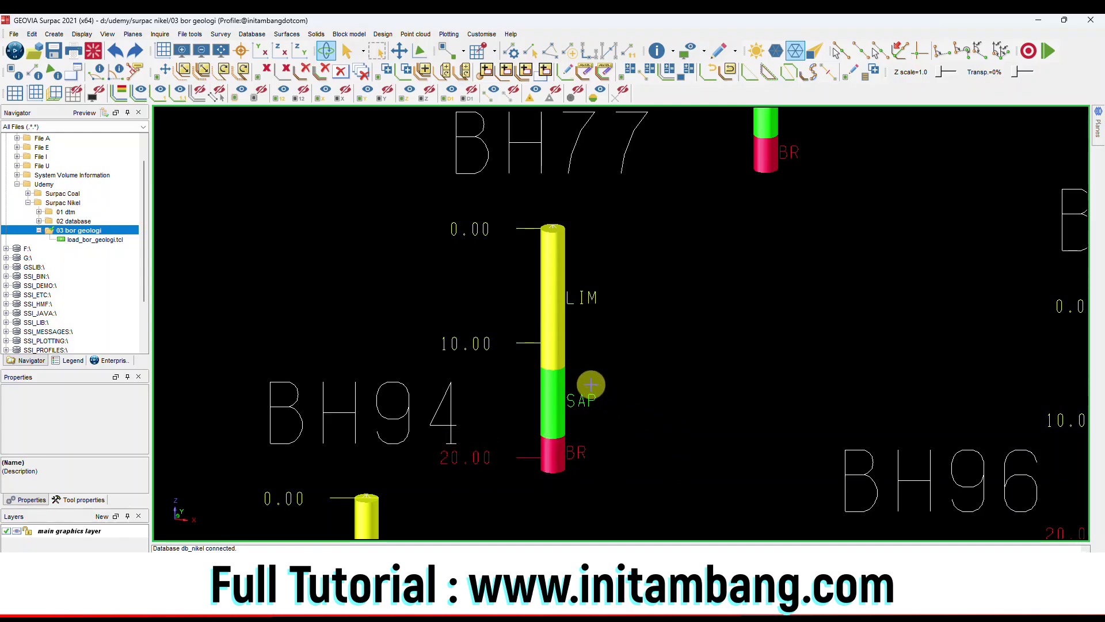
pyautogui.scroll(-5, 591, 385)
pyautogui.scroll(4, 593, 381)
pyautogui.scroll(3, 596, 370)
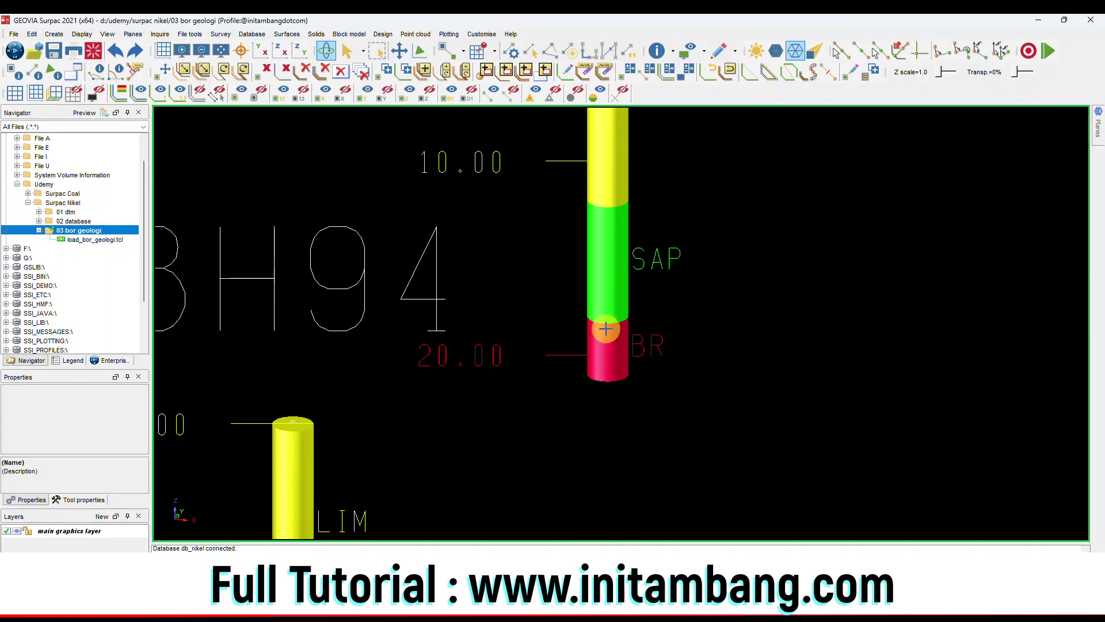
pyautogui.scroll(-3, 606, 329)
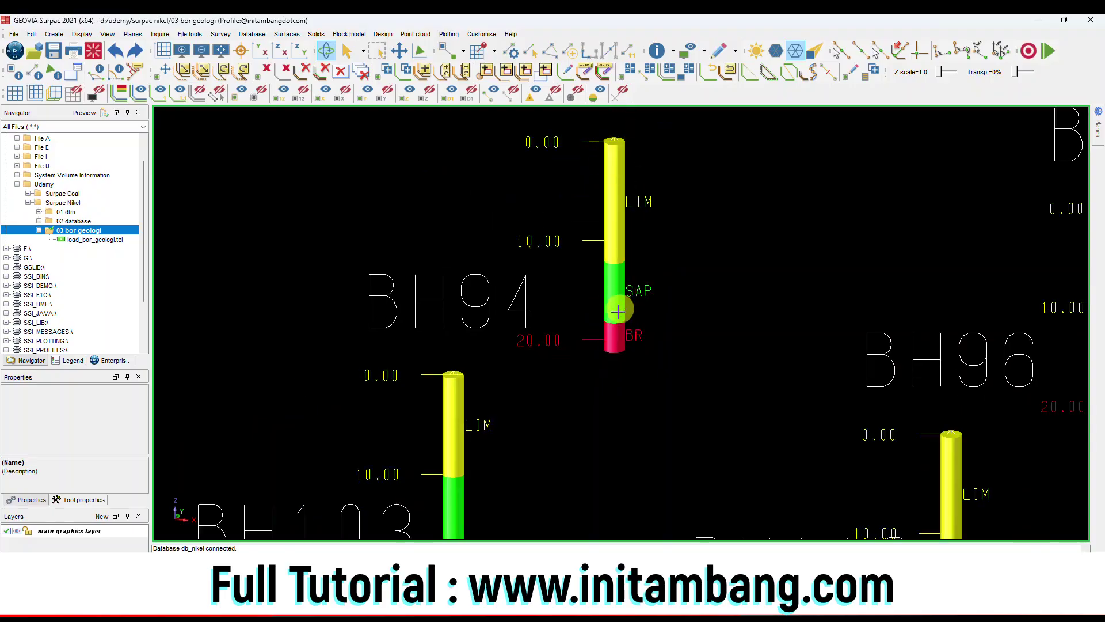
pyautogui.scroll(-4, 617, 313)
pyautogui.scroll(-5, 616, 313)
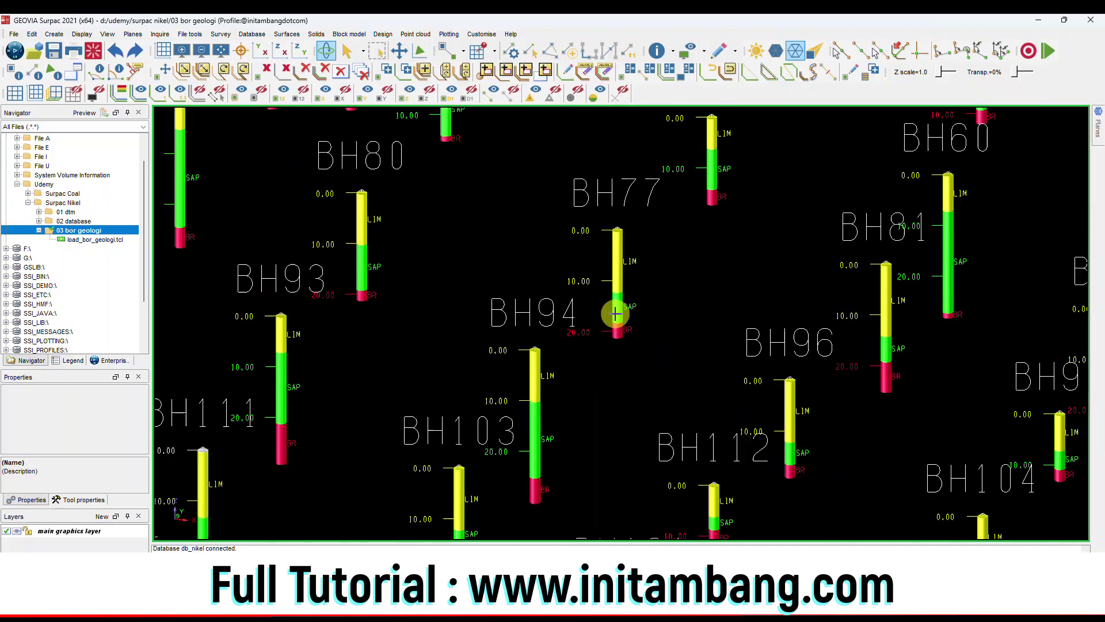
pyautogui.scroll(6, 614, 313)
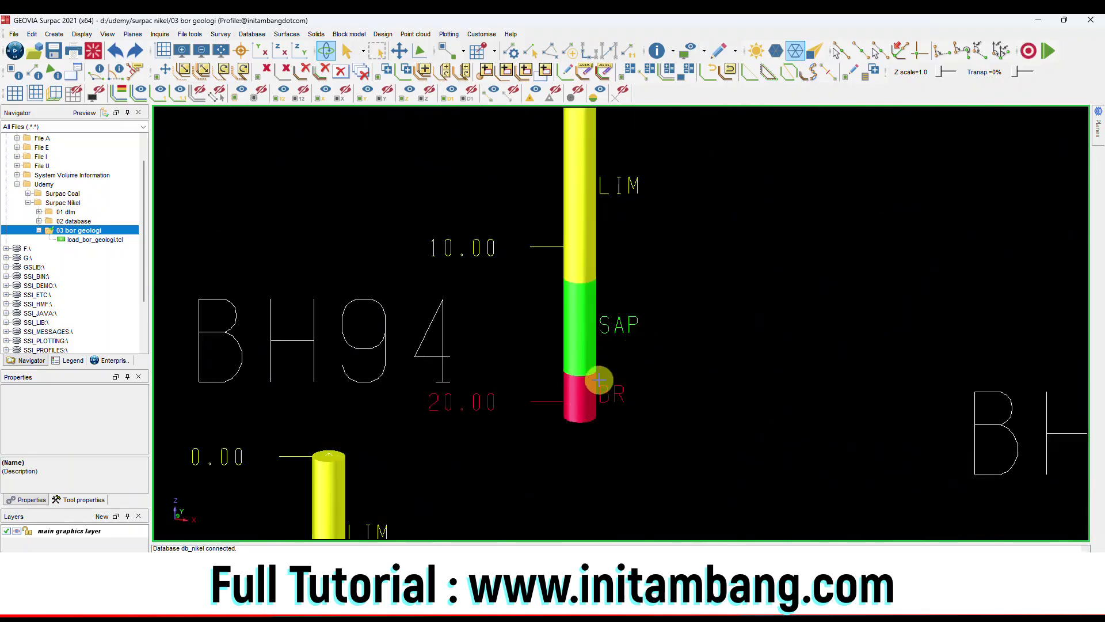
pyautogui.scroll(-1, 596, 378)
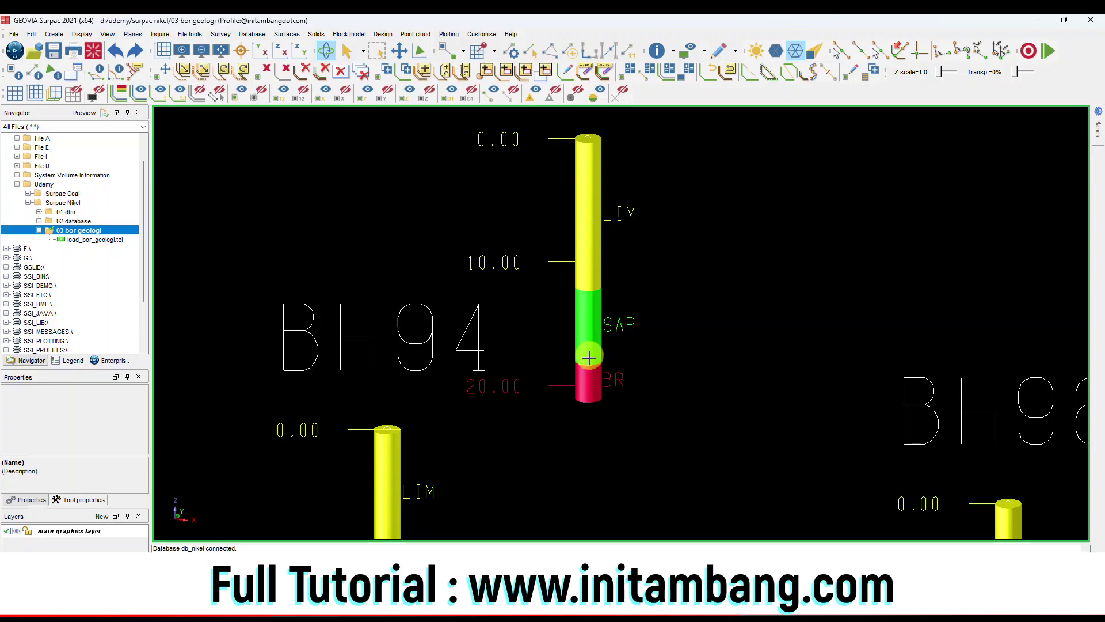
pyautogui.scroll(-5, 586, 367)
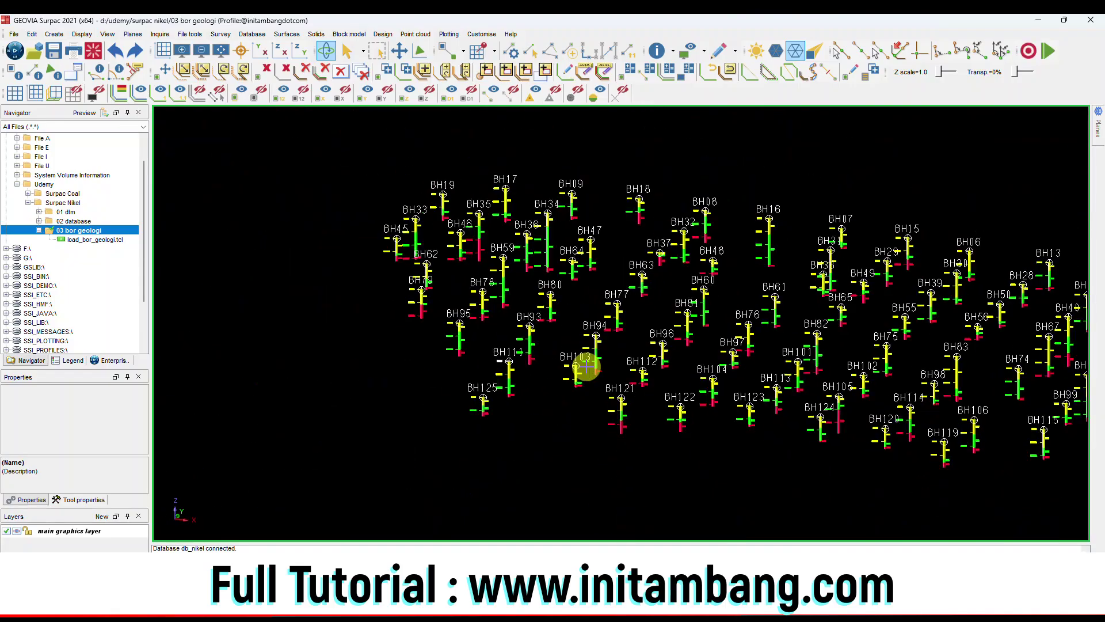
# Create a folder named 04 perlapisan inside Surpac Nikel and set it as the work directory
pyautogui.click(39, 230)
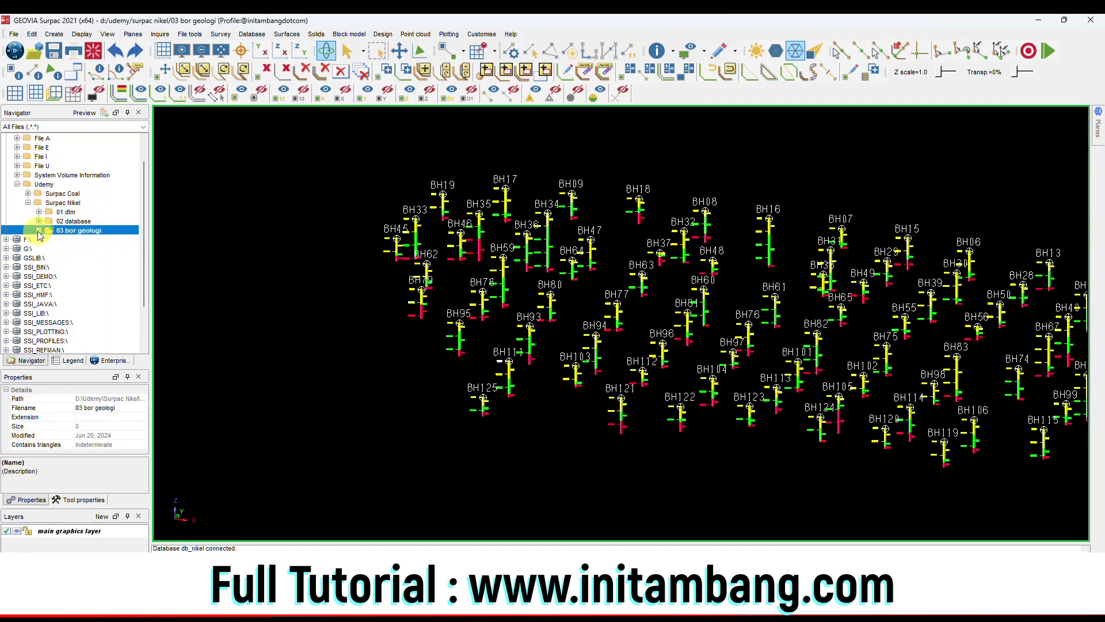
pyautogui.rightClick(69, 205)
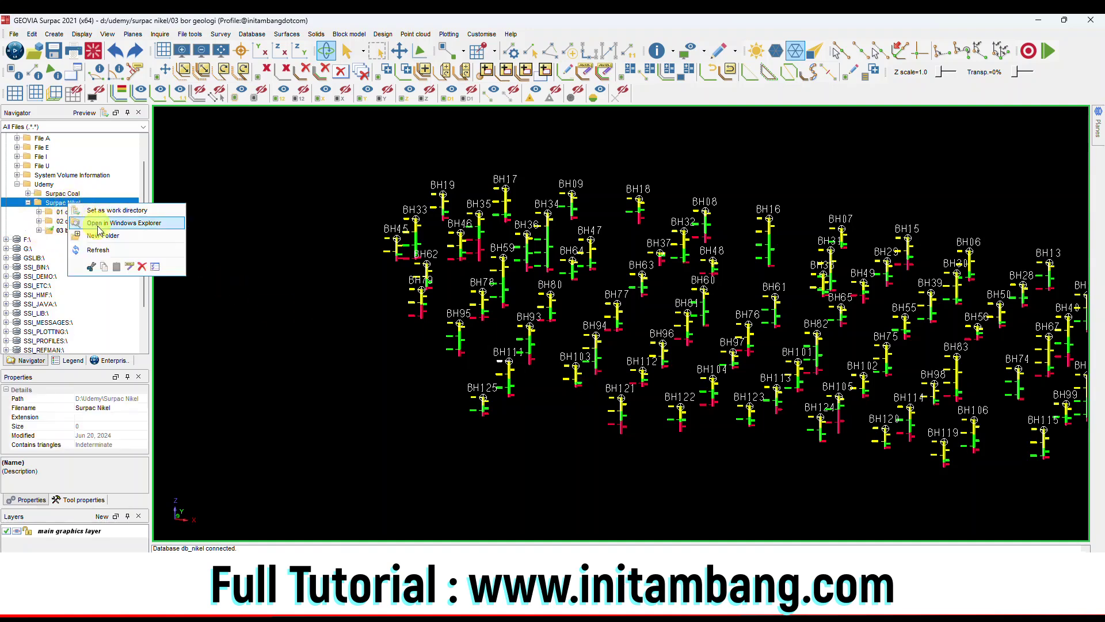
pyautogui.click(101, 211)
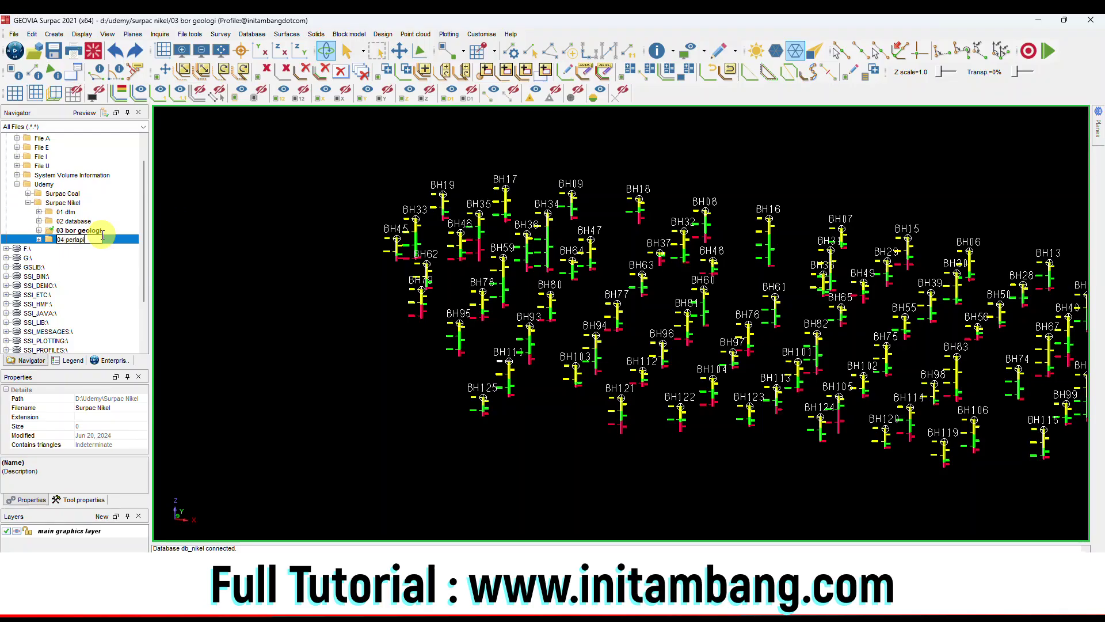
pyautogui.write('04 perlapisan')
pyautogui.press('Return')
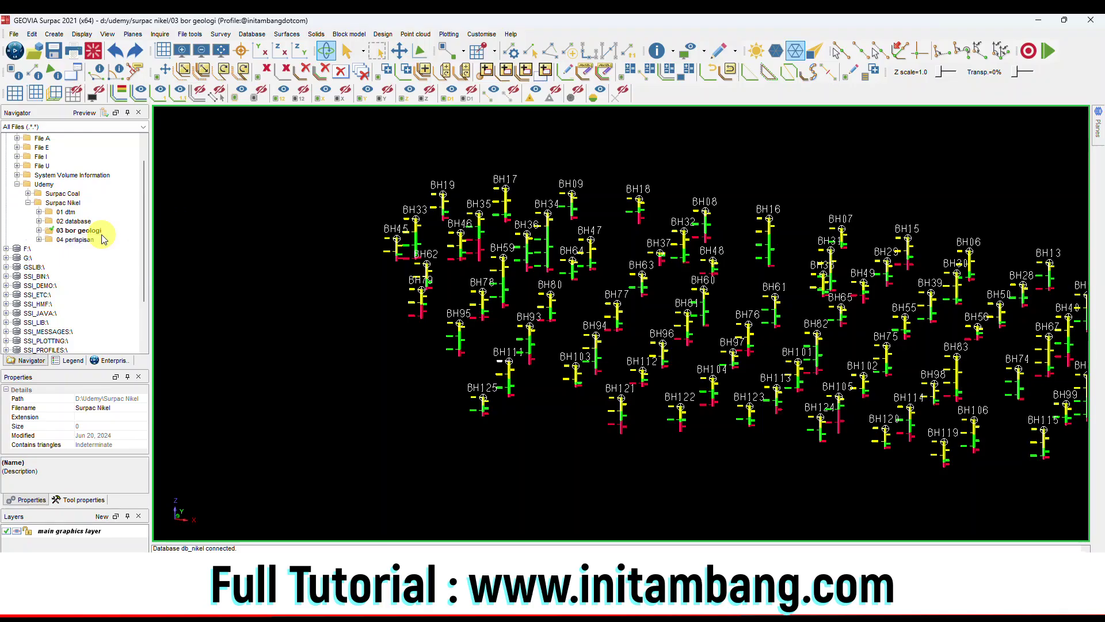
pyautogui.rightClick(88, 239)
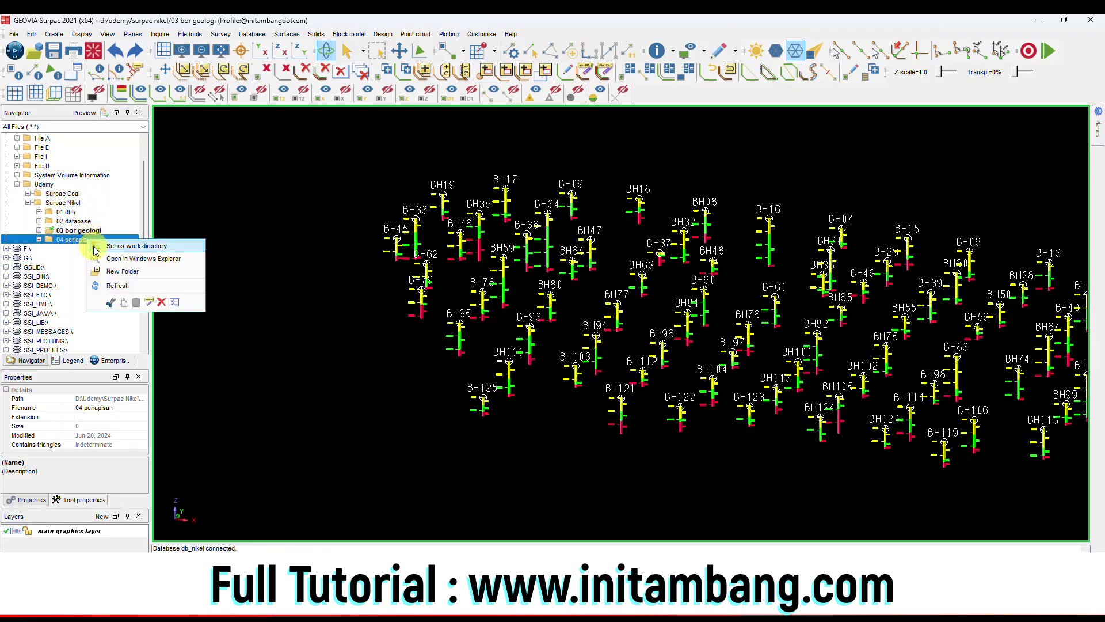
pyautogui.click(115, 247)
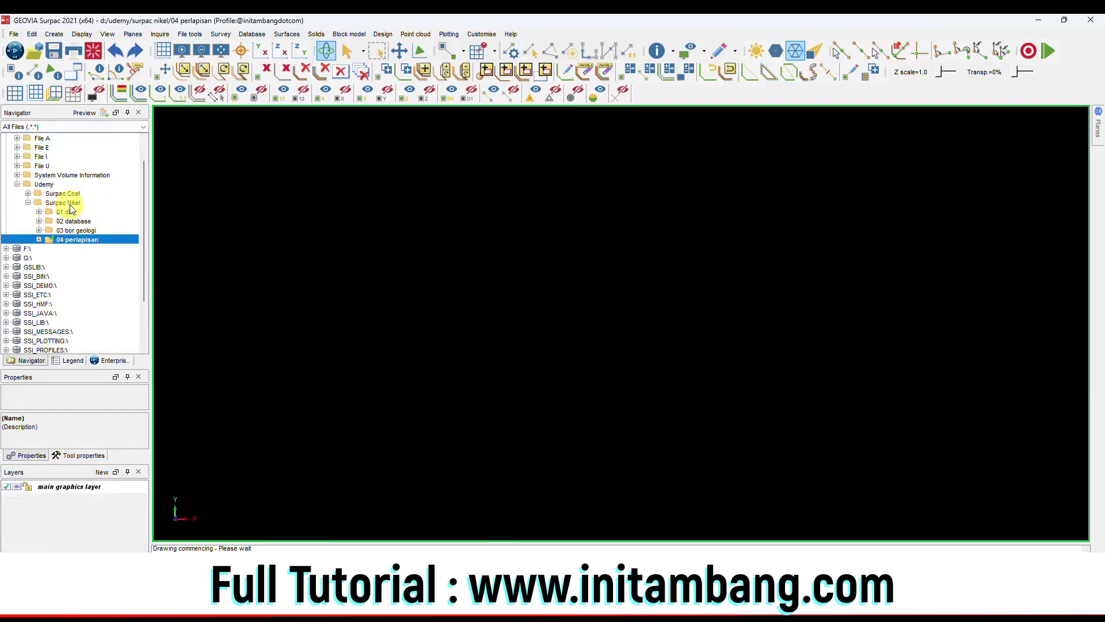
# Create a folder named 05 solid model inside Surpac Nikel
pyautogui.click(70, 205)
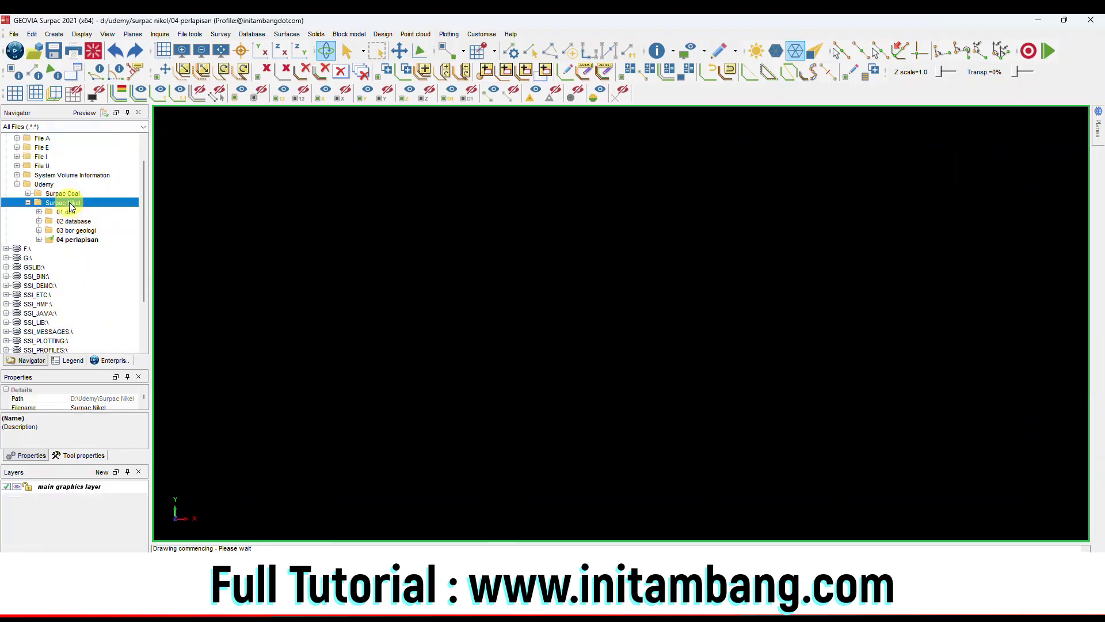
pyautogui.rightClick(70, 205)
pyautogui.click(107, 233)
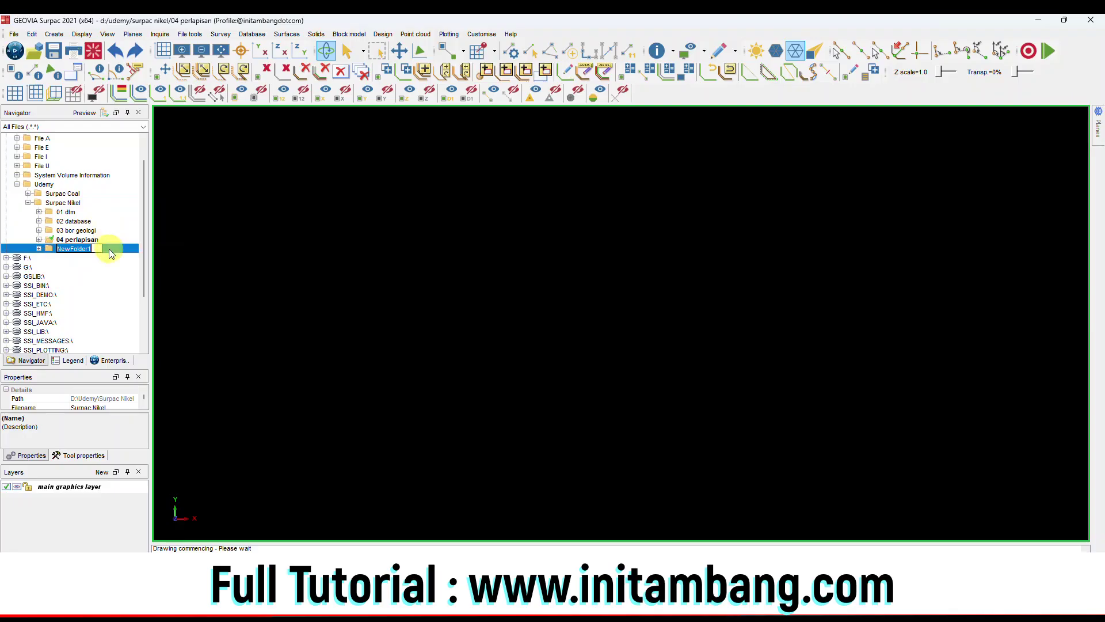
pyautogui.write('05 solid model')
pyautogui.press('Return')
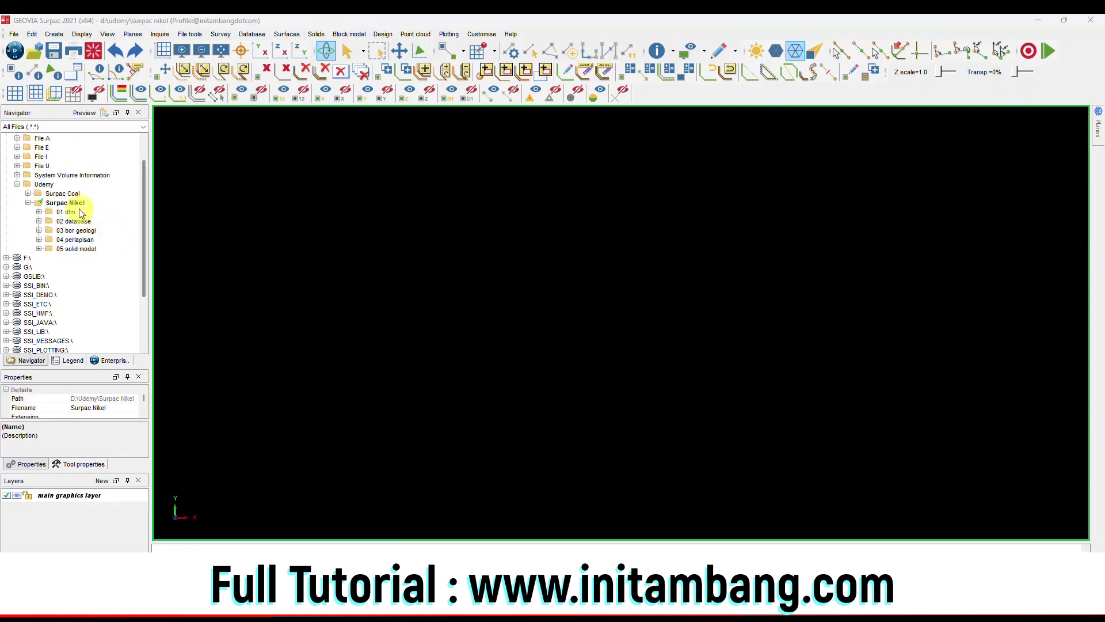
# Create a folder named 06 block model inside Surpac Nikel and set it as the work directory
pyautogui.click(77, 204)
pyautogui.rightClick(79, 208)
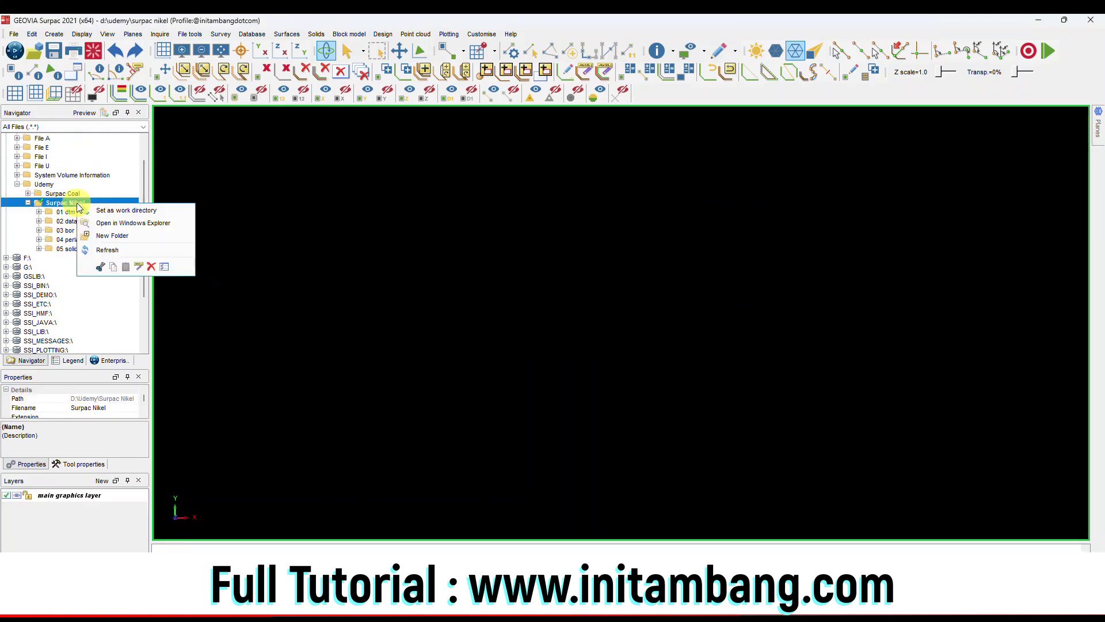
pyautogui.click(107, 236)
pyautogui.write('06 block model')
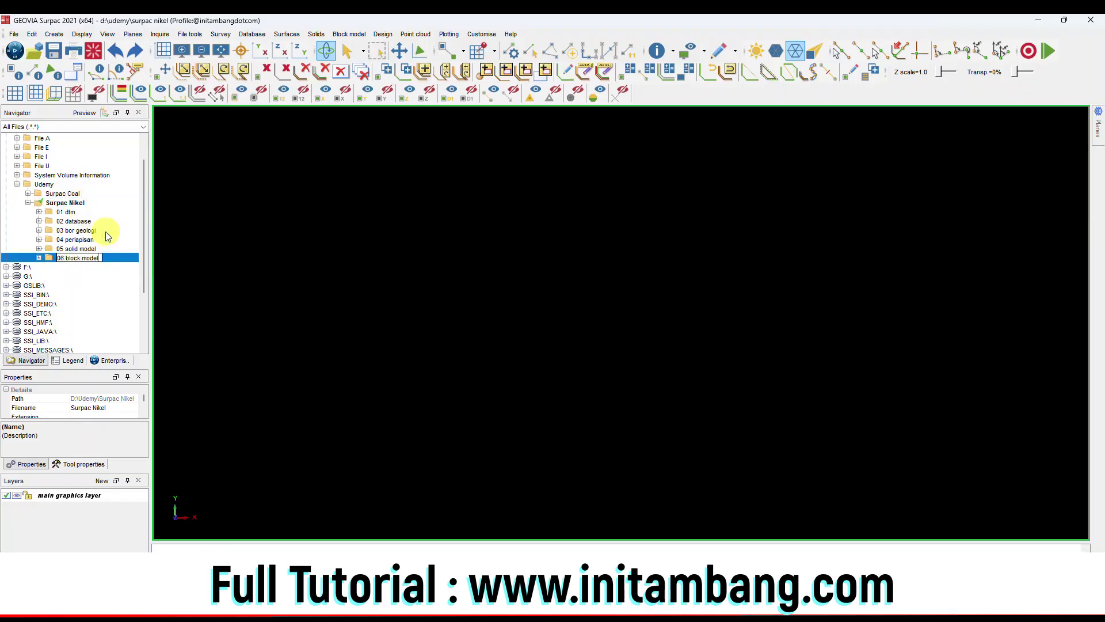
pyautogui.press('Return')
pyautogui.click(90, 257)
pyautogui.rightClick(89, 257)
pyautogui.click(110, 265)
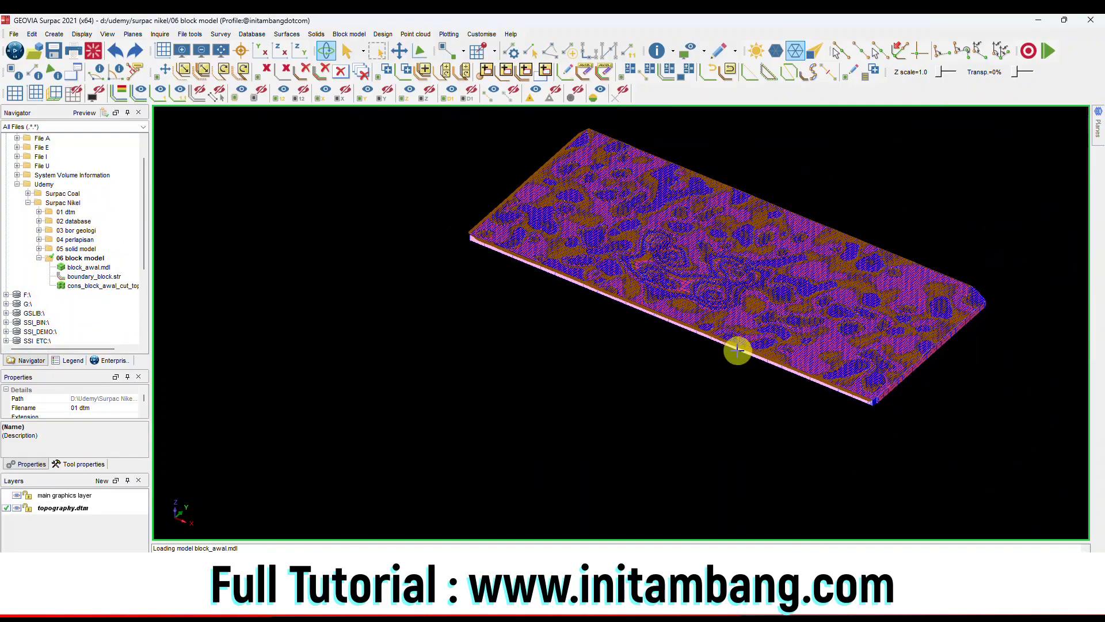
# Create a folder named 07 attributes inside Surpac Nikel
pyautogui.moveTo(735, 350); pyautogui.dragTo(777, 330)
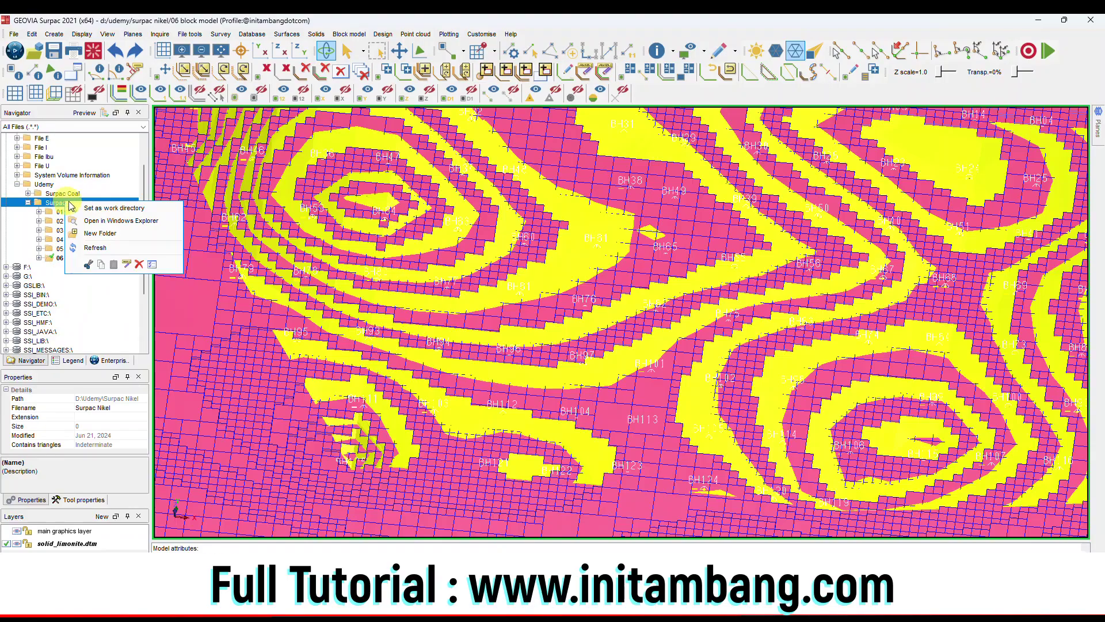
pyautogui.click(92, 230)
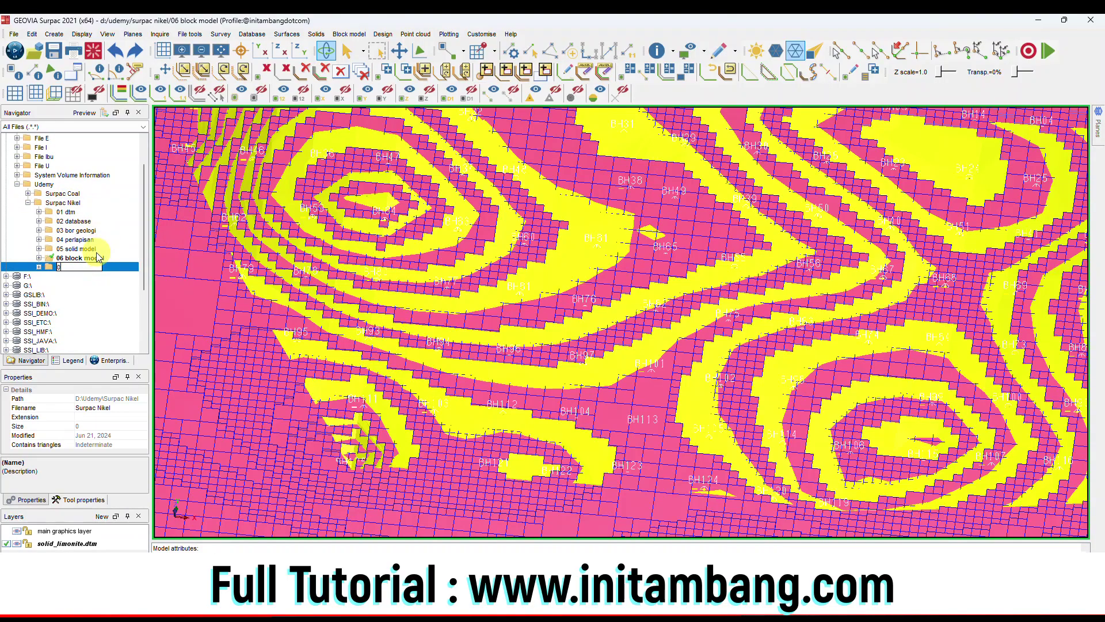
pyautogui.write('07 attributes')
pyautogui.press('Return')
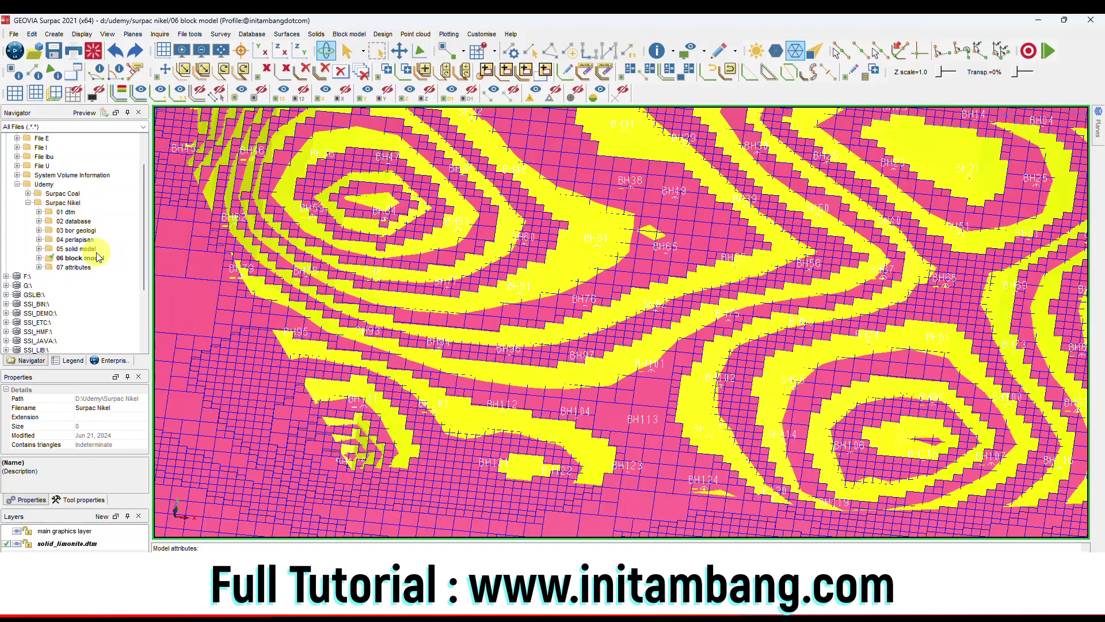
# Set the 06 block model folder as the working directory
pyautogui.rightClick(66, 269)
pyautogui.click(114, 274)
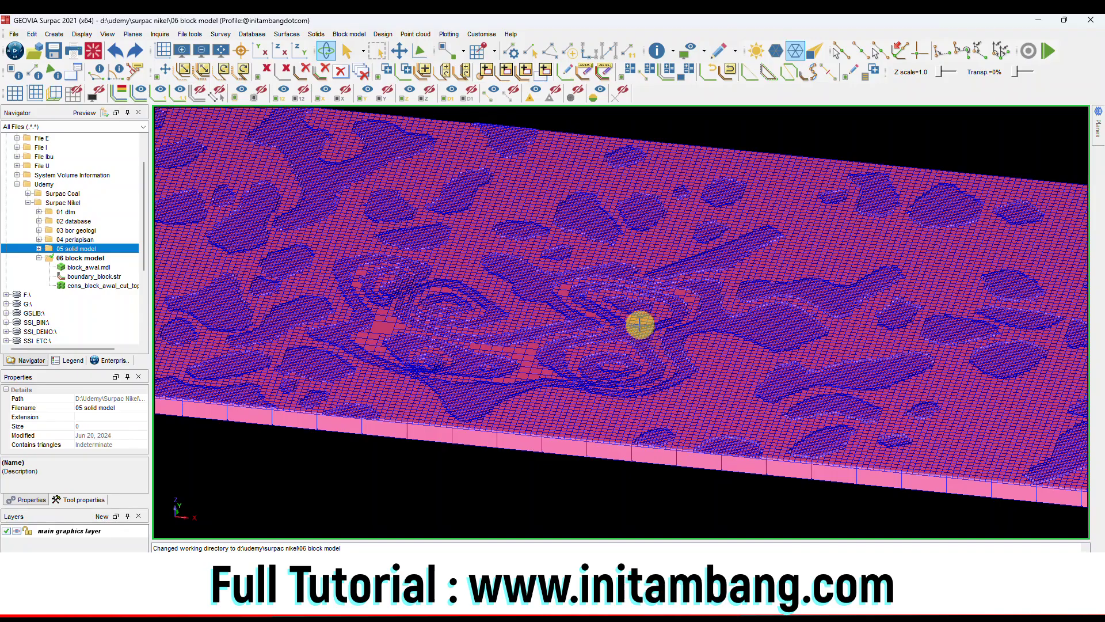
# View the block attributes of one block outside the yellow zone and pick another block inside the yellow zone
pyautogui.click(638, 323)
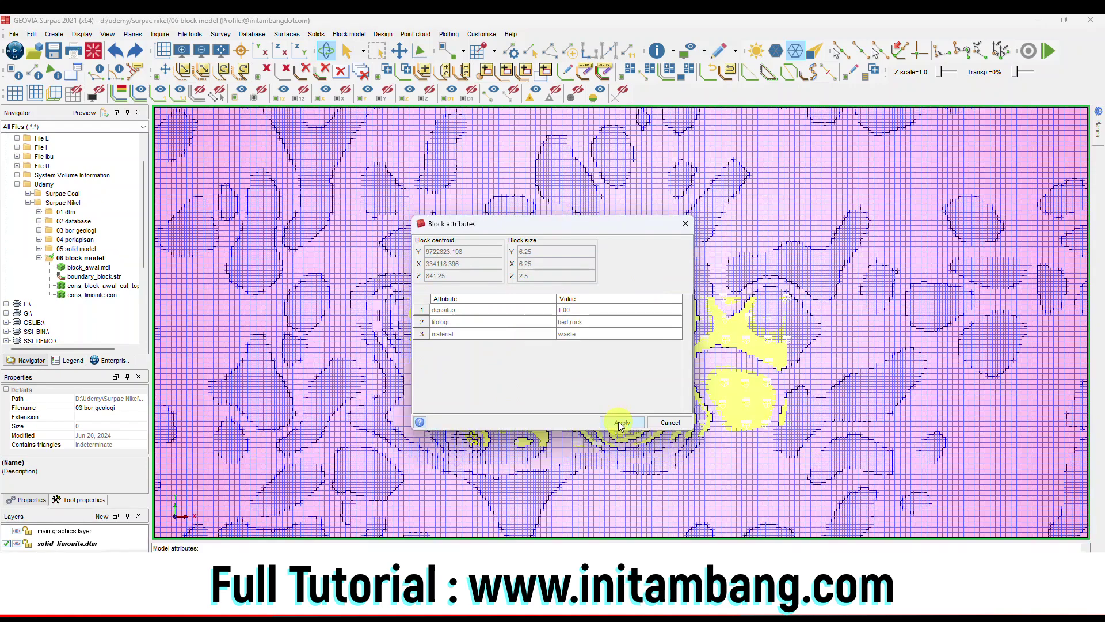
pyautogui.click(622, 422)
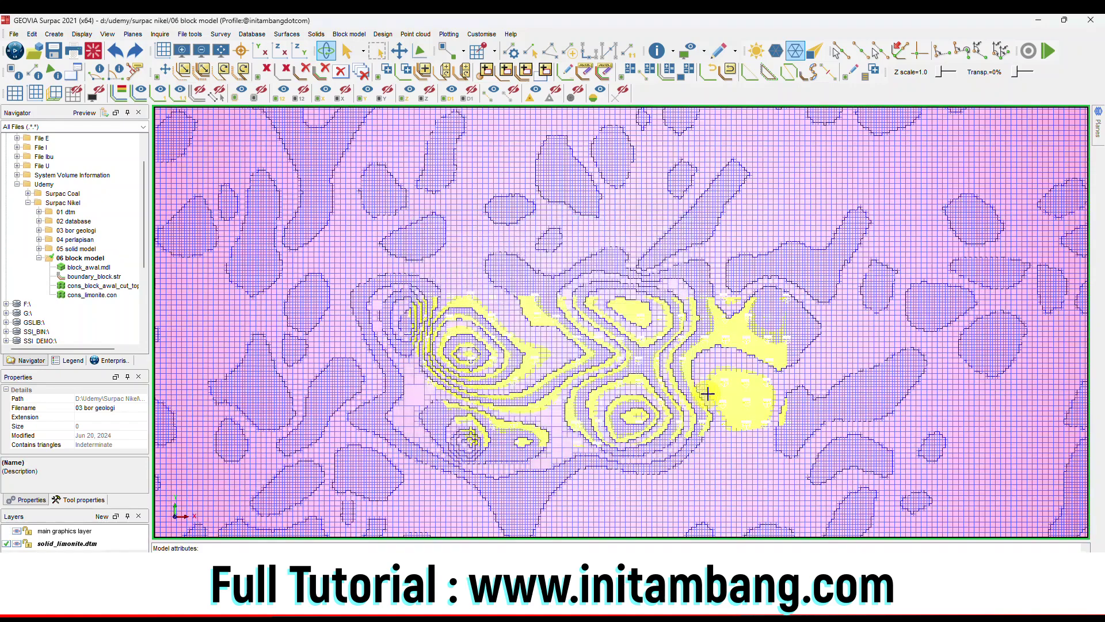
pyautogui.click(733, 387)
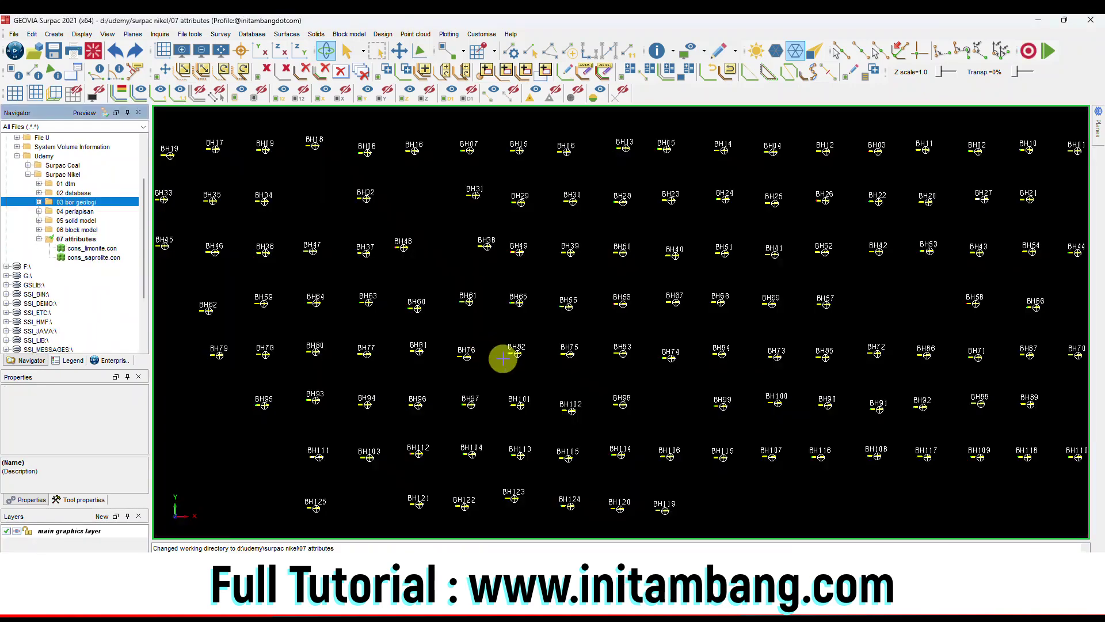
# Create a folder named 08 composite inside Surpac Nikel and set it as the working directory
pyautogui.scroll(-1, 502, 359)
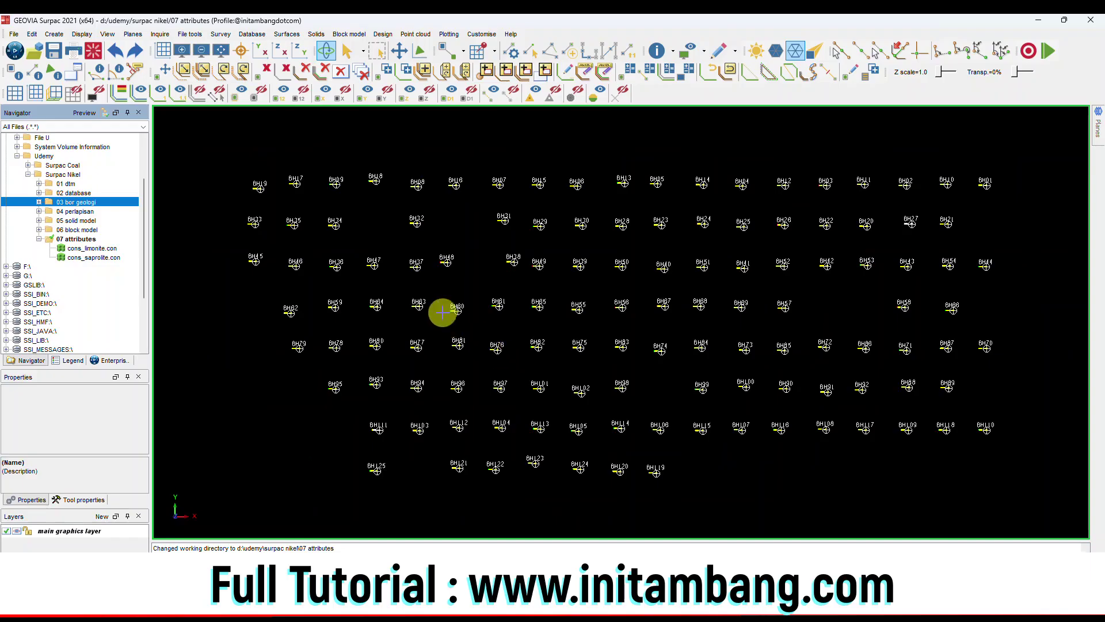
pyautogui.click(69, 175)
pyautogui.rightClick(69, 174)
pyautogui.click(109, 206)
pyautogui.write('08 comp')
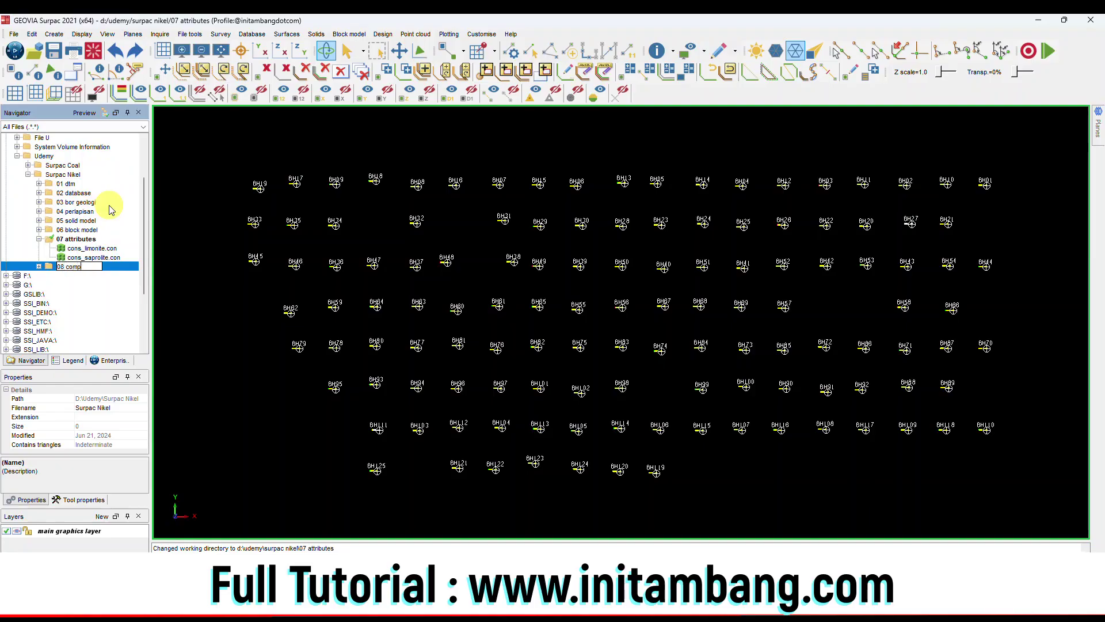
pyautogui.write('osite')
pyautogui.press('Return')
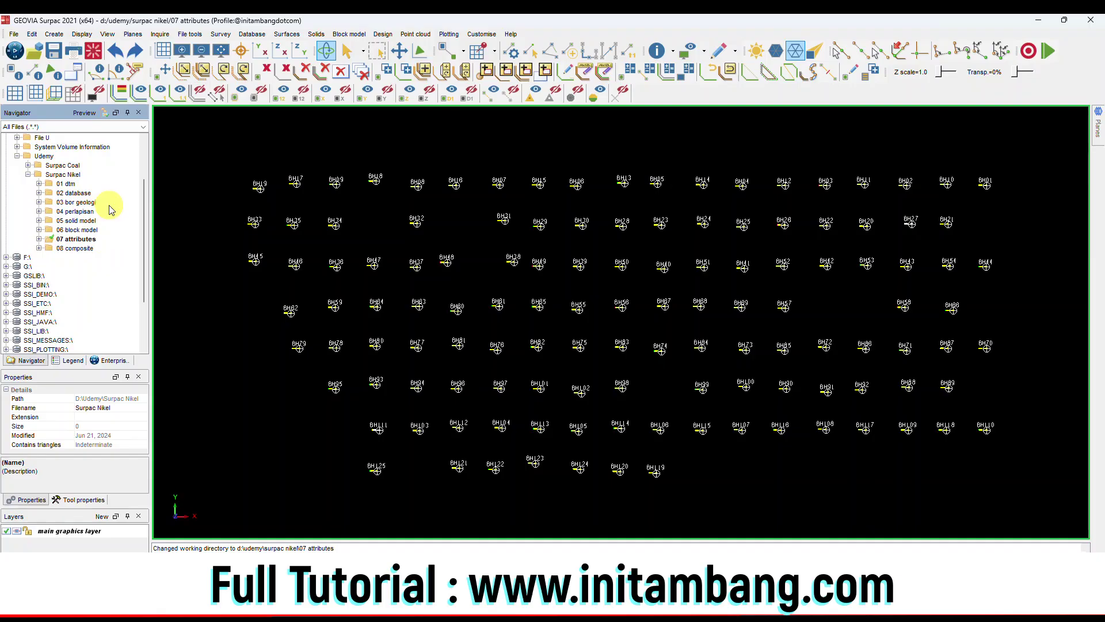
pyautogui.rightClick(74, 248)
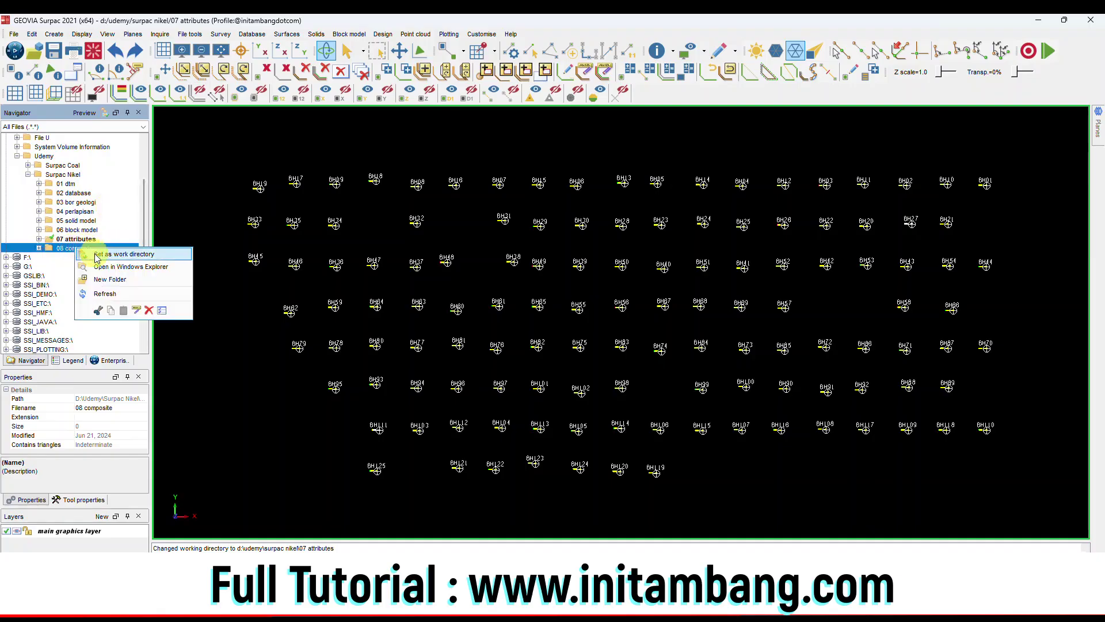
pyautogui.click(96, 254)
pyautogui.doubleClick(97, 257)
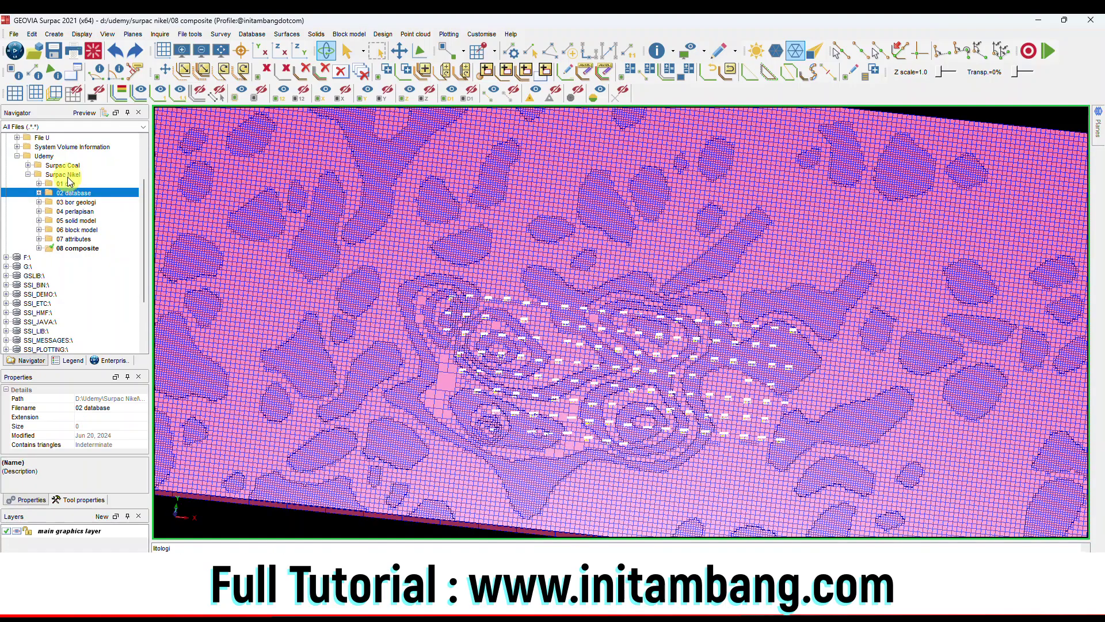
# Create a folder named 09 geostatistik inside Surpac Nikel and set it as the working directory
pyautogui.click(67, 176)
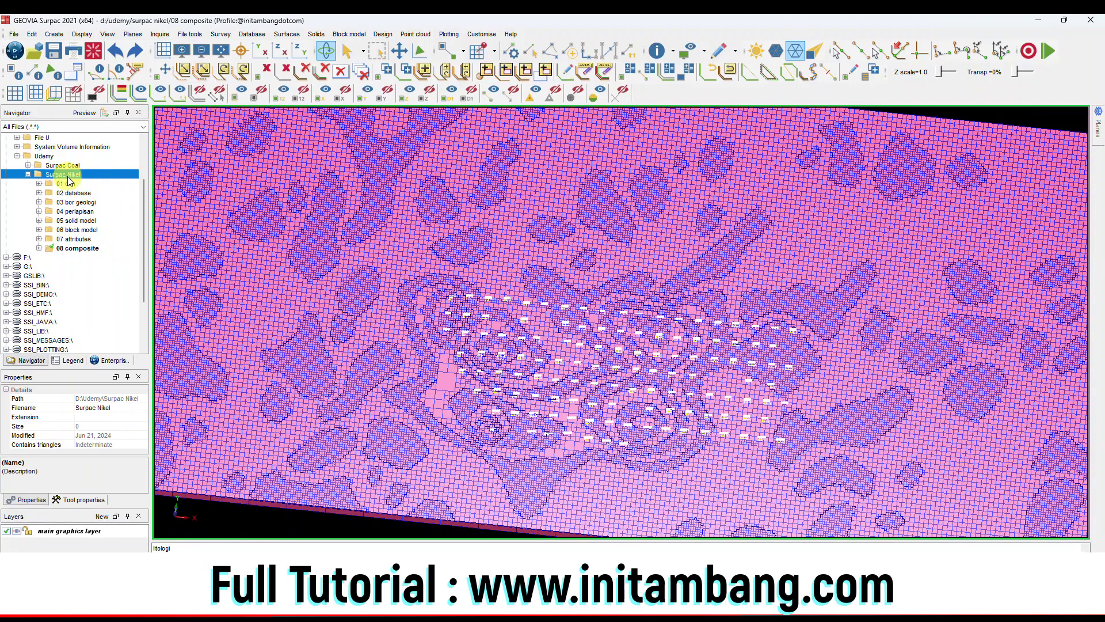
pyautogui.rightClick(68, 179)
pyautogui.click(98, 213)
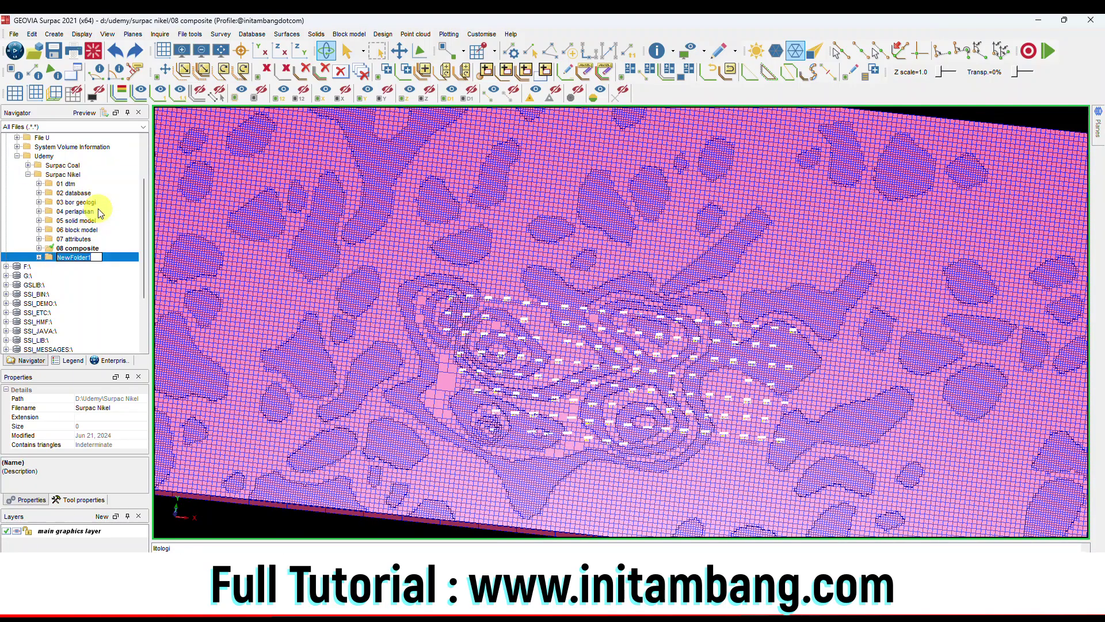
pyautogui.write('09 geostatistik')
pyautogui.press('Return')
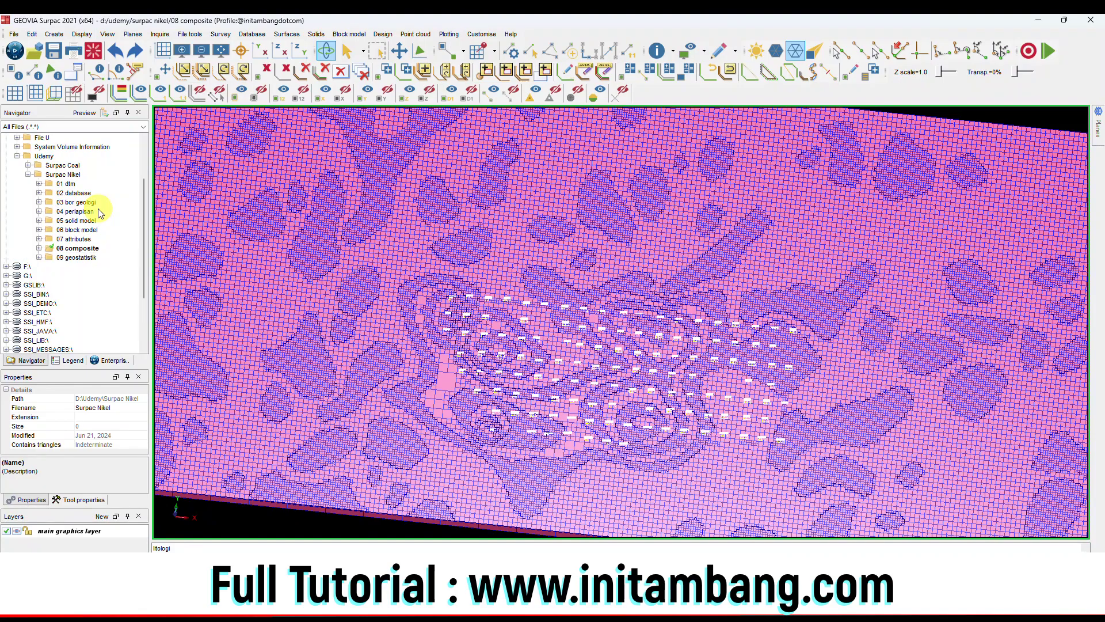
pyautogui.click(85, 258)
pyautogui.rightClick(85, 258)
pyautogui.click(89, 264)
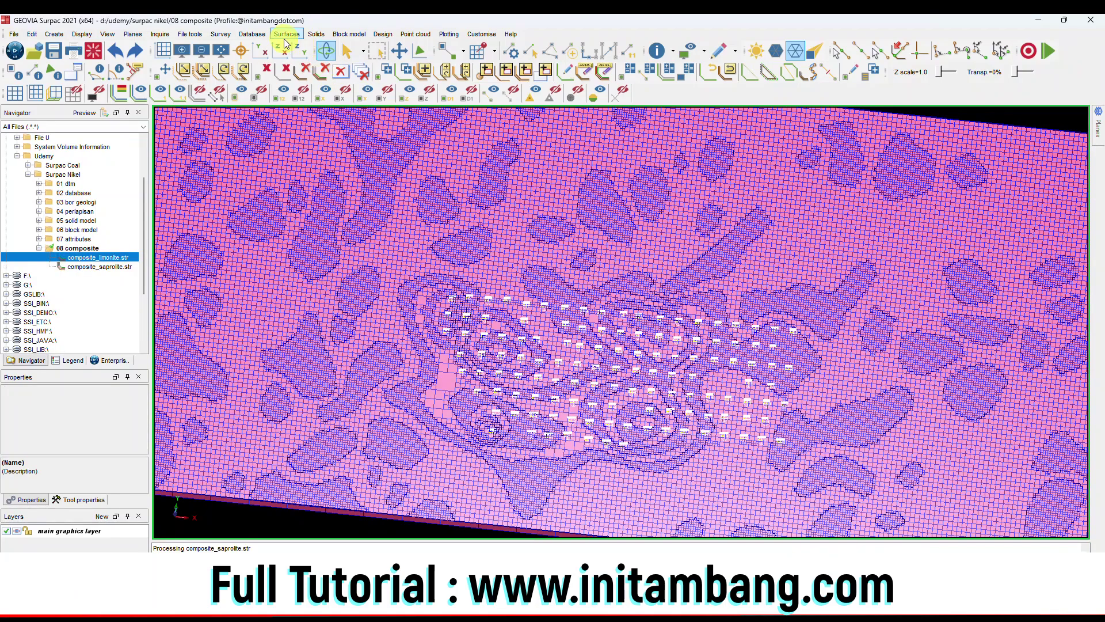
# View the attributes of a single block near the centre of the full block model
pyautogui.click(349, 35)
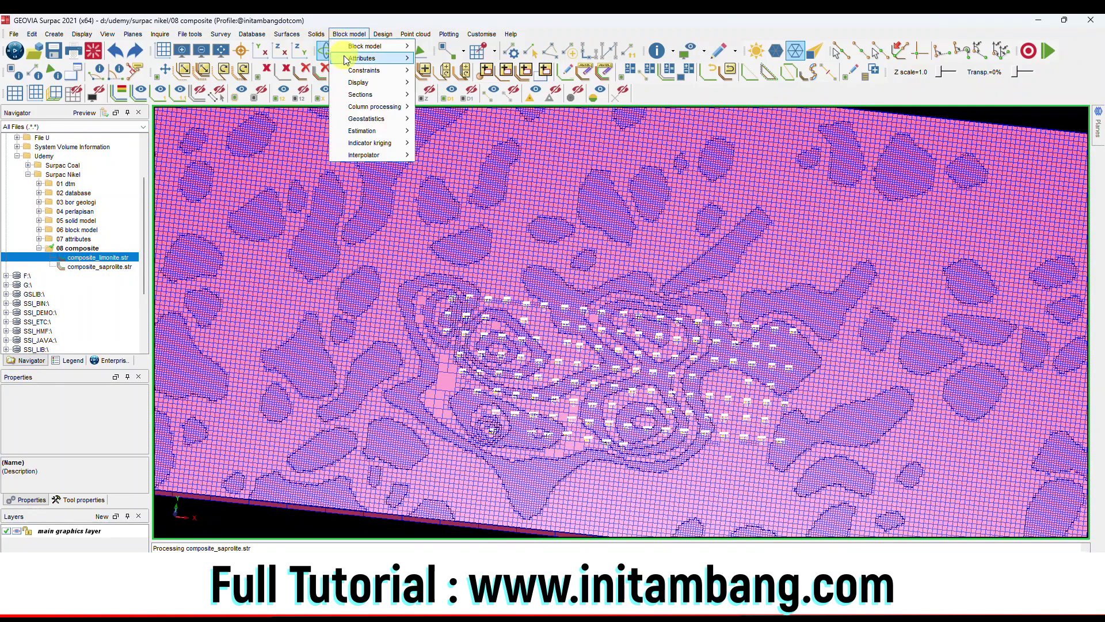
pyautogui.moveTo(369, 58)
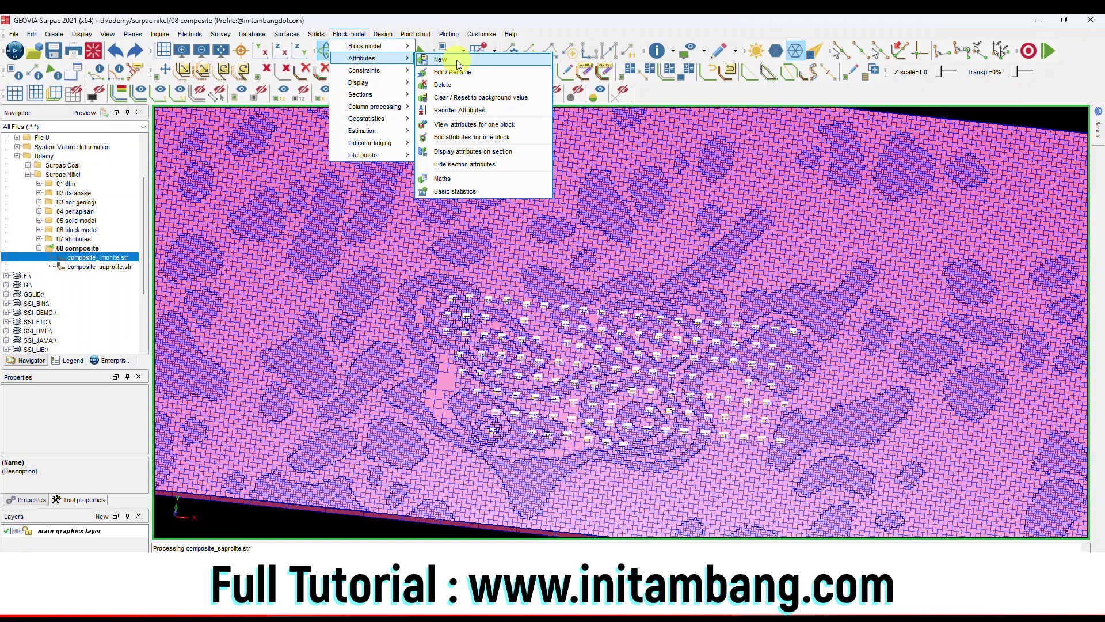
pyautogui.click(457, 124)
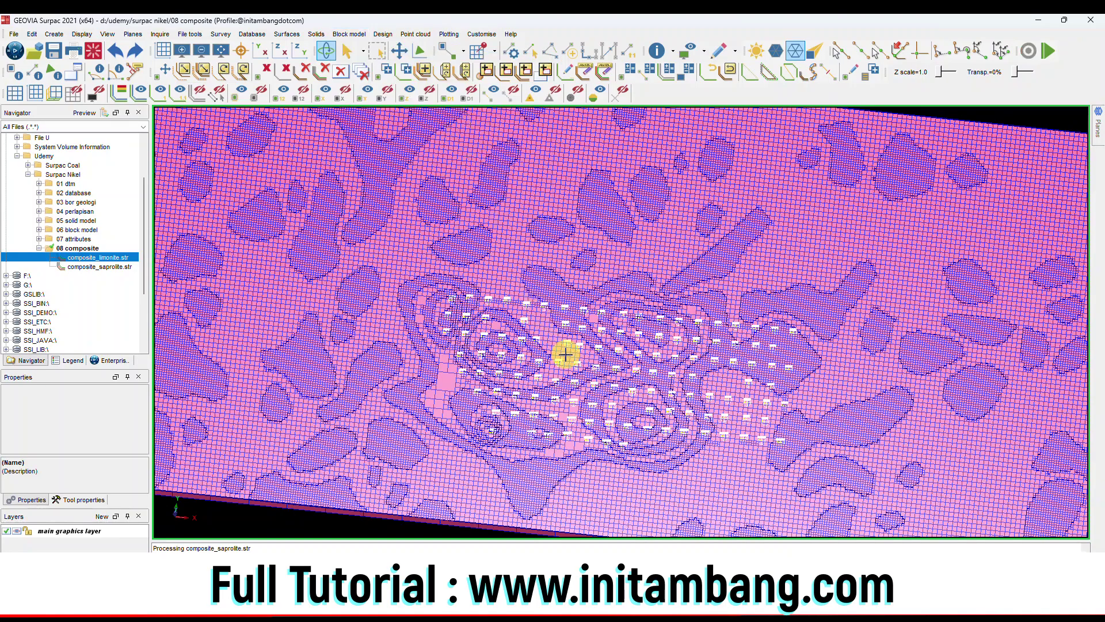
pyautogui.click(545, 346)
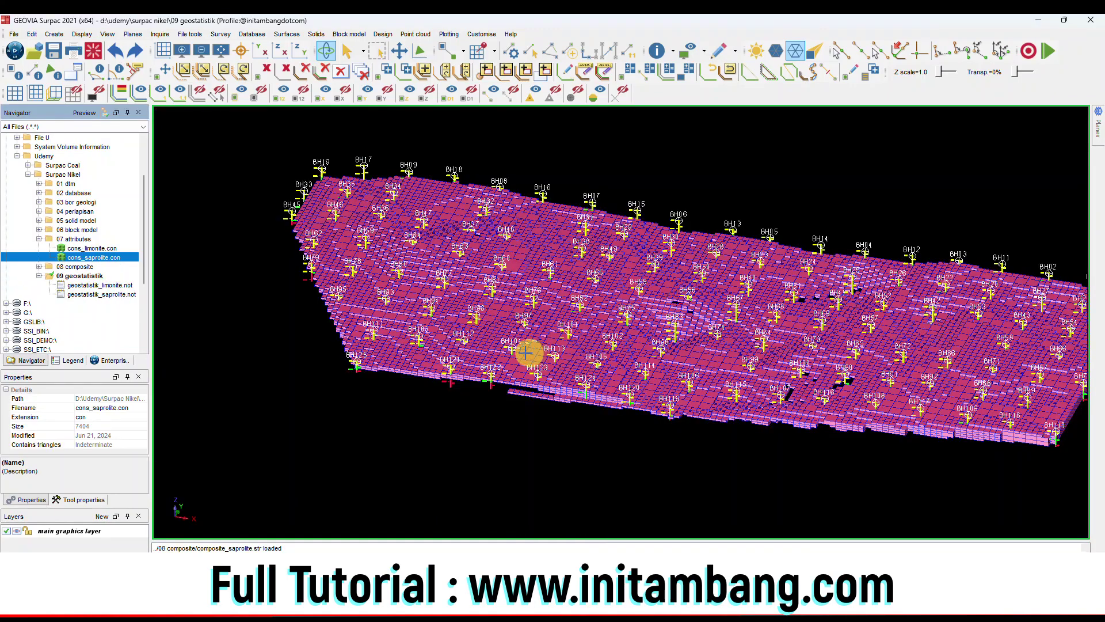
# View the attributes and grade values of one block in the saprolite-constrained model, then close them
pyautogui.click(343, 36)
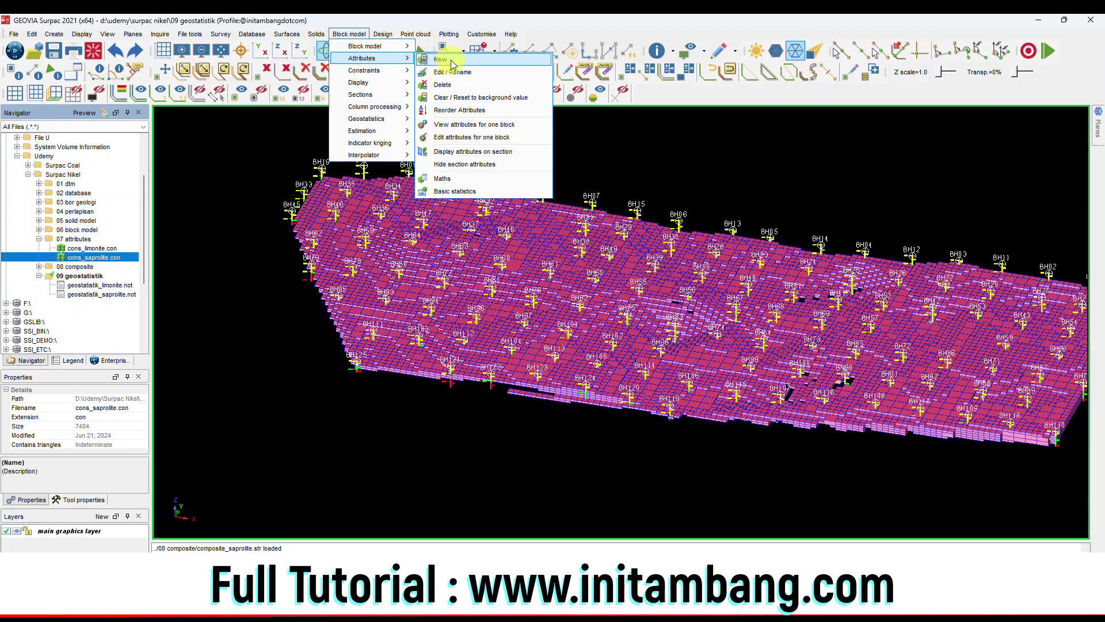
pyautogui.click(453, 136)
pyautogui.click(426, 364)
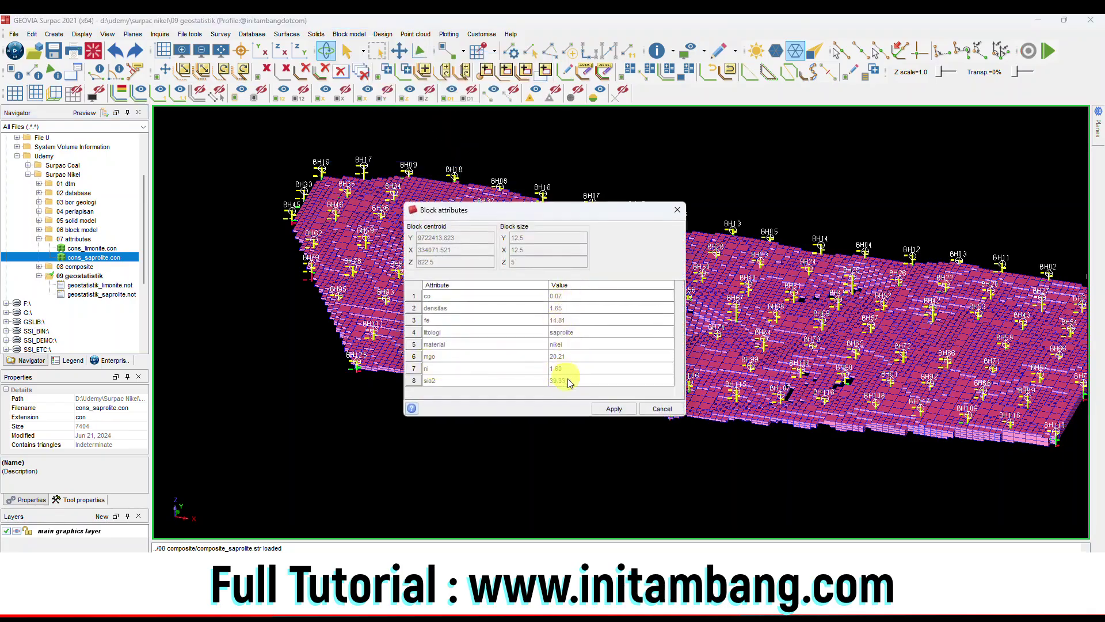
pyautogui.click(606, 408)
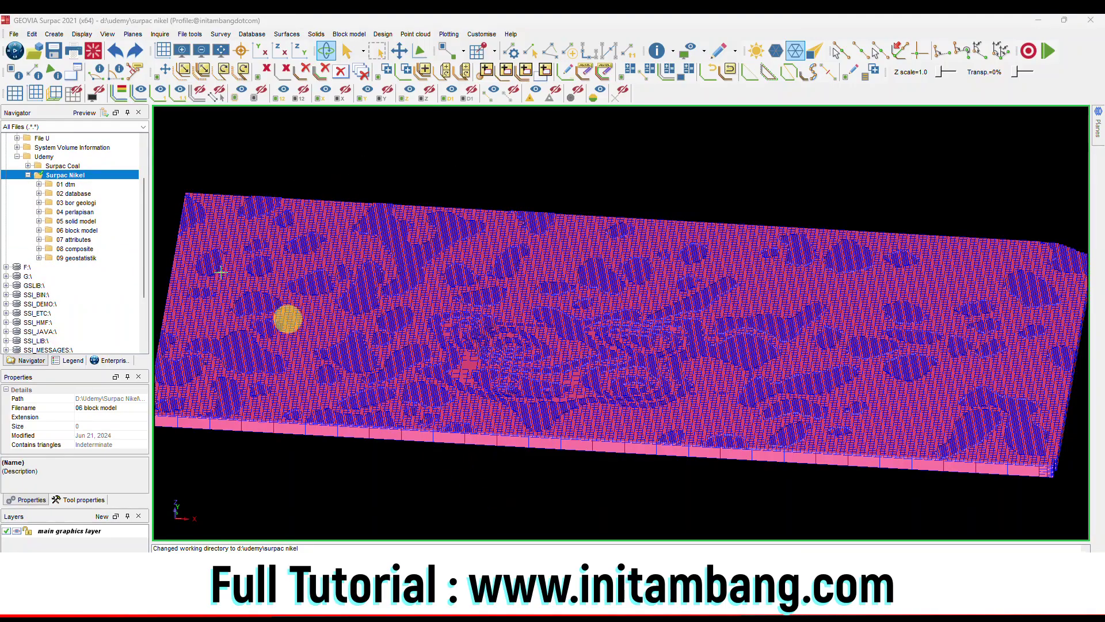
# Create a folder named 10 sumber daya awal inside Surpac Nikel and set it as the working directory
pyautogui.rightClick(79, 179)
pyautogui.click(124, 213)
pyautogui.write('1')
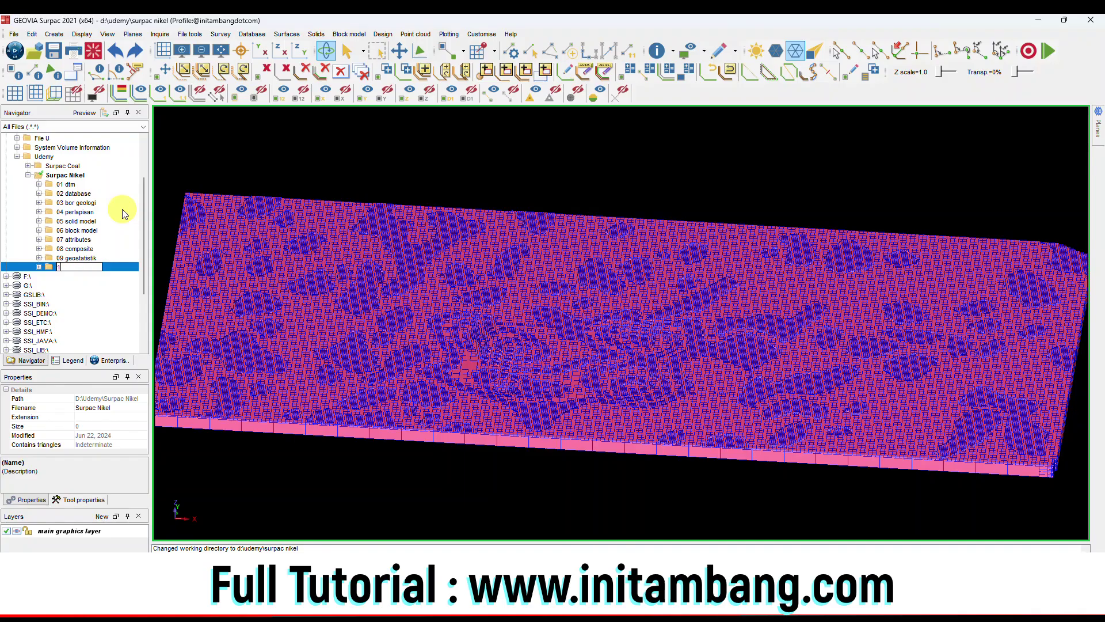
pyautogui.write('0 sumber daya awal')
pyautogui.press('Return')
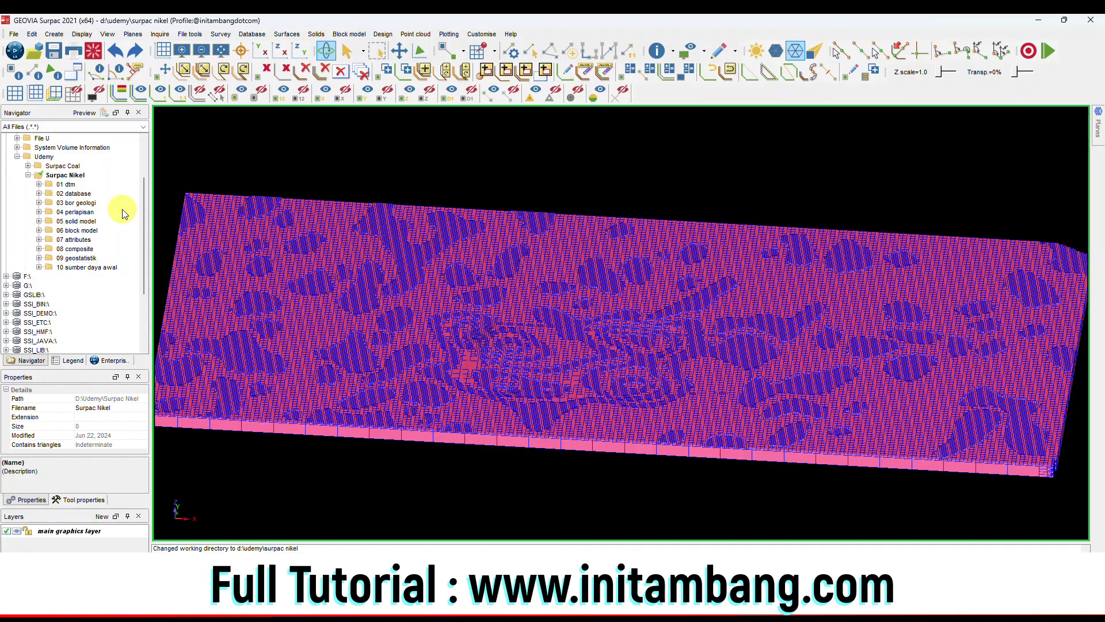
pyautogui.click(88, 266)
pyautogui.rightClick(89, 266)
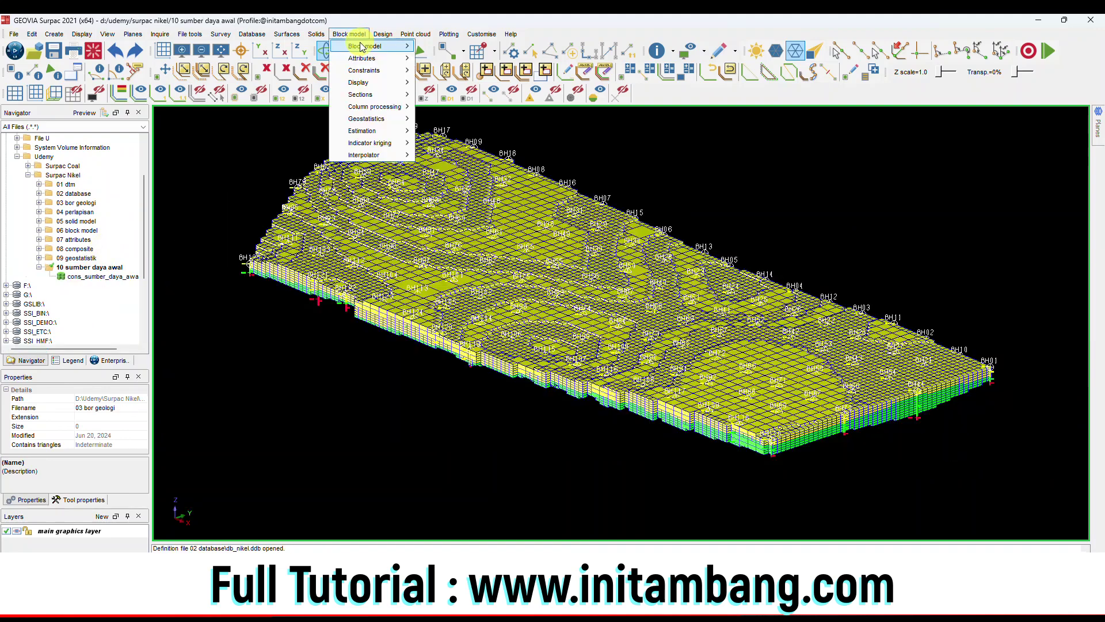
# Set up a standard constrained block model report with vol_sumber_daya_awal as format and output file name, in .csv format
pyautogui.moveTo(368, 46)
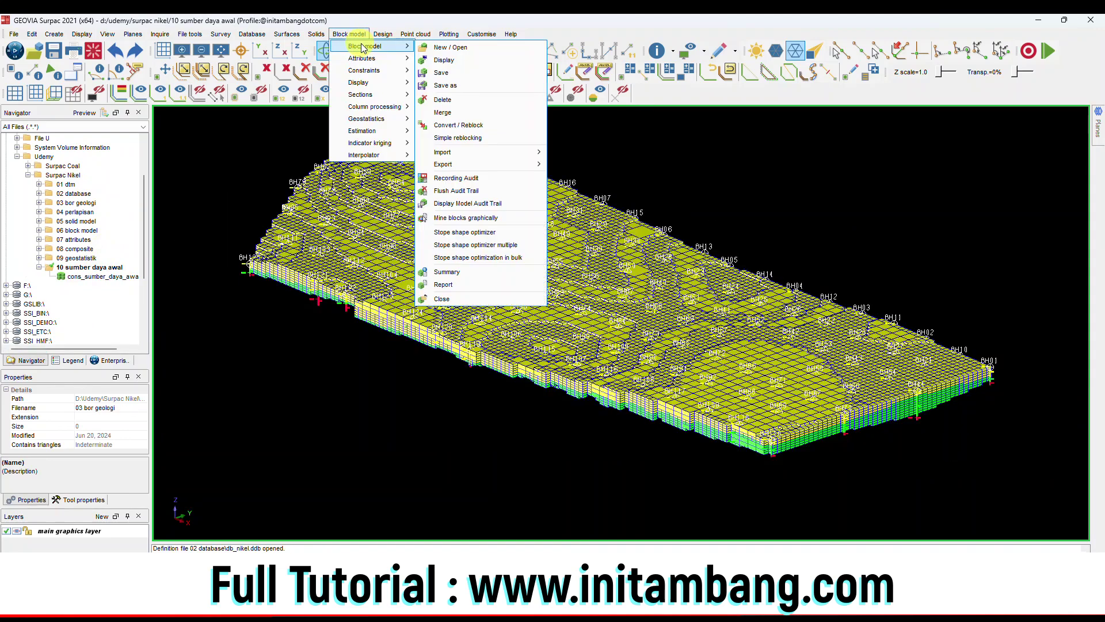
pyautogui.click(454, 285)
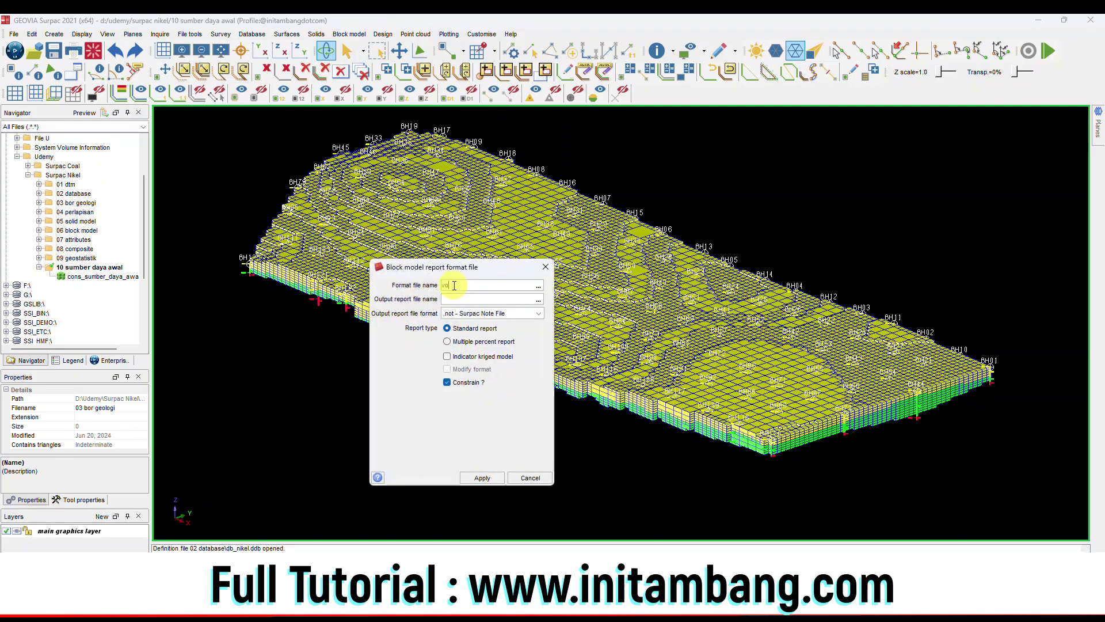
pyautogui.write('vol_sumber_daya')
pyautogui.doubleClick(454, 285)
pyautogui.hotkey('ctrl', 'c')
pyautogui.click(454, 298)
pyautogui.hotkey('ctrl', 'v')
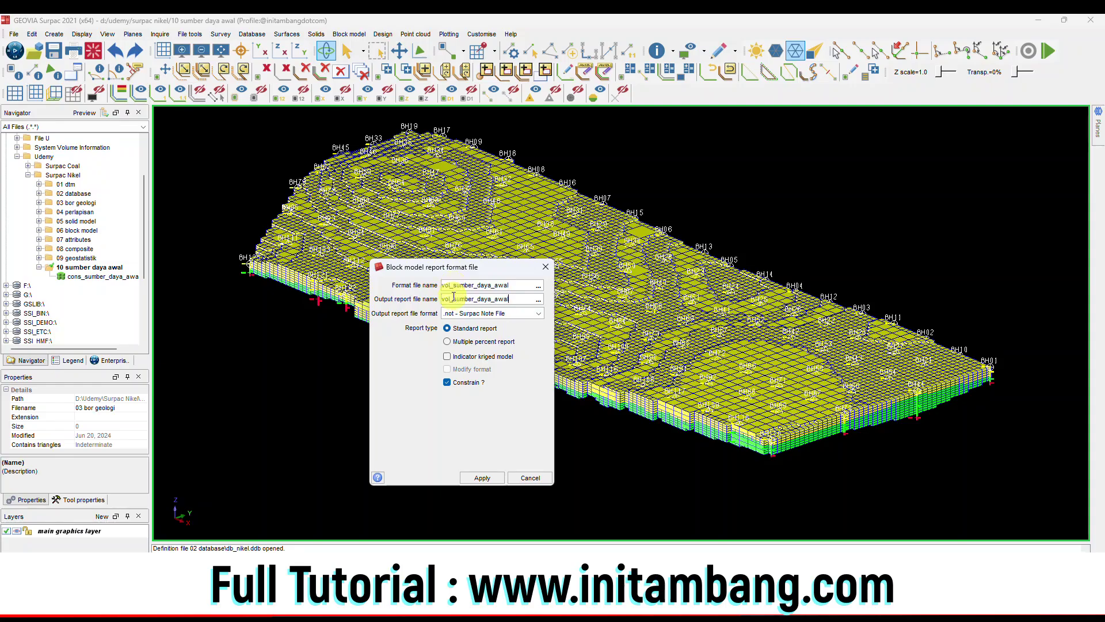
pyautogui.click(483, 315)
pyautogui.click(480, 335)
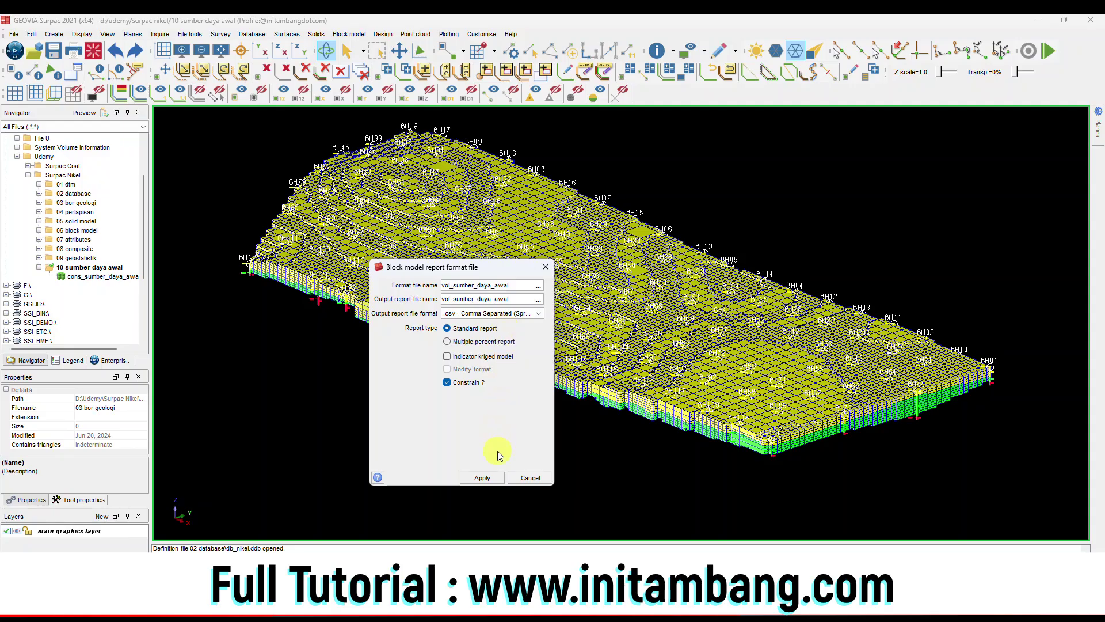
pyautogui.click(483, 477)
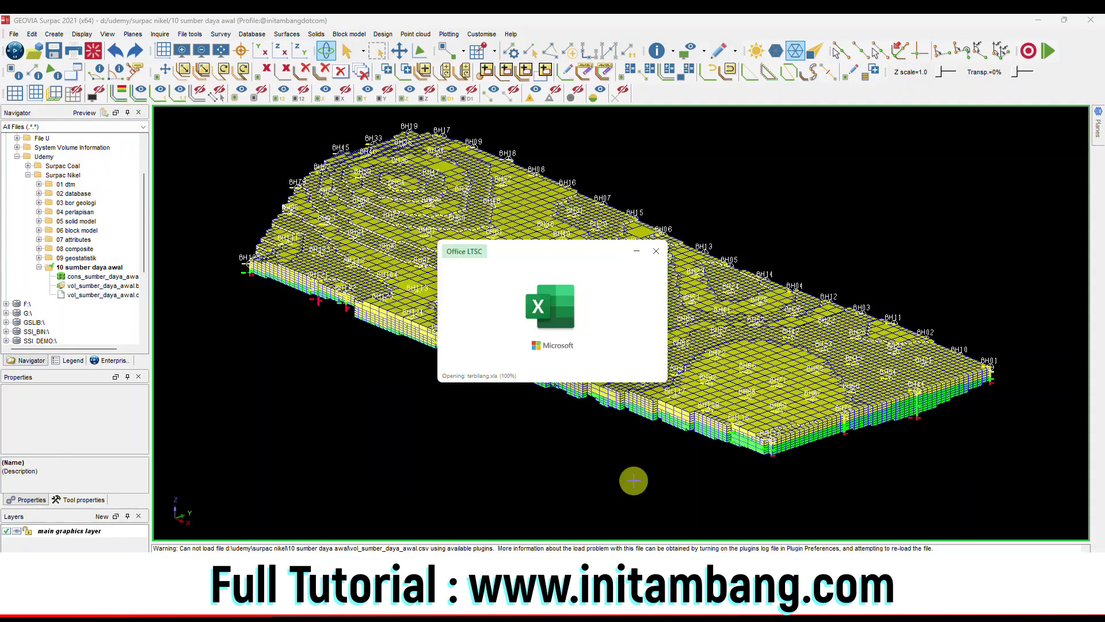
# In the Excel report, apply the comma number style to the Volume and Tonnes values in D16:E22
pyautogui.moveTo(148, 382); pyautogui.dragTo(183, 450)
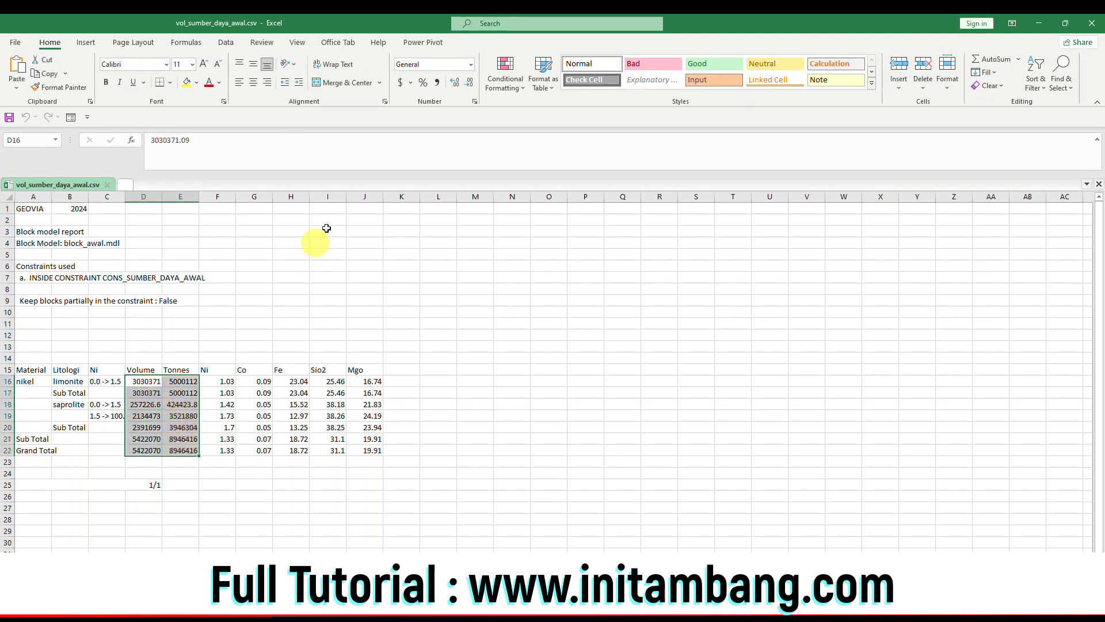
pyautogui.click(437, 83)
pyautogui.click(307, 471)
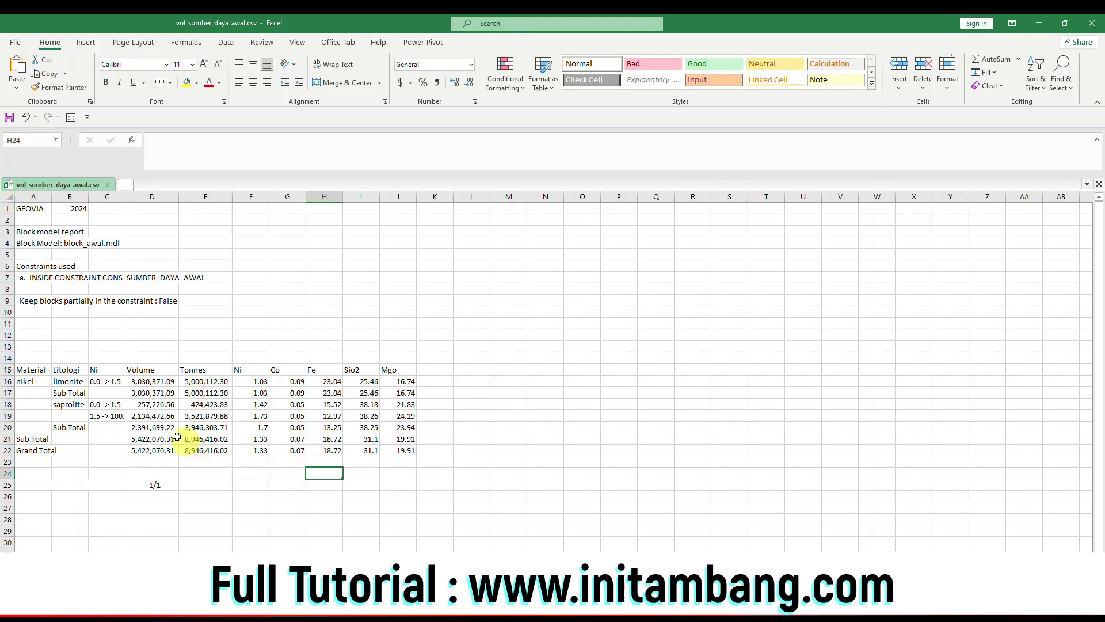
pyautogui.click(76, 404)
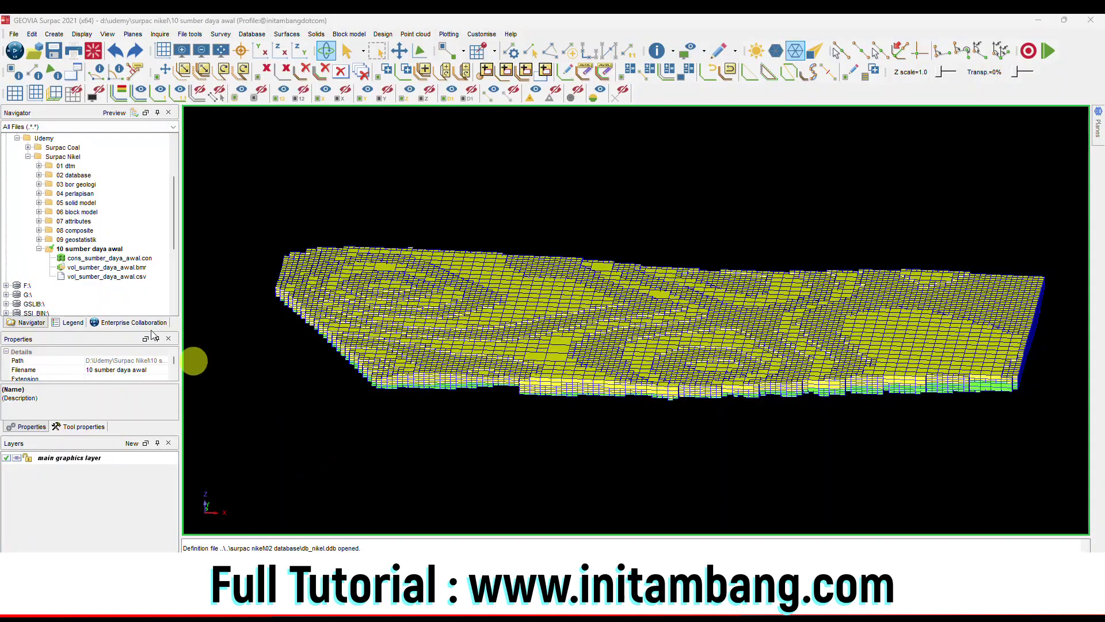
# Create a folder named 11 pit optimasi inside Surpac Nikel and set it as the working directory
pyautogui.click(35, 251)
pyautogui.click(38, 249)
pyautogui.rightClick(75, 158)
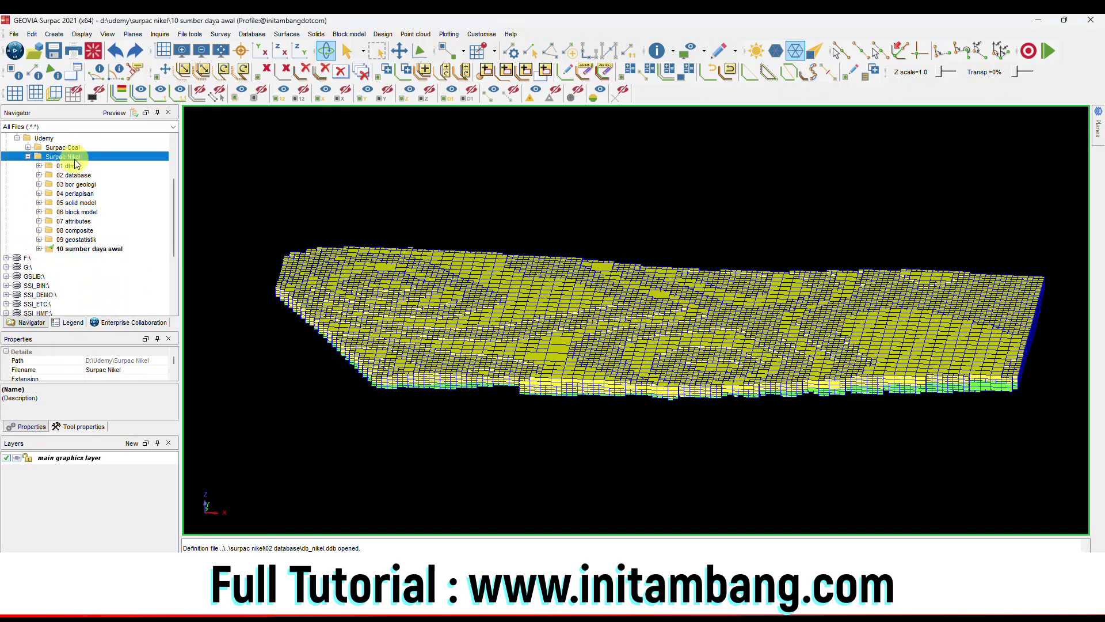
pyautogui.click(98, 192)
pyautogui.write('11 pit optimasi')
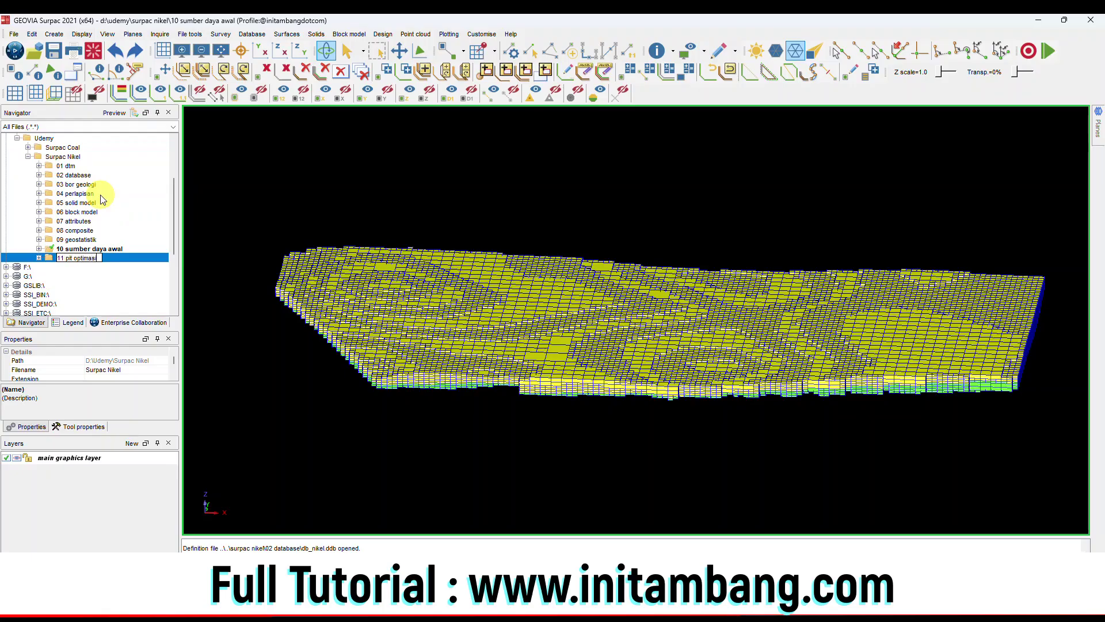
pyautogui.press('Return')
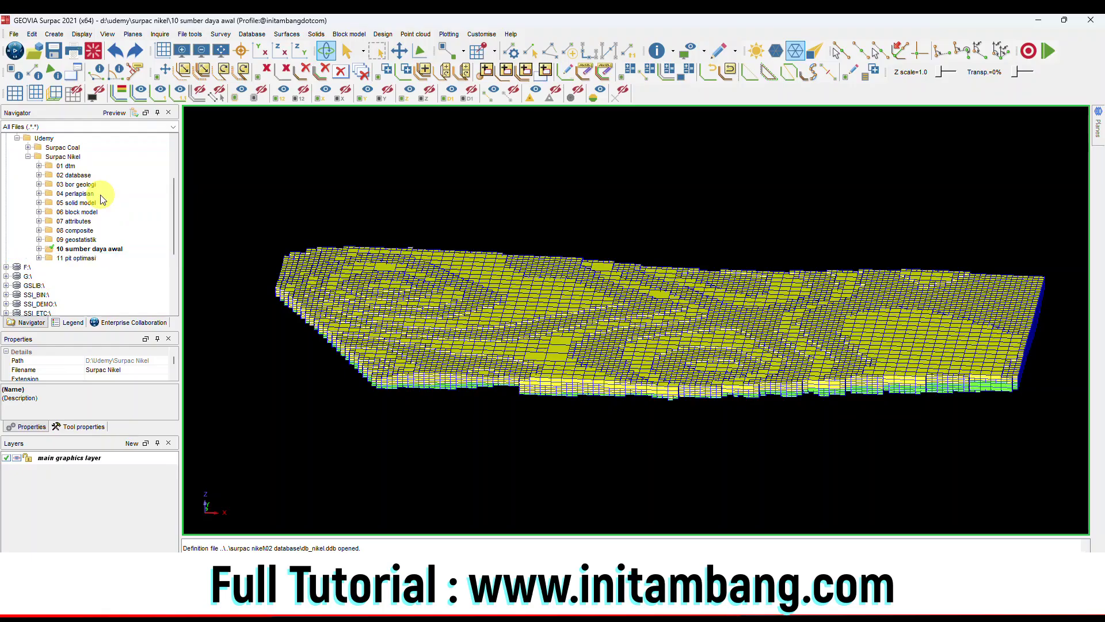
pyautogui.rightClick(90, 258)
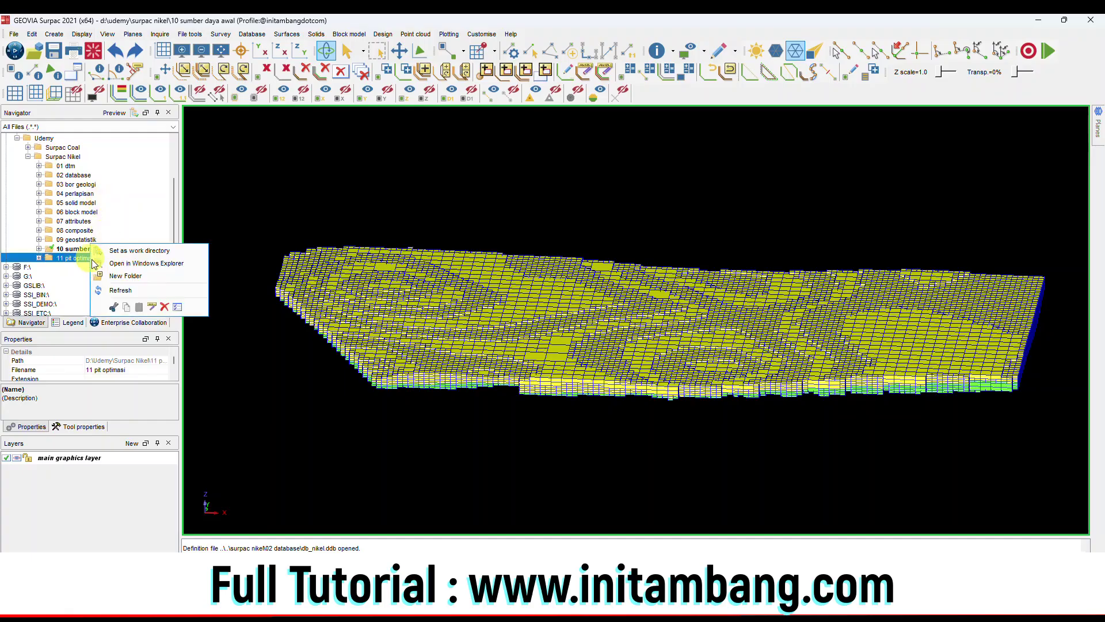
pyautogui.click(114, 252)
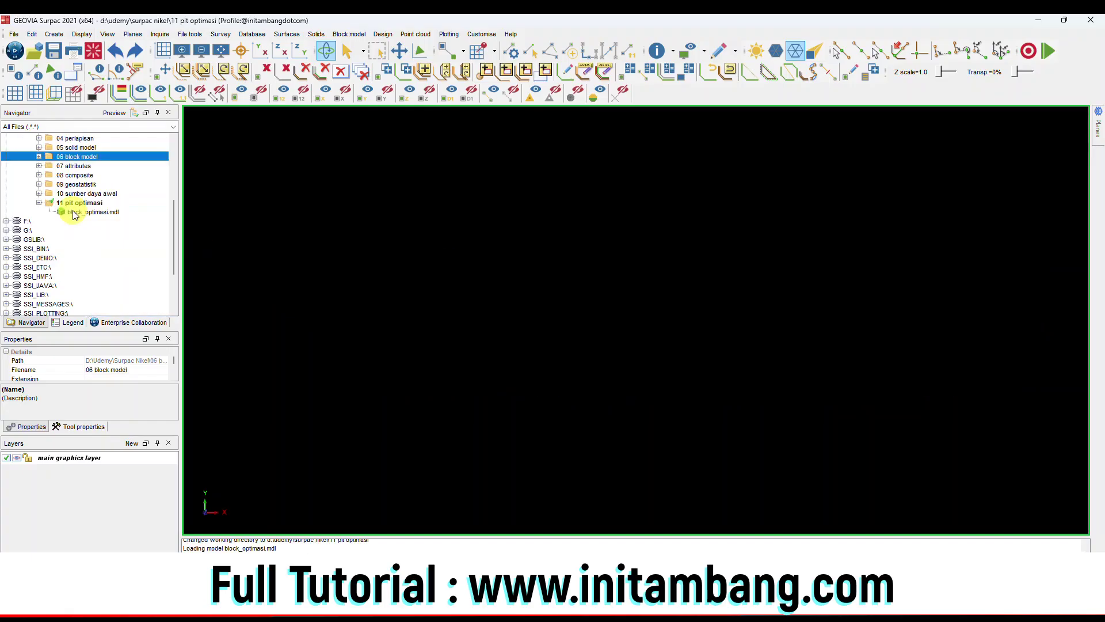
# Export the block_optimasi model to Whittle as pit_optimasi and open the exported parameters file
pyautogui.scroll(1, 75, 211)
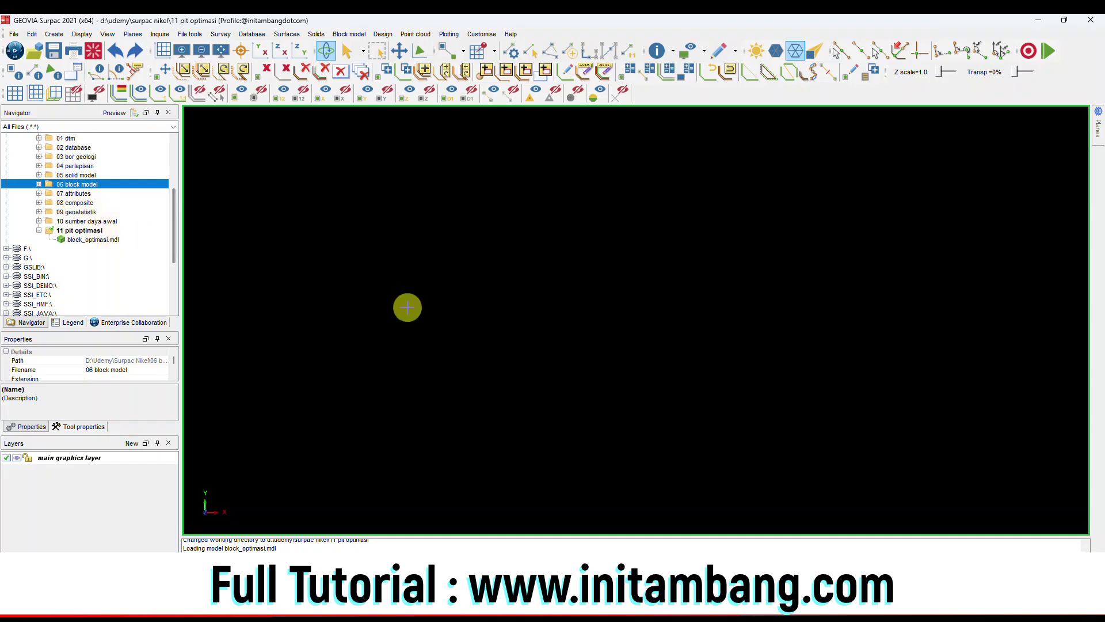
pyautogui.click(361, 35)
pyautogui.moveTo(361, 46)
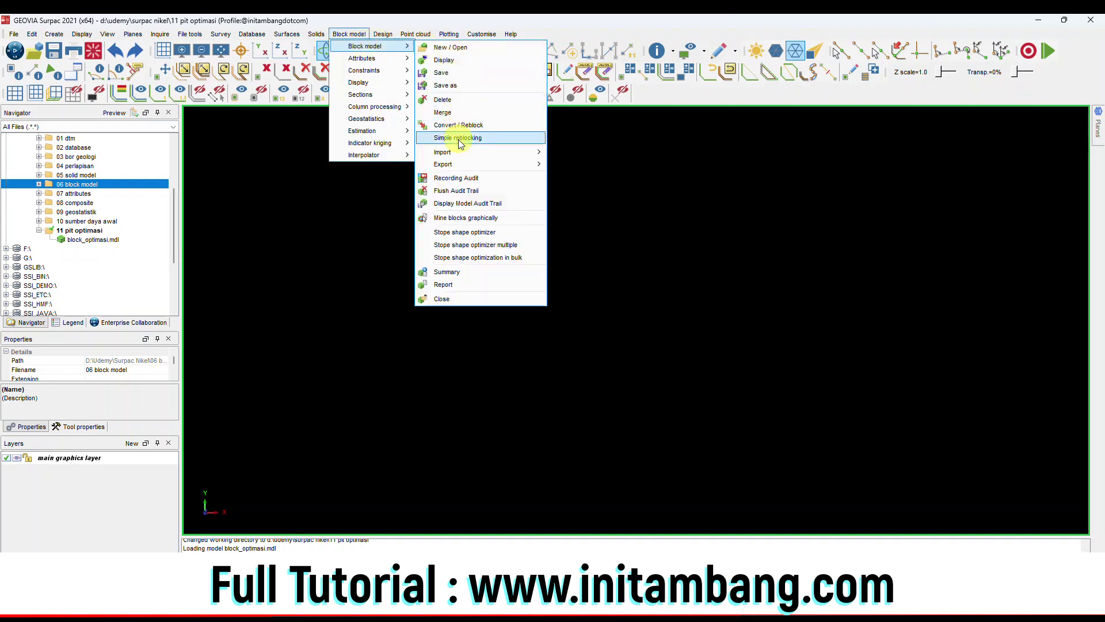
pyautogui.moveTo(462, 167)
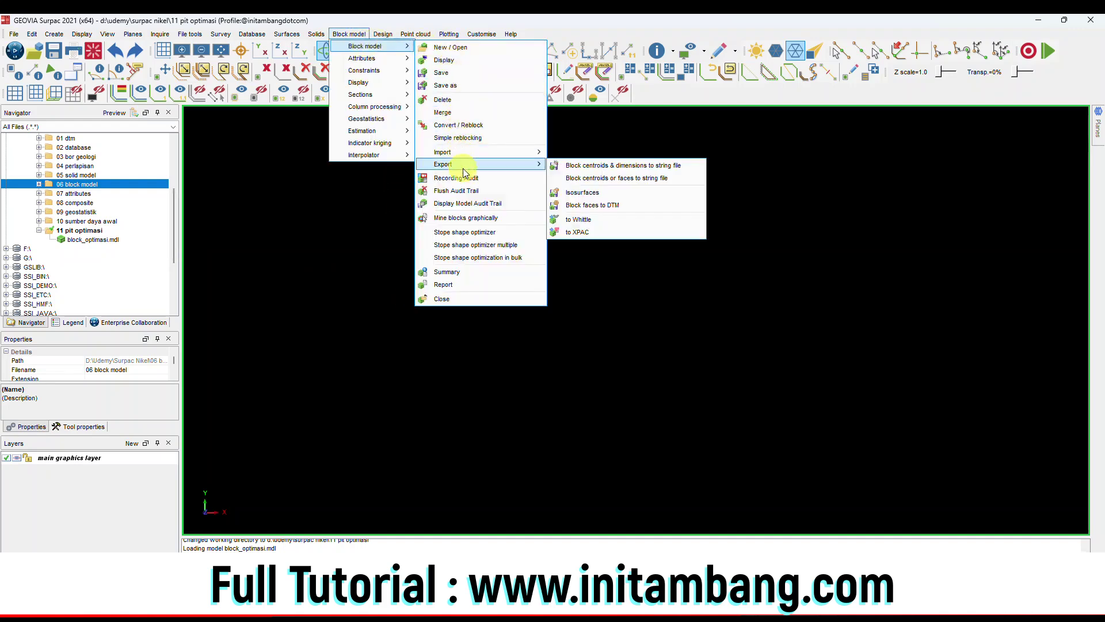
pyautogui.click(585, 218)
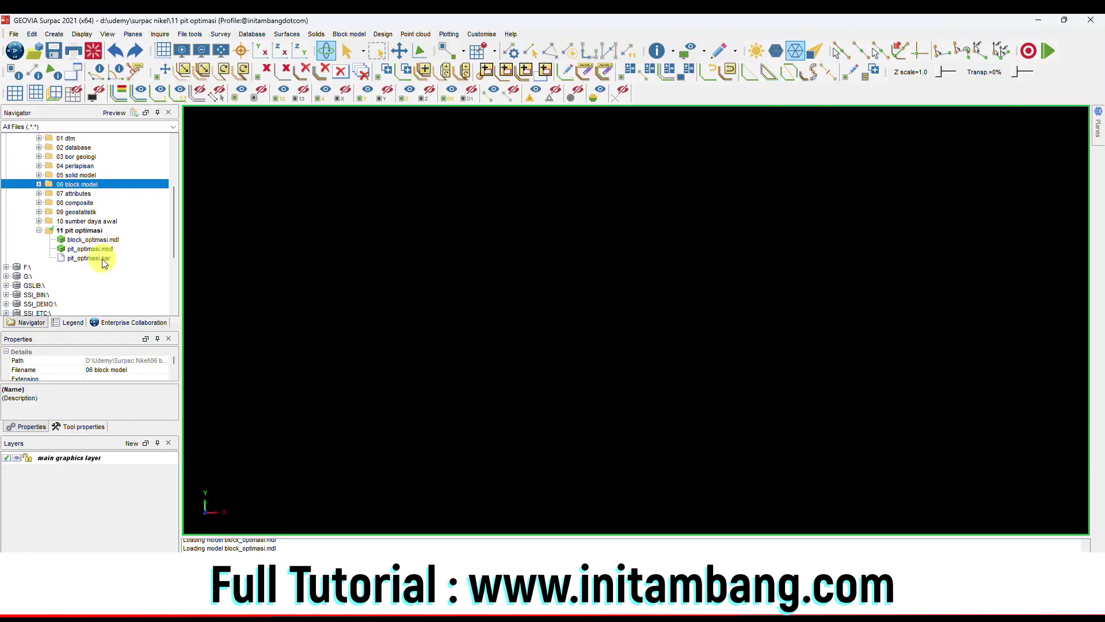
pyautogui.doubleClick(105, 263)
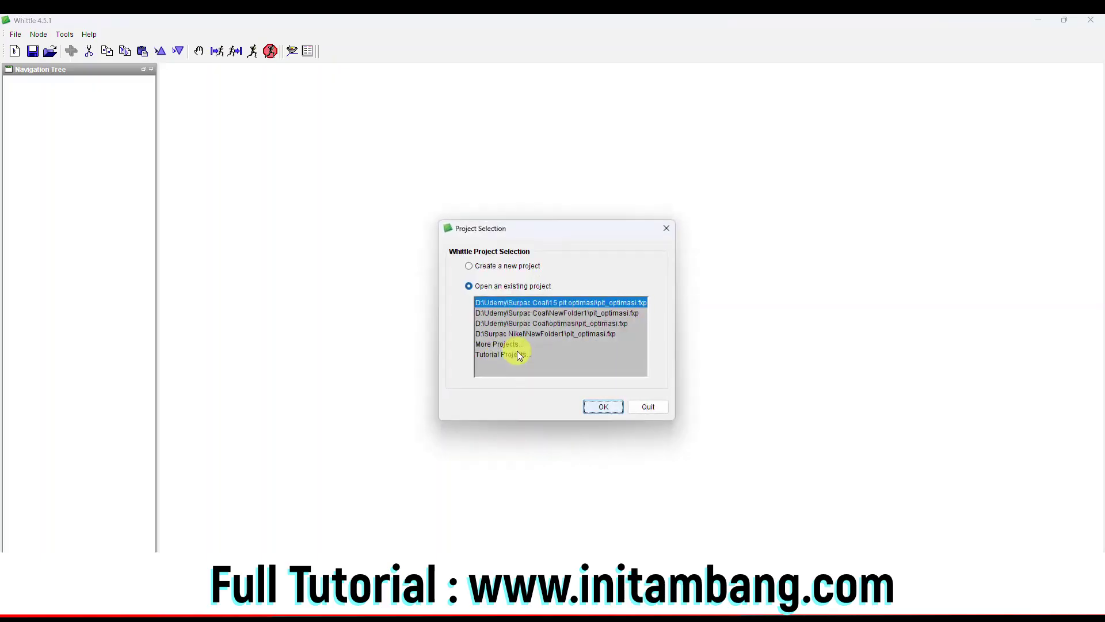
# In Whittle, start a new project with D:\Udemy\Surpac Nikel\11 pit optimasi as its project directory
pyautogui.click(496, 267)
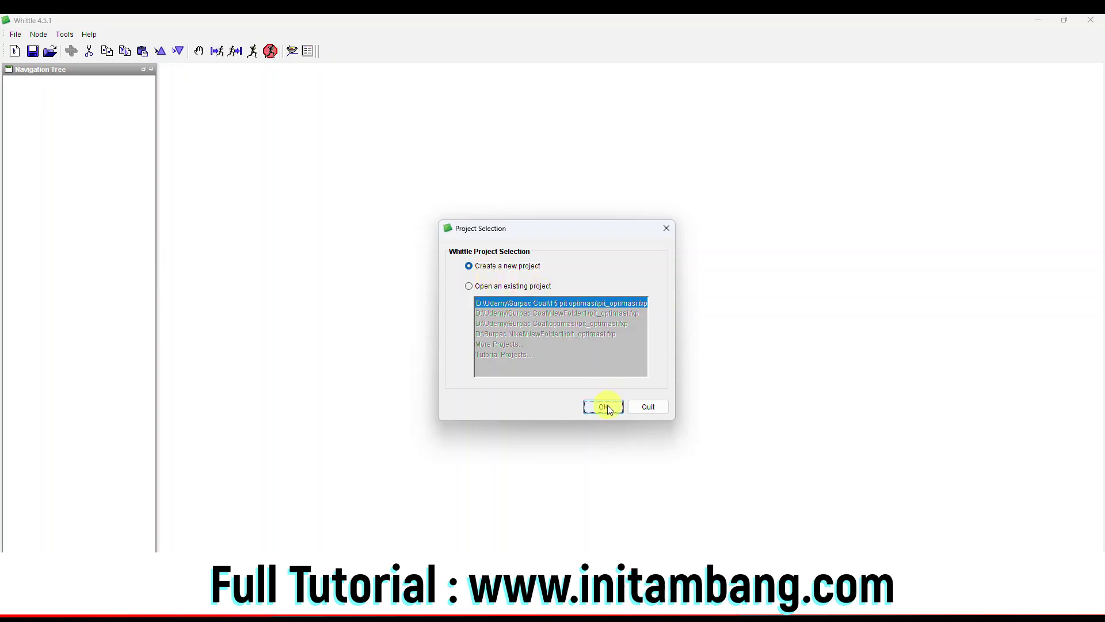
pyautogui.click(604, 406)
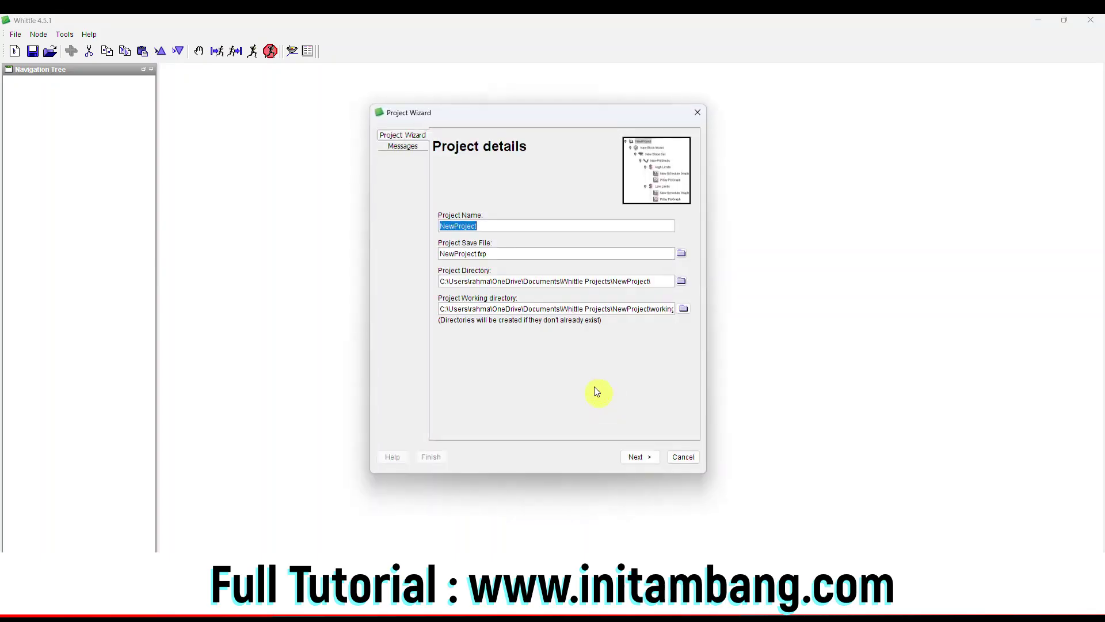
pyautogui.click(681, 281)
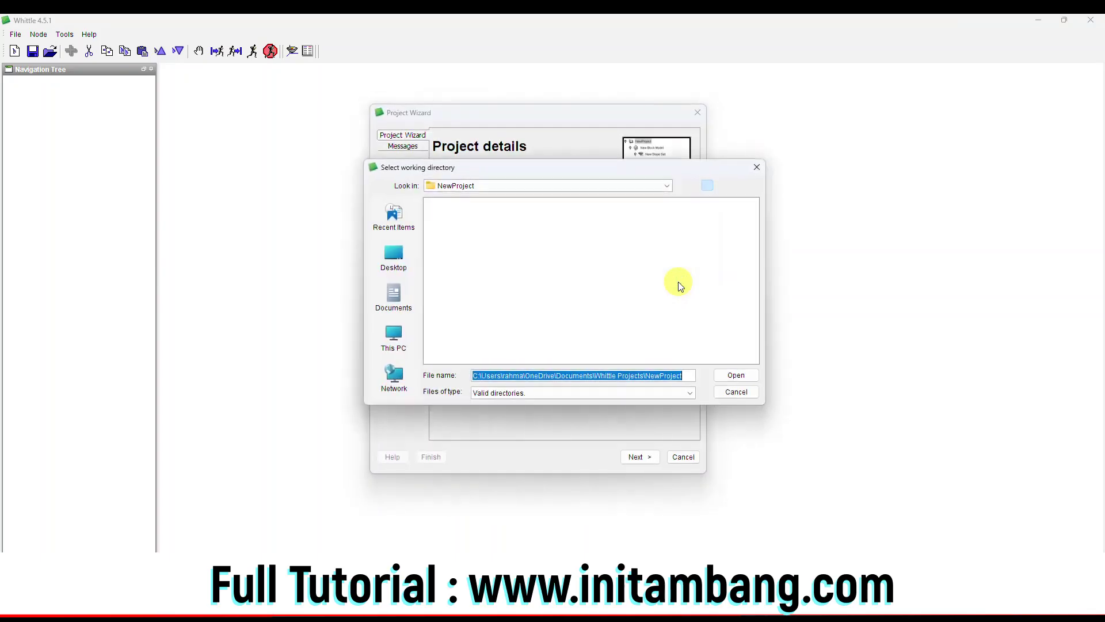
pyautogui.click(593, 186)
pyautogui.click(506, 230)
pyautogui.click(456, 256)
pyautogui.doubleClick(456, 257)
pyautogui.doubleClick(455, 214)
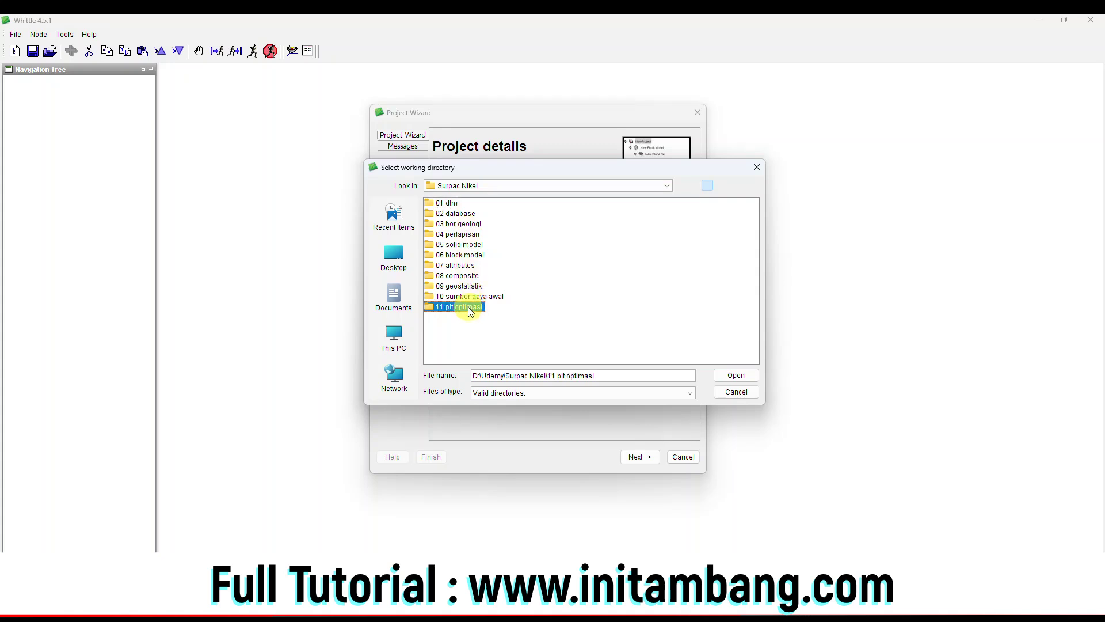
pyautogui.doubleClick(468, 306)
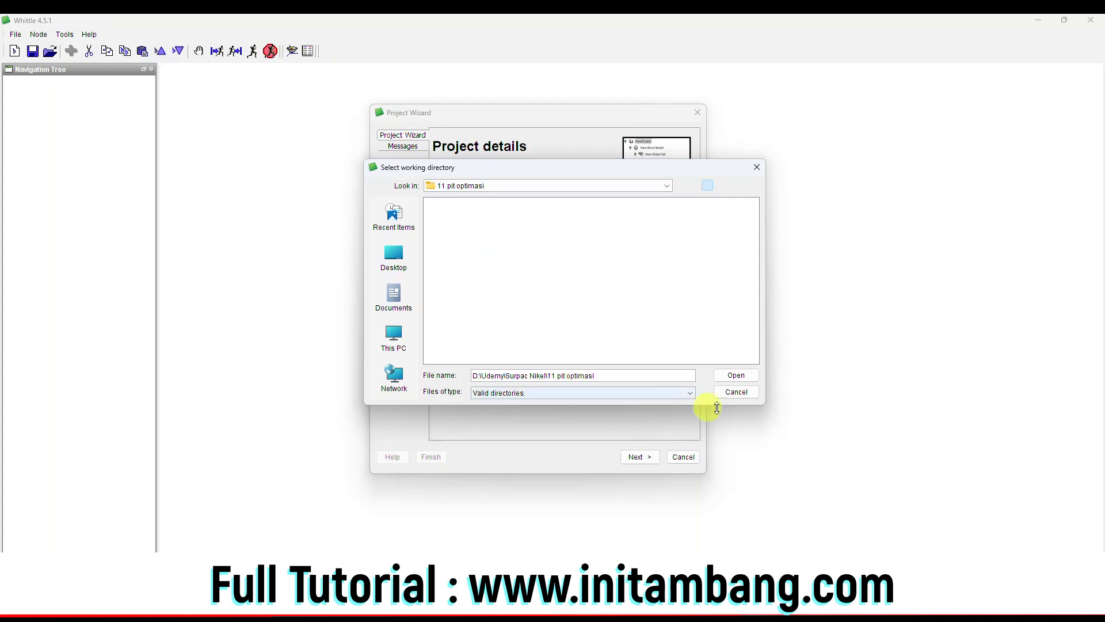
pyautogui.click(735, 374)
# Name the Whittle project pit_optimasi and continue to the model import settings
pyautogui.doubleClick(506, 225)
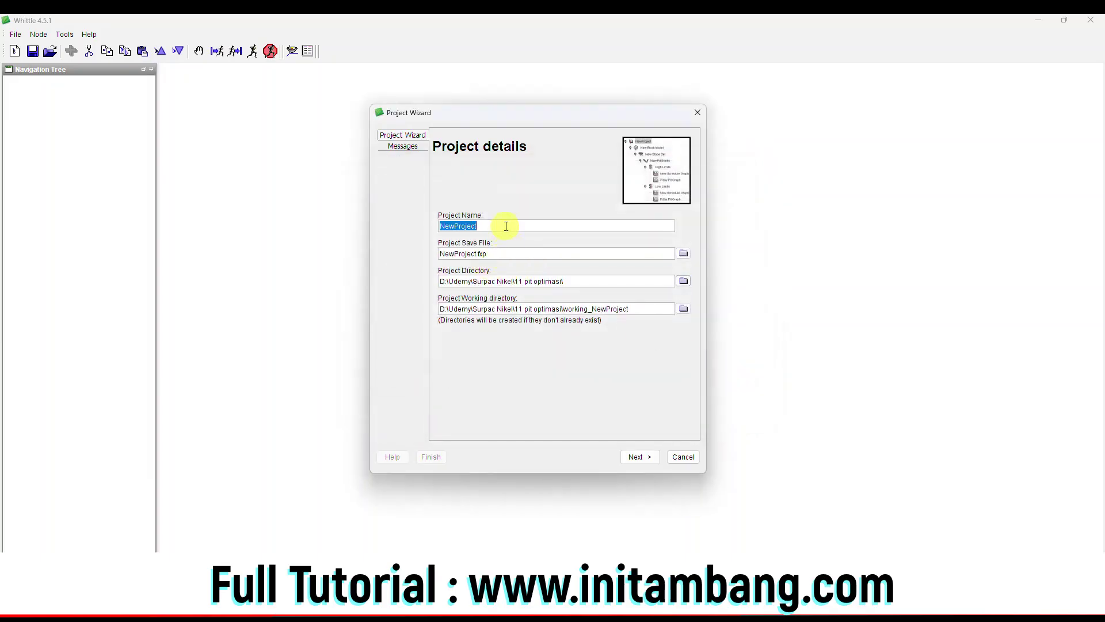
pyautogui.write('pit')
pyautogui.write('_optimasi')
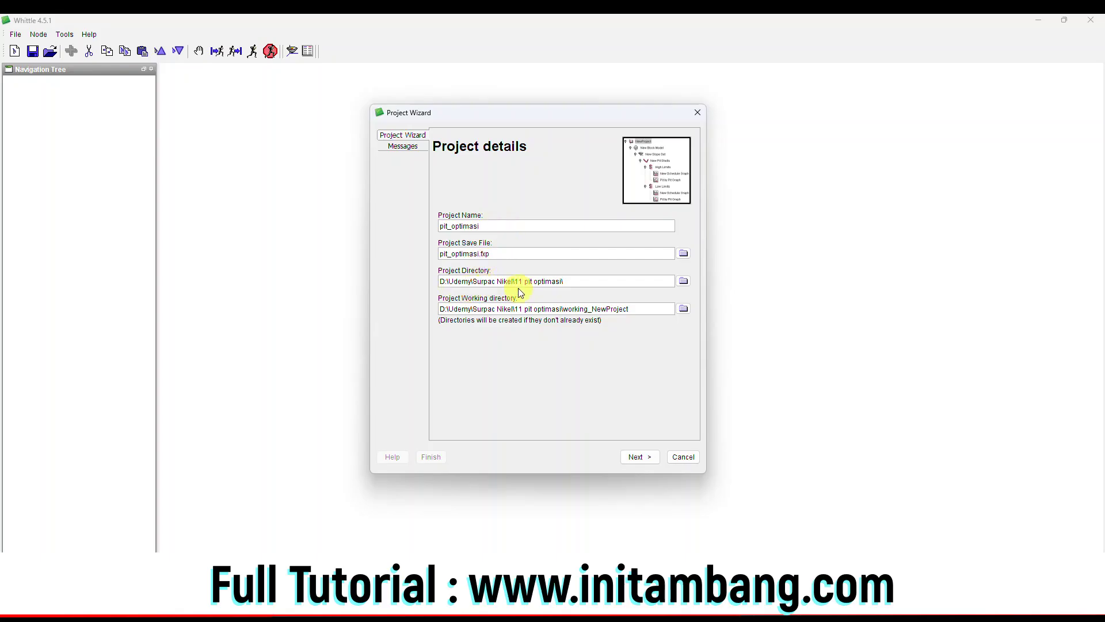
pyautogui.click(640, 457)
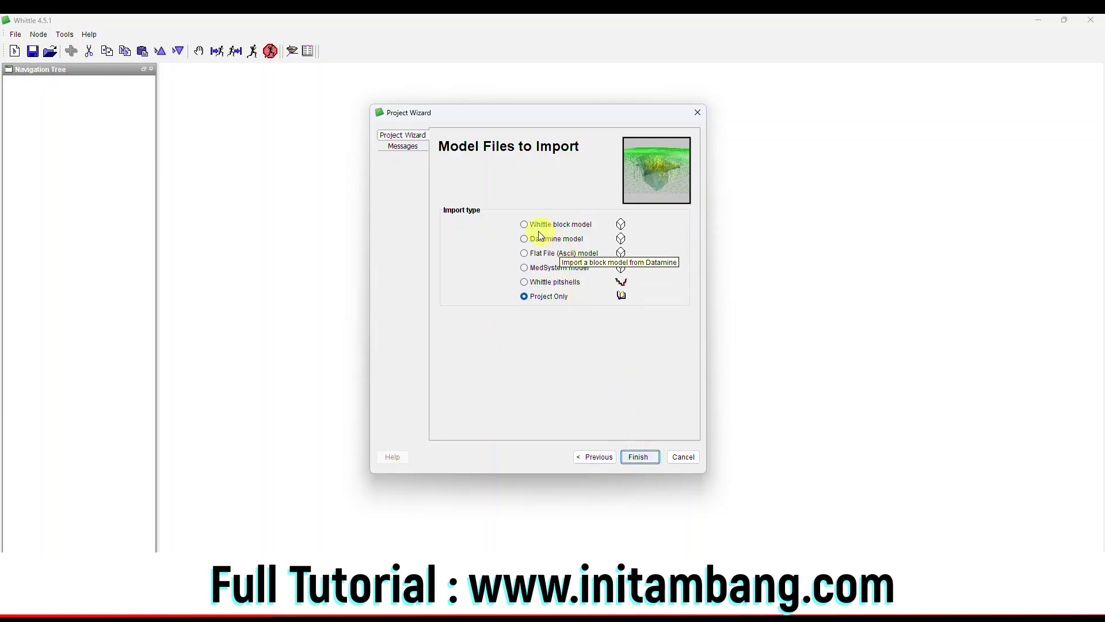
# Set the import type to Whittle block model and load pit_optimasi.mod from the 11 pit optimasi folder in Surpac Nikel
pyautogui.click(524, 226)
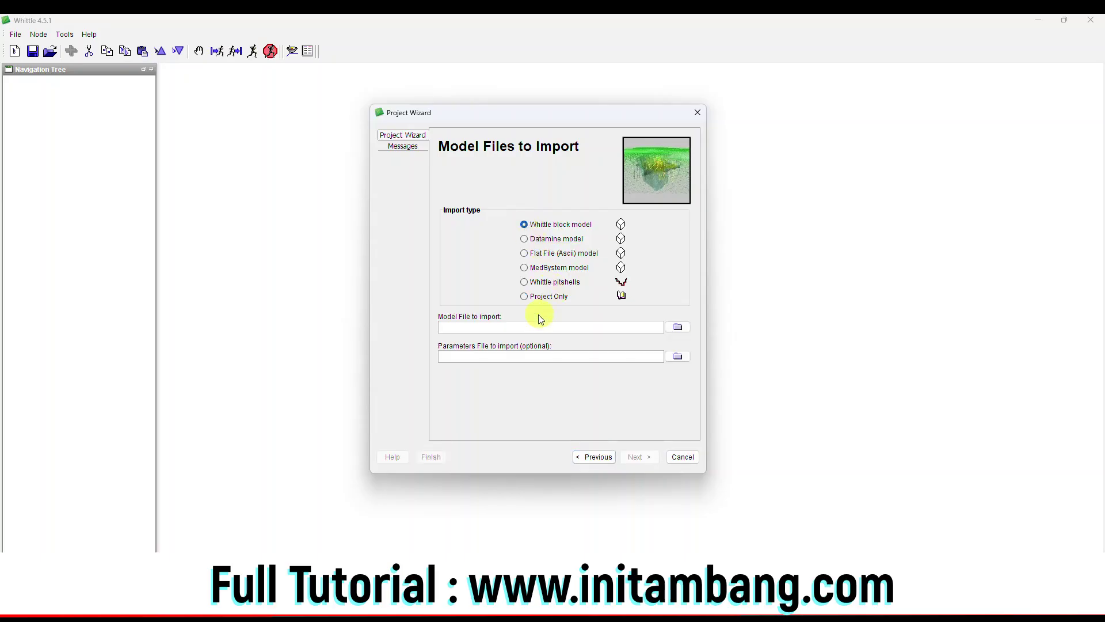
pyautogui.click(672, 328)
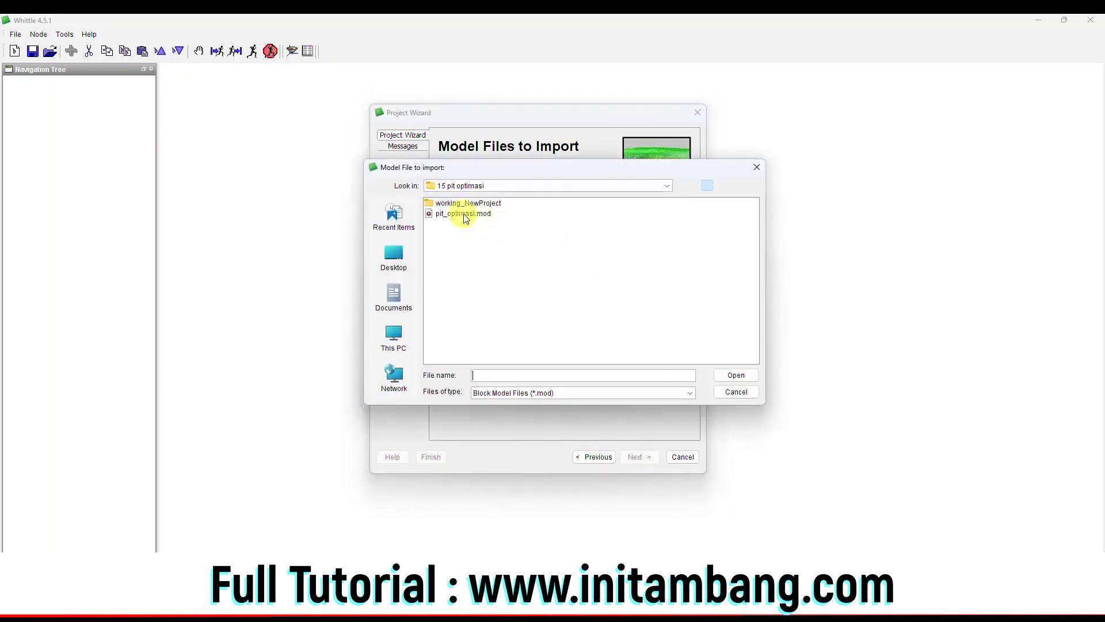
pyautogui.click(666, 185)
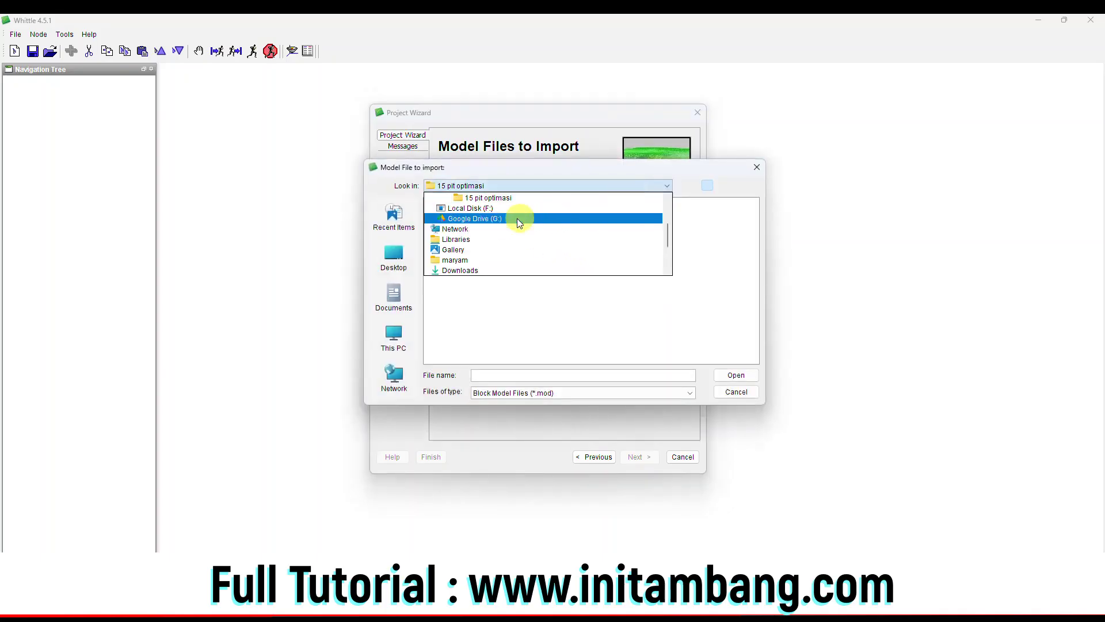
pyautogui.scroll(2, 489, 212)
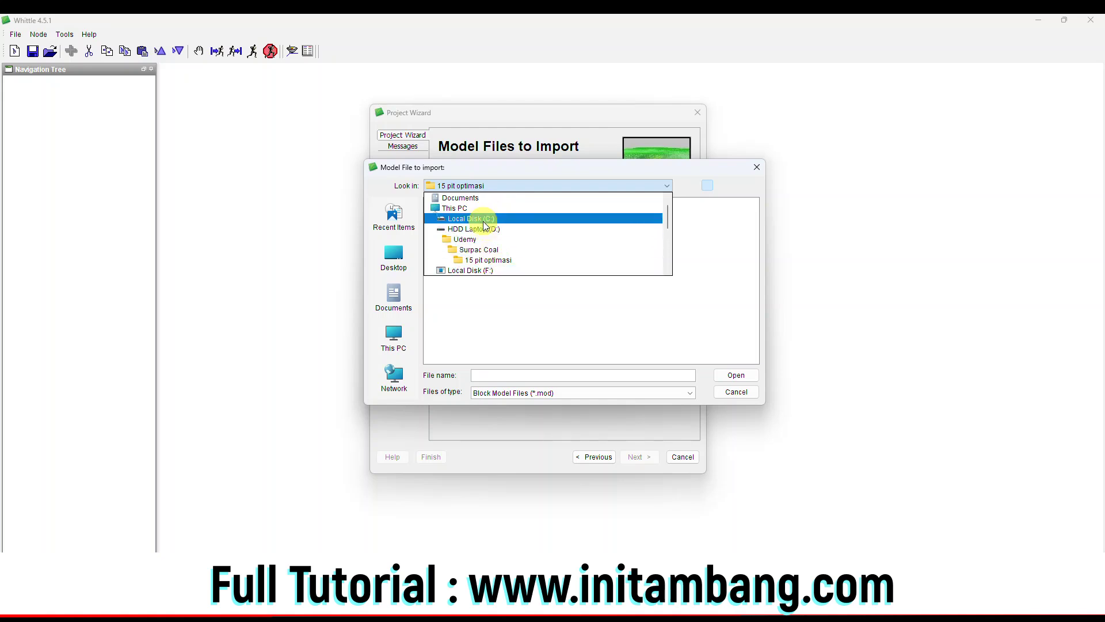
pyautogui.click(481, 227)
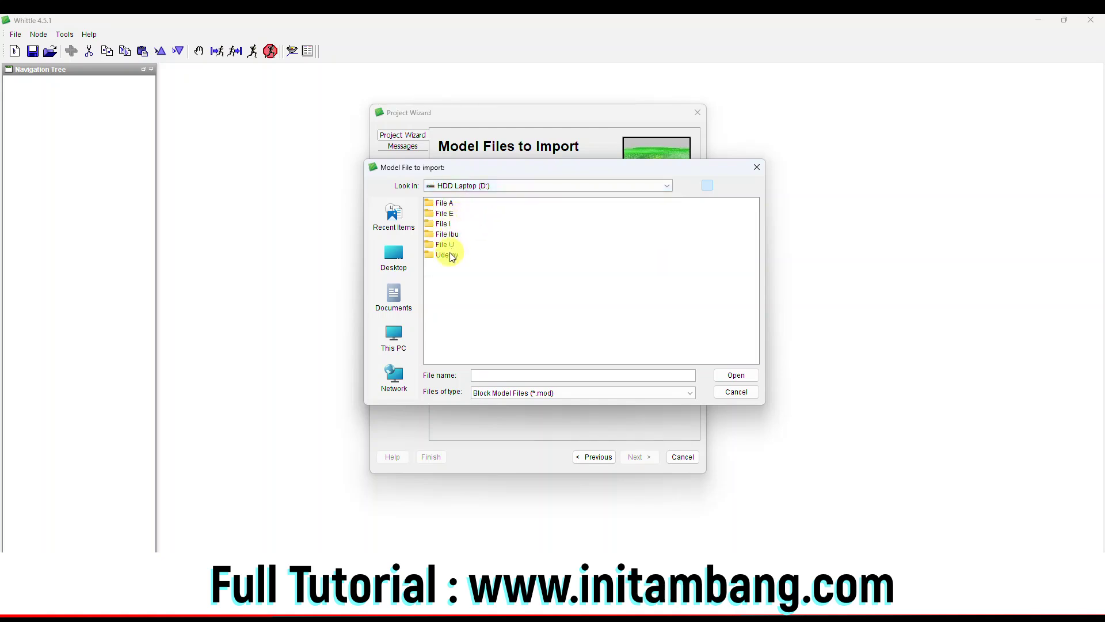
pyautogui.doubleClick(450, 255)
pyautogui.doubleClick(459, 214)
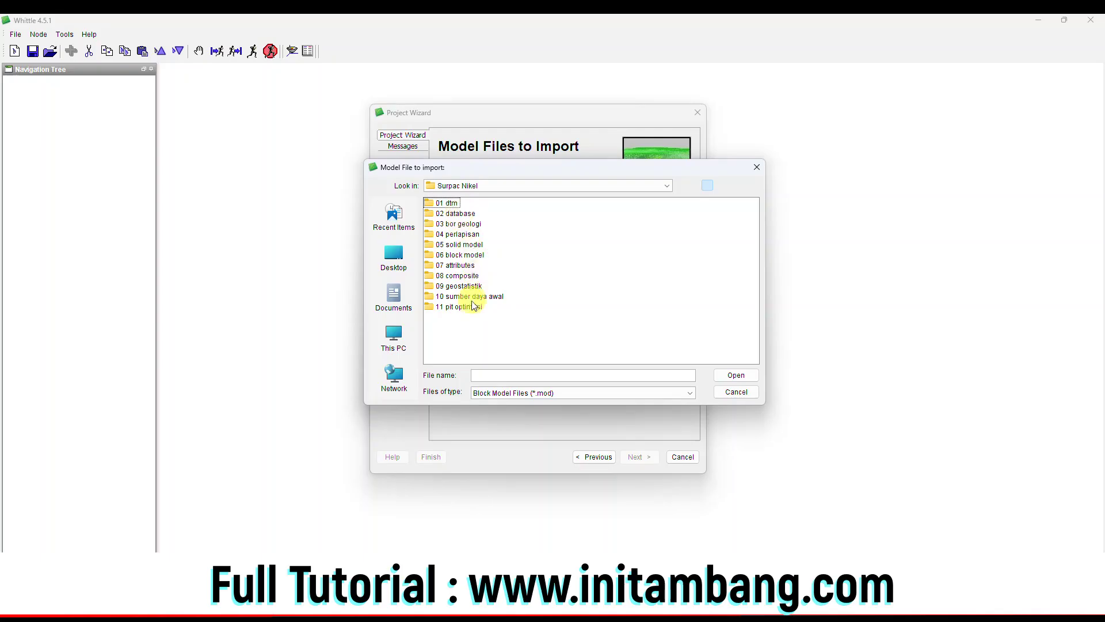
pyautogui.doubleClick(467, 305)
pyautogui.doubleClick(460, 203)
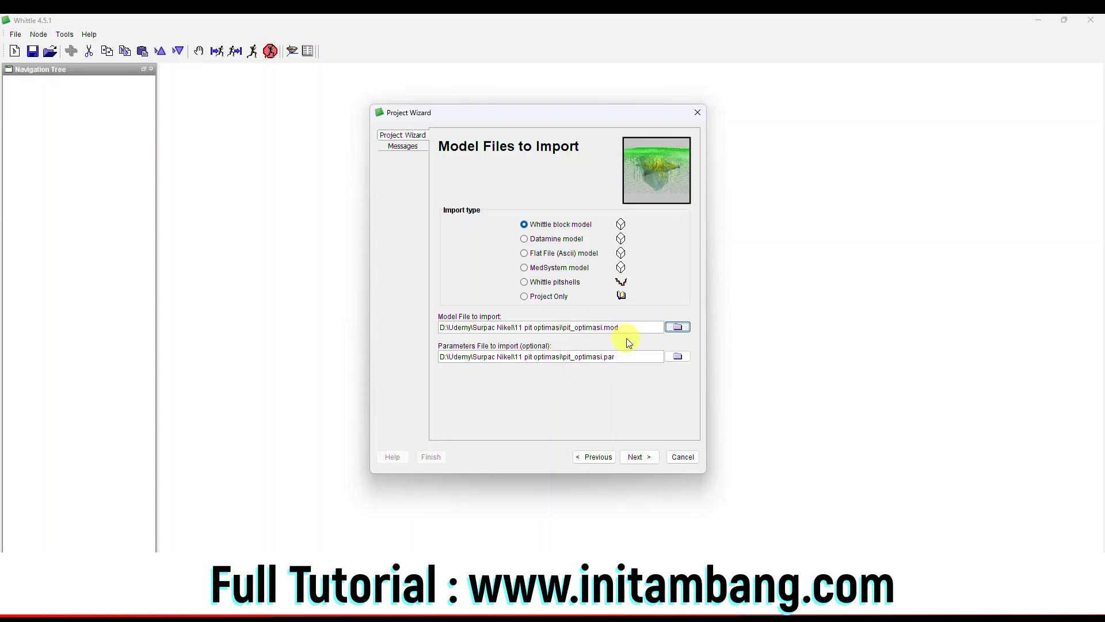
pyautogui.click(640, 455)
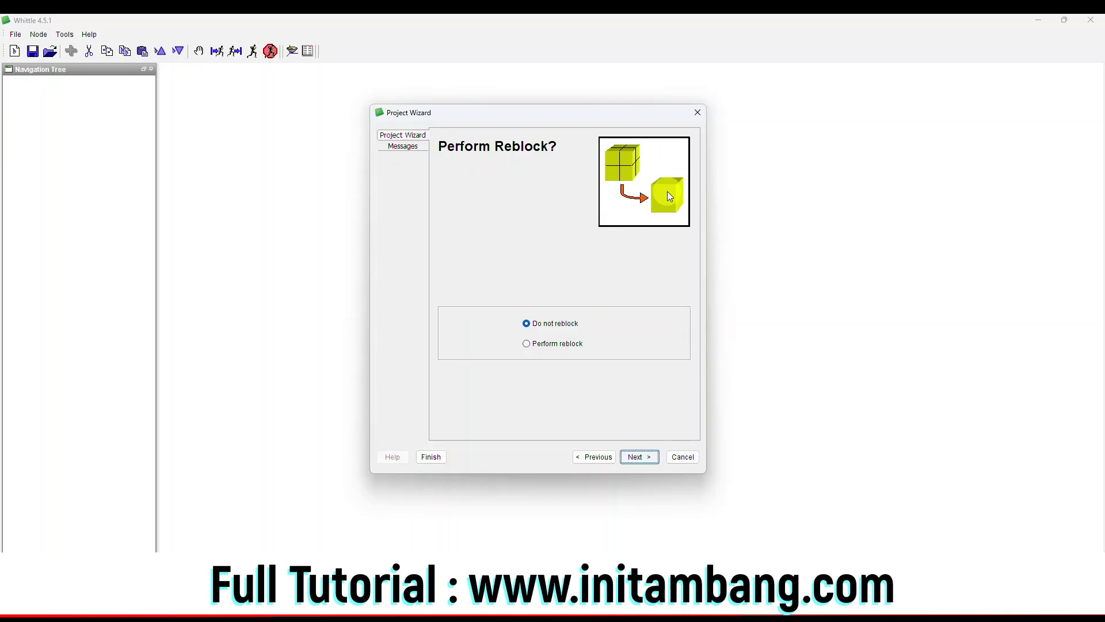
# Accept the project options of no reblocking, standard extracted product as process type, and no stockpiles
pyautogui.click(639, 456)
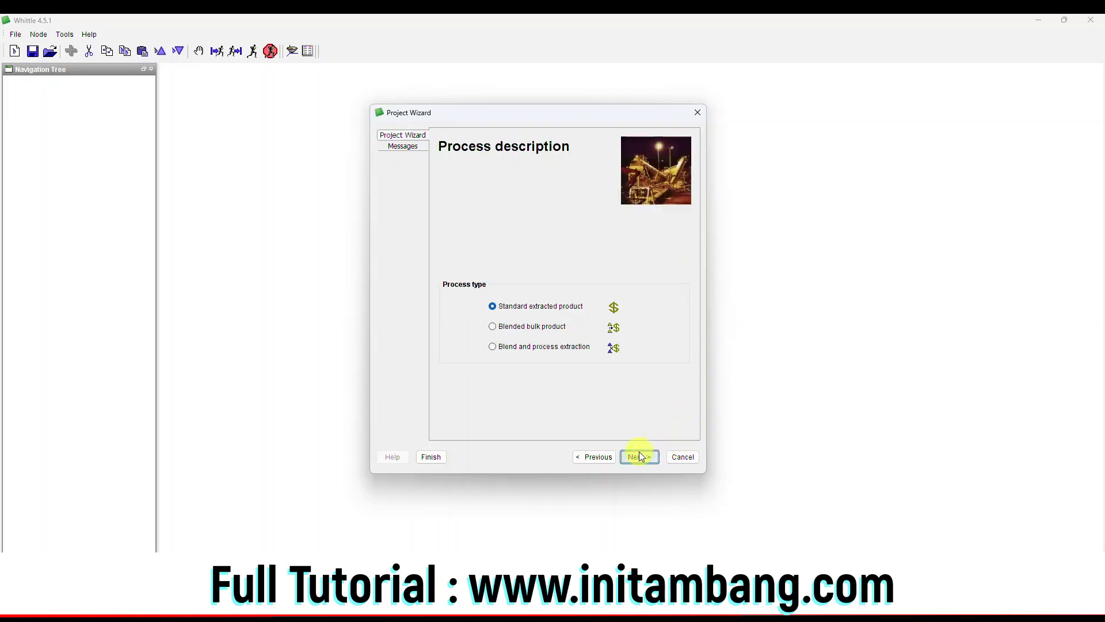
pyautogui.click(555, 305)
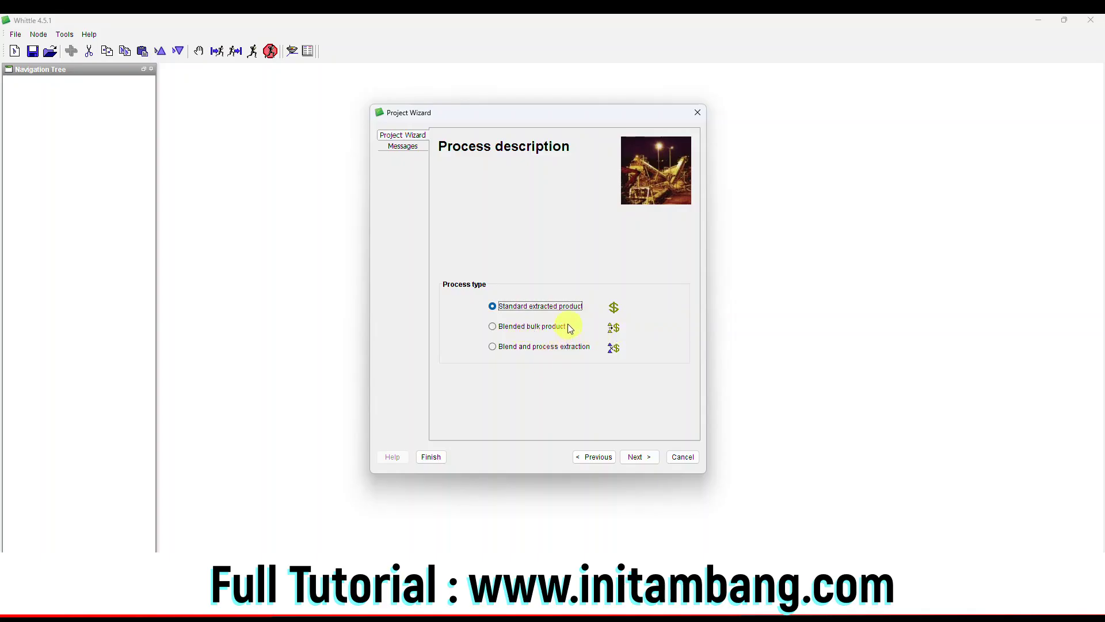
pyautogui.click(638, 457)
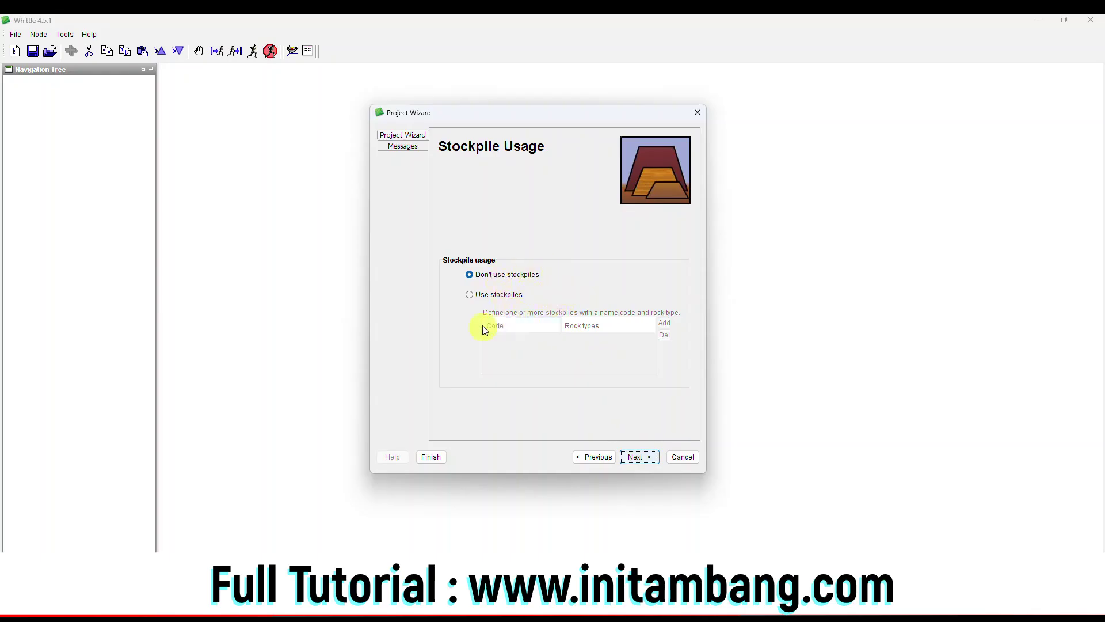
pyautogui.click(638, 456)
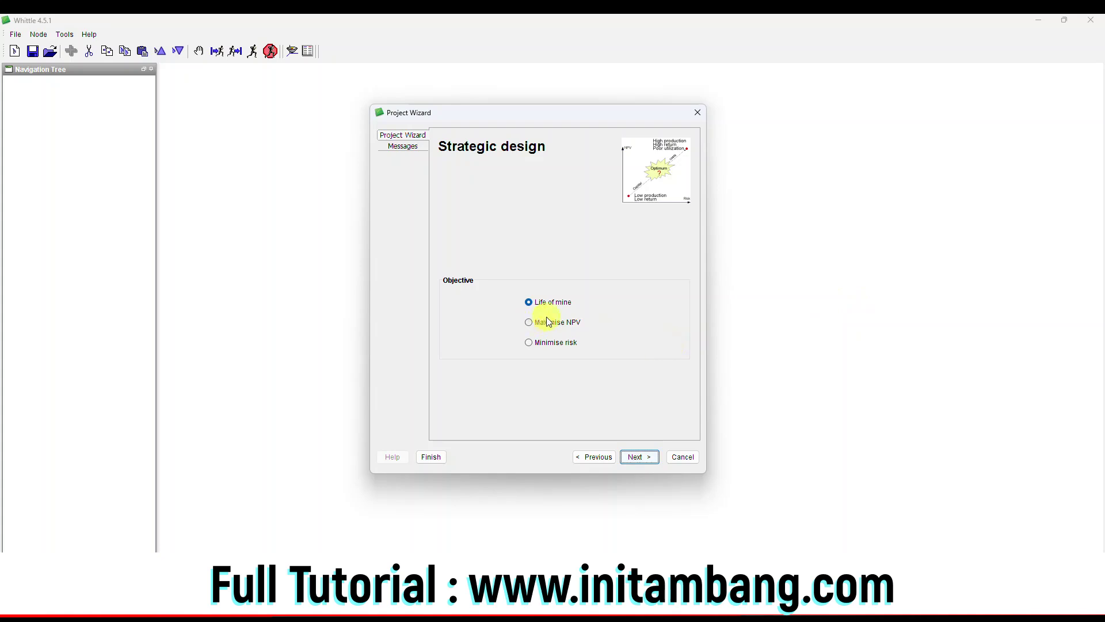
# Set the strategic design objective to Maximise NPV and continue past the process definitions without adding any
pyautogui.click(563, 322)
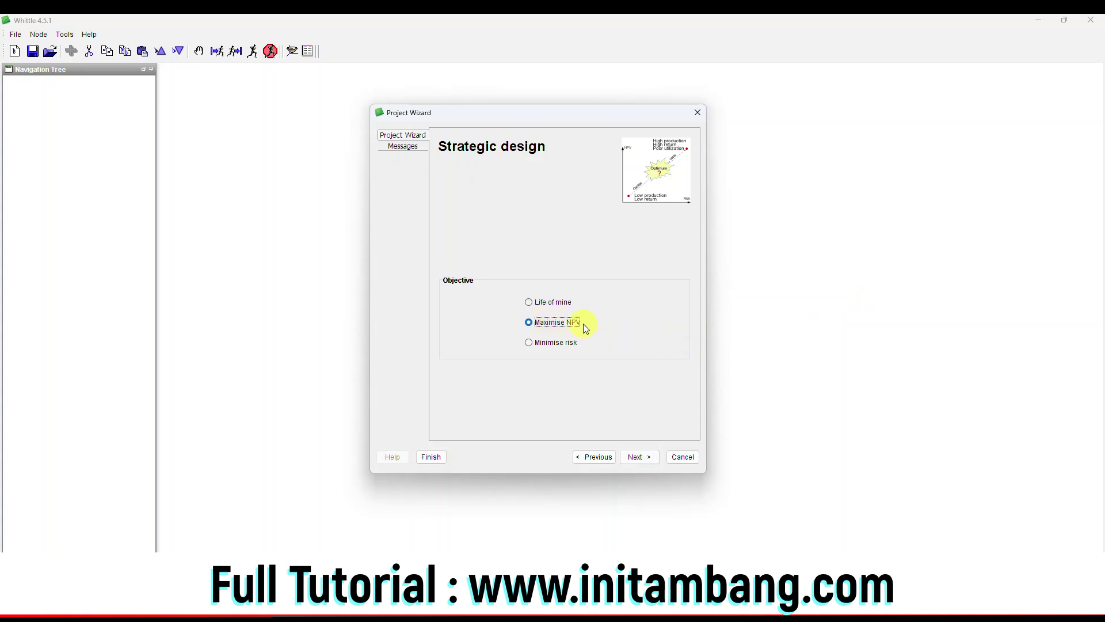
pyautogui.click(574, 342)
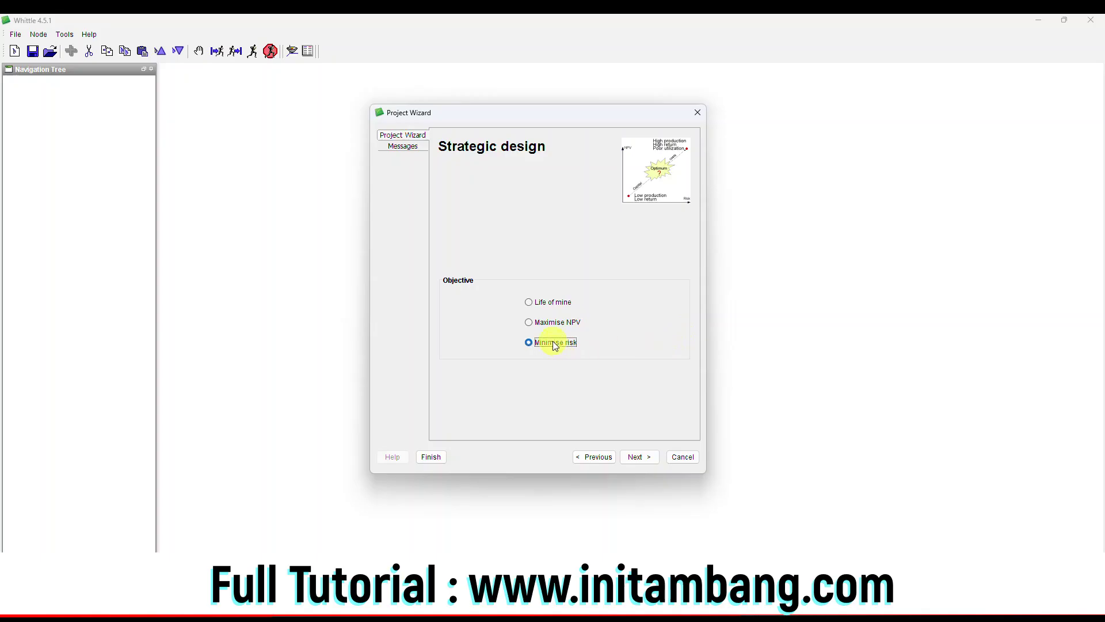
pyautogui.click(529, 322)
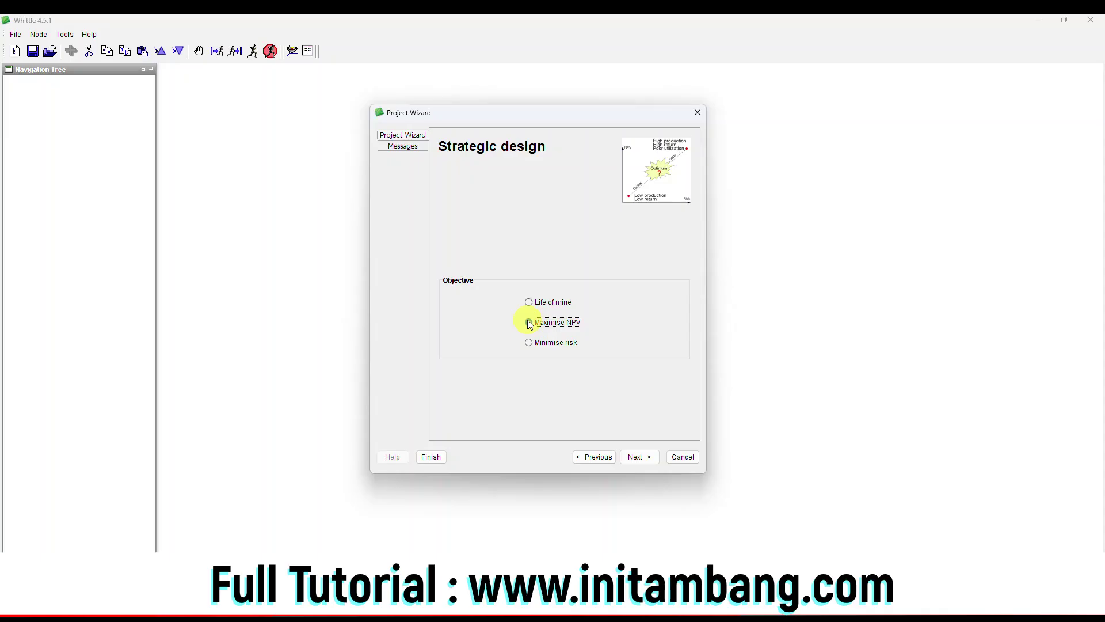
pyautogui.click(637, 456)
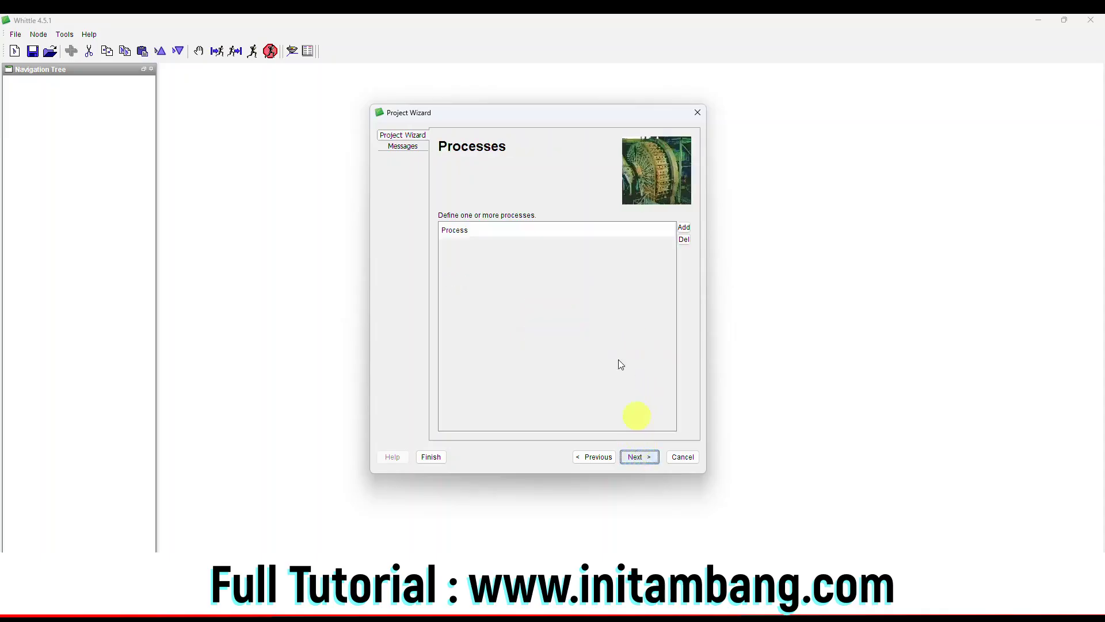
pyautogui.click(636, 458)
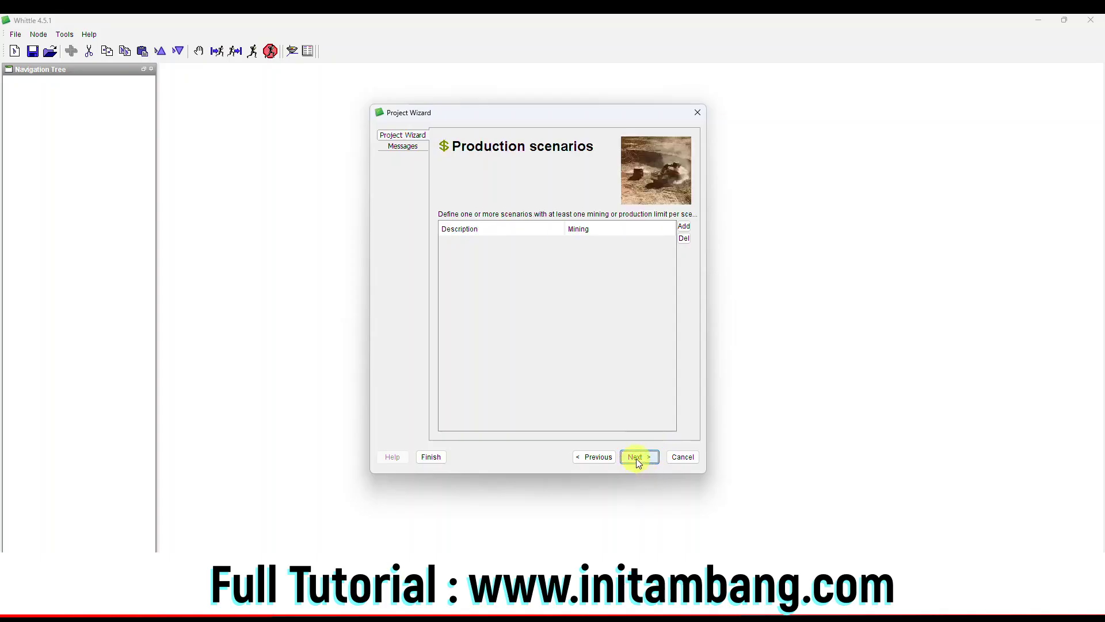
# Continue without defining production scenarios and keep only Pit by pit among the standard analyses
pyautogui.click(636, 458)
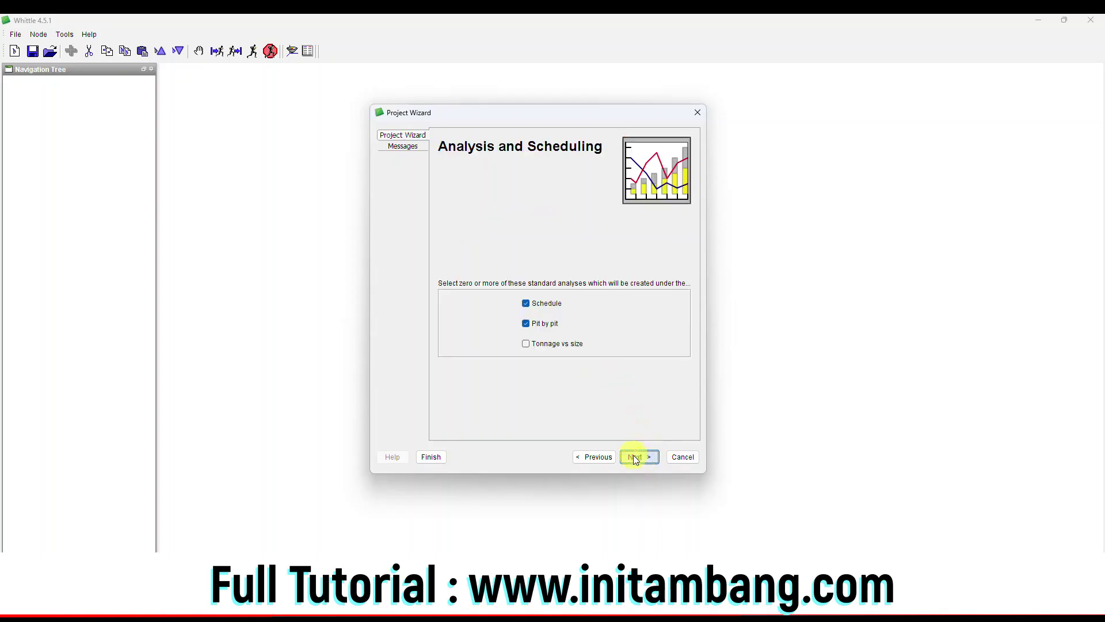
pyautogui.click(526, 304)
pyautogui.click(525, 324)
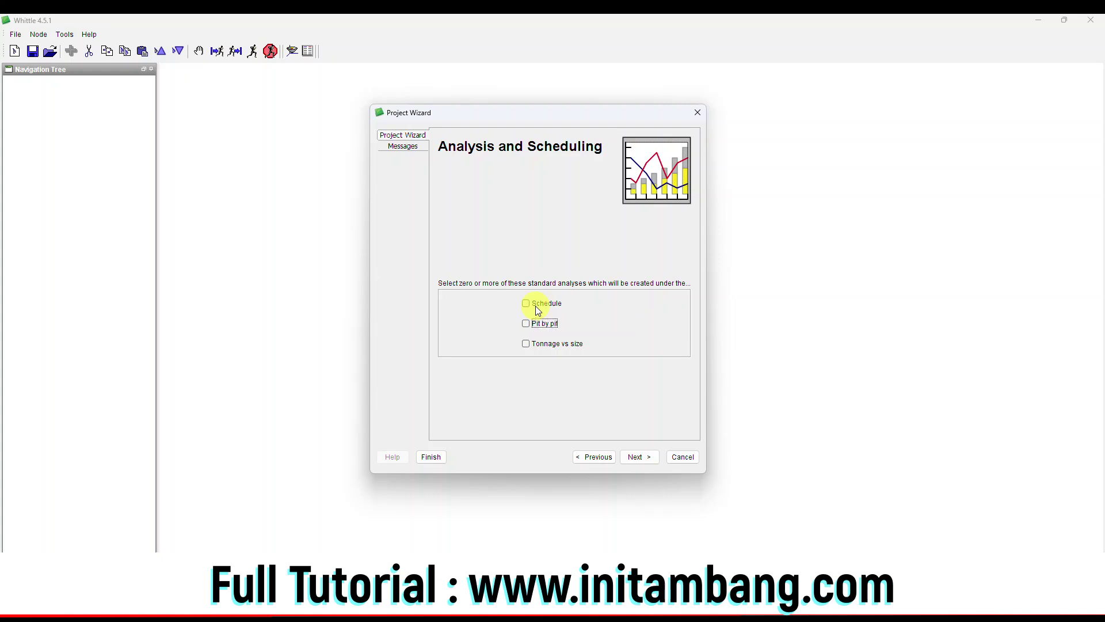
pyautogui.click(526, 323)
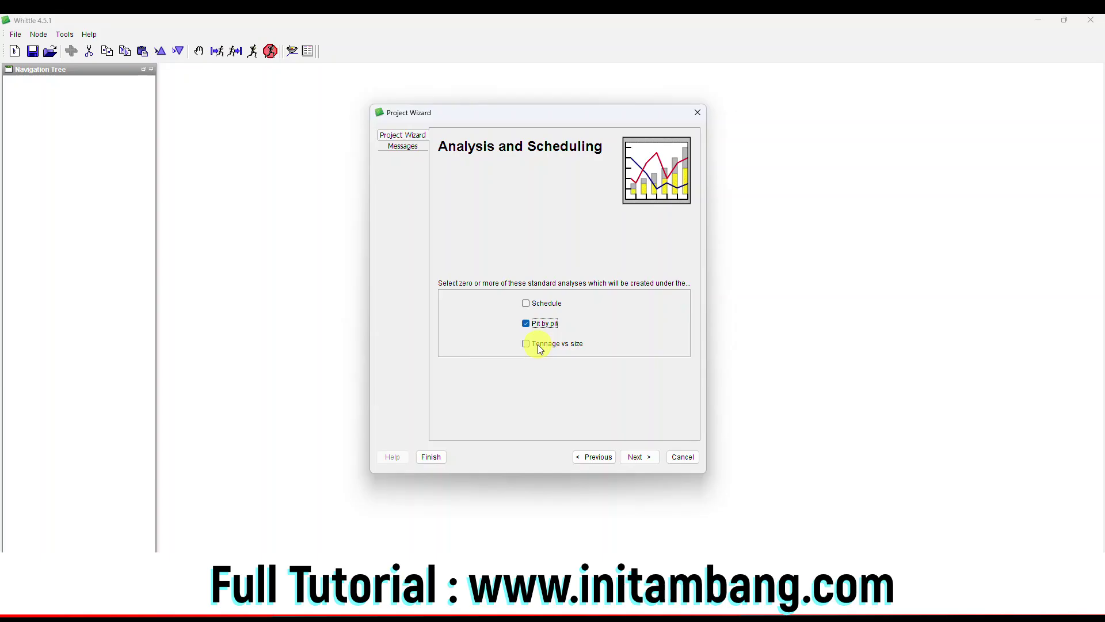
pyautogui.click(544, 325)
pyautogui.click(544, 326)
pyautogui.click(640, 454)
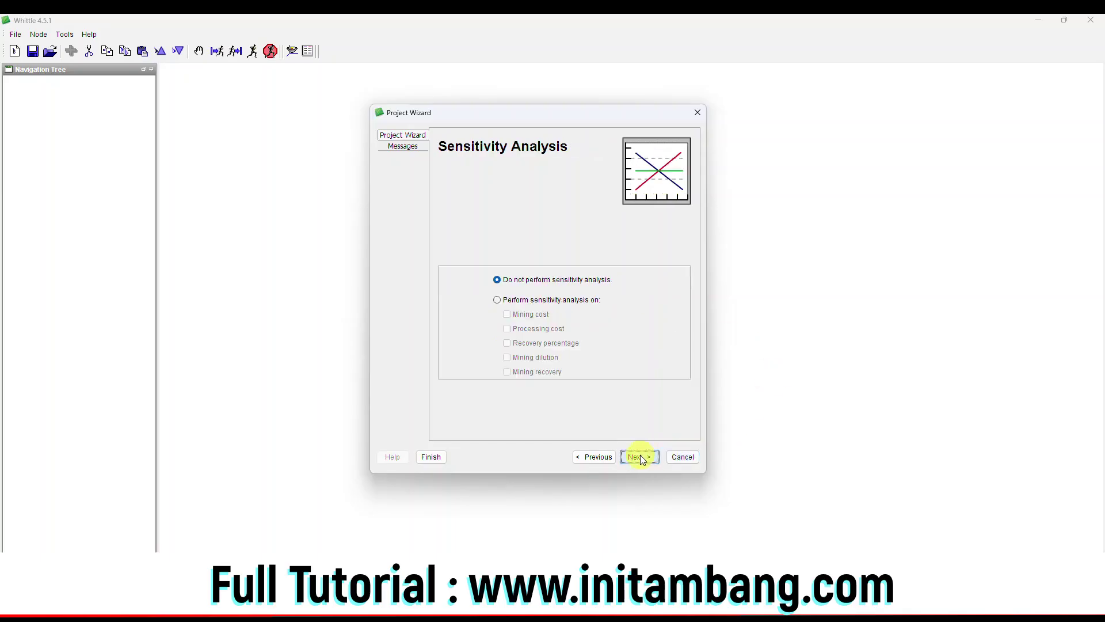
# Enable sensitivity analysis on mining cost, mining dilution and mining recovery, and continue to the stockpile options
pyautogui.click(546, 302)
pyautogui.click(537, 313)
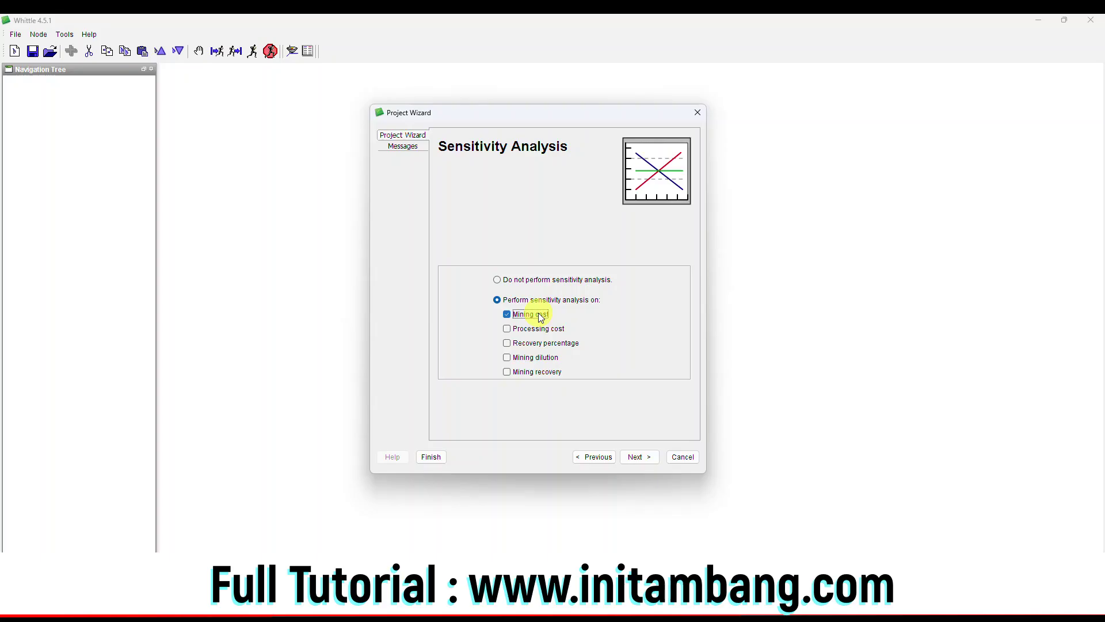
pyautogui.click(539, 358)
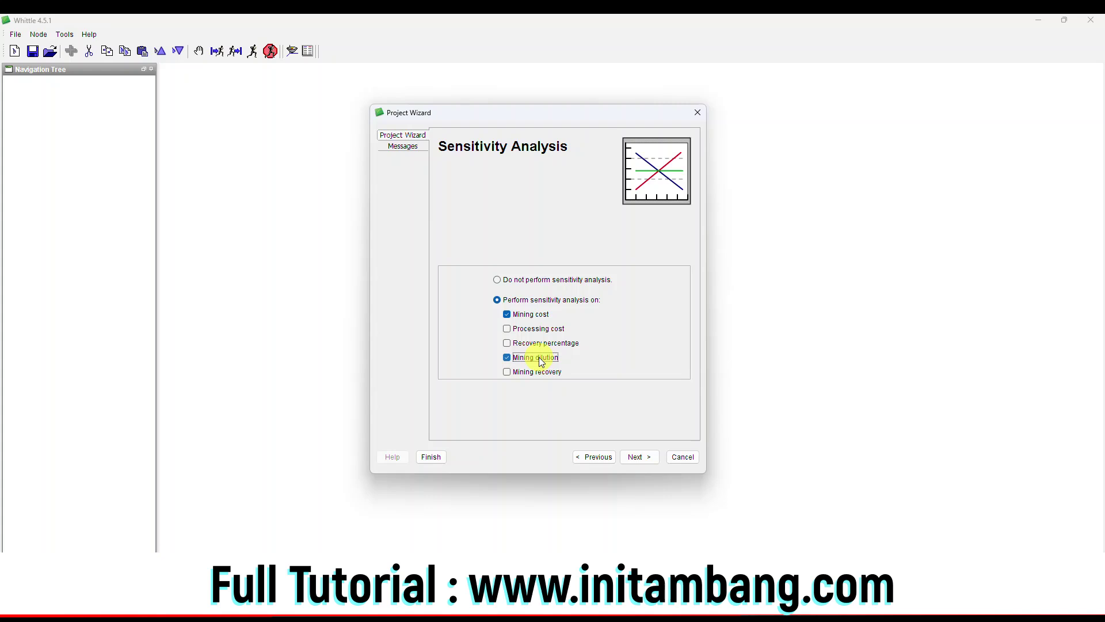
pyautogui.click(507, 372)
pyautogui.click(638, 456)
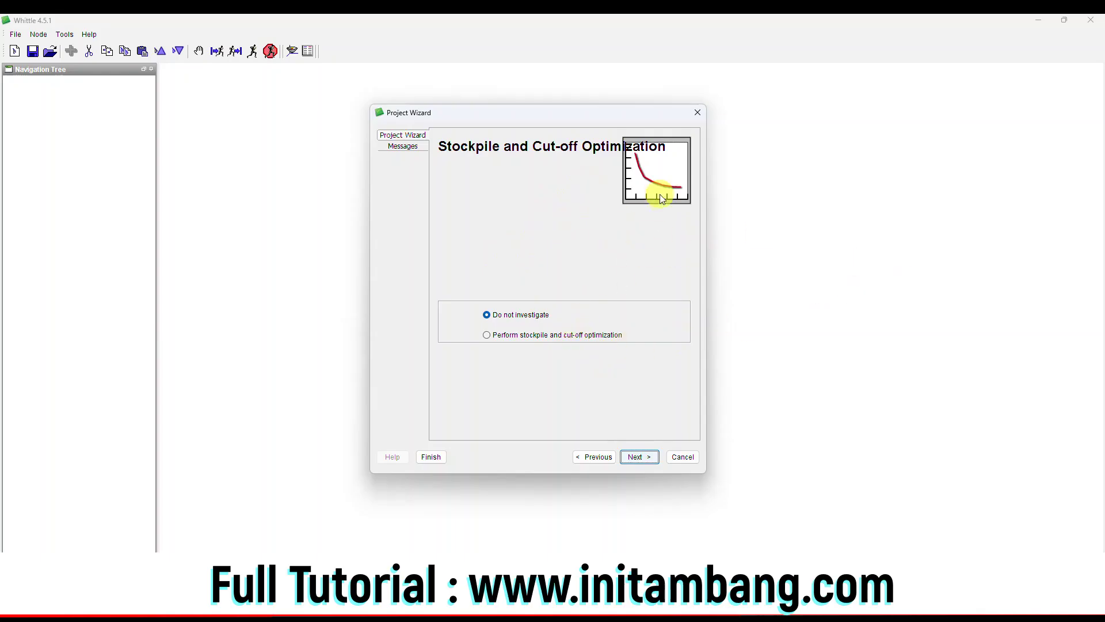
# Finish the project wizard without stockpile and cut-off optimization, accepting the ni element code and the imported model dimensions
pyautogui.click(640, 457)
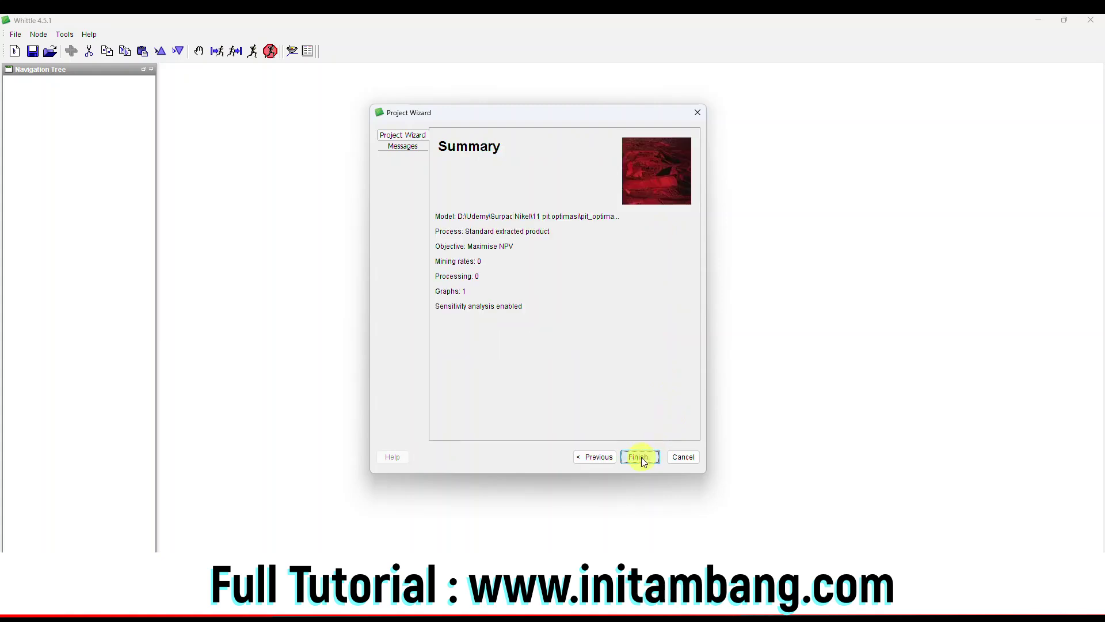
pyautogui.click(636, 458)
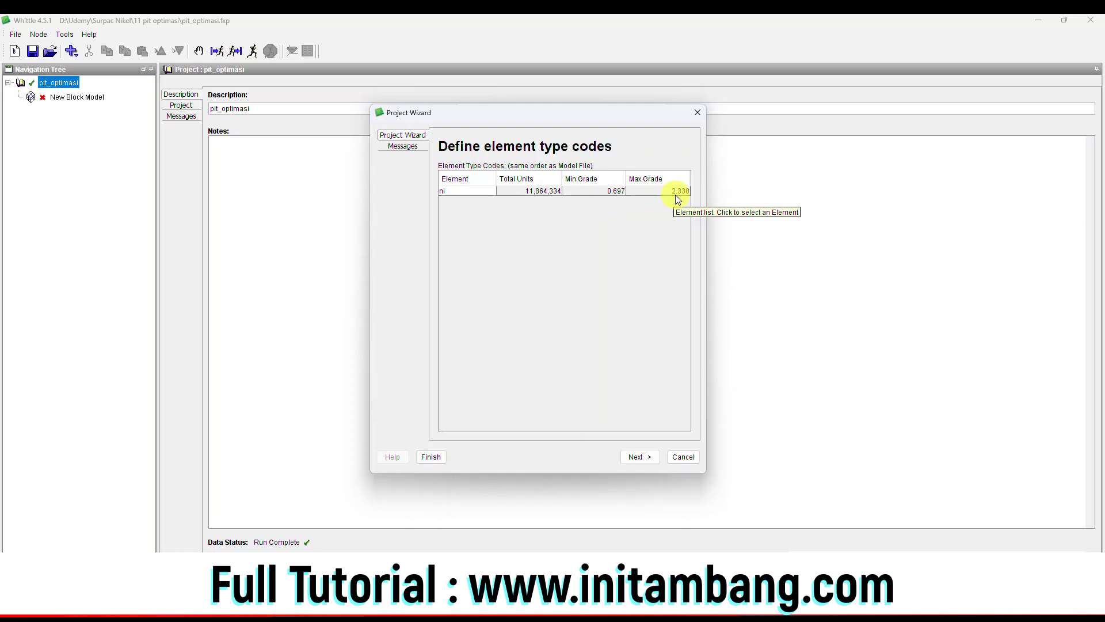
pyautogui.click(640, 457)
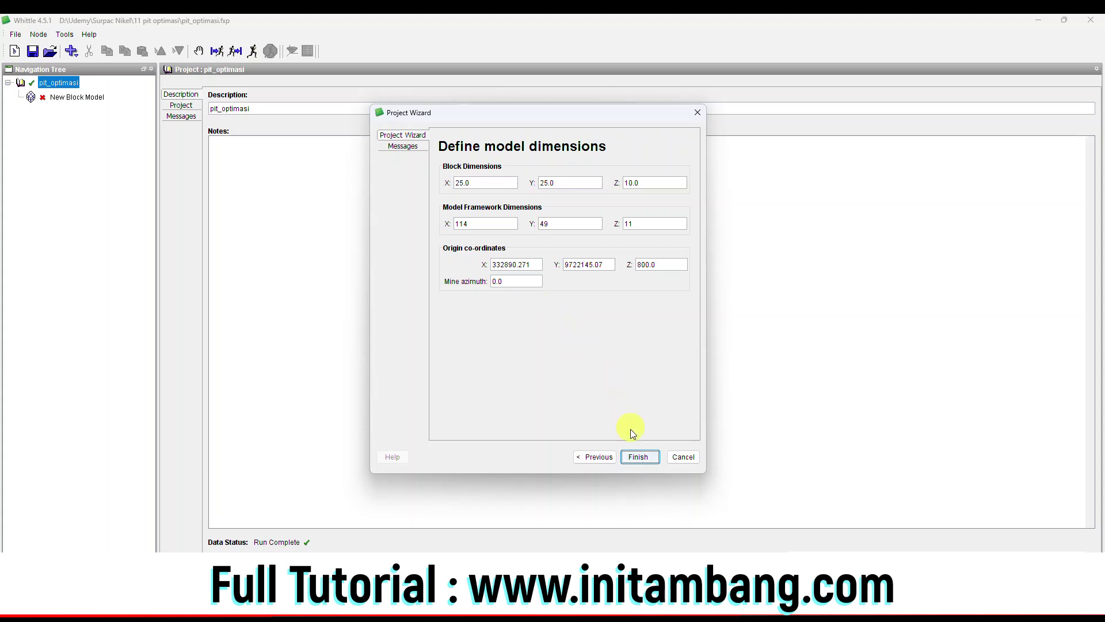
pyautogui.click(649, 460)
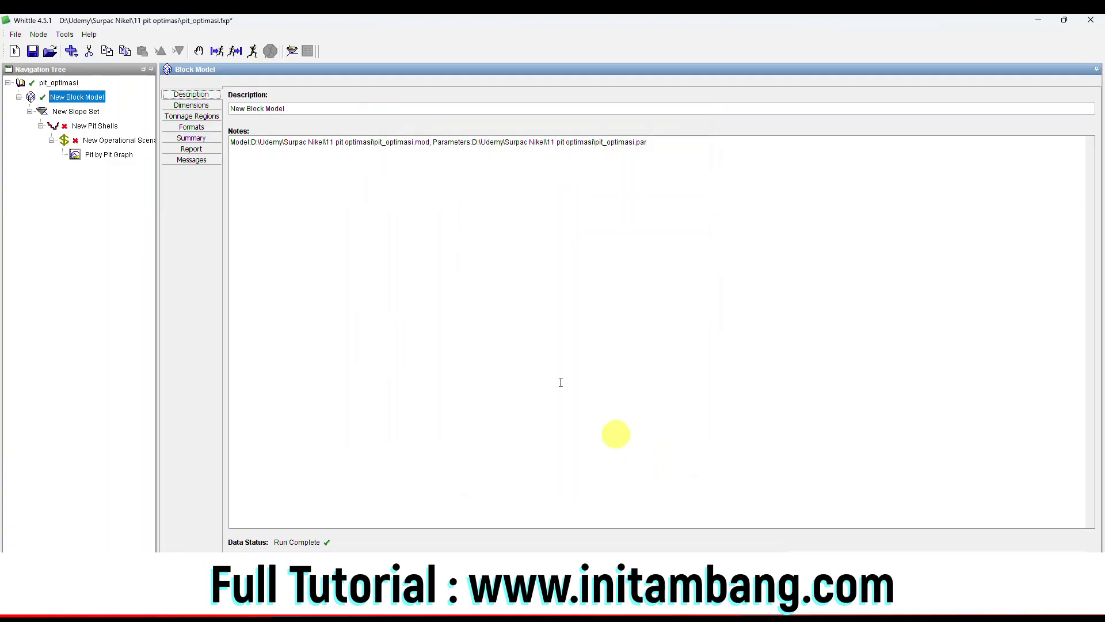
pyautogui.click(65, 84)
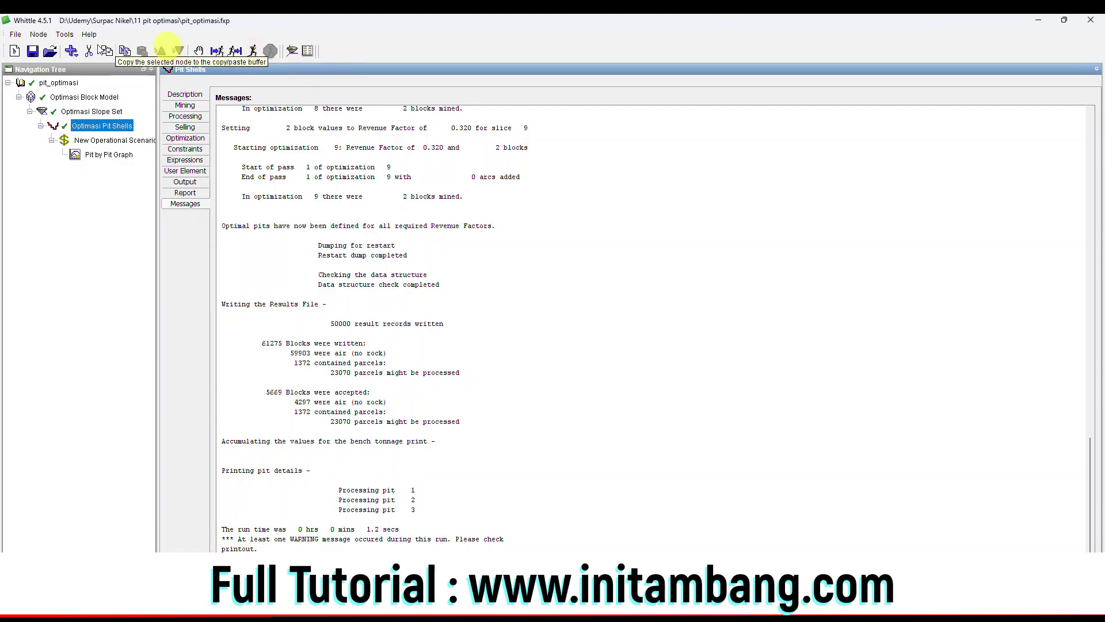
# Display pit 1 of Optimasi Pit Shells in the three-dimensional viewer and examine its shape
pyautogui.click(292, 51)
pyautogui.click(540, 369)
pyautogui.click(534, 391)
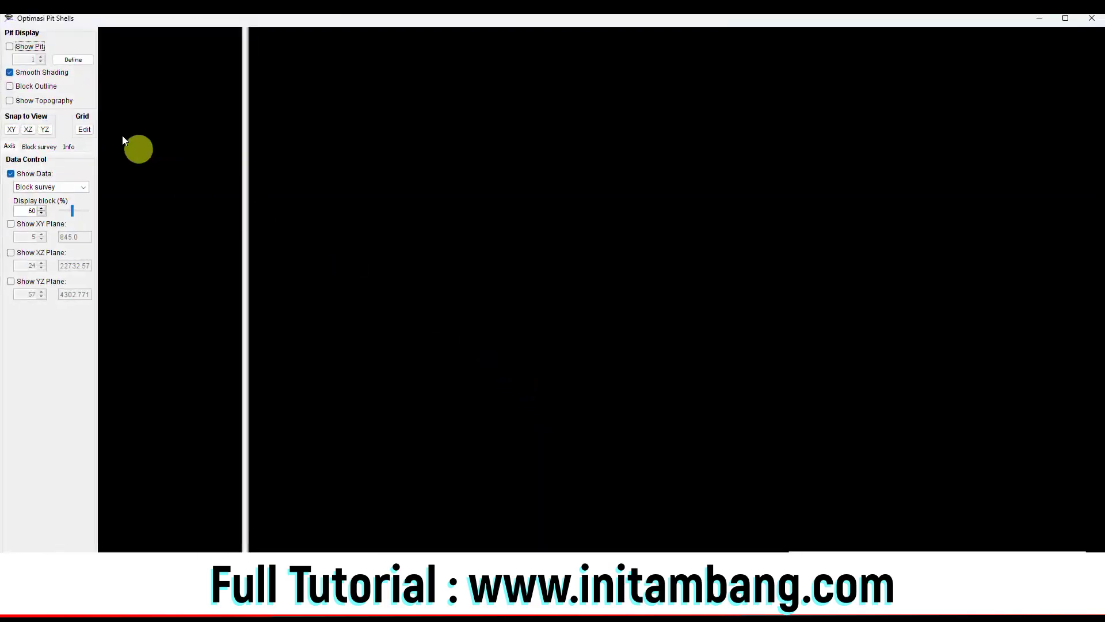
pyautogui.click(9, 46)
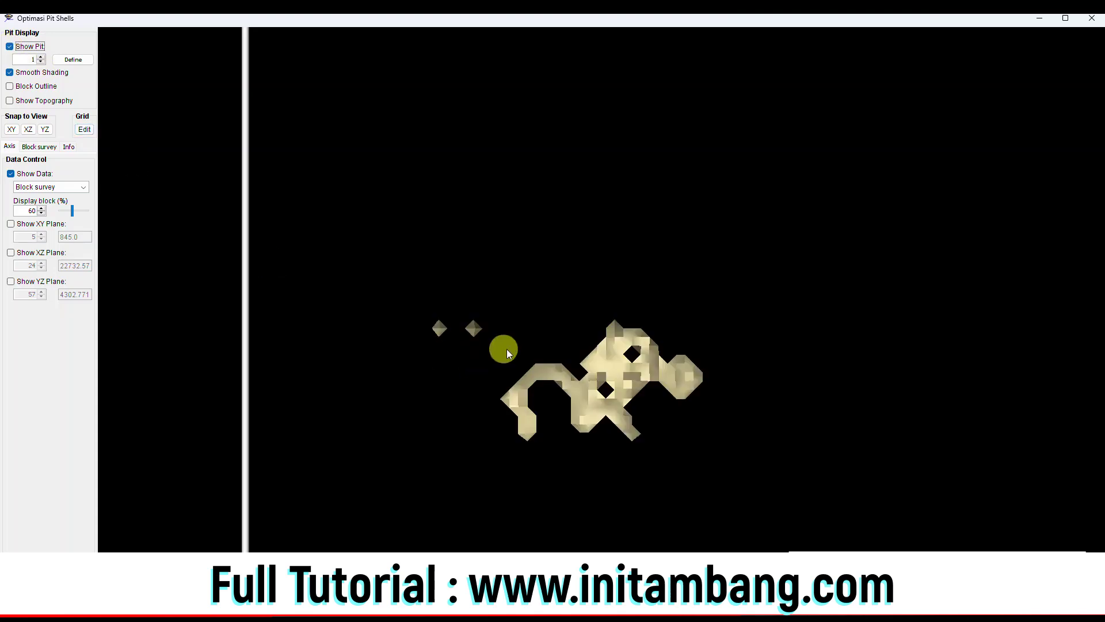
pyautogui.moveTo(562, 350); pyautogui.dragTo(363, 268)
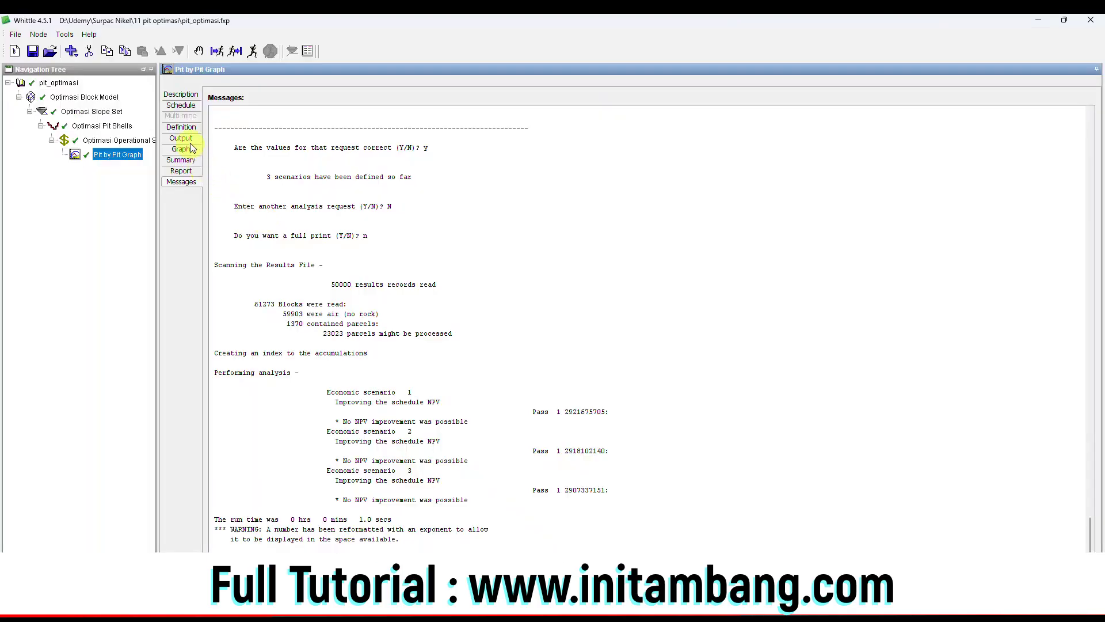
# Open the Pit by Pit Graph output, switch to its table in Excel and add an SR column with 1.23 for each pit
pyautogui.click(188, 140)
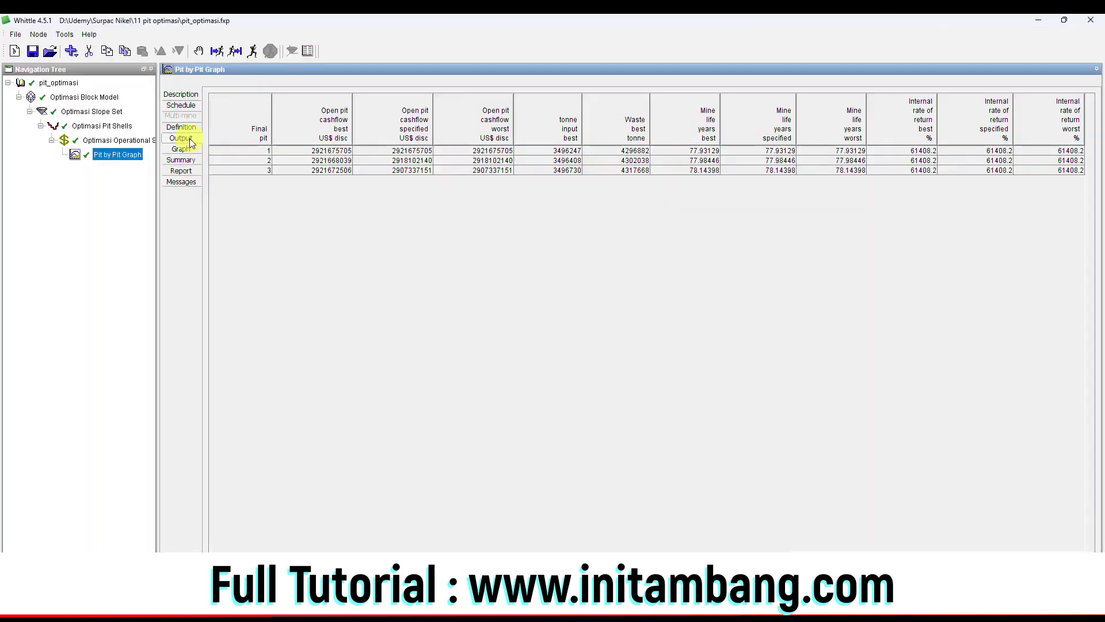
pyautogui.click(334, 152)
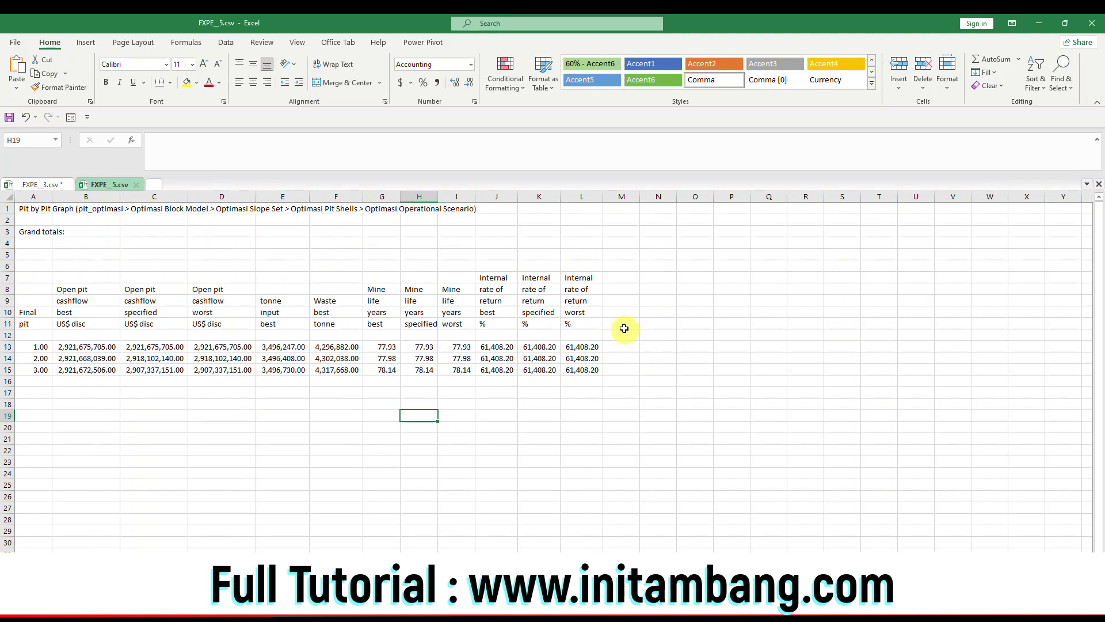
pyautogui.click(624, 326)
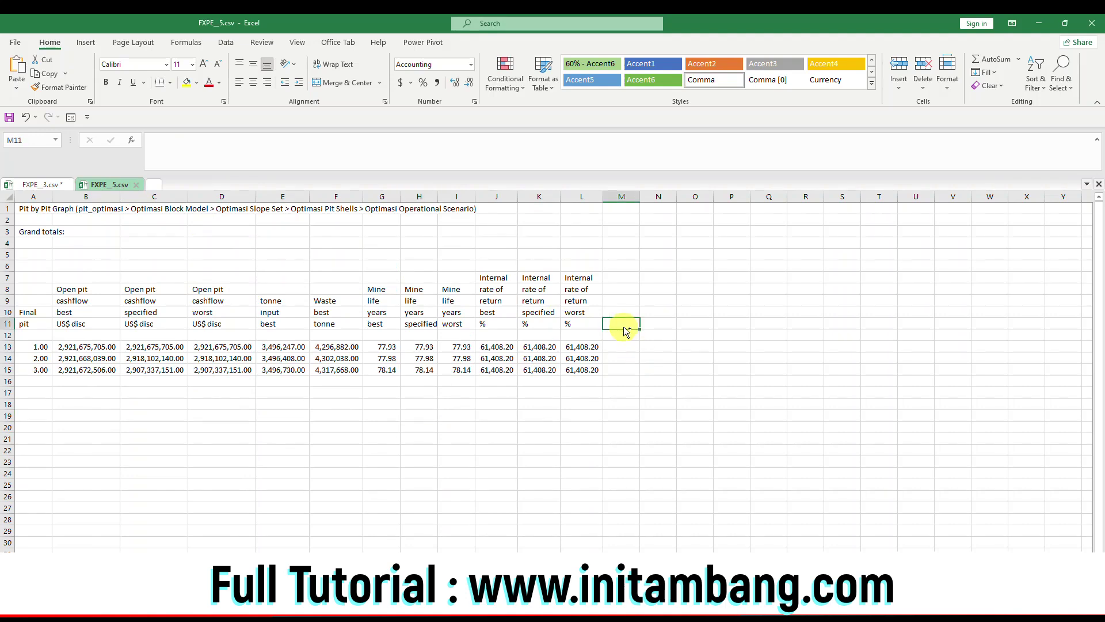
pyautogui.write('1.23 1.23 1.23')
pyautogui.write('SR')
pyautogui.press('Return')
pyautogui.click(624, 347)
pyautogui.click(622, 361)
pyautogui.click(619, 349)
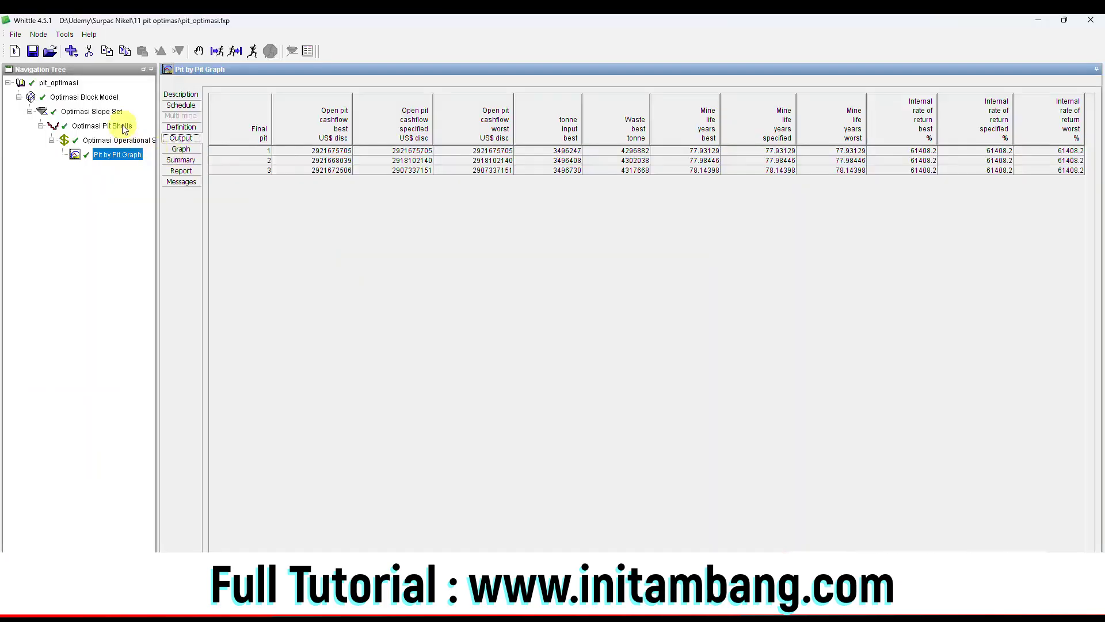
# Switch to Whittle and export pit shell 1 of Optimasi Pit Shells as a block outline DXF named pit_optimasi_1.dxf in the 11 pit optimasi folder
pyautogui.click(123, 127)
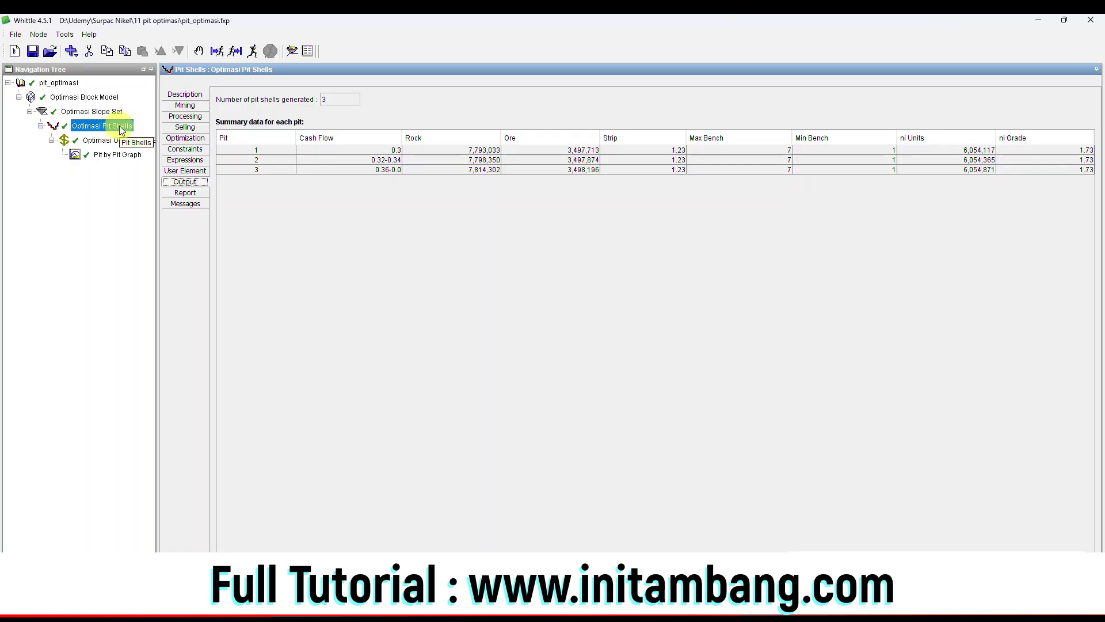
pyautogui.rightClick(121, 128)
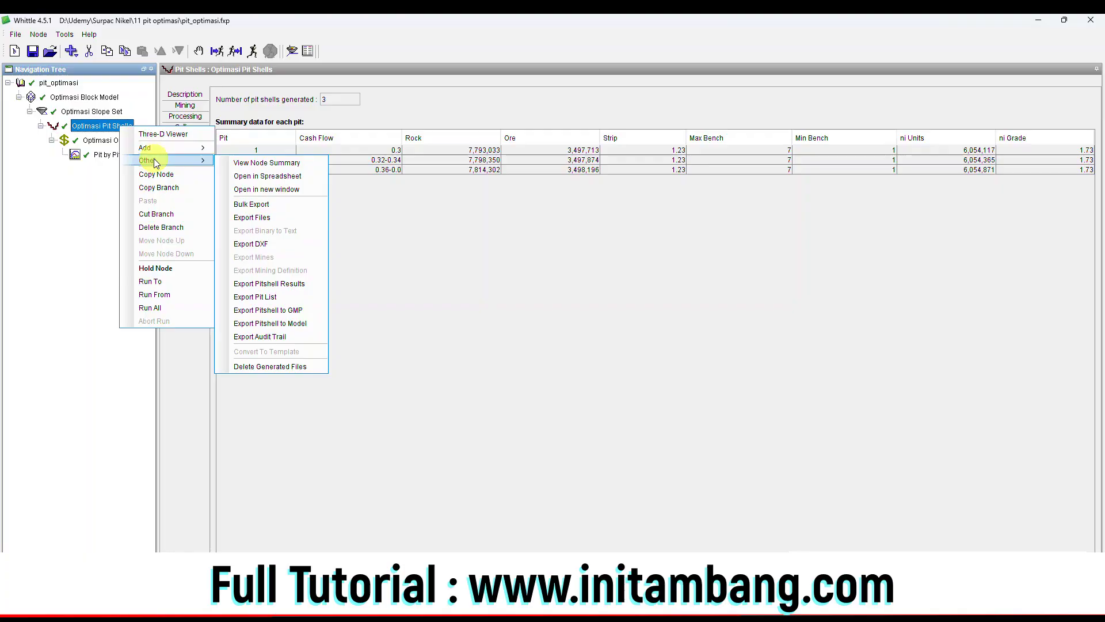
pyautogui.moveTo(181, 160)
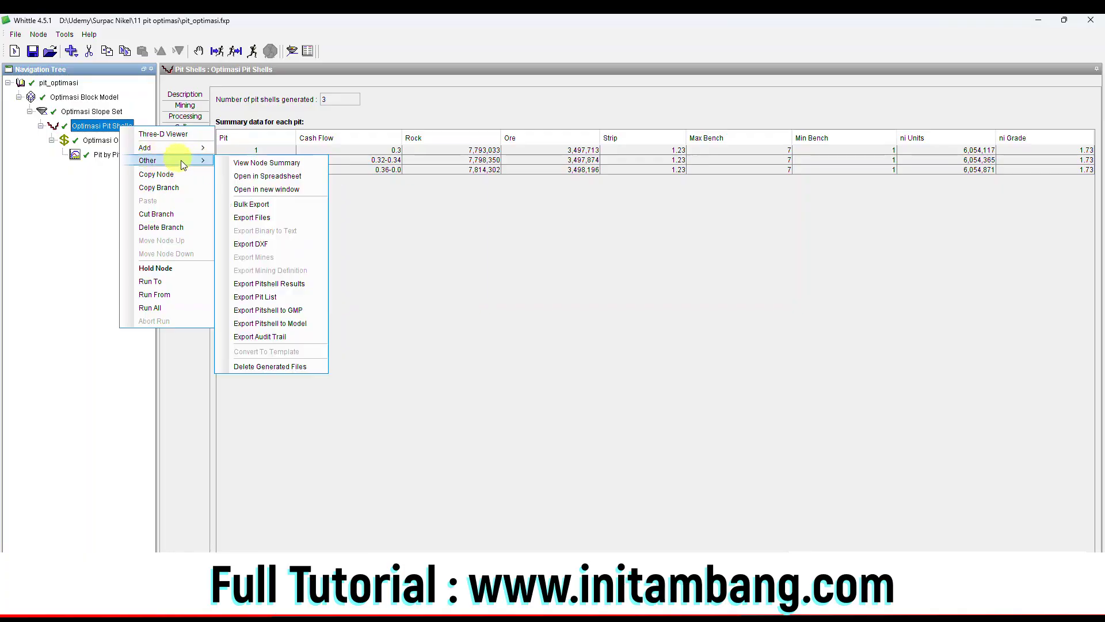
pyautogui.click(267, 243)
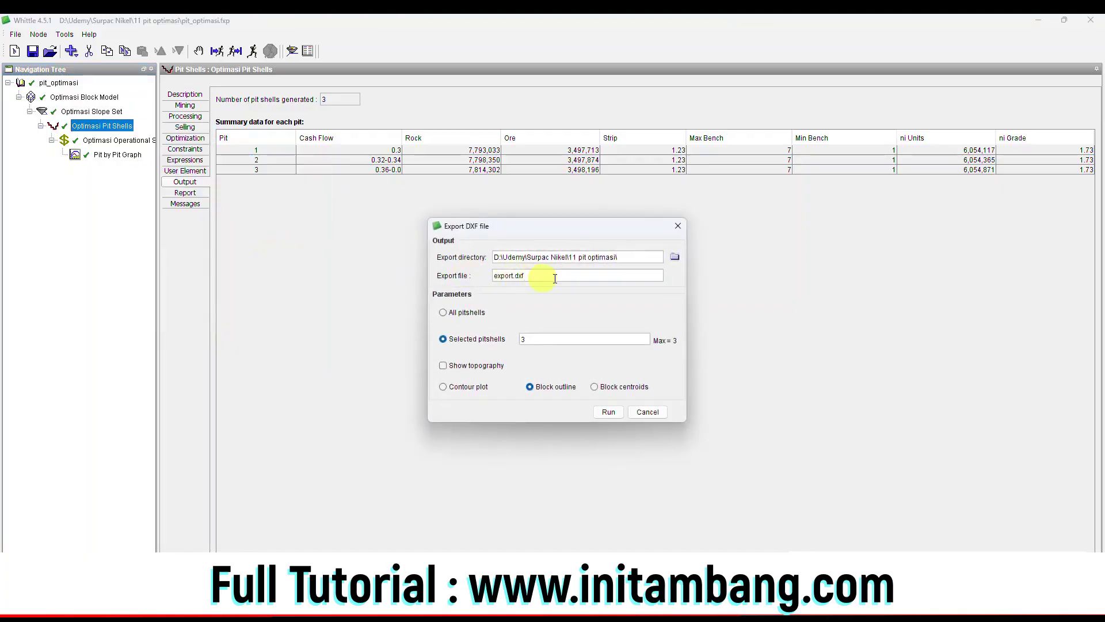
pyautogui.click(533, 340)
pyautogui.write('1')
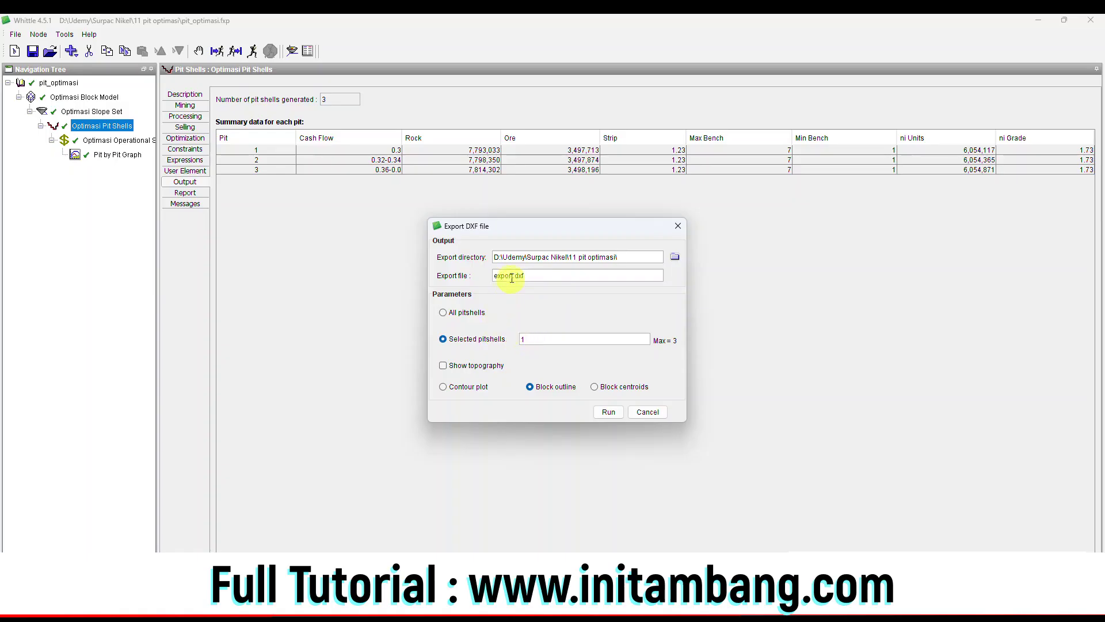
pyautogui.moveTo(514, 277); pyautogui.dragTo(474, 275)
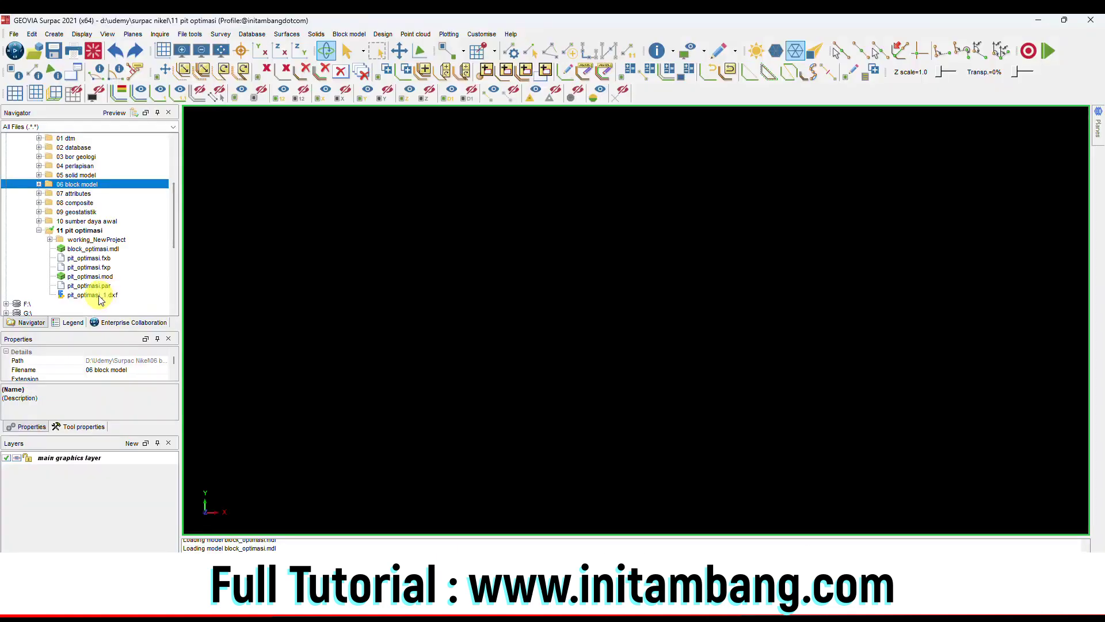
# Switch to Surpac and load pit_optimasi_1.dxf from the 11 pit optimasi folder into the graphics view
pyautogui.click(109, 297)
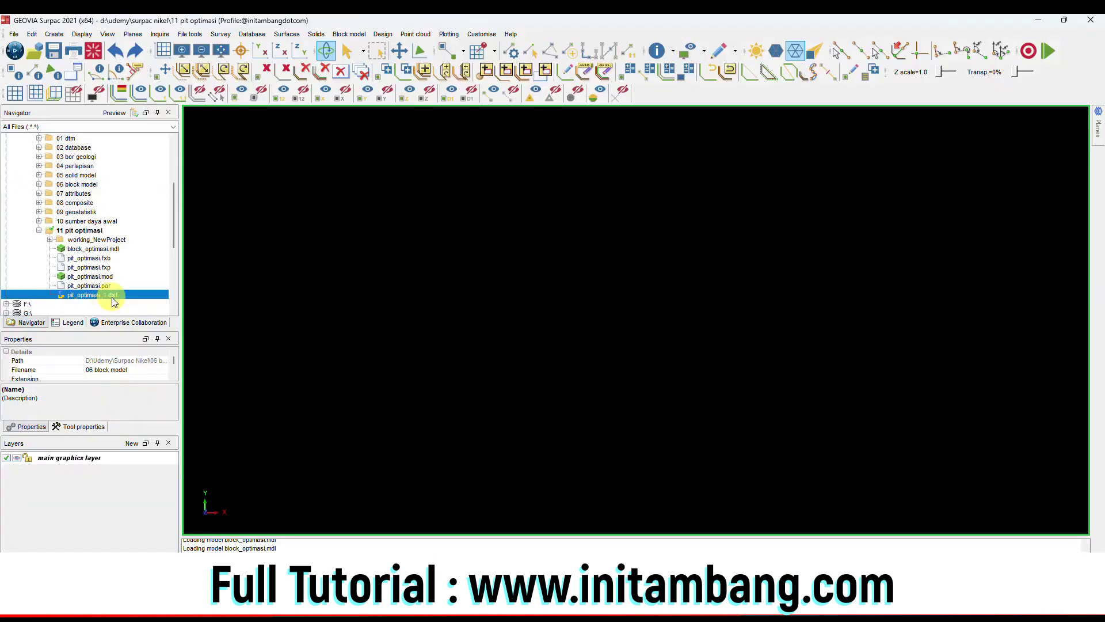
pyautogui.rightClick(109, 296)
pyautogui.click(139, 247)
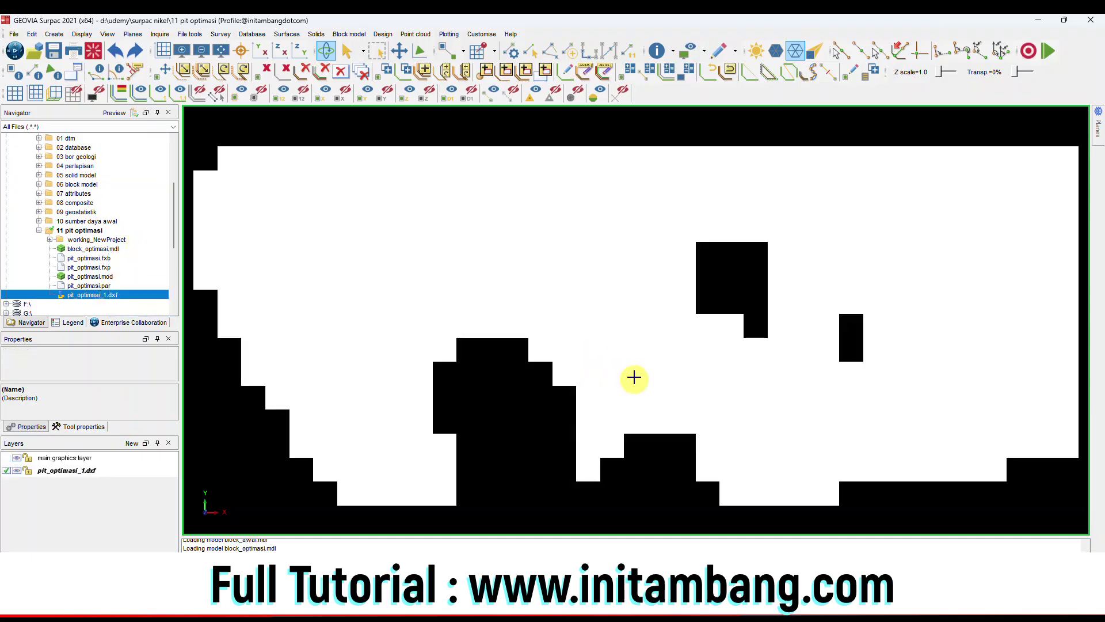
pyautogui.moveTo(634, 378); pyautogui.dragTo(651, 353)
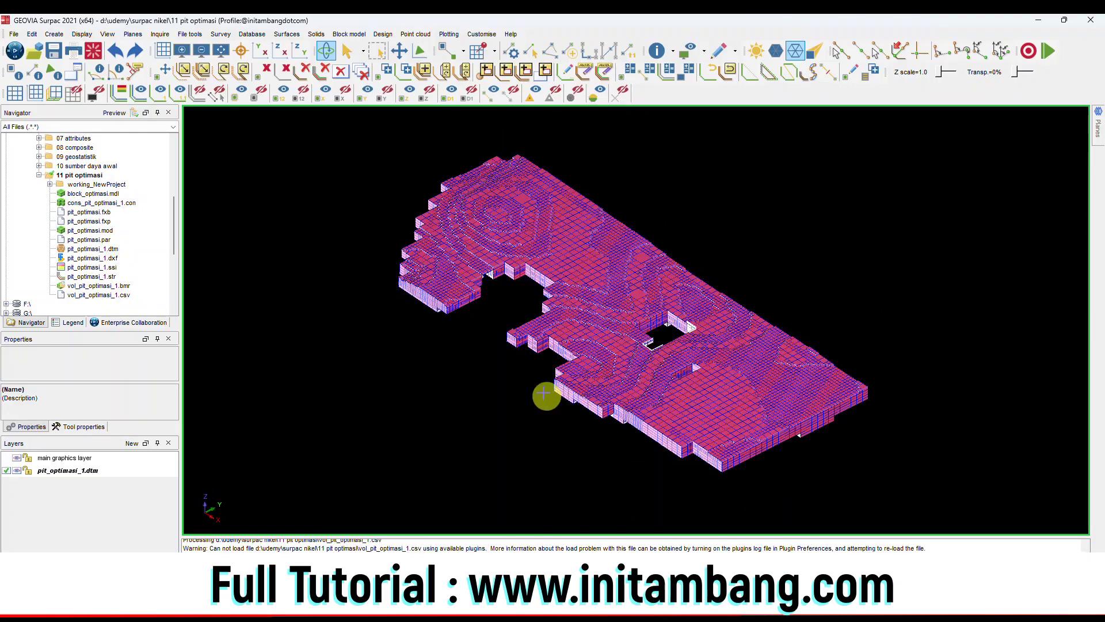
# Examine the optimised pit shell in pit_optimasi_1.dtm and the benches and ramp of the pit_limit design surface from several angles
pyautogui.moveTo(489, 306); pyautogui.dragTo(577, 252)
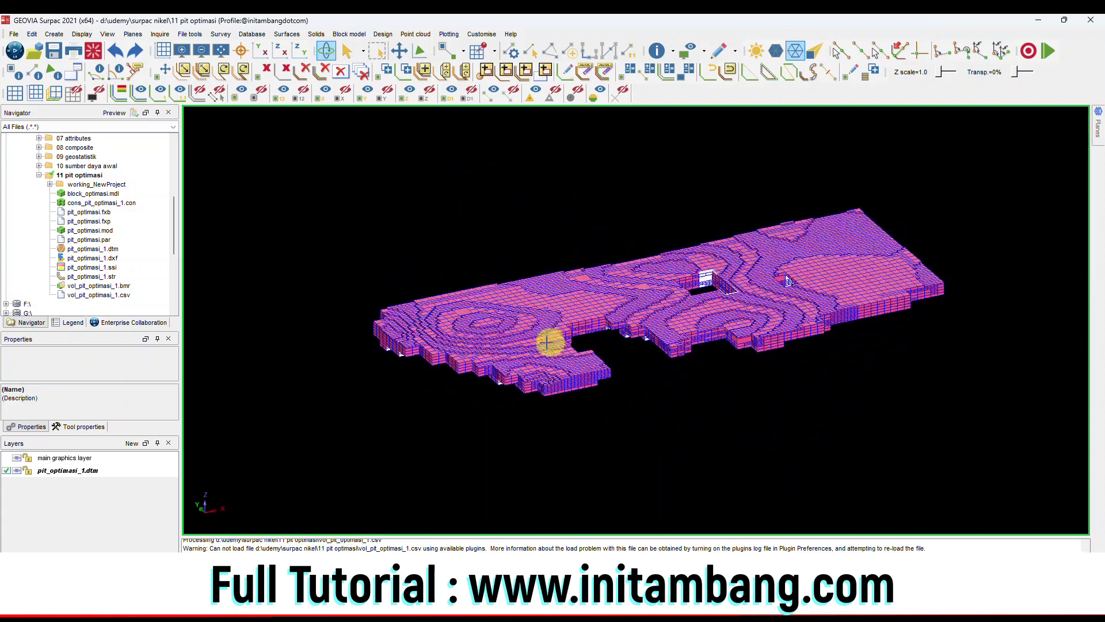
pyautogui.moveTo(553, 340); pyautogui.dragTo(498, 334)
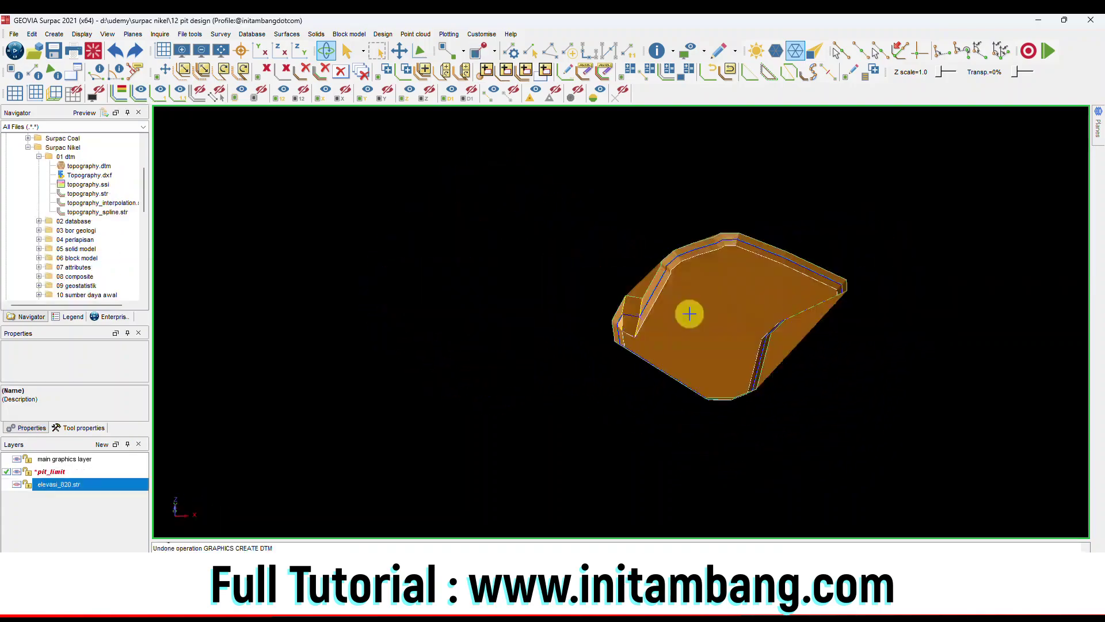
pyautogui.scroll(3, 689, 313)
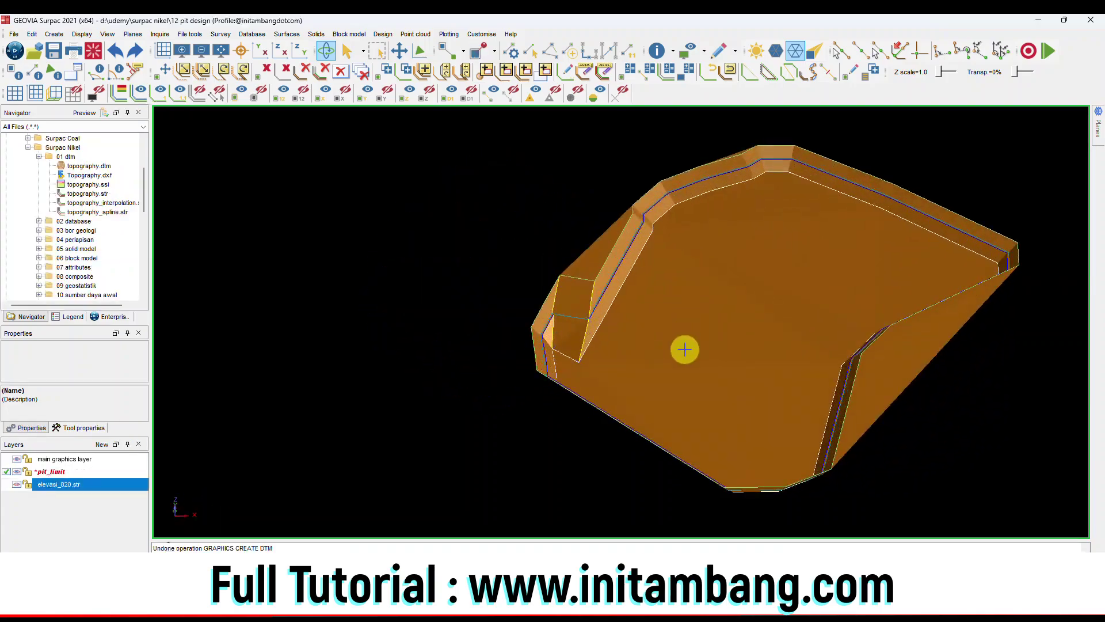
pyautogui.scroll(5, 852, 352)
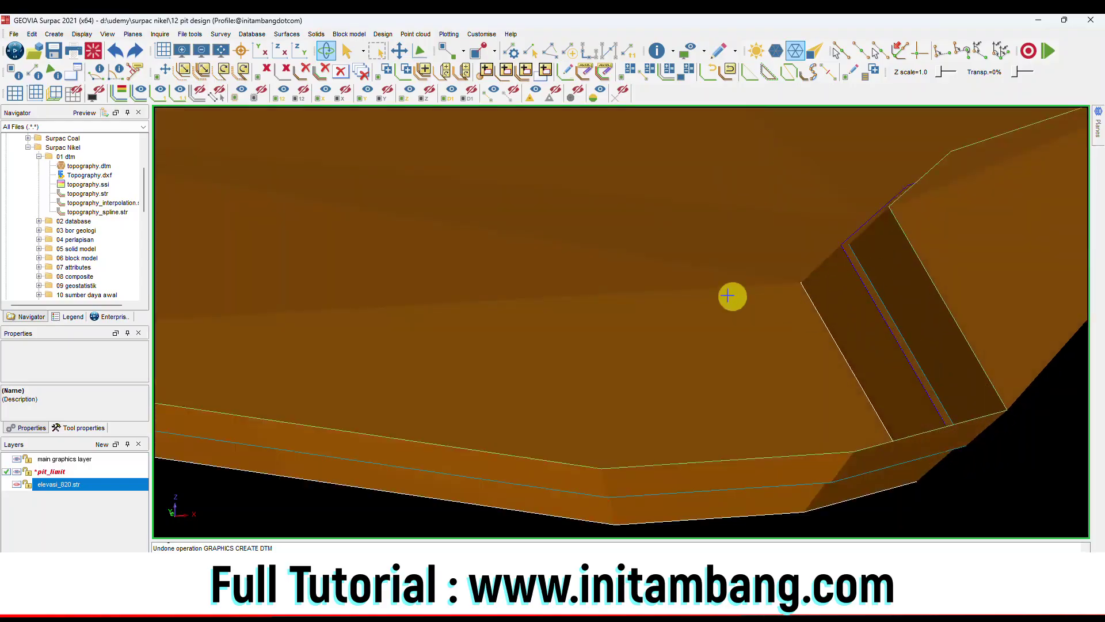
pyautogui.scroll(-4, 722, 298)
pyautogui.moveTo(371, 289); pyautogui.dragTo(336, 310)
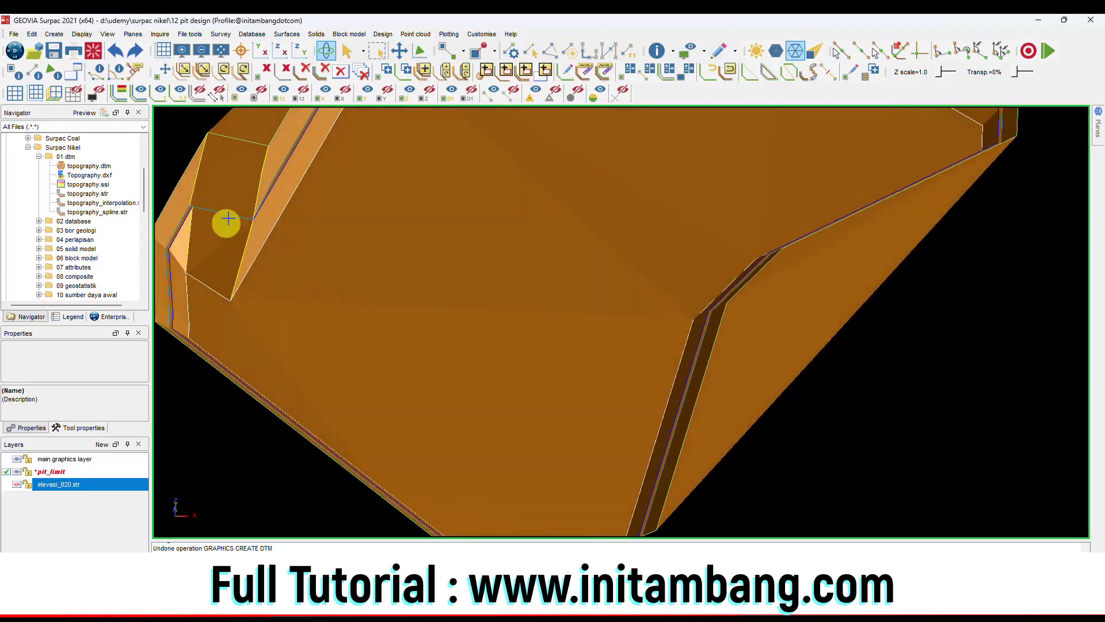
pyautogui.scroll(-3, 226, 226)
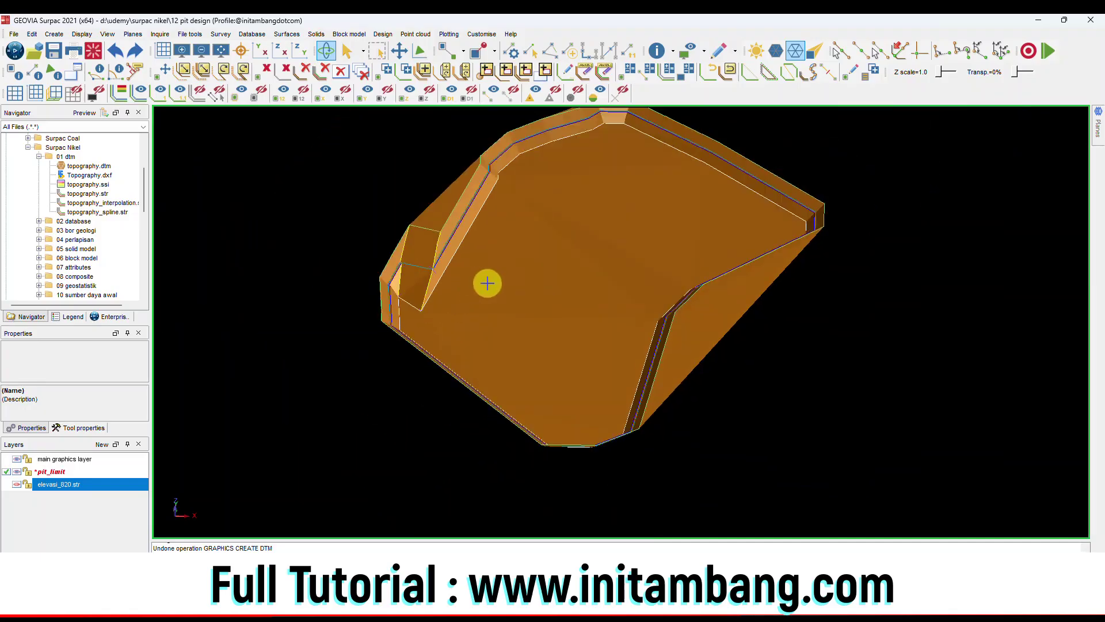
pyautogui.scroll(2, 484, 282)
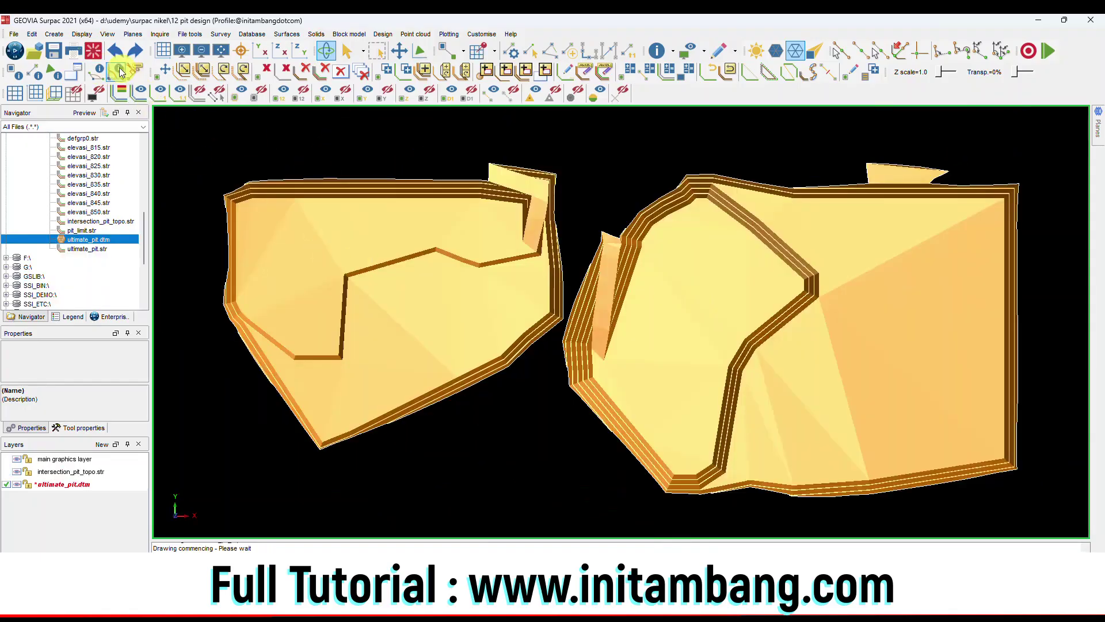
# Save the ultimate pit surface as a binary DTM file named ultimate_pit_design and look over its benches and ramps
pyautogui.click(54, 51)
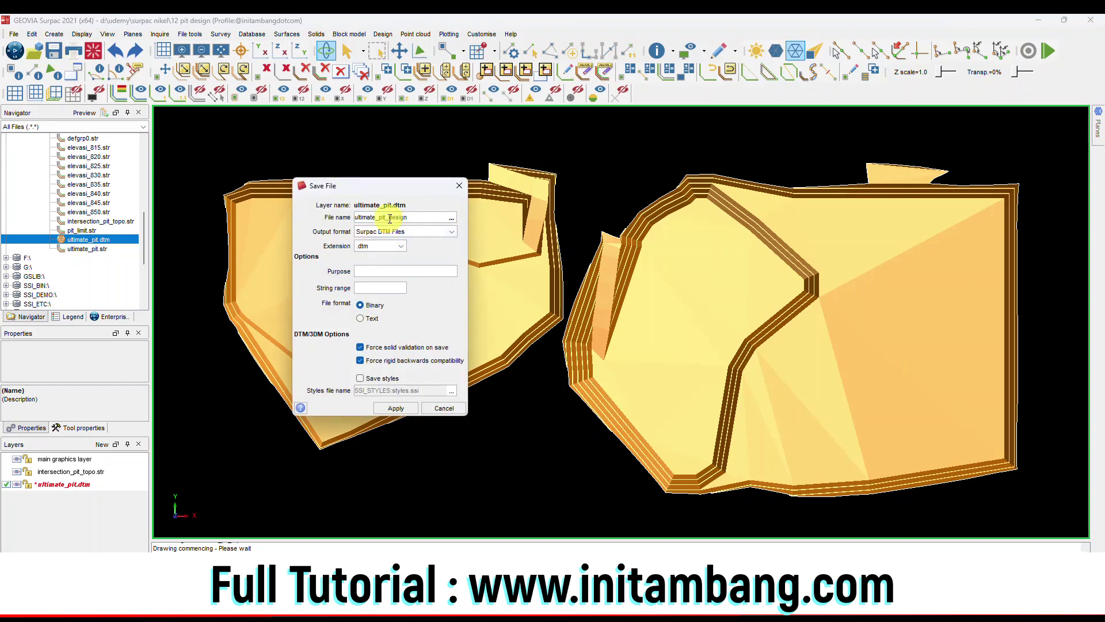
pyautogui.click(395, 408)
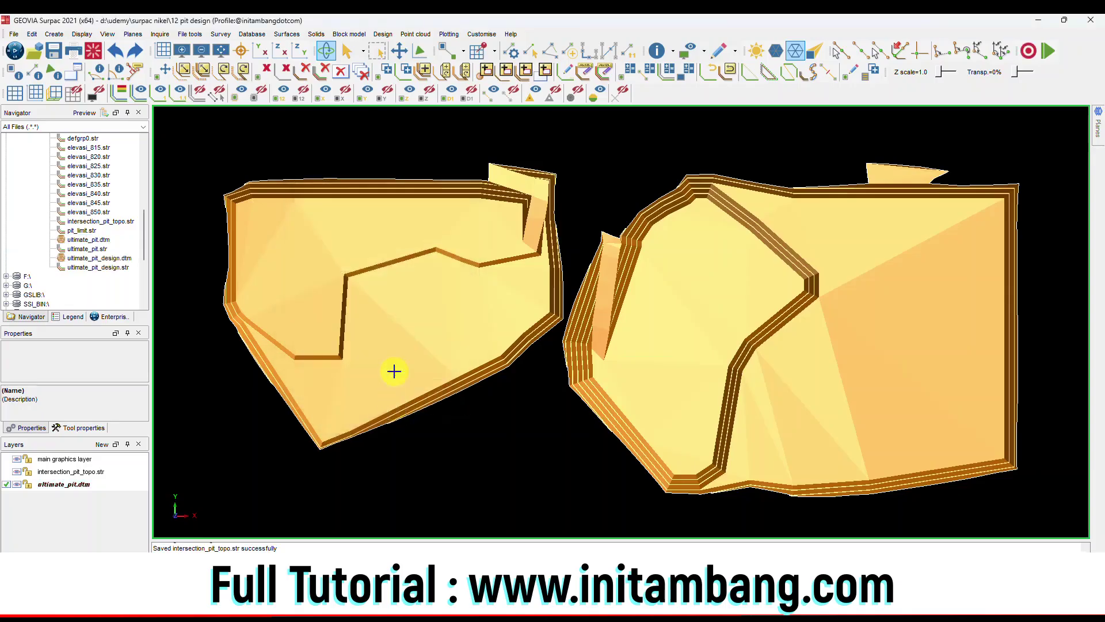
pyautogui.moveTo(476, 325); pyautogui.dragTo(578, 368)
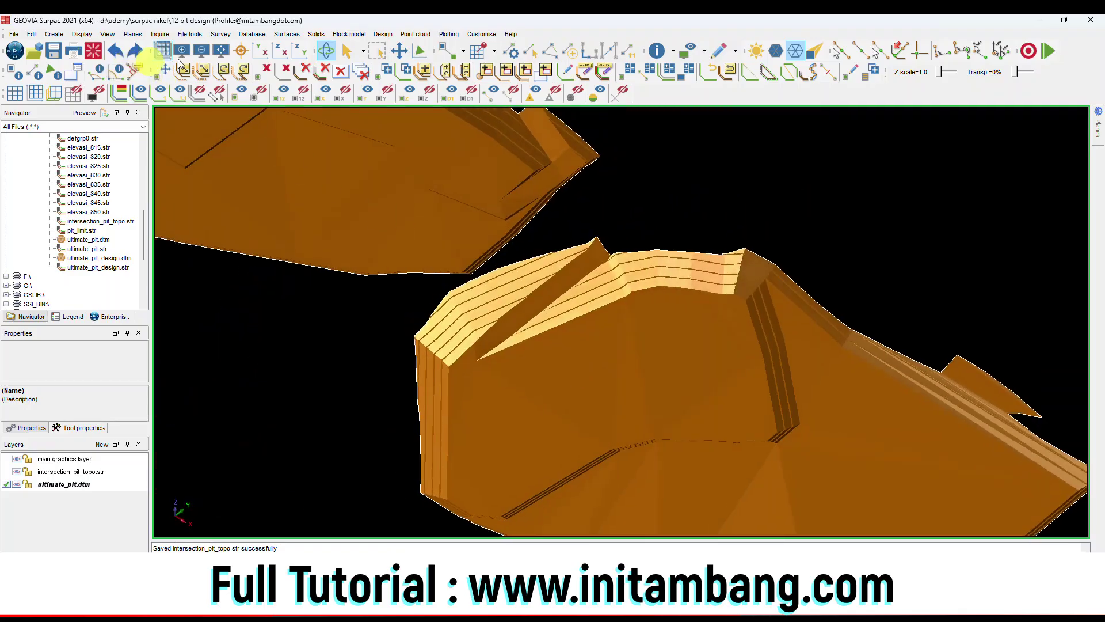
pyautogui.click(219, 53)
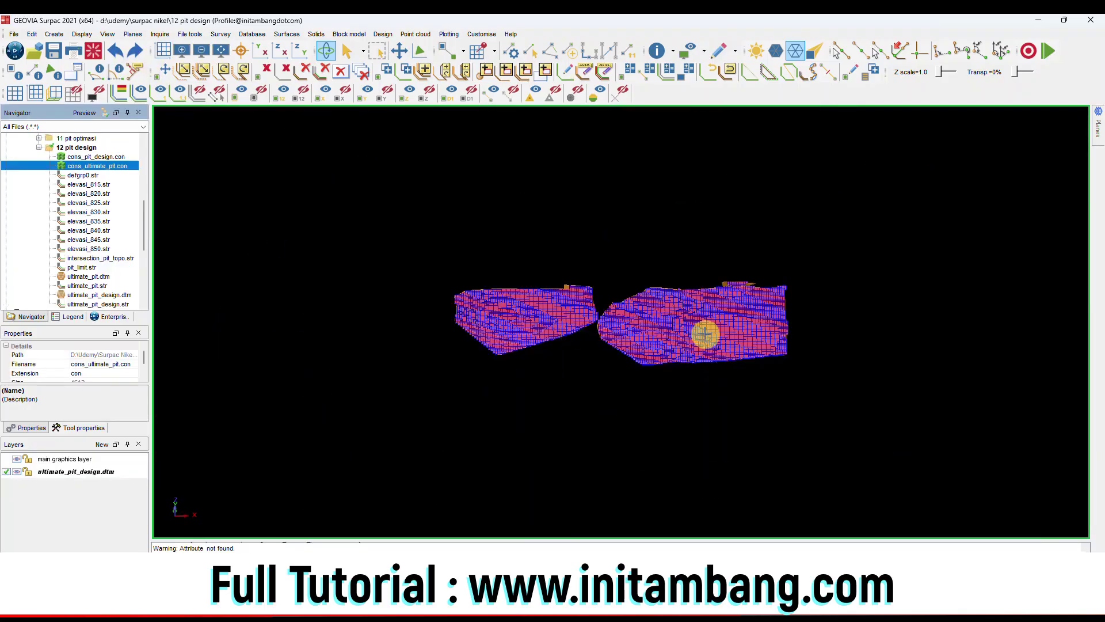
# Generate a standard block model report constrained by cons_ultimate_pit, using vol_ultimate_pit as format and output name and CSV as output format
pyautogui.moveTo(703, 333); pyautogui.dragTo(589, 340)
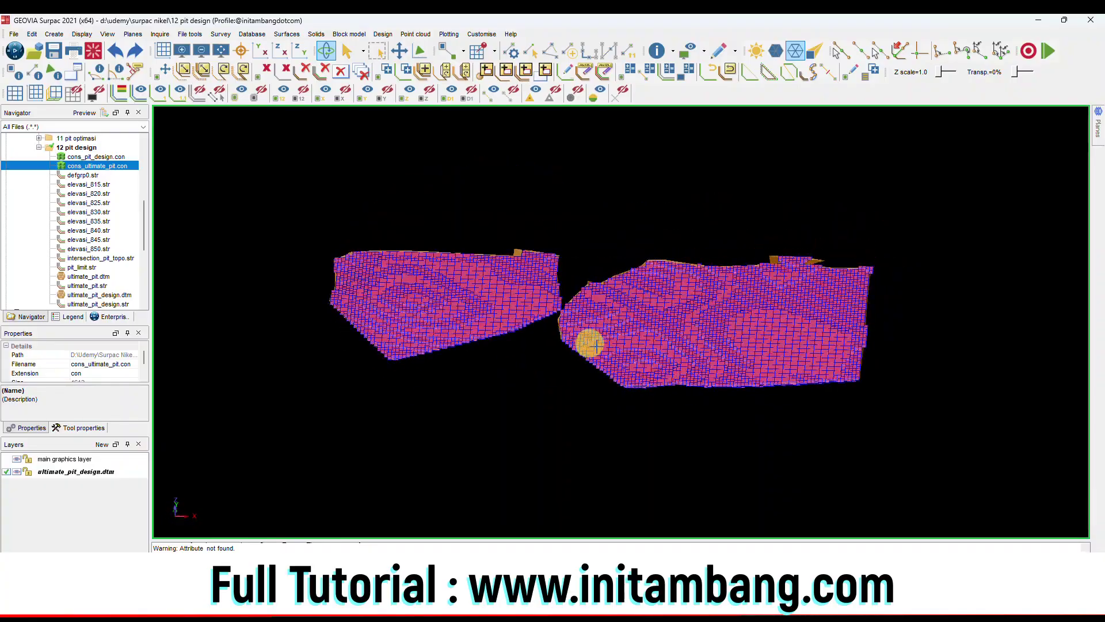
pyautogui.scroll(3, 629, 341)
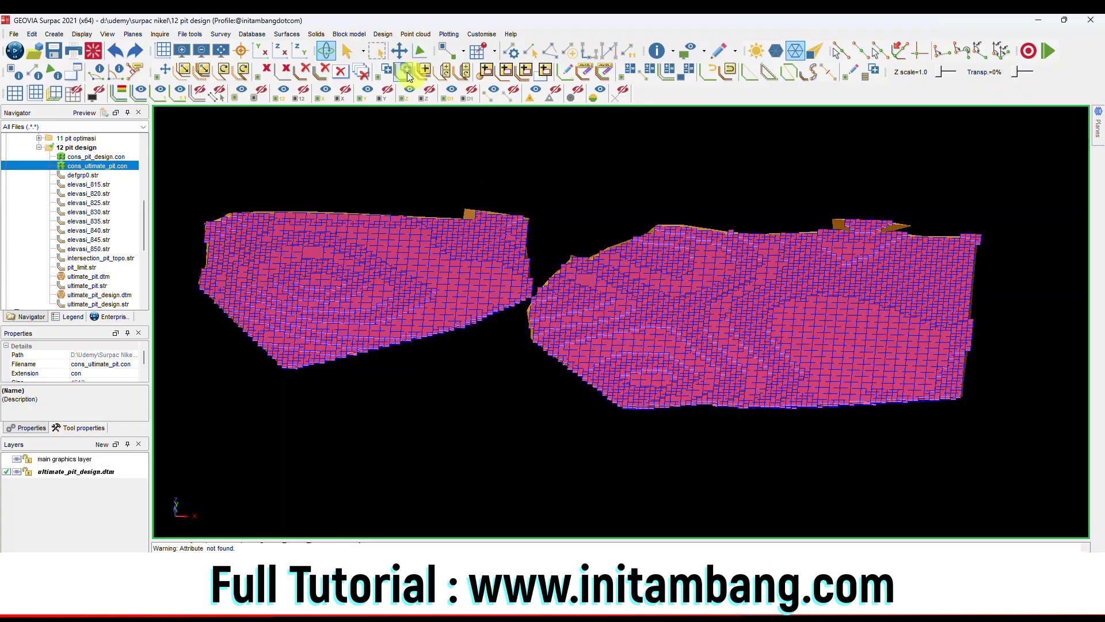
pyautogui.click(348, 34)
pyautogui.moveTo(369, 46)
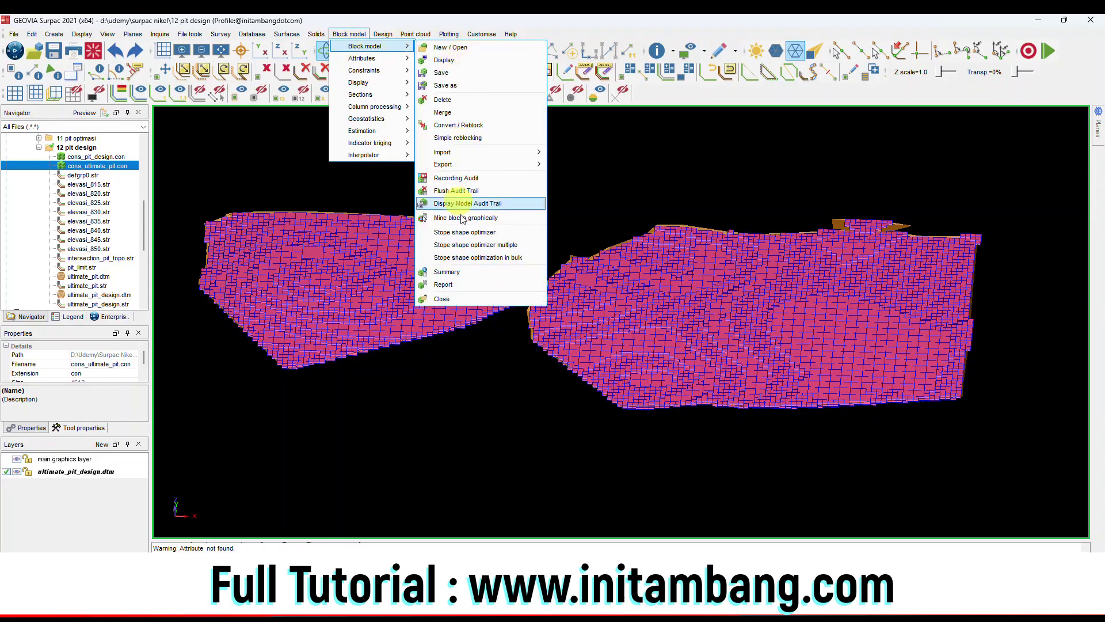
pyautogui.click(450, 285)
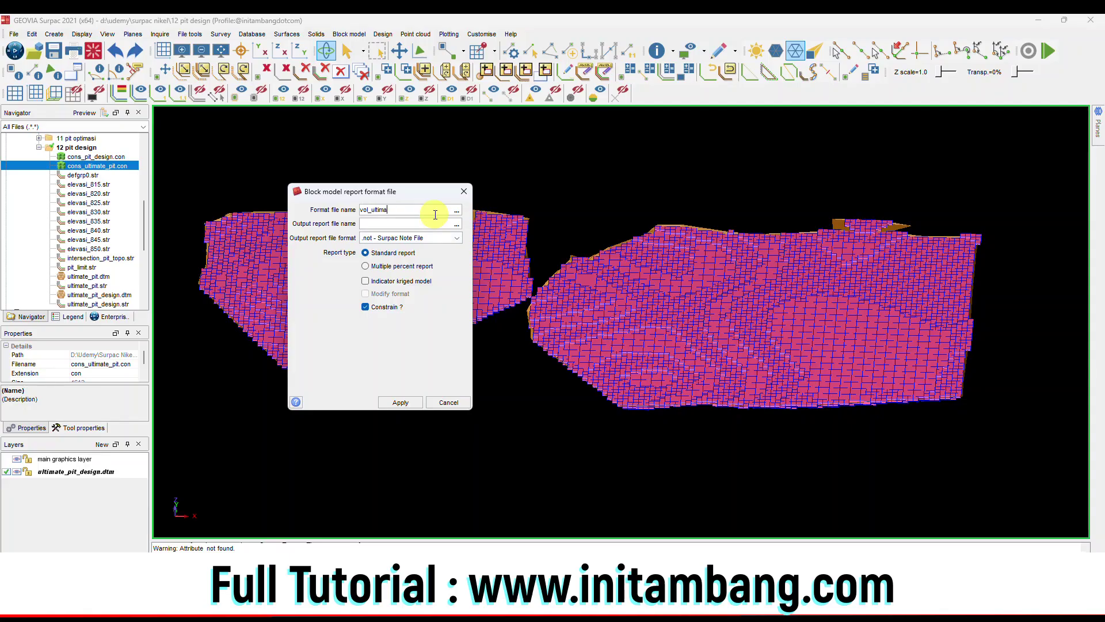
pyautogui.doubleClick(435, 214)
pyautogui.hotkey('ctrl', 'c')
pyautogui.click(403, 223)
pyautogui.hotkey('ctrl', 'v')
pyautogui.click(403, 240)
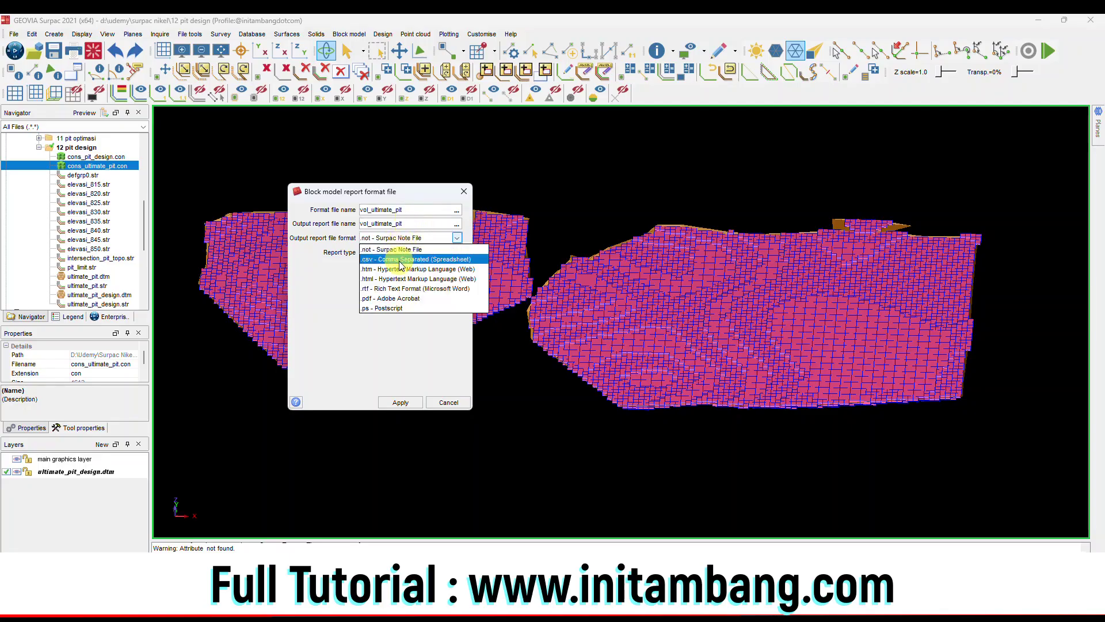
pyautogui.click(402, 260)
pyautogui.click(412, 402)
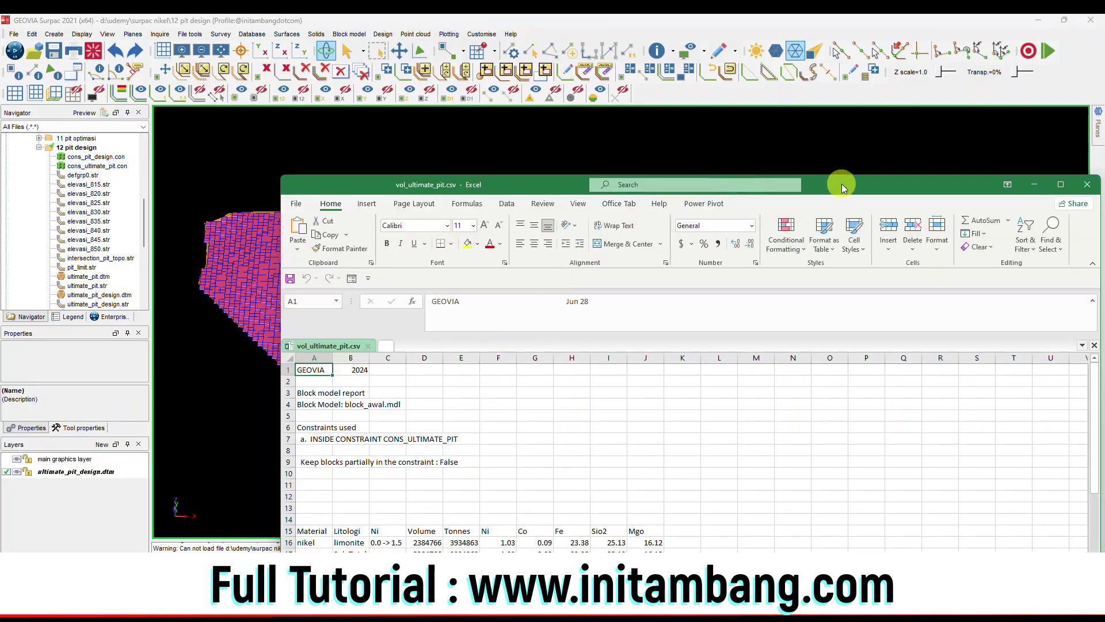
# In the Excel report, apply Comma style to the figures and add SR in C26 with =(D16+D18+D23)/E19 to two decimals in D26
pyautogui.doubleClick(841, 188)
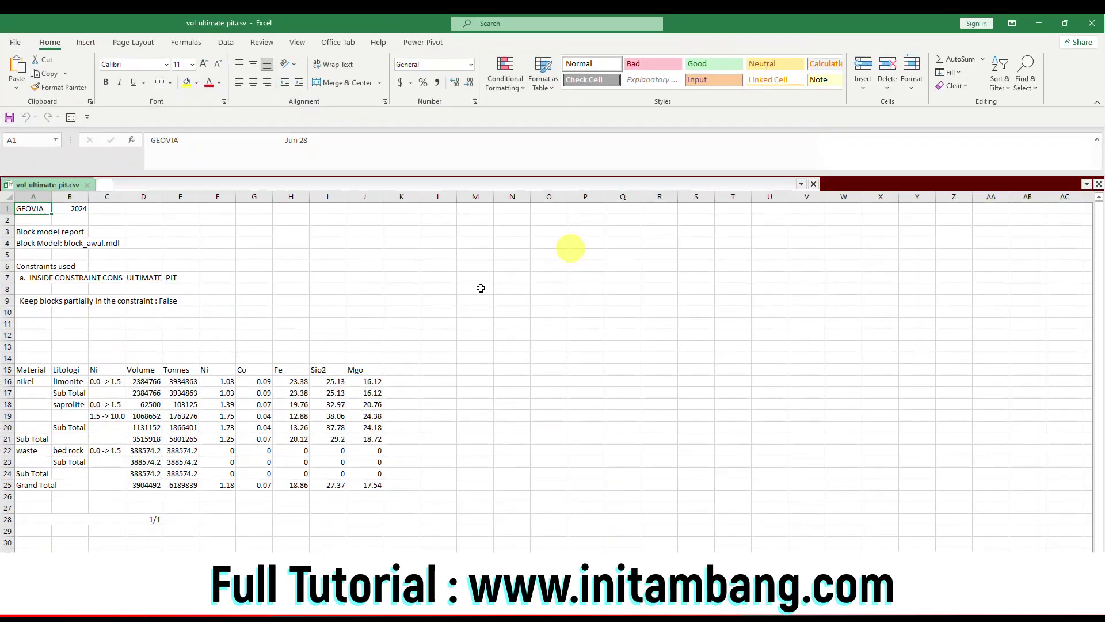
pyautogui.moveTo(143, 381); pyautogui.dragTo(368, 442)
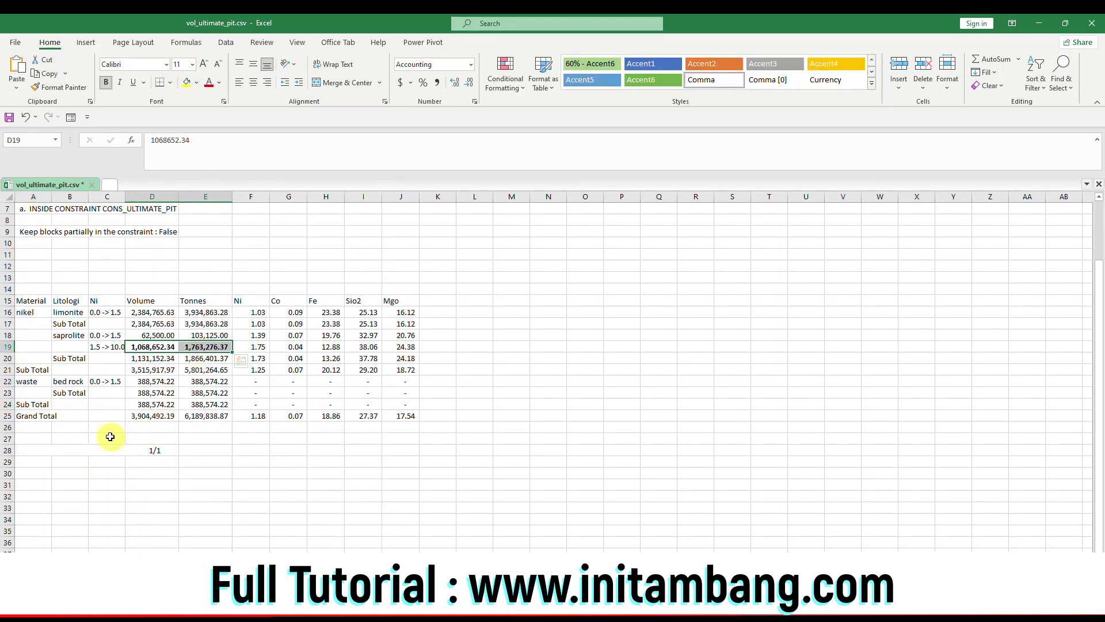
pyautogui.click(97, 424)
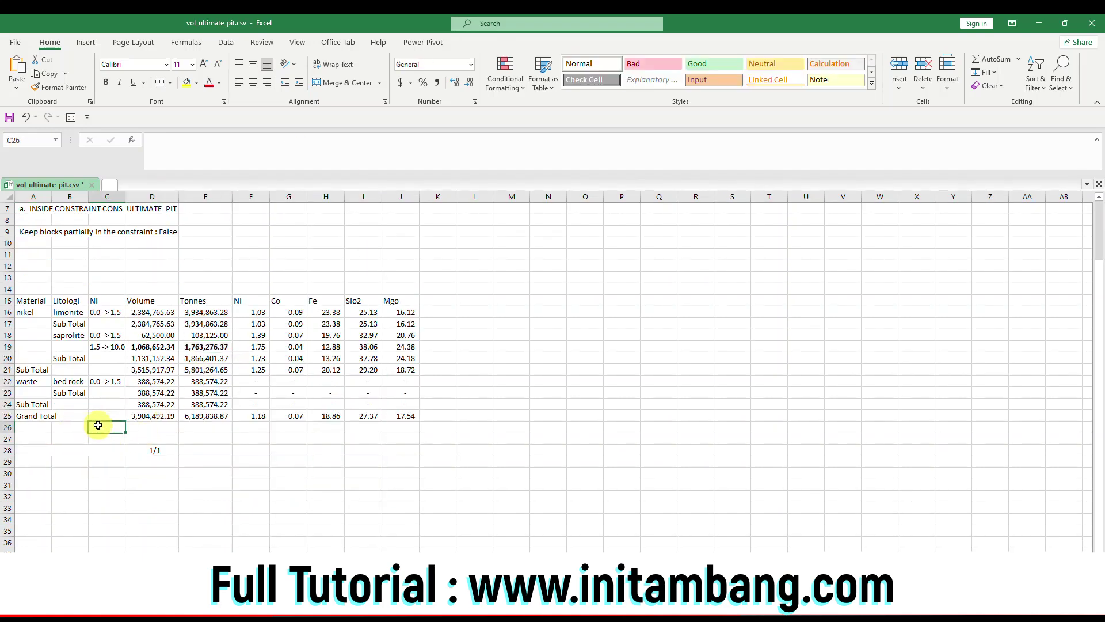
pyautogui.write('SR')
pyautogui.press('Tab')
pyautogui.click(98, 425)
pyautogui.press('Tab')
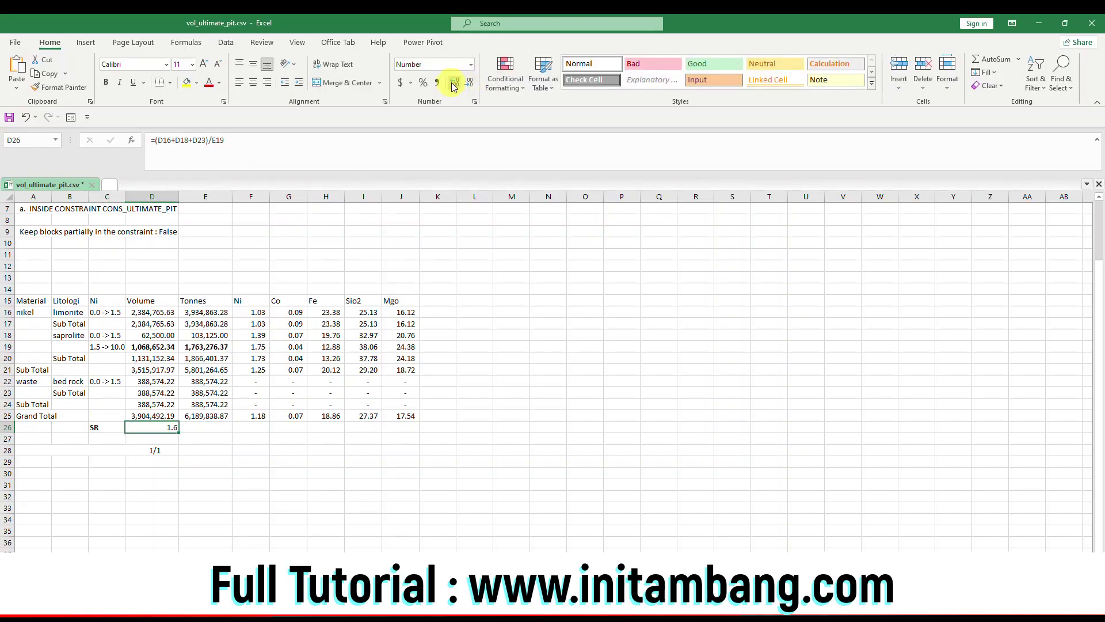
pyautogui.click(454, 85)
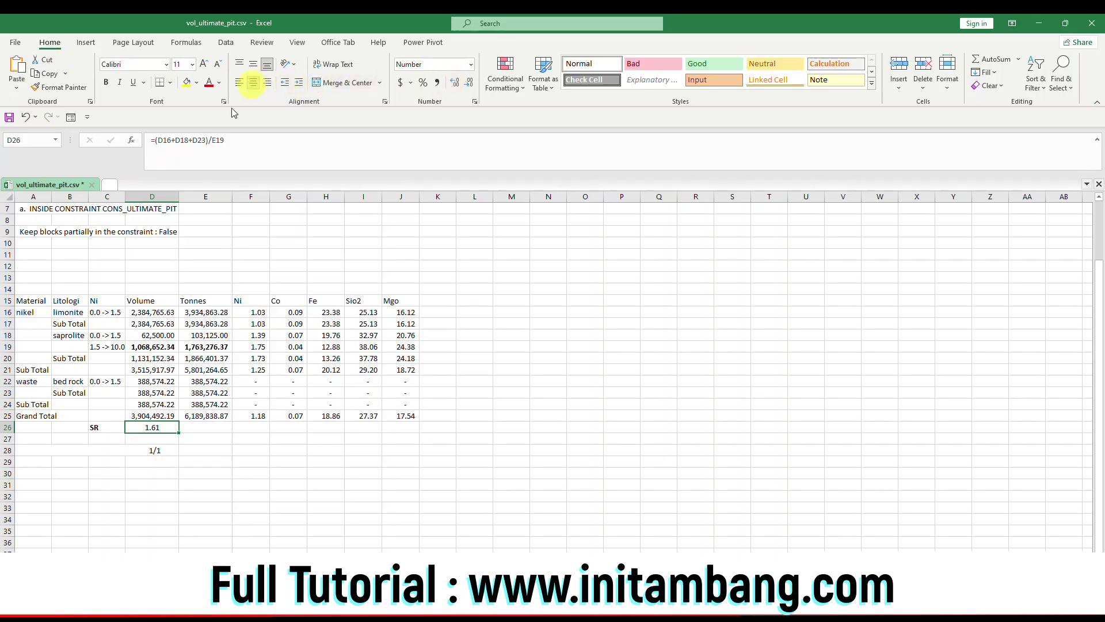
# Make the SR label and its value bold, enlarge their font by four increments and centre both cells
pyautogui.moveTo(106, 426); pyautogui.dragTo(151, 434)
pyautogui.hotkey('ctrl', 'q')
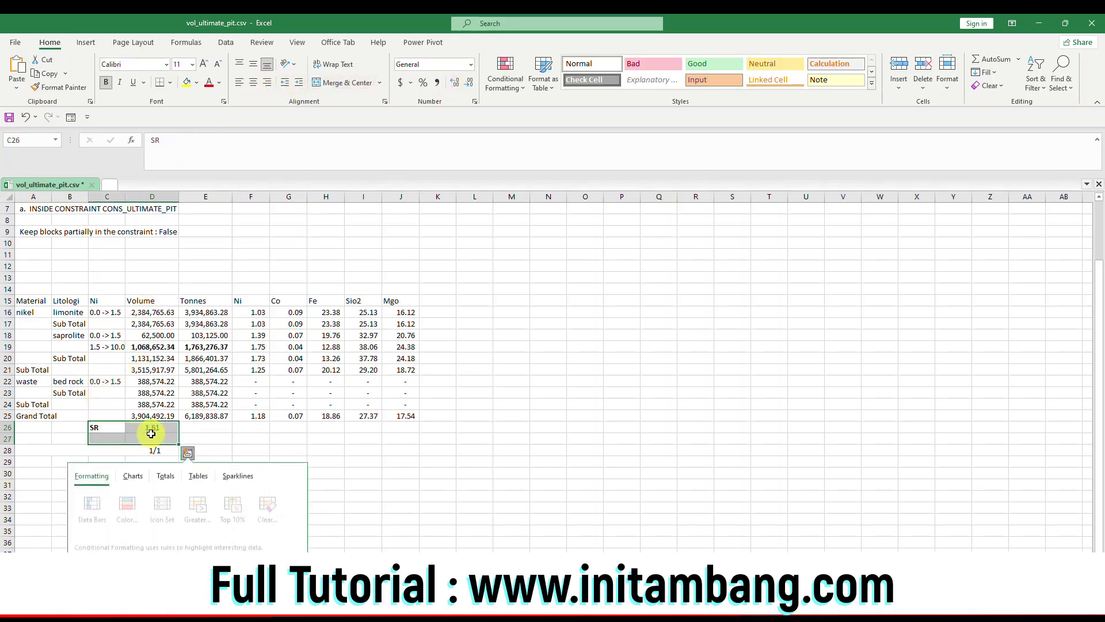
pyautogui.press('Escape')
pyautogui.click(248, 439)
pyautogui.click(141, 423)
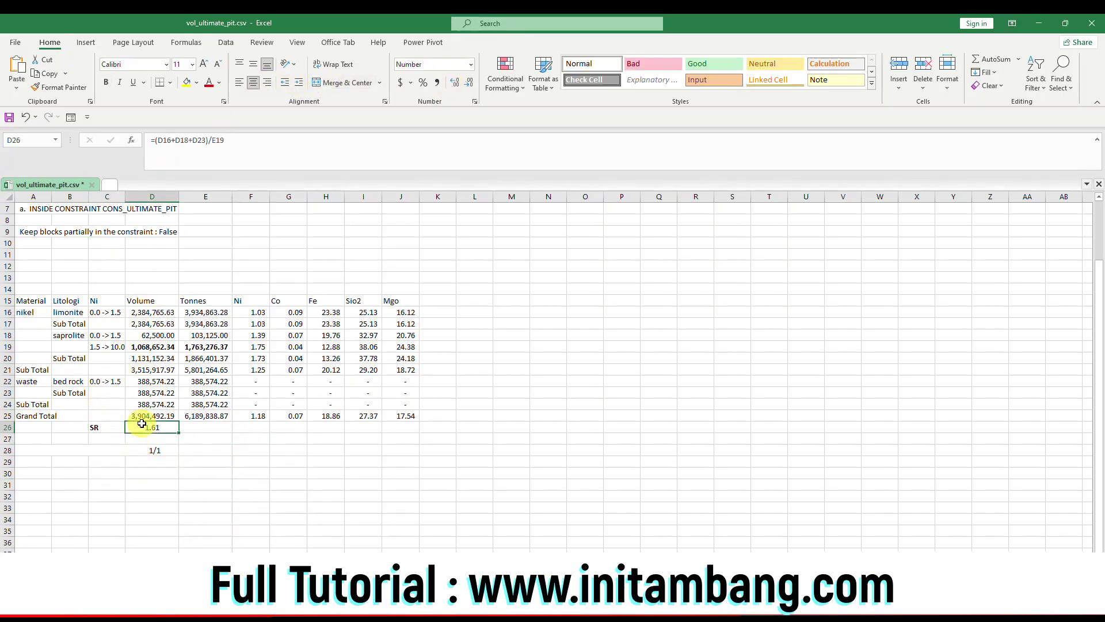
pyautogui.moveTo(108, 427); pyautogui.dragTo(151, 427)
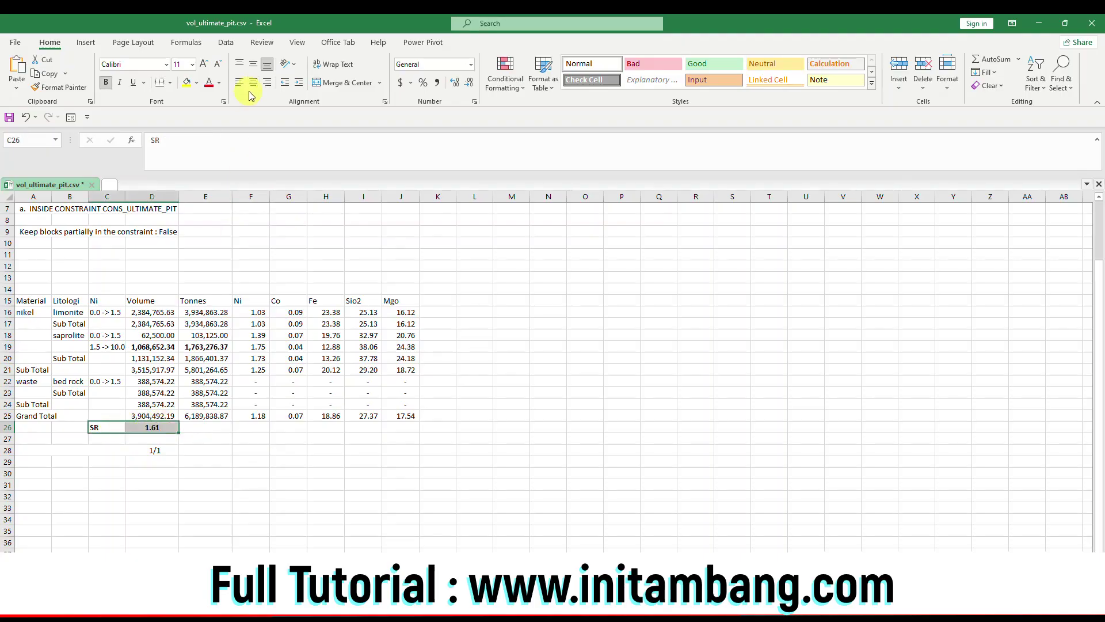
pyautogui.click(205, 64)
pyautogui.click(205, 64)
pyautogui.click(205, 64)
pyautogui.click(205, 64)
pyautogui.click(252, 83)
pyautogui.click(246, 455)
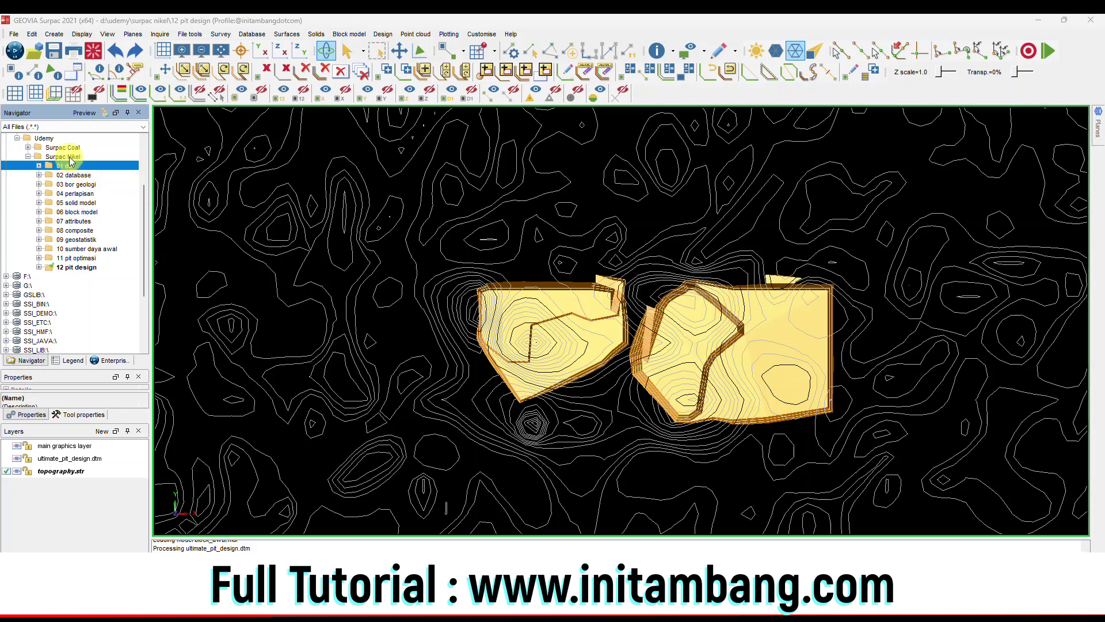
# Switch to Surpac, create a folder named 13 disposal inside Surpac Nikel and set it as the work directory
pyautogui.click(68, 158)
pyautogui.rightClick(69, 161)
pyautogui.click(93, 194)
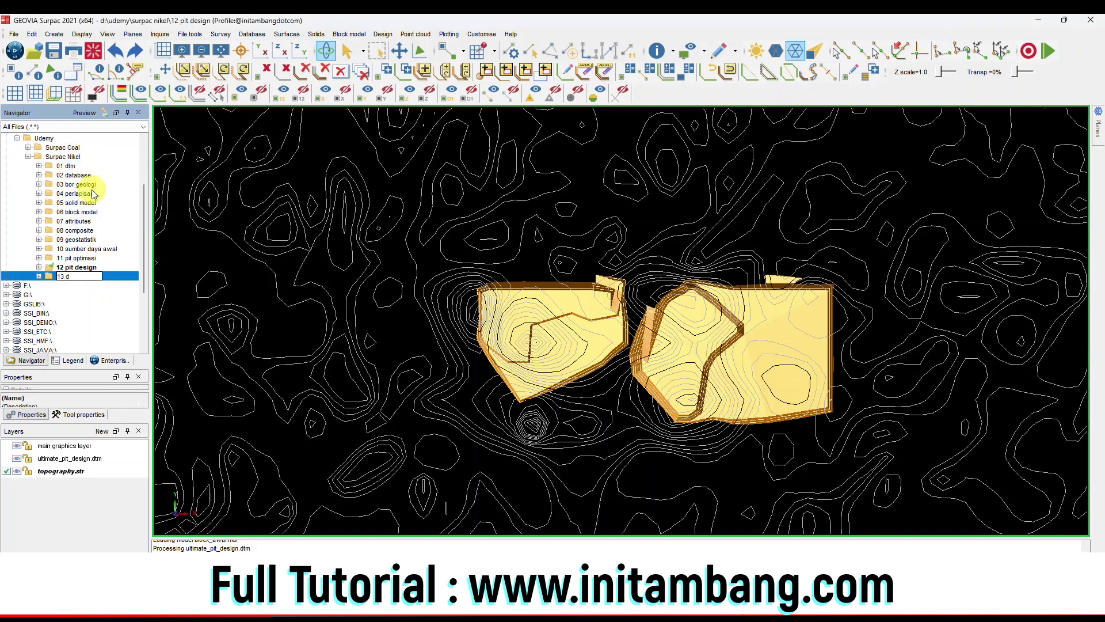
pyautogui.press('Return')
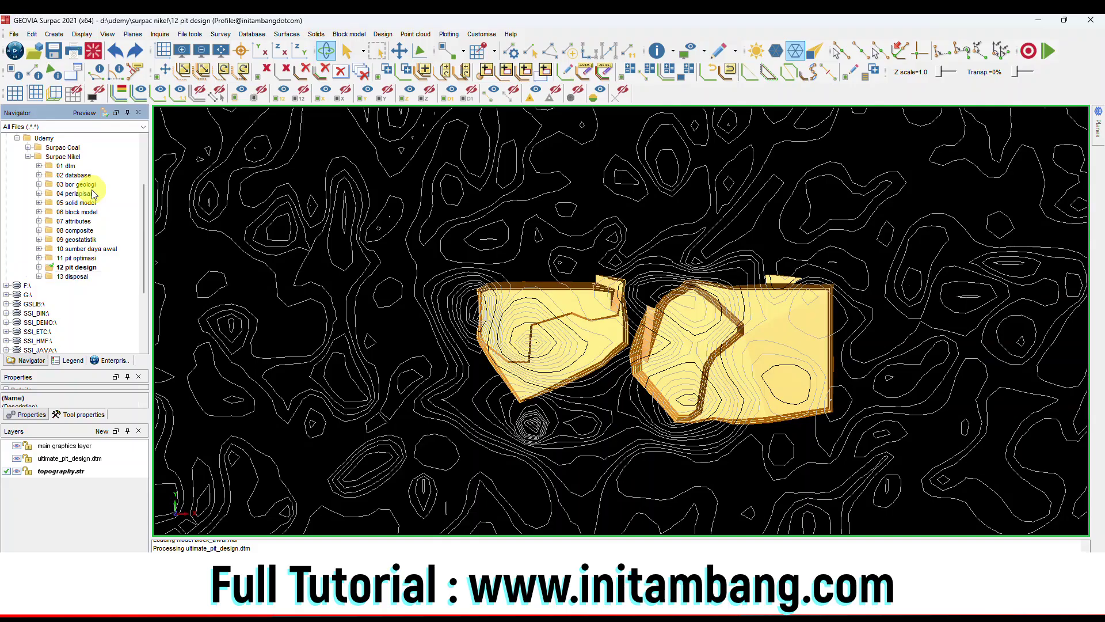
pyautogui.rightClick(78, 277)
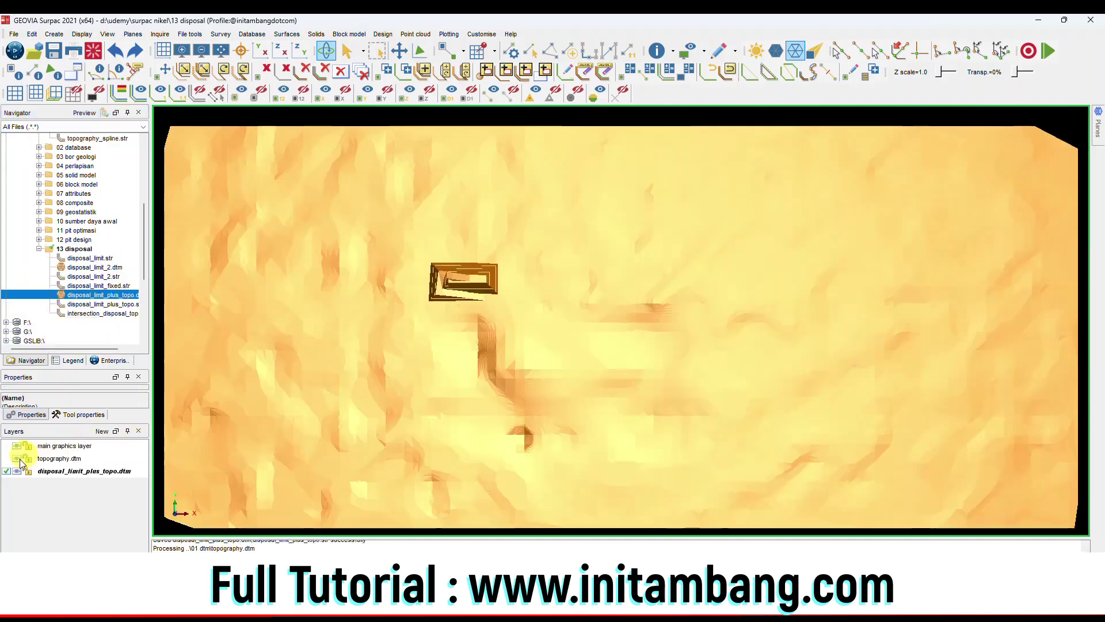
# Calculate cut and fill volumes between topography.dtm and disposal_limit_plus_topo.dtm within intersection_disposal_topo.str, string 1, and report them as volume_disposal in PDF
pyautogui.click(18, 475)
pyautogui.scroll(2, 451, 269)
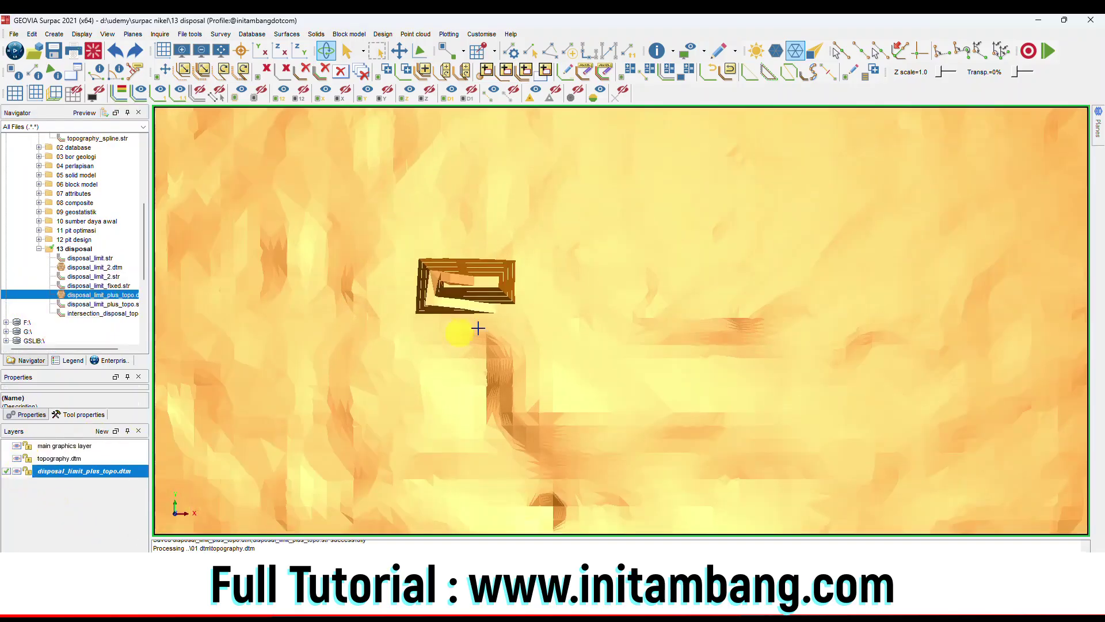
pyautogui.scroll(-2, 583, 301)
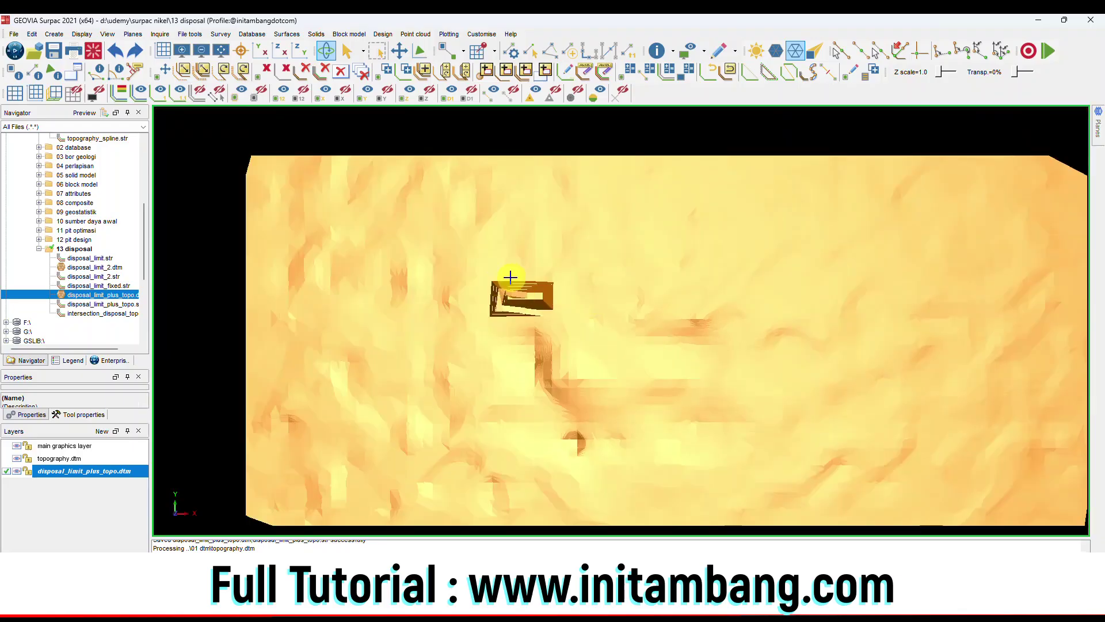
pyautogui.scroll(1, 568, 305)
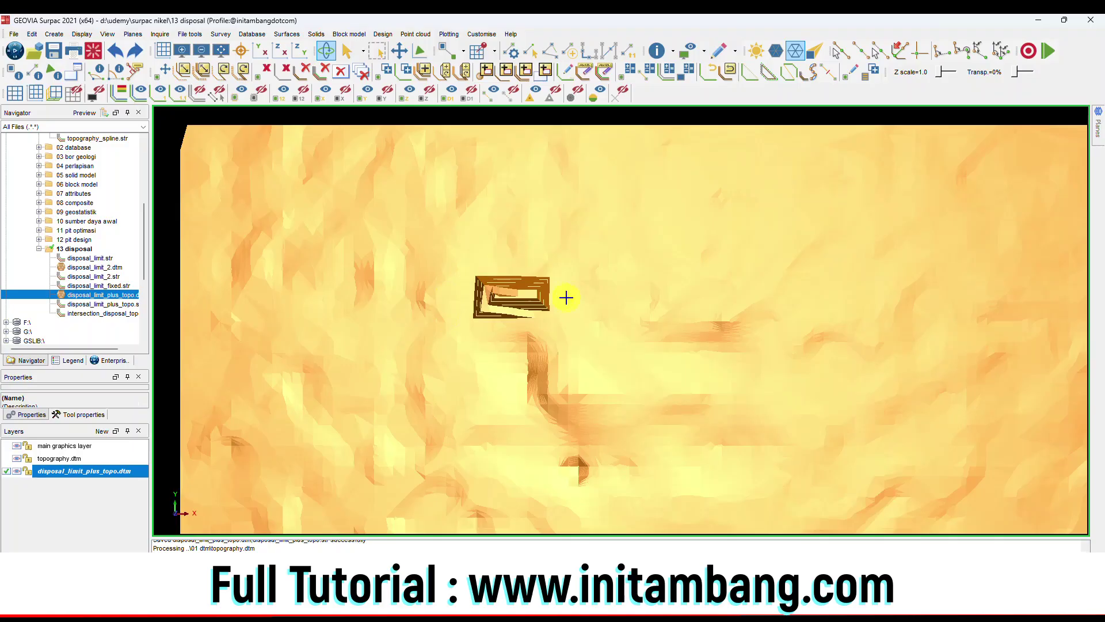
pyautogui.scroll(-1, 627, 333)
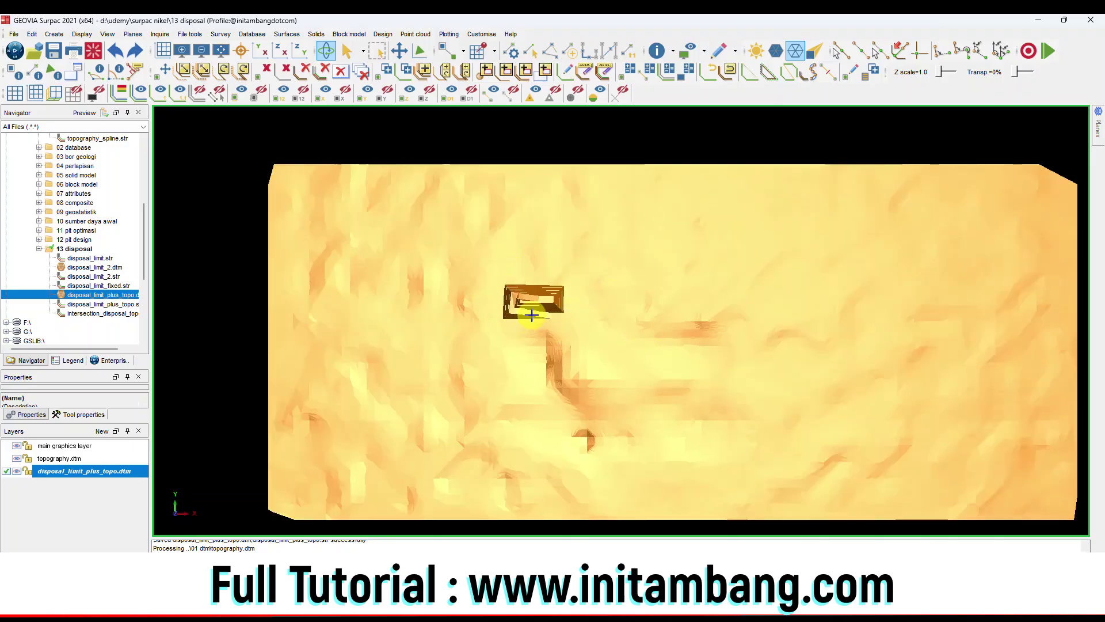
pyautogui.scroll(1, 531, 313)
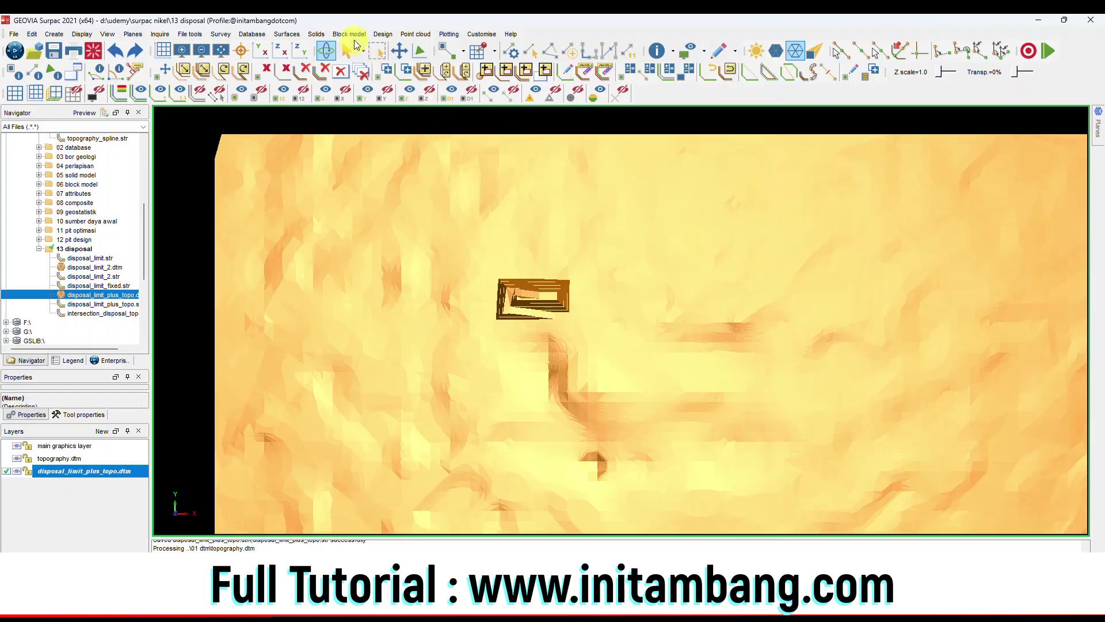
pyautogui.click(291, 36)
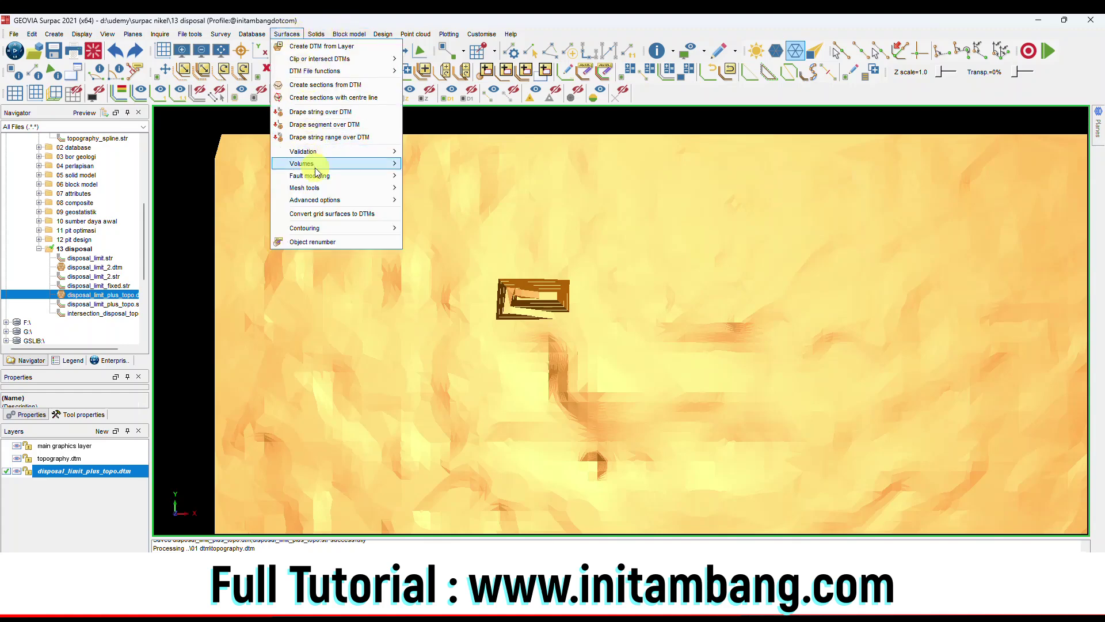
pyautogui.moveTo(320, 168)
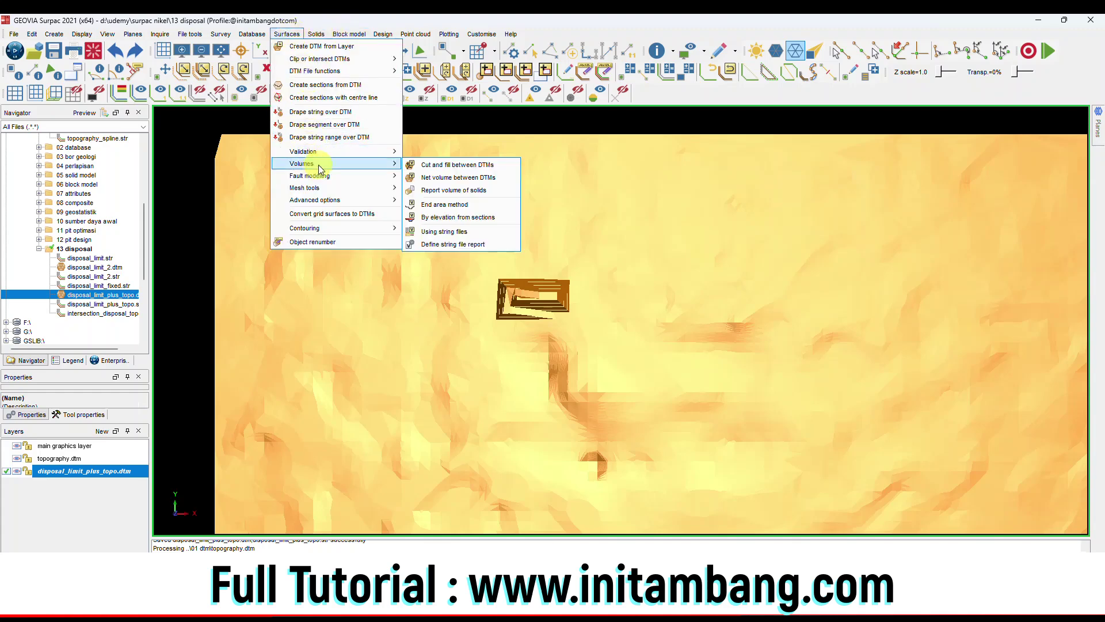
pyautogui.click(452, 166)
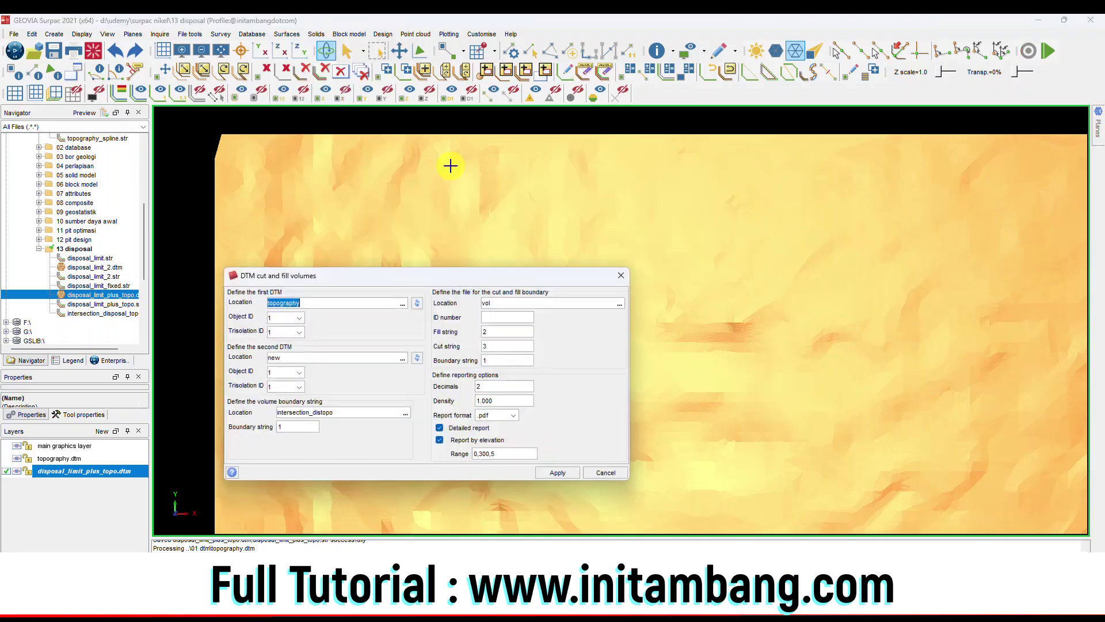
pyautogui.press('Return')
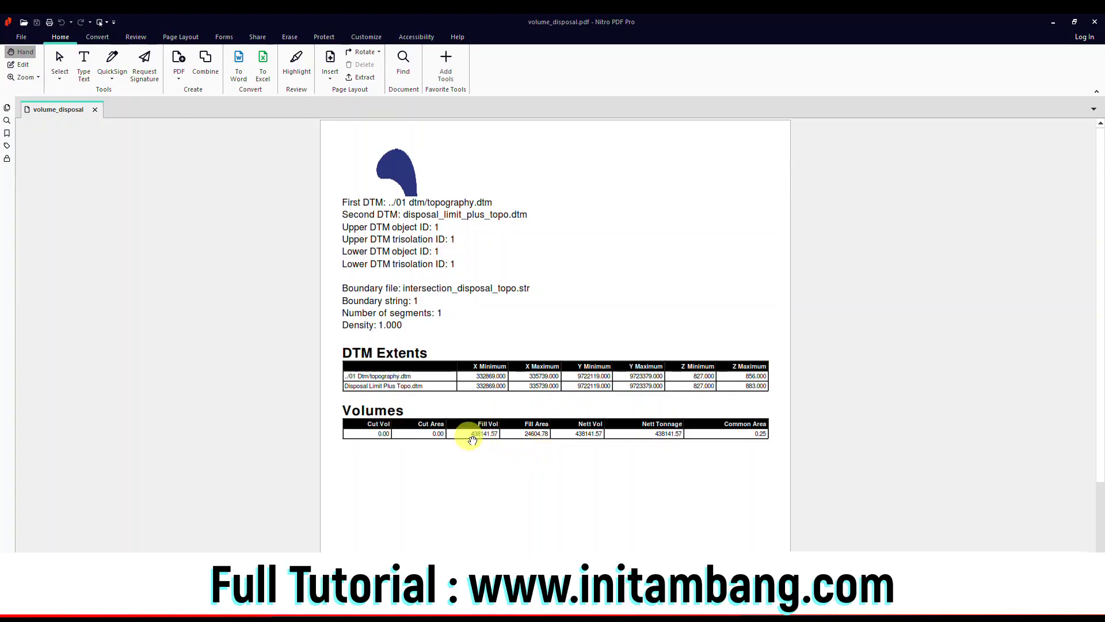
# Examine the Volumes table in the volume_disposal PDF report and the benches and ramp of the disposal surface
pyautogui.keyDown('ctrl'); pyautogui.scroll(4, 472, 440); pyautogui.keyUp('ctrl')
pyautogui.keyDown('ctrl'); pyautogui.scroll(-1, 483, 439); pyautogui.keyUp('ctrl')
pyautogui.moveTo(580, 465); pyautogui.dragTo(578, 405)
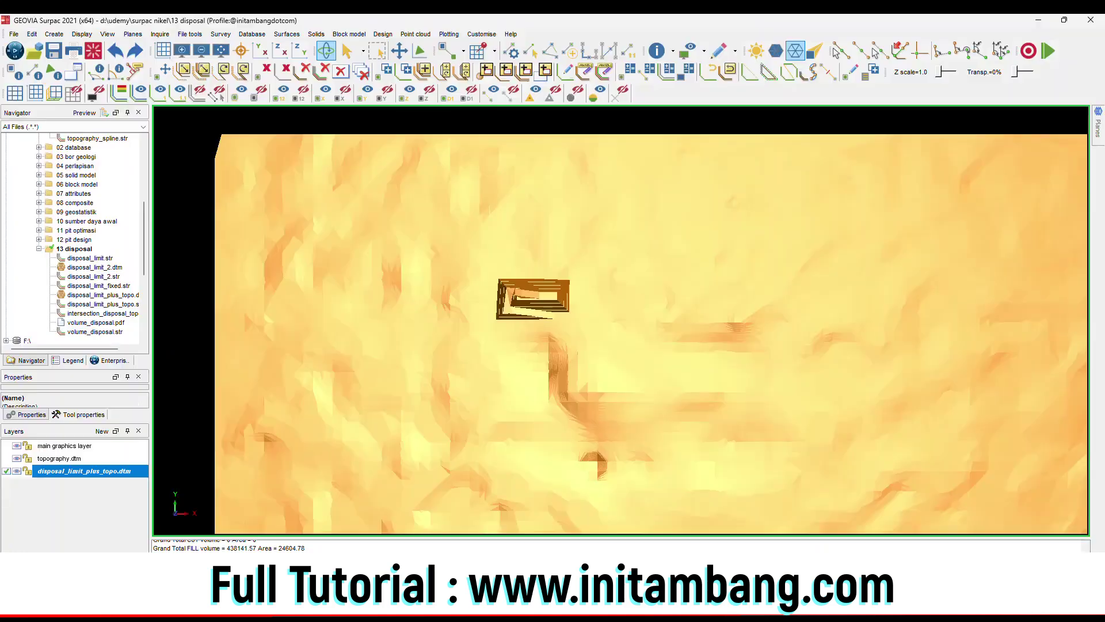
pyautogui.scroll(5, 538, 297)
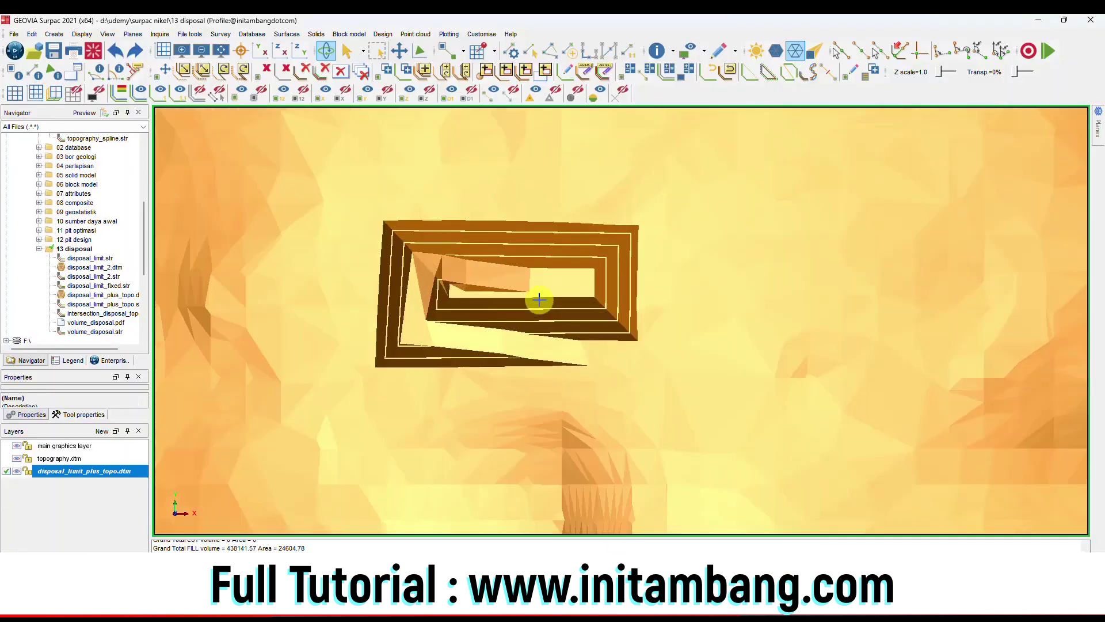
pyautogui.scroll(-5, 539, 299)
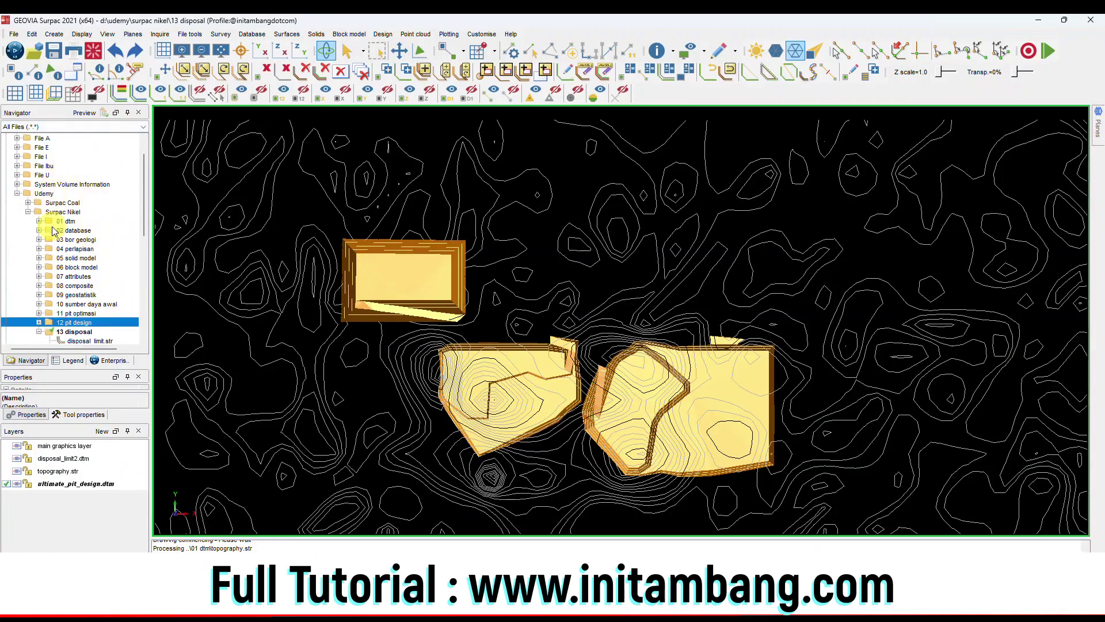
# Create a folder named 14 stockpile inside Surpac Nikel and set it as the work directory
pyautogui.rightClick(58, 185)
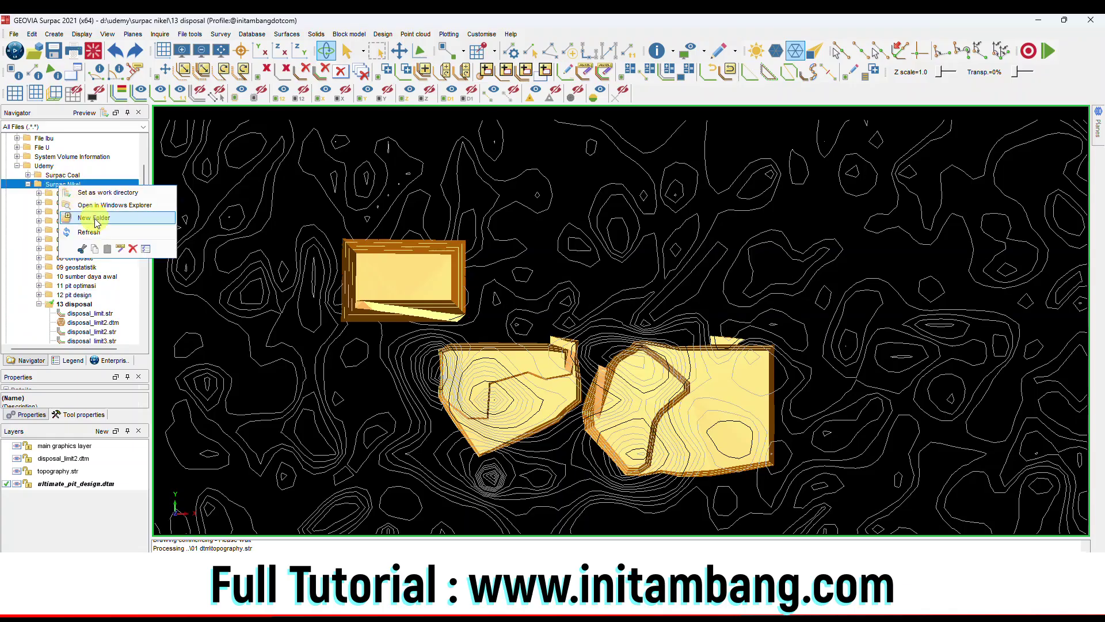
pyautogui.click(95, 220)
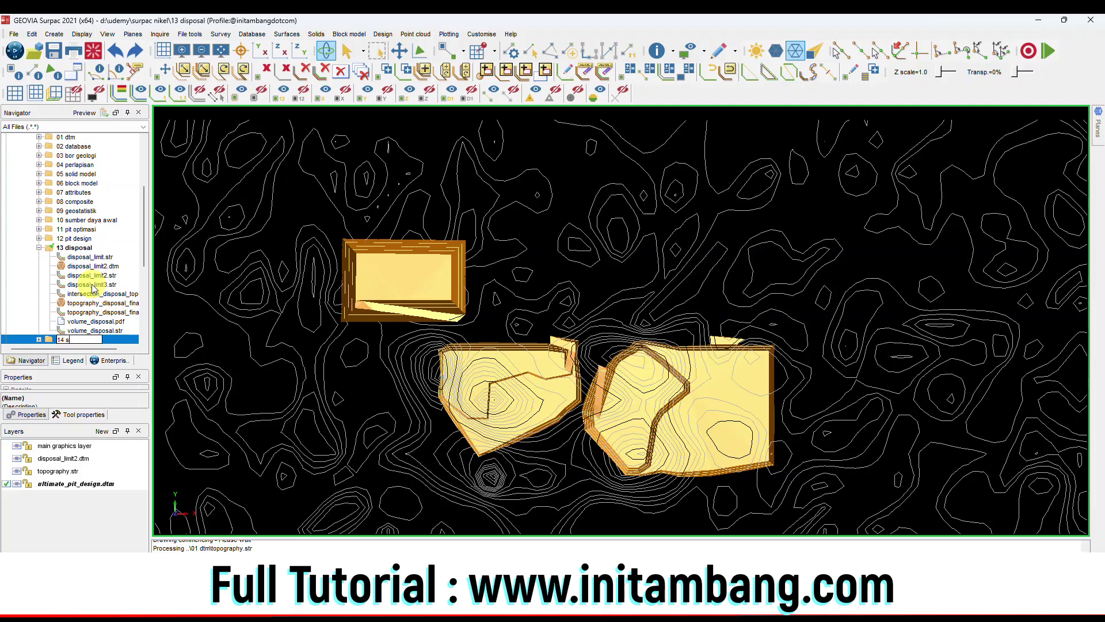
pyautogui.write('14 stockpile')
pyautogui.press('Return')
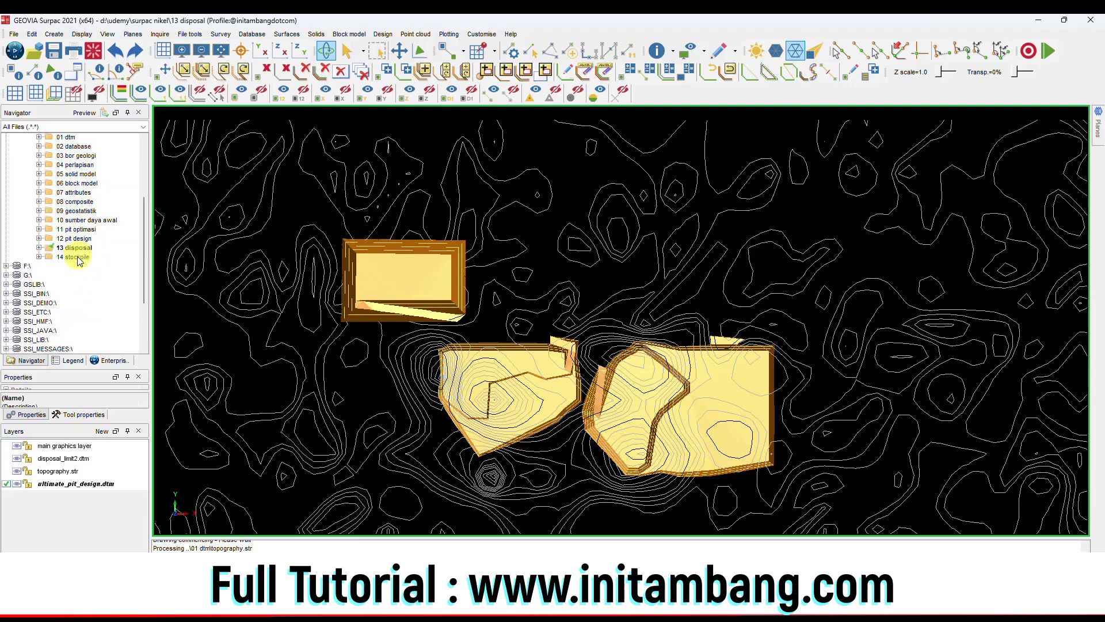
pyautogui.click(75, 257)
pyautogui.rightClick(74, 257)
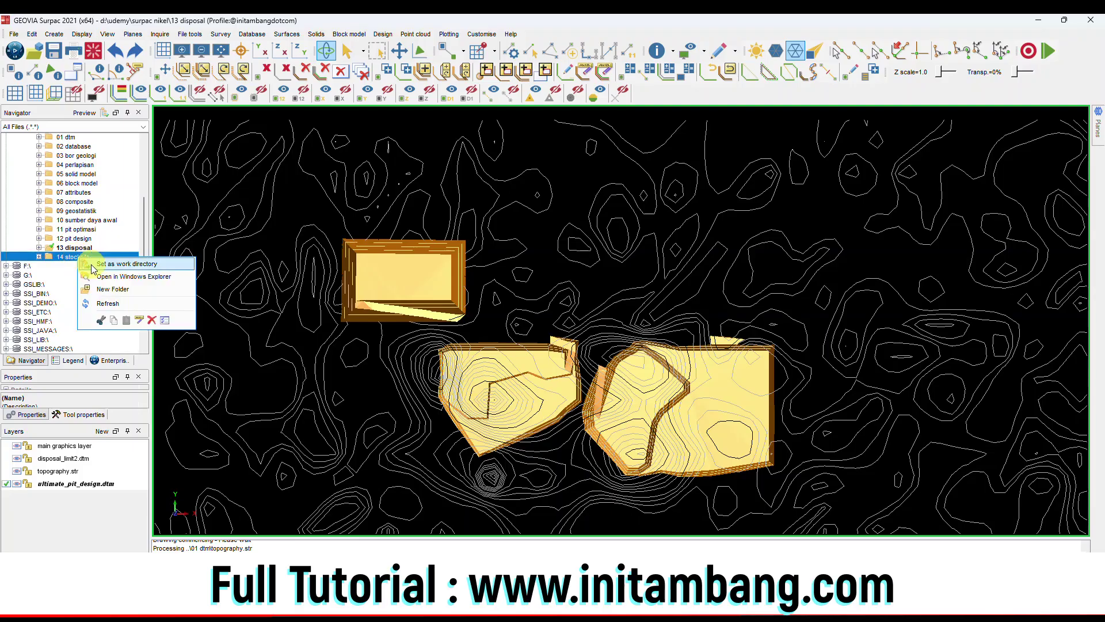
pyautogui.click(109, 260)
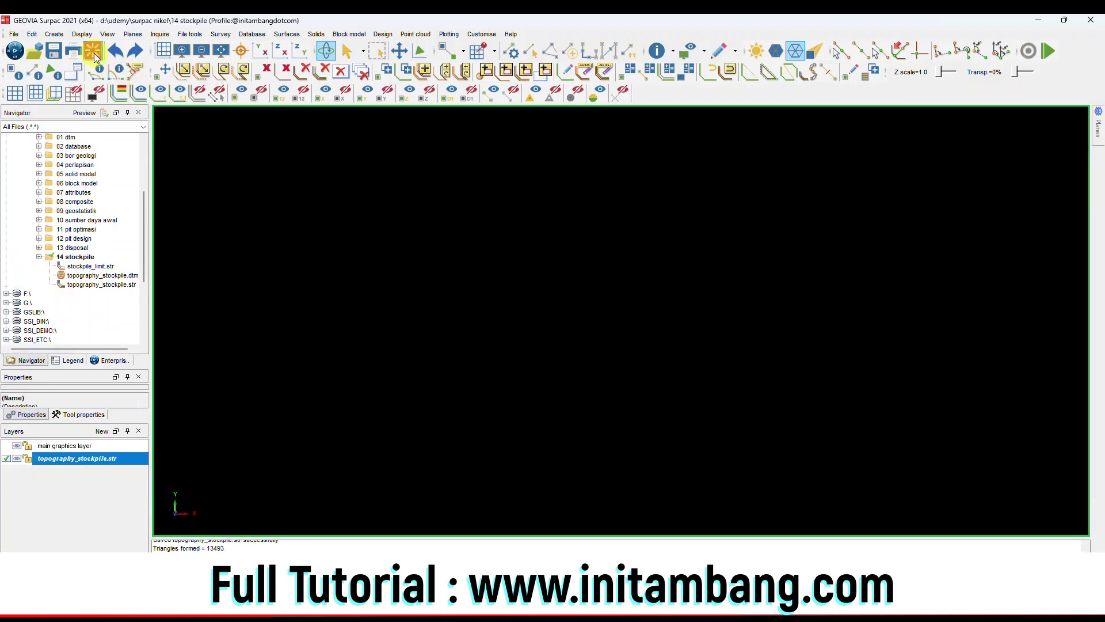
# Clear the graphics and open topography_stockpile.dtm from the 14 stockpile folder
pyautogui.click(93, 50)
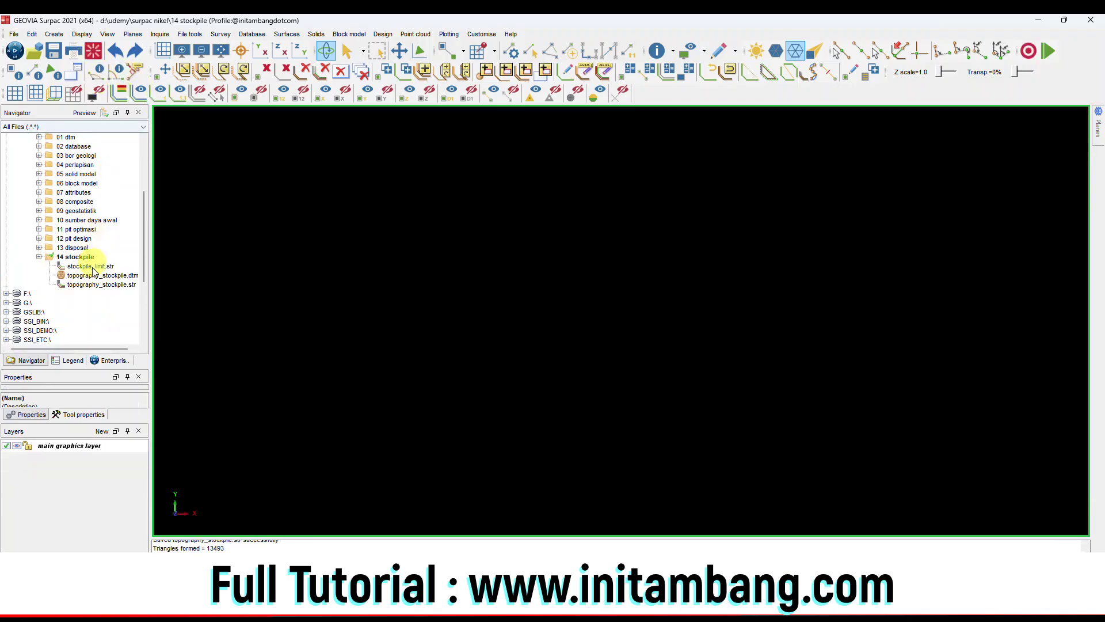
pyautogui.click(94, 276)
pyautogui.rightClick(93, 276)
pyautogui.click(109, 281)
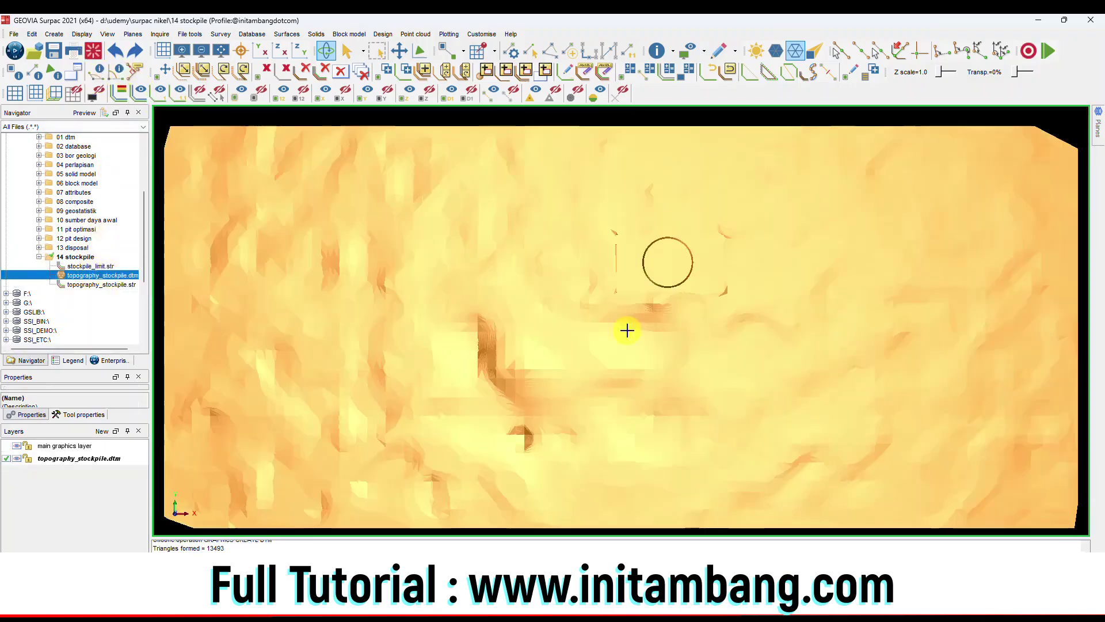
pyautogui.moveTo(683, 304); pyautogui.dragTo(639, 292)
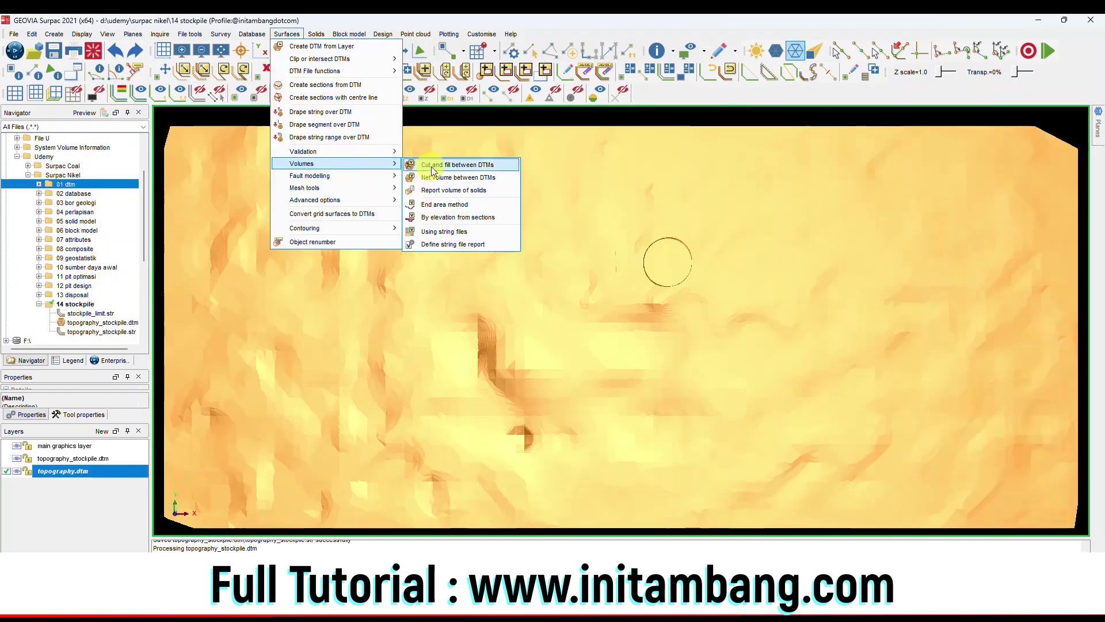
# Calculate cut and fill volumes between topography.dtm and topography_stockpile.dtm within stockpile_limit.str, string 1, and report them as volume_stockpile in PDF
pyautogui.click(433, 164)
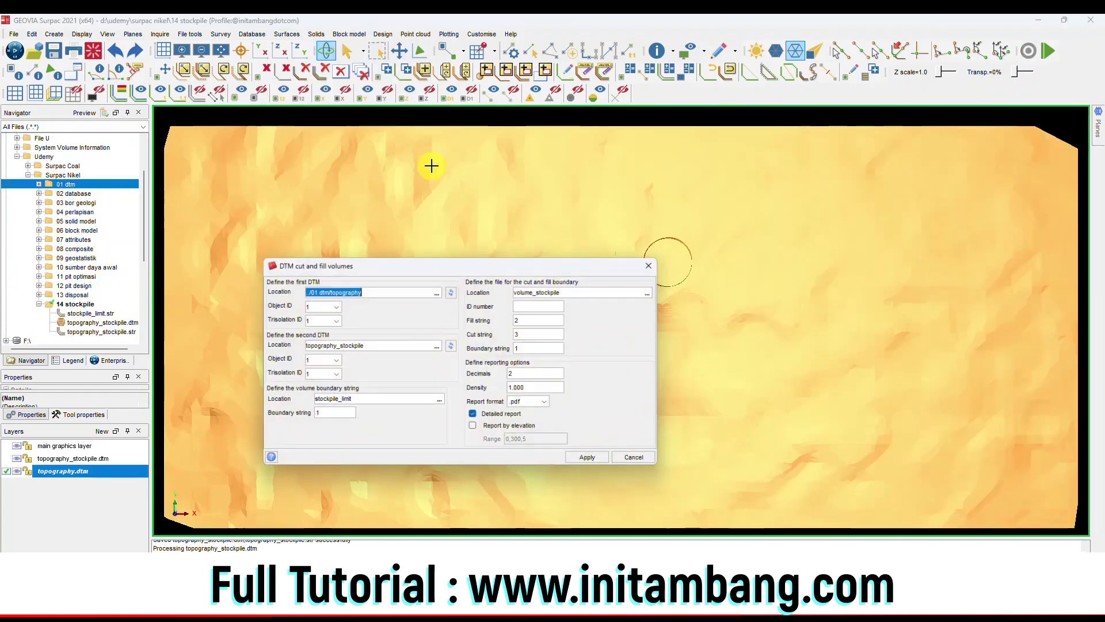
pyautogui.click(437, 292)
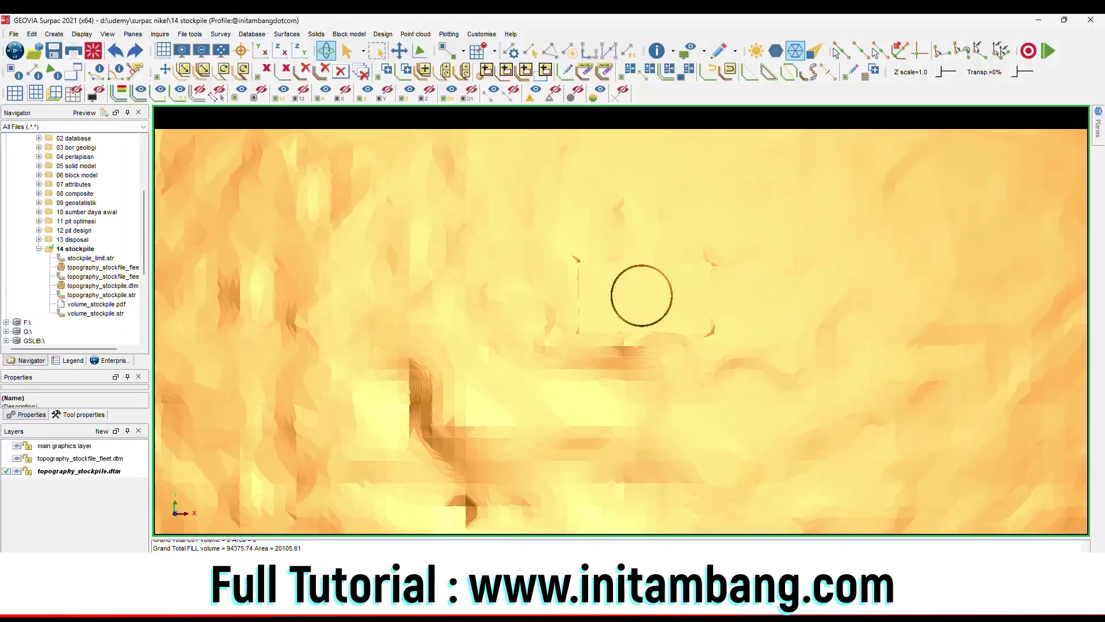
pyautogui.scroll(4, 588, 301)
pyautogui.scroll(-5, 632, 347)
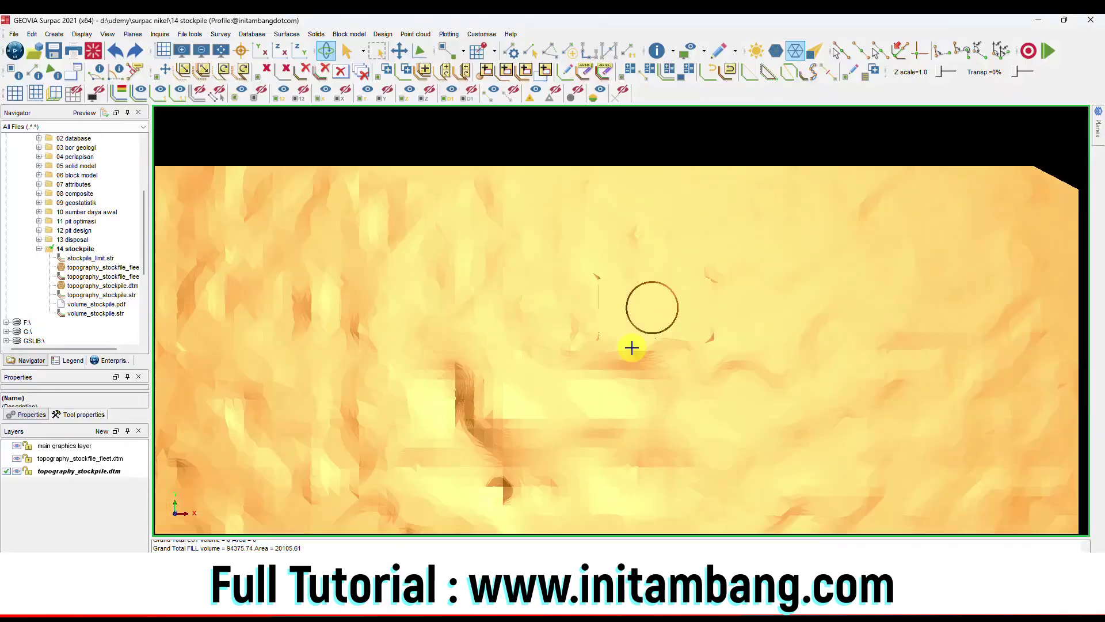
pyautogui.moveTo(637, 373); pyautogui.dragTo(627, 340)
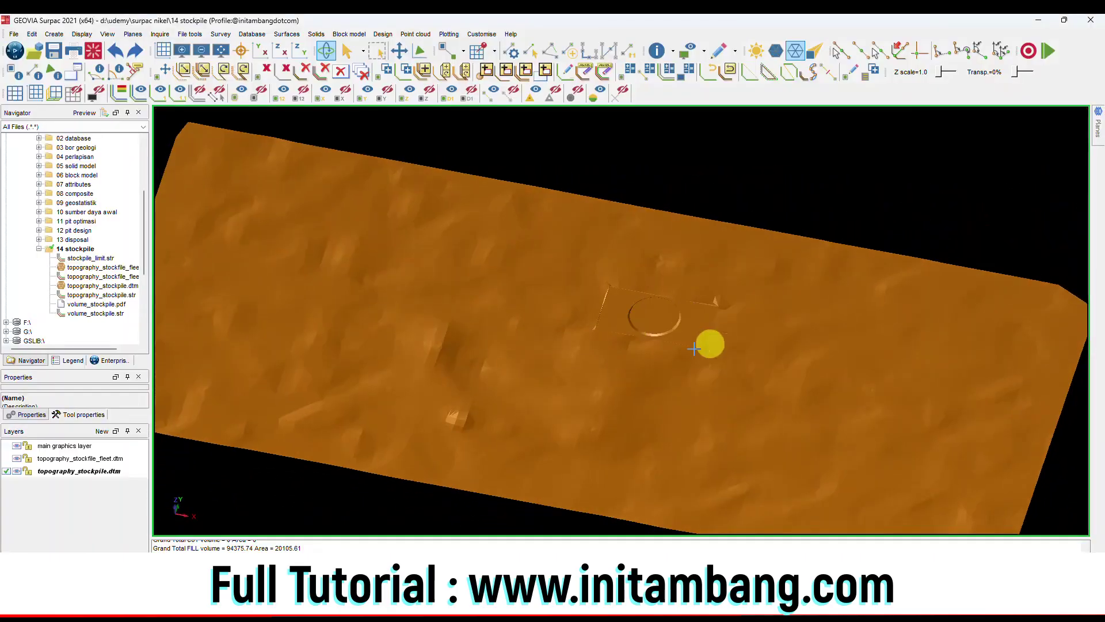
pyautogui.moveTo(659, 300); pyautogui.dragTo(653, 316)
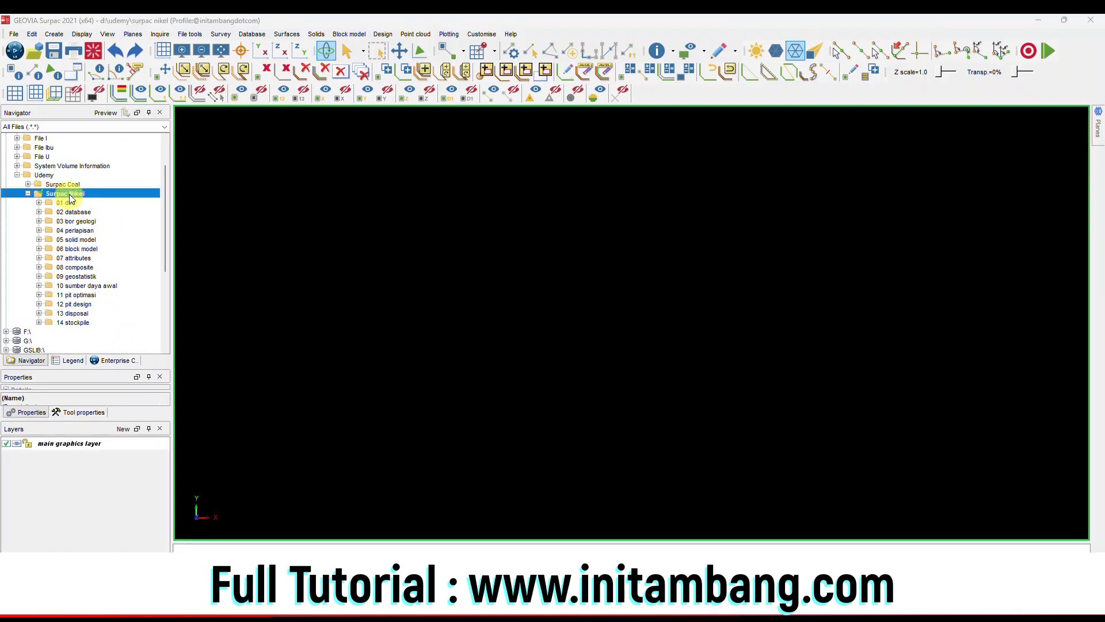
# Create a folder named 15 jalan hauling inside Surpac Nikel and set it as the work directory
pyautogui.rightClick(70, 199)
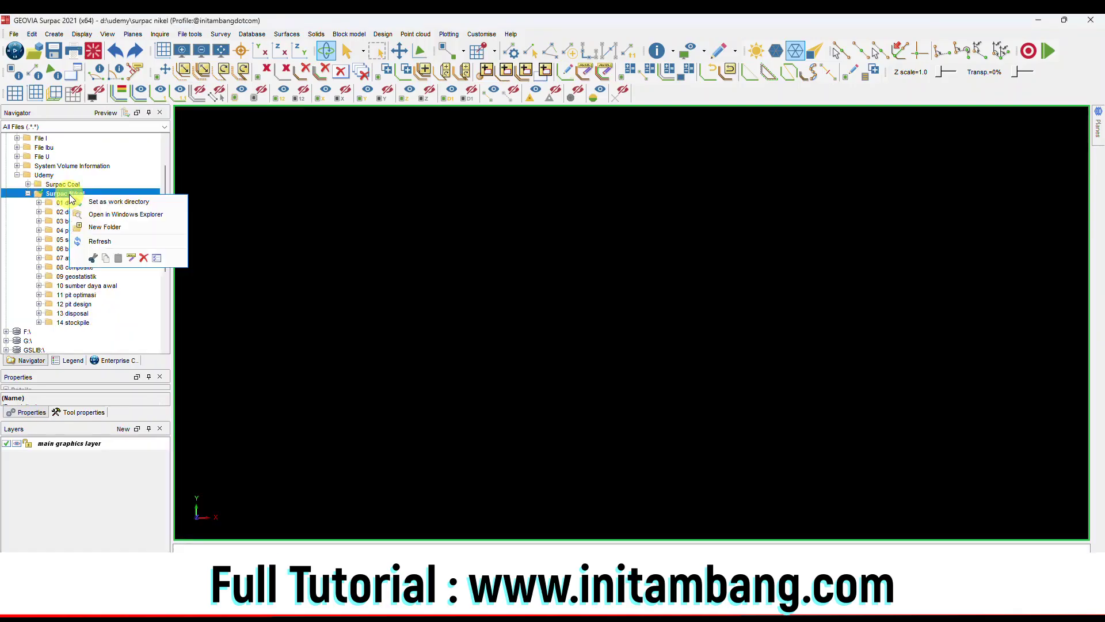
pyautogui.click(101, 229)
pyautogui.write('15')
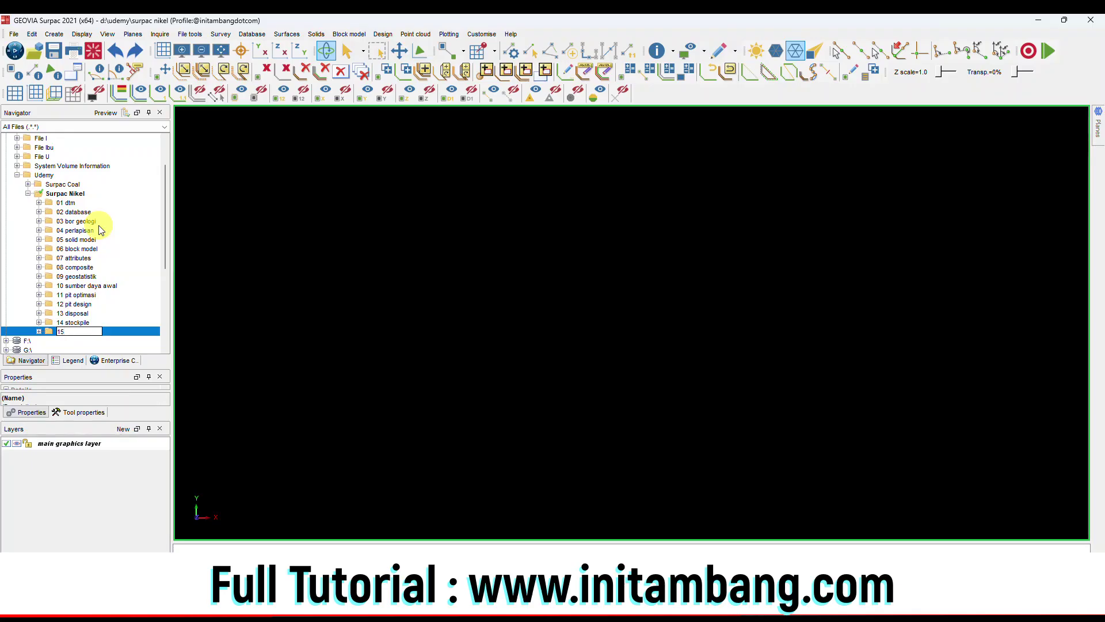
pyautogui.write(' jalan hauling')
pyautogui.press('Return')
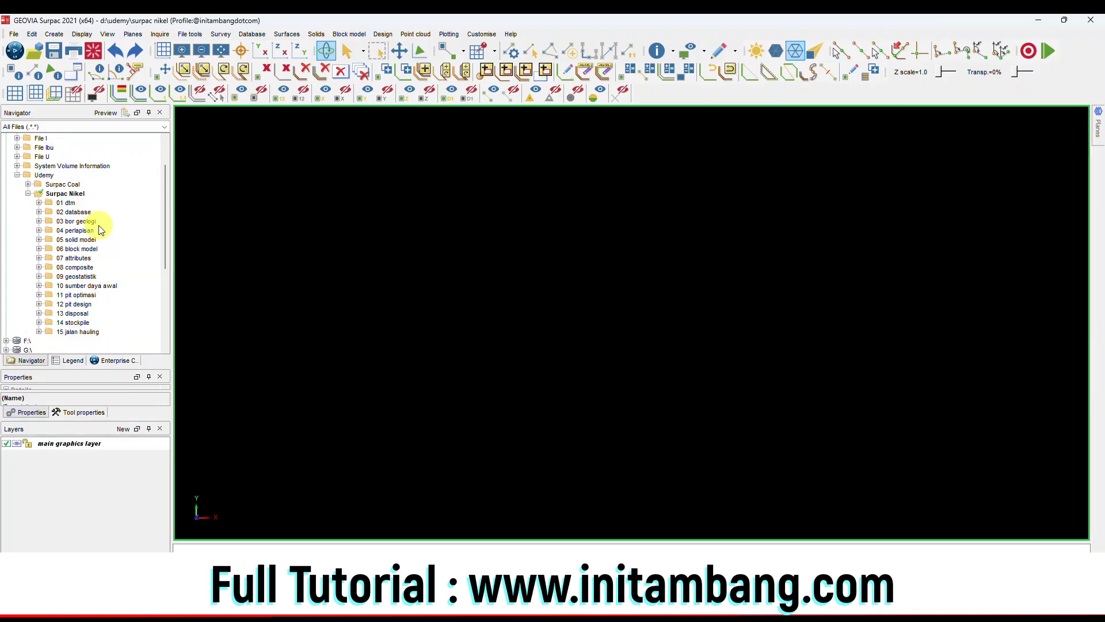
pyautogui.rightClick(91, 332)
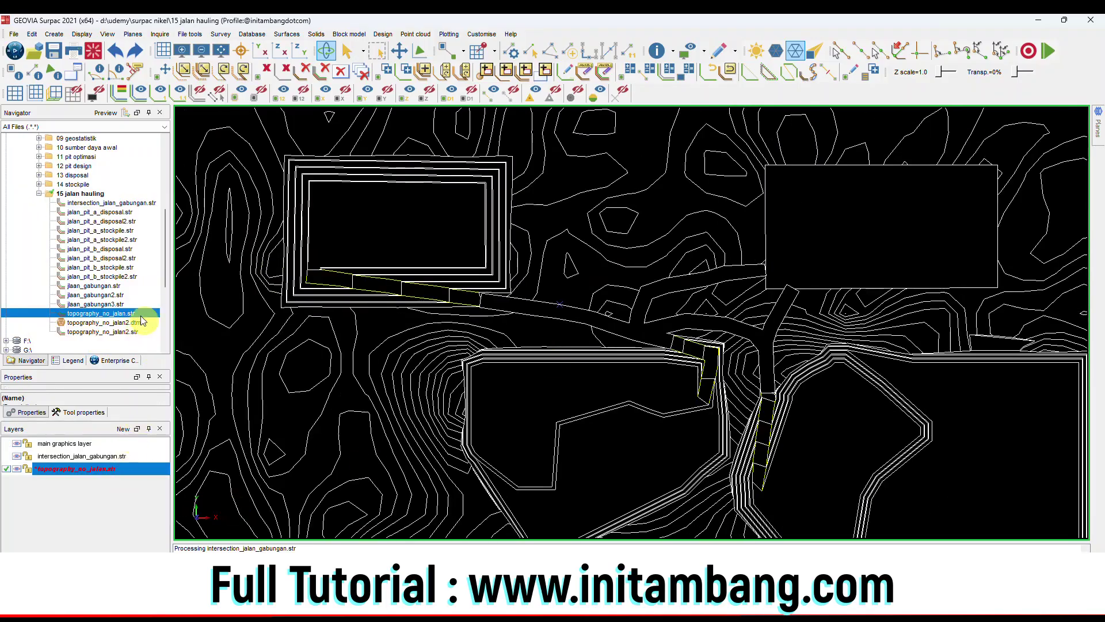
# Append the road strings jlaan_gabungan3.str to the topography_no_jalan.str layer and display the terrain surface with them
pyautogui.click(110, 303)
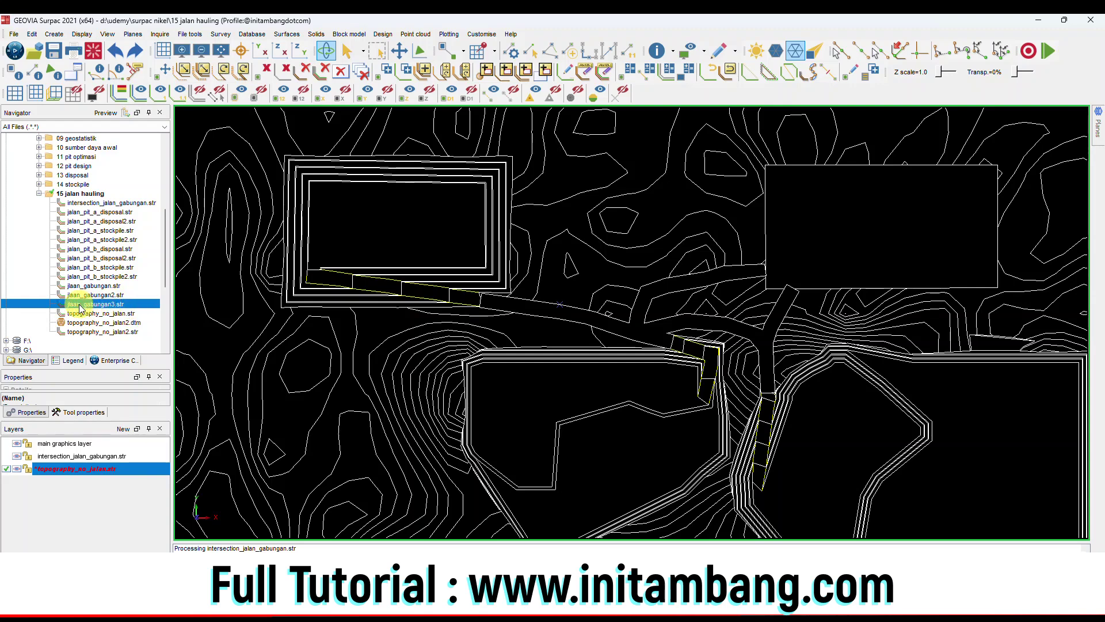
pyautogui.moveTo(81, 309); pyautogui.dragTo(506, 296)
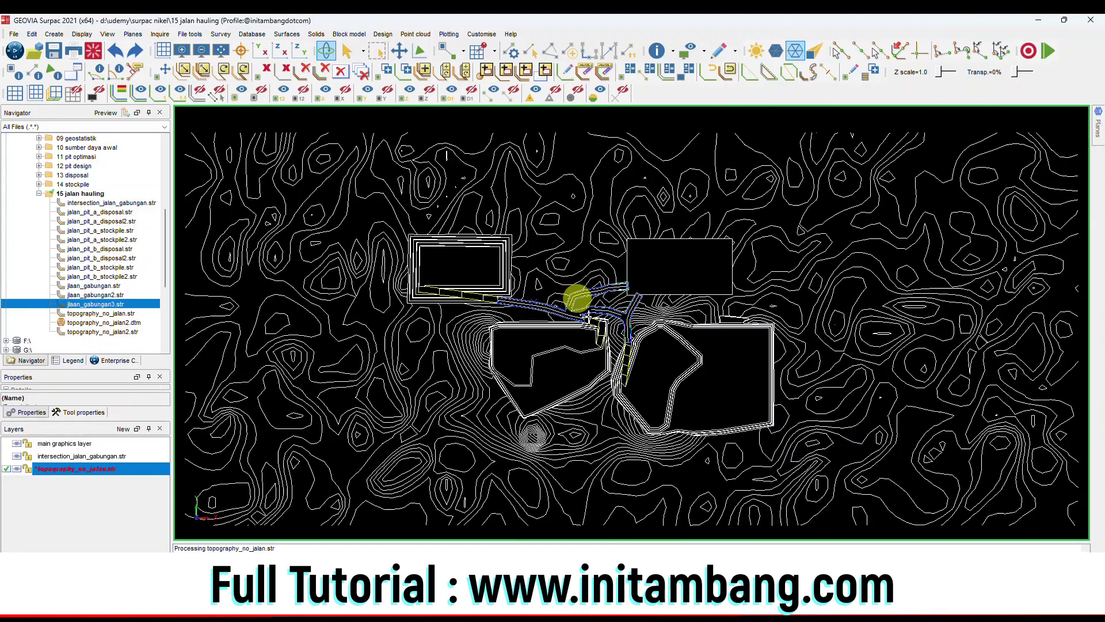
pyautogui.scroll(5, 543, 293)
pyautogui.scroll(4, 542, 294)
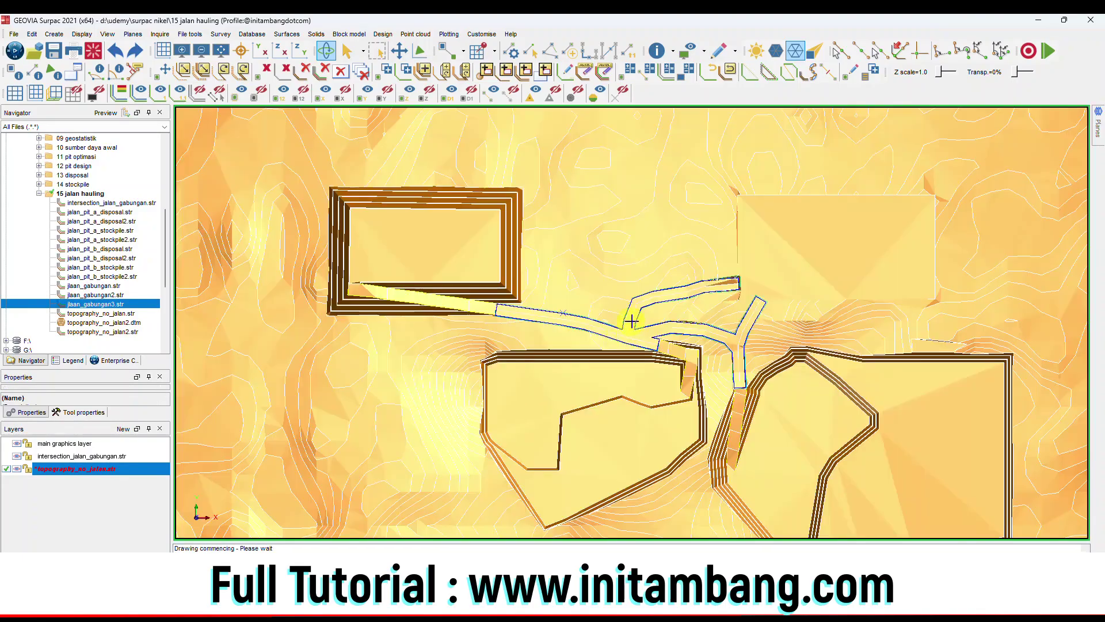
# Examine the hauling road edges and side slopes on the surface between the pit ramps, disposal and stockpile
pyautogui.moveTo(629, 321); pyautogui.dragTo(649, 313)
pyautogui.scroll(6, 651, 301)
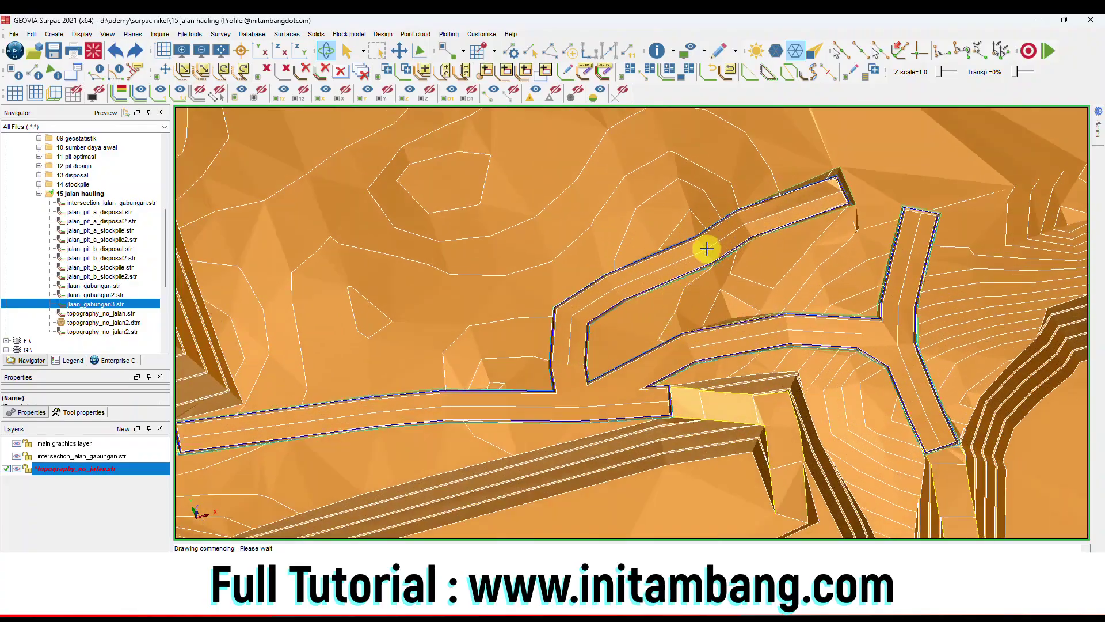
pyautogui.scroll(5, 679, 247)
pyautogui.scroll(-6, 577, 247)
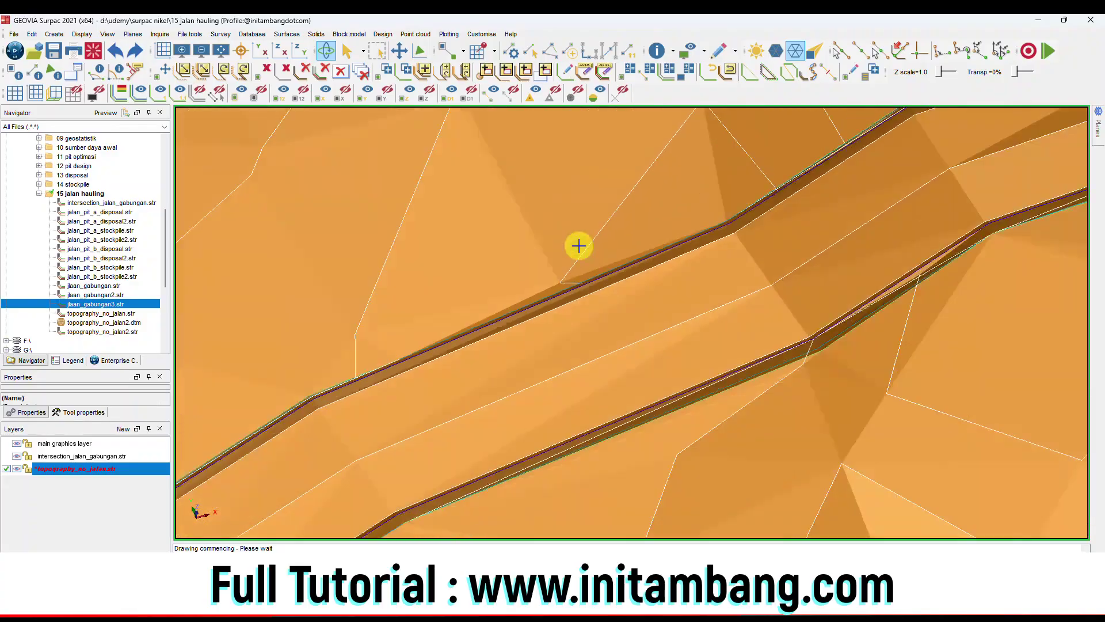
pyautogui.scroll(-3, 605, 288)
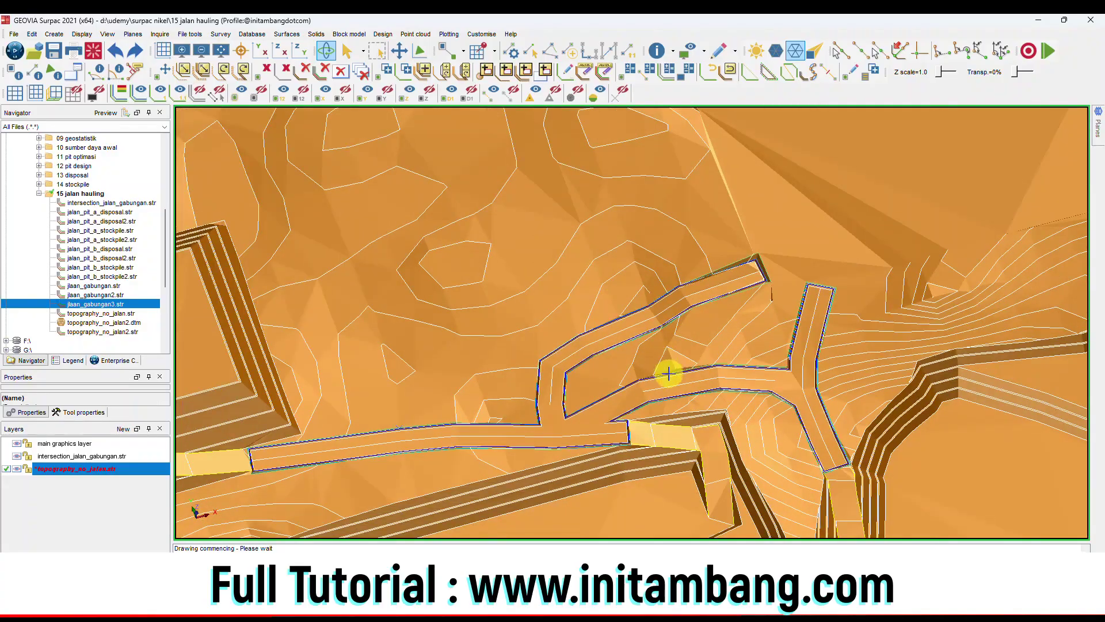
pyautogui.scroll(5, 670, 371)
pyautogui.scroll(3, 671, 371)
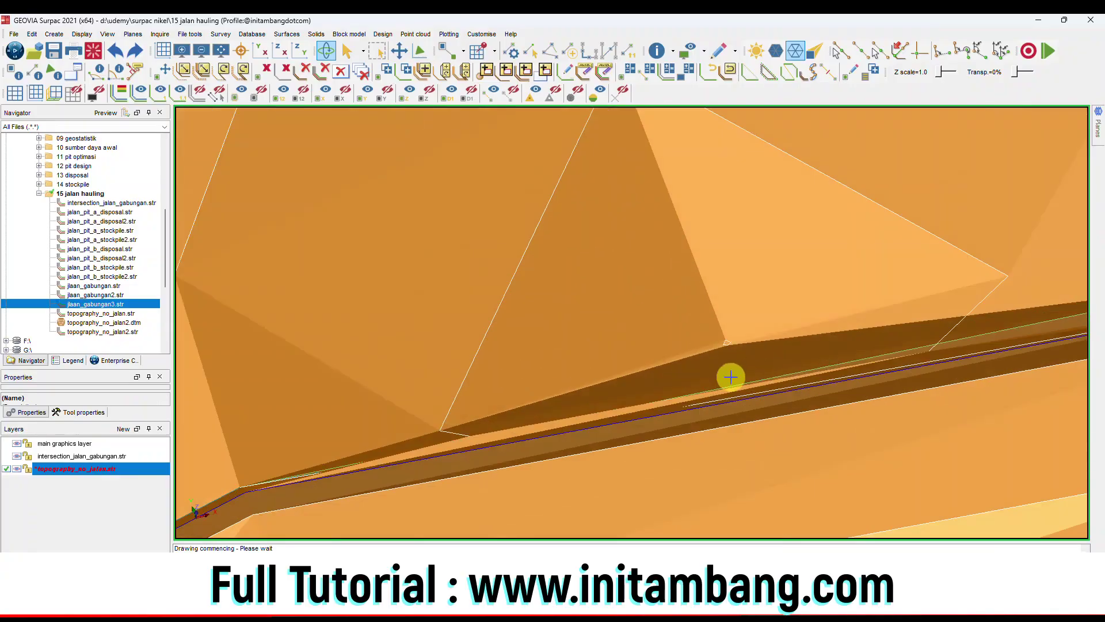
pyautogui.scroll(-6, 690, 386)
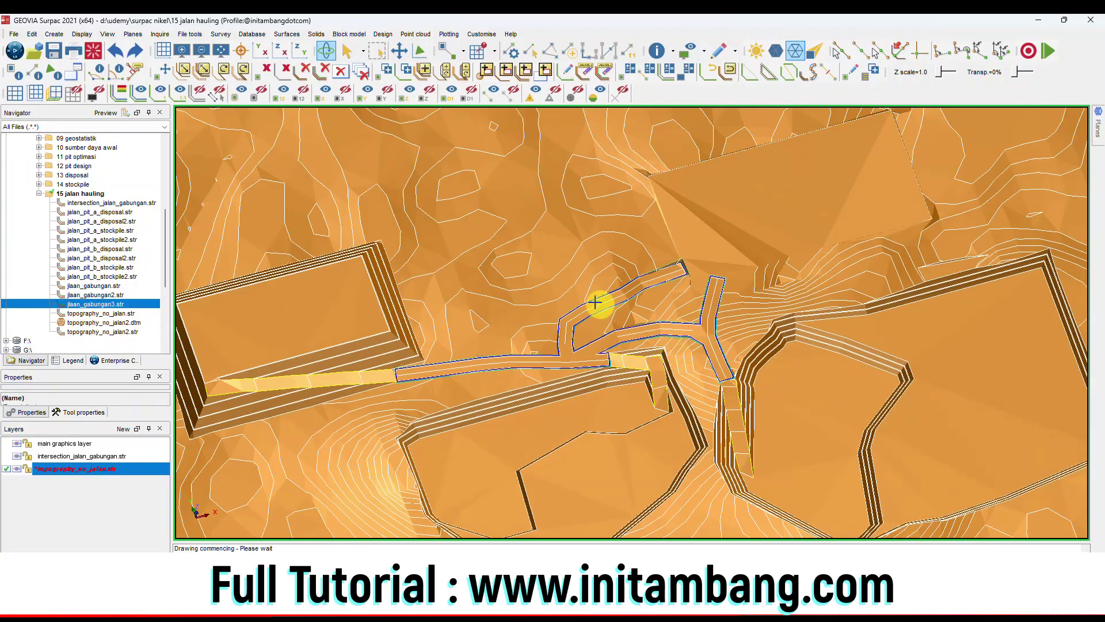
pyautogui.scroll(4, 575, 296)
pyautogui.scroll(-6, 637, 291)
pyautogui.scroll(3, 582, 289)
# Save the combined topography and road strings as topography_all_jalan.str and open the cut and fill volume calculation between DTMs
pyautogui.click(50, 52)
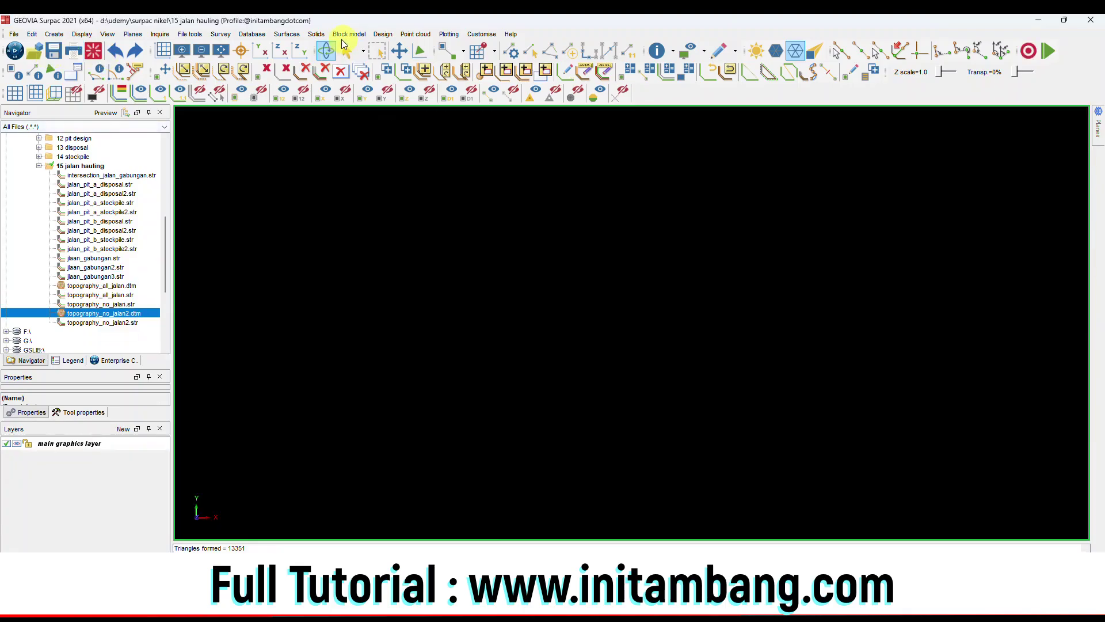
pyautogui.click(286, 34)
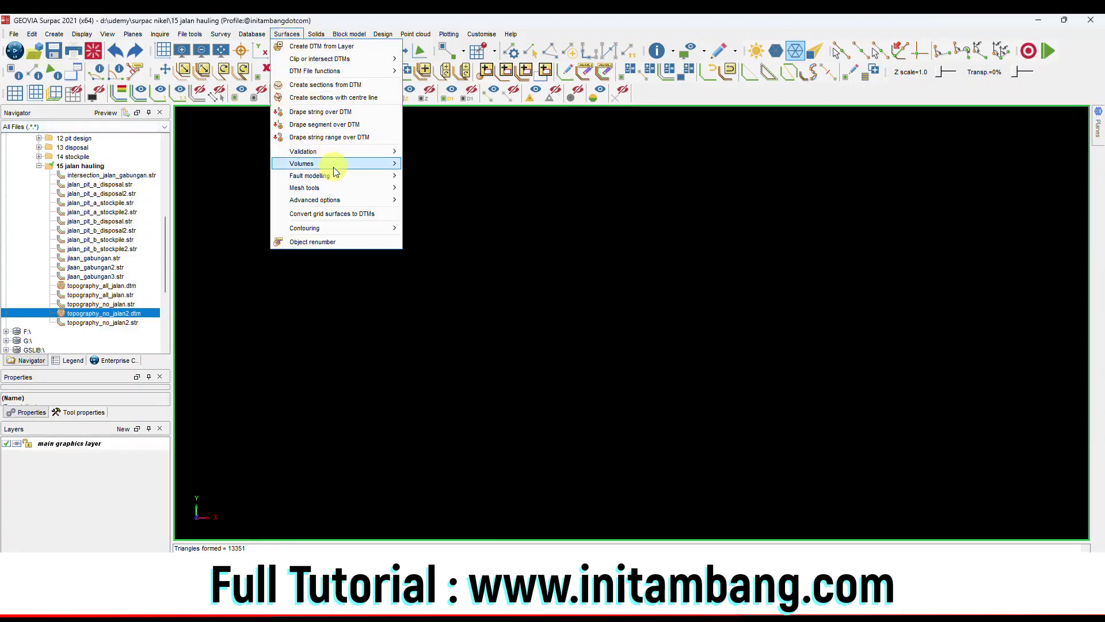
pyautogui.moveTo(333, 175)
pyautogui.moveTo(388, 164)
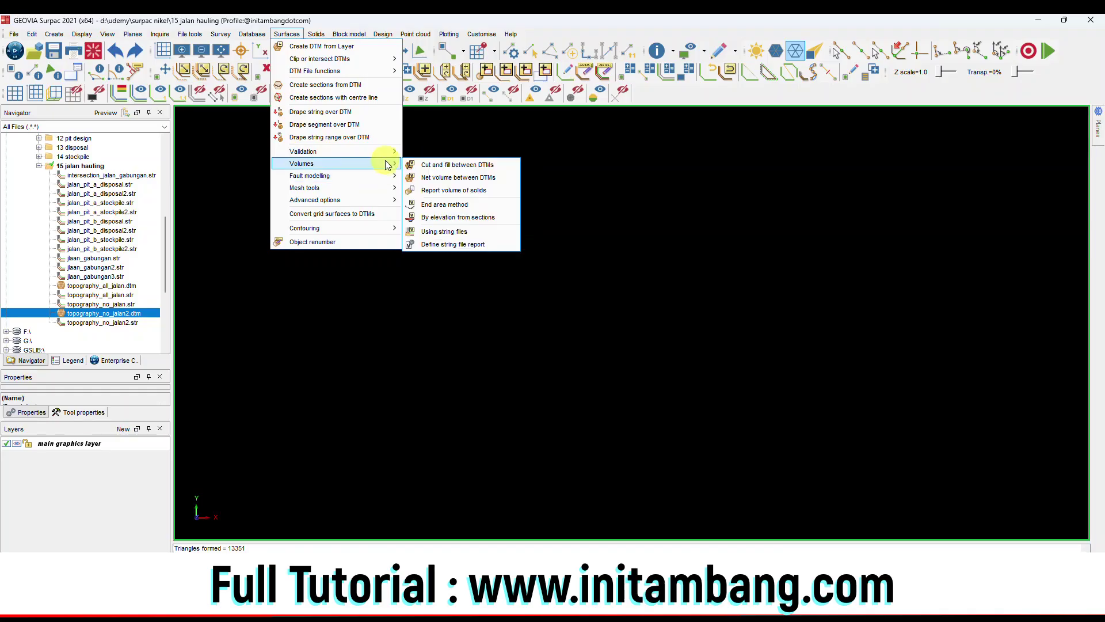
pyautogui.click(426, 163)
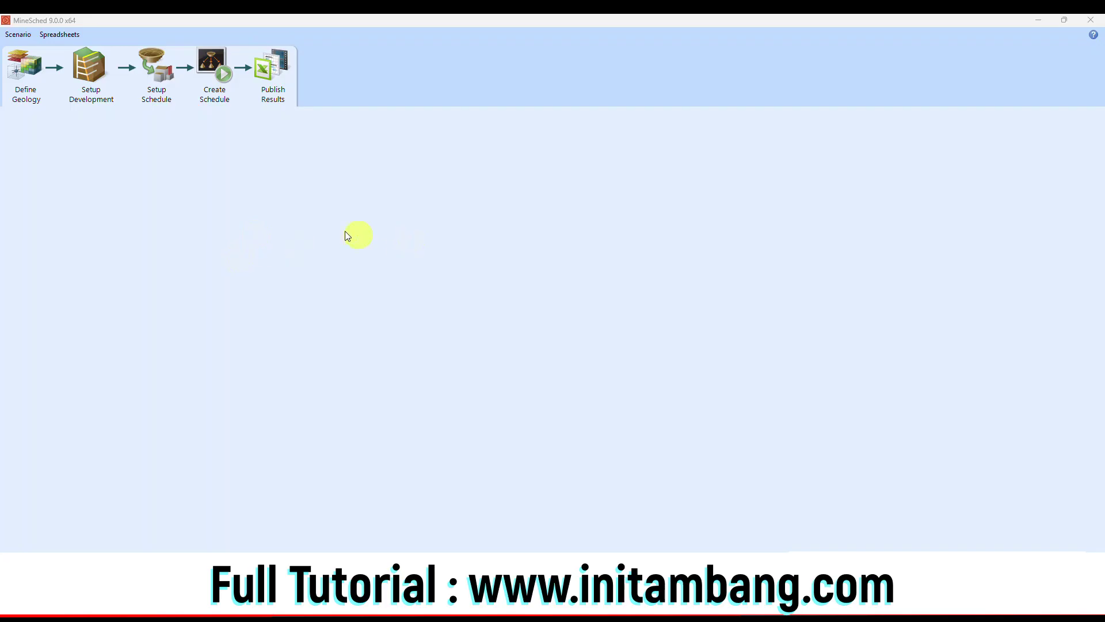
# Switch to MineSched and set up a new scenario with the Surface configuration, named pit_nikel
pyautogui.click(18, 34)
pyautogui.click(19, 35)
pyautogui.click(499, 277)
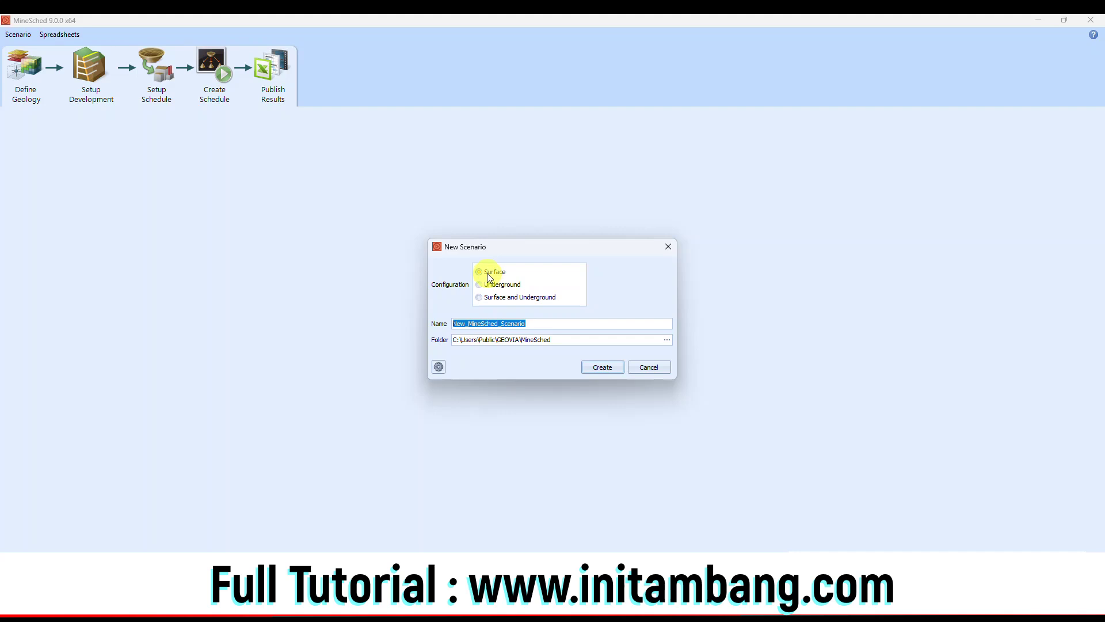
pyautogui.click(491, 275)
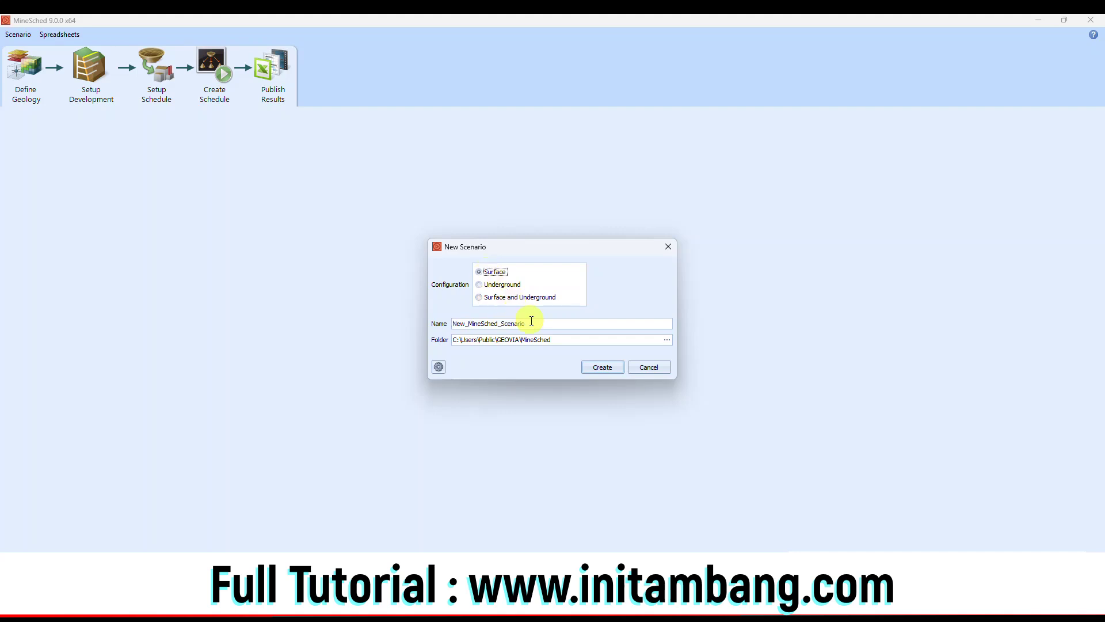
pyautogui.doubleClick(531, 321)
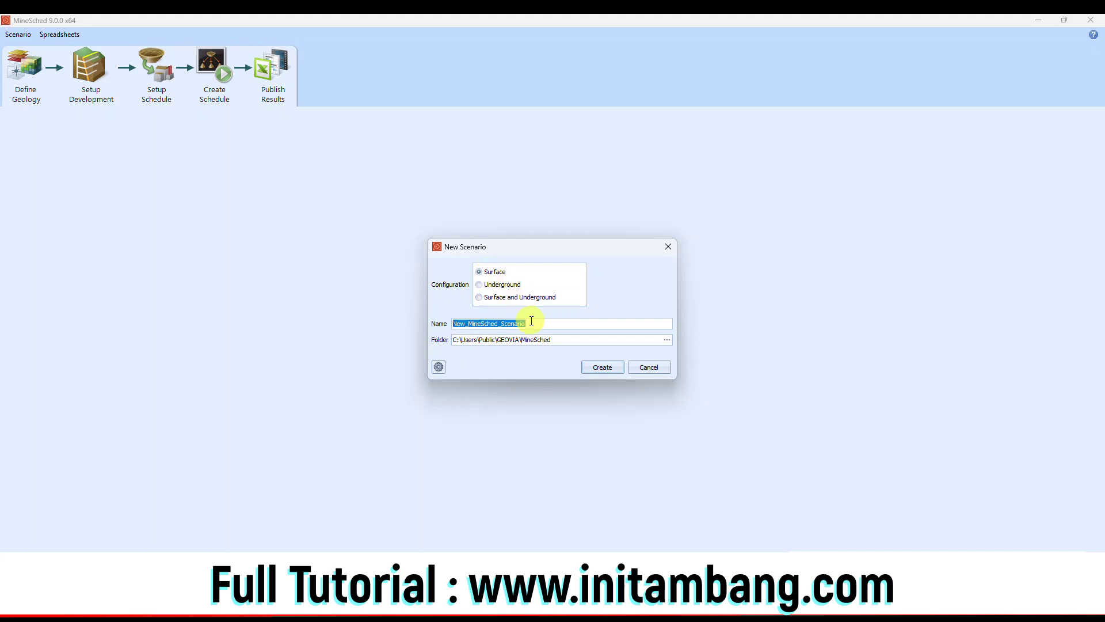
pyautogui.write('pit_nikel')
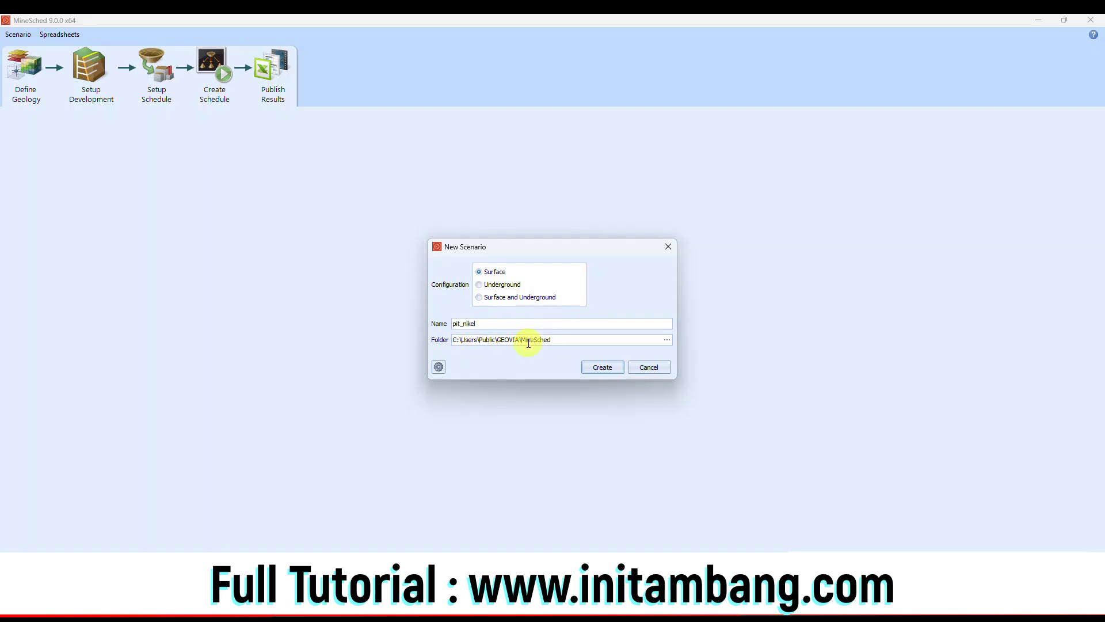
# Set the scenario folder to D:\Udemy\Surpac Nikel\16 minesched and create the scenario
pyautogui.click(666, 338)
pyautogui.scroll(-2, 500, 316)
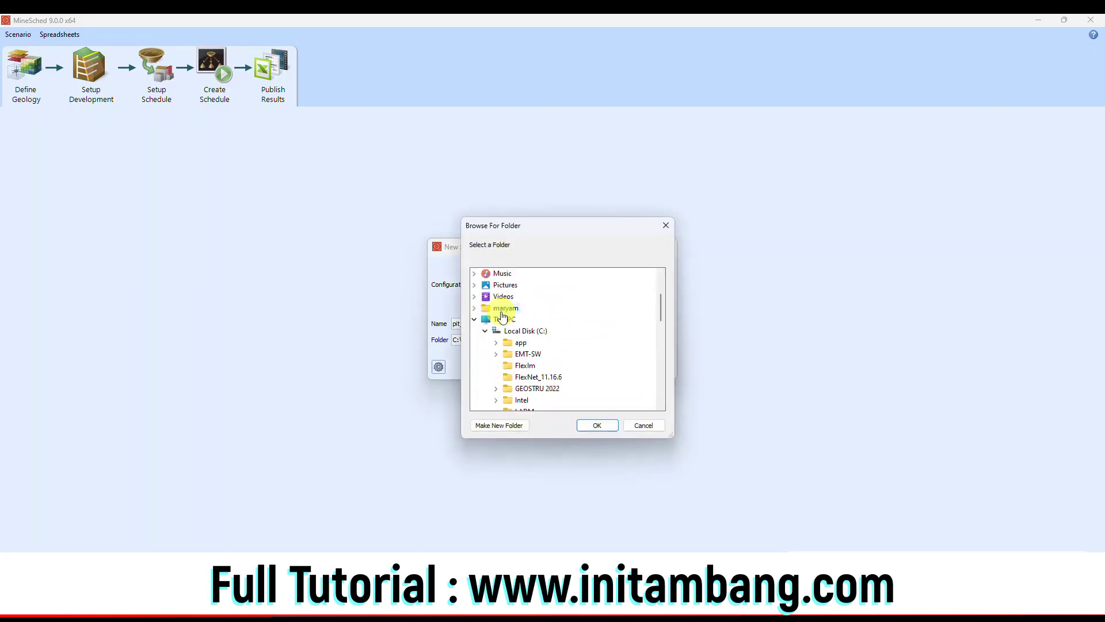
pyautogui.click(485, 332)
pyautogui.doubleClick(523, 342)
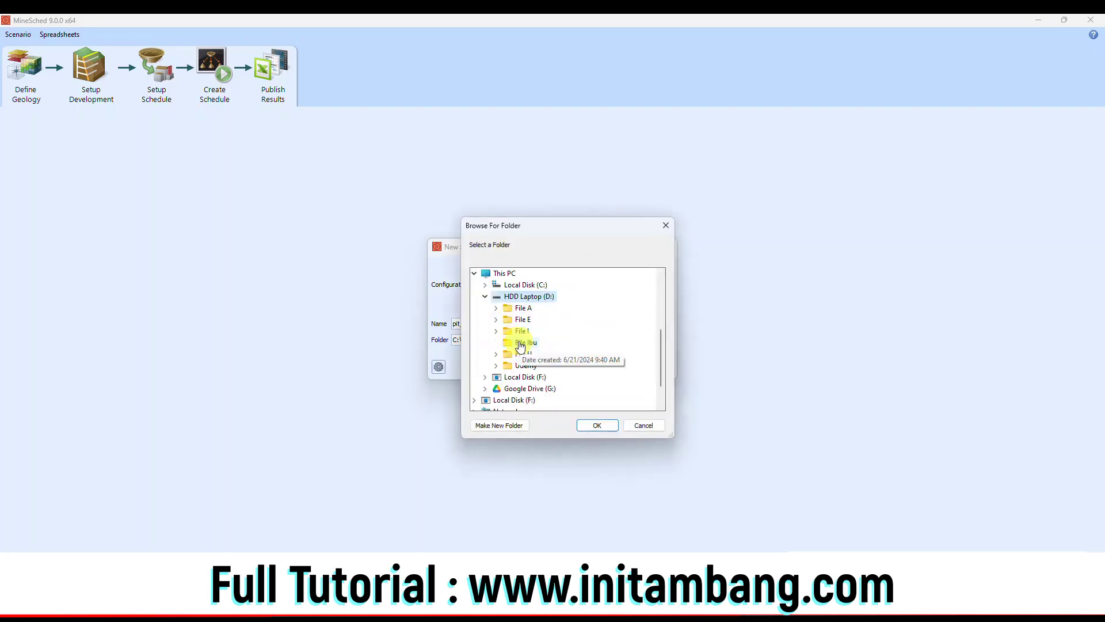
pyautogui.scroll(-1, 523, 344)
pyautogui.doubleClick(522, 330)
pyautogui.scroll(-1, 540, 335)
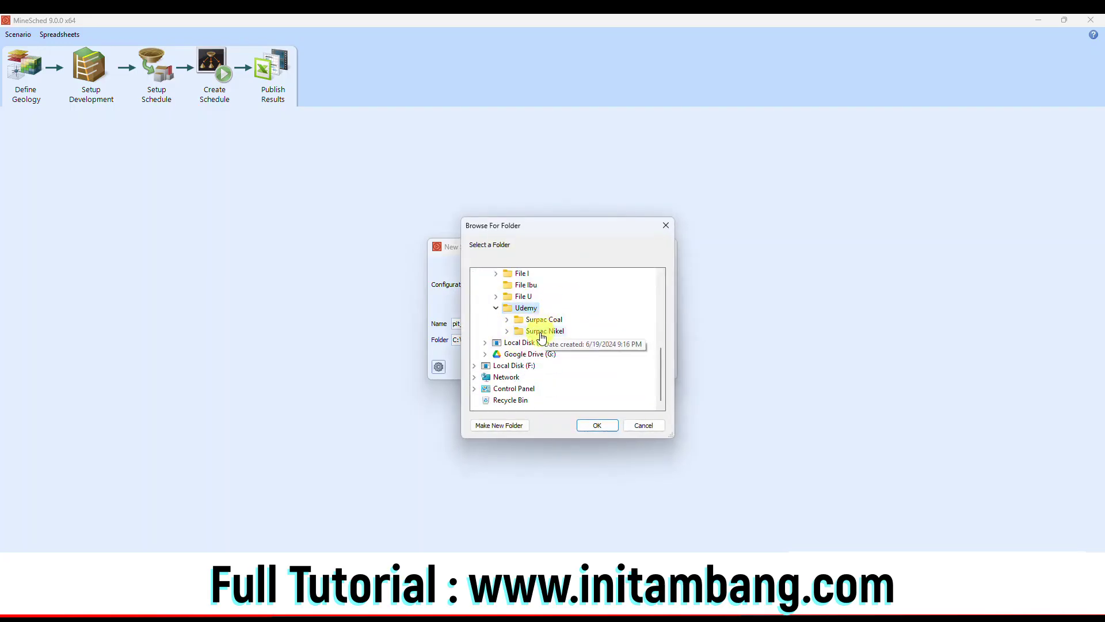
pyautogui.doubleClick(543, 334)
pyautogui.scroll(-2, 547, 340)
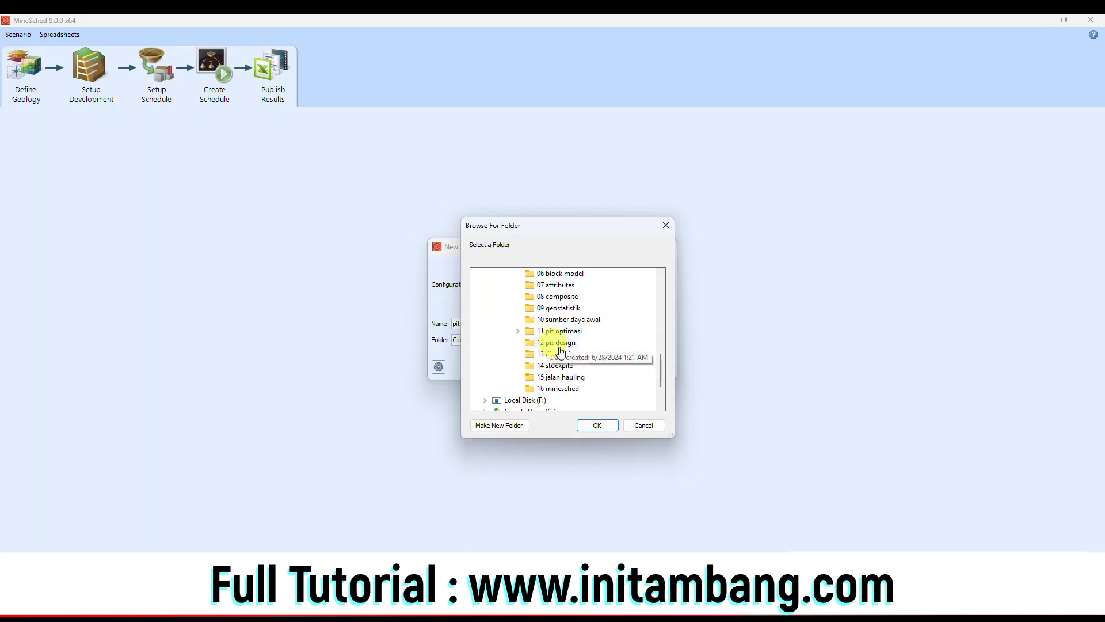
pyautogui.click(562, 389)
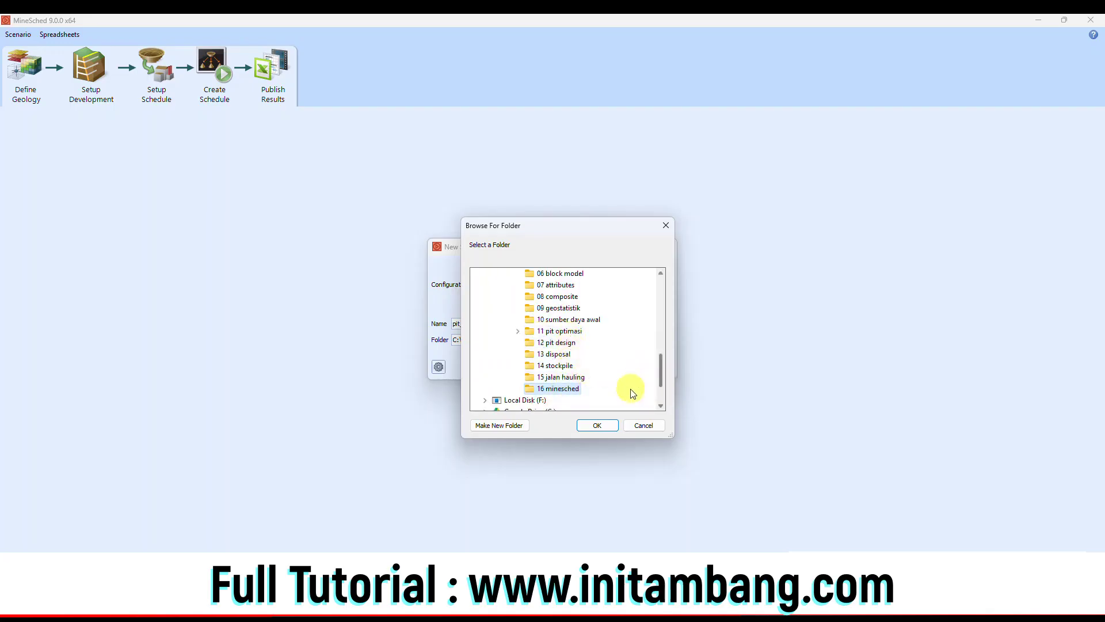
pyautogui.click(597, 425)
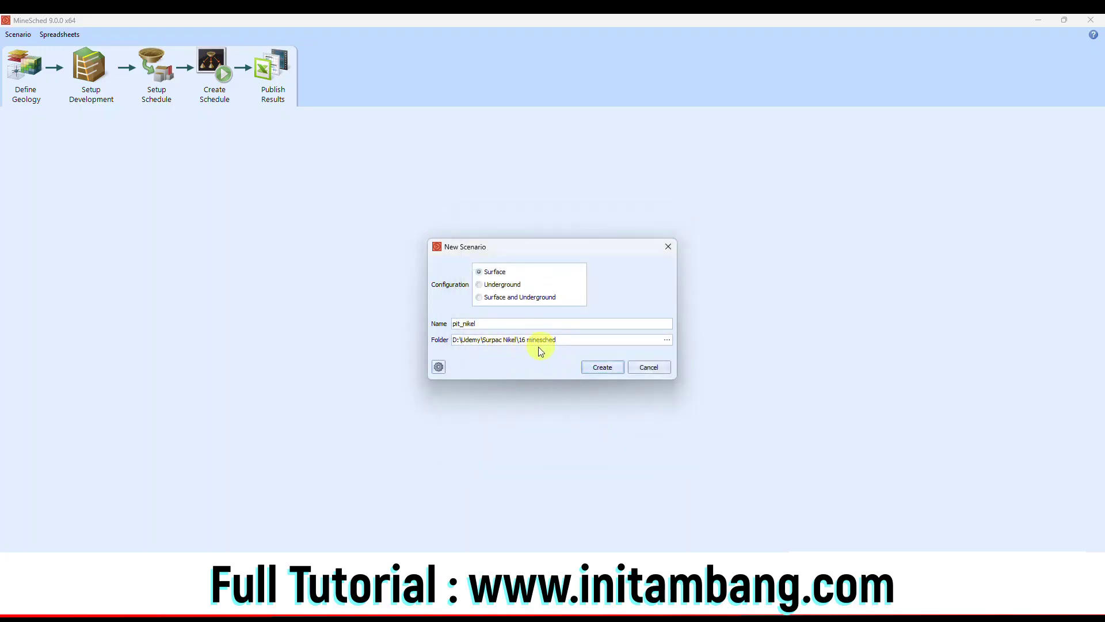
pyautogui.click(601, 367)
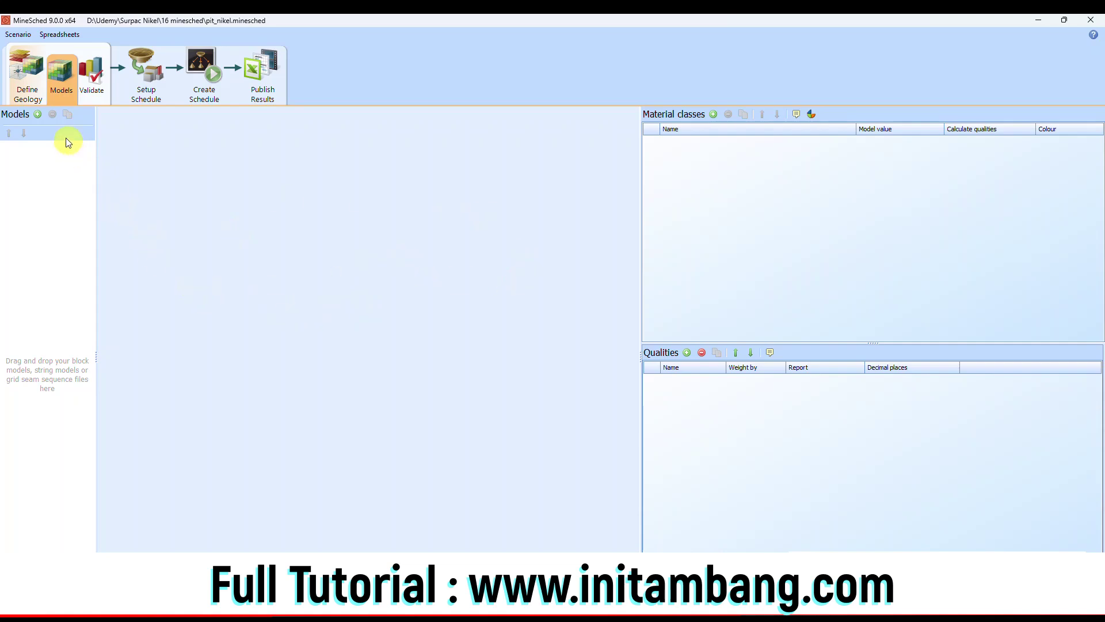
# Add model_pit.mdl as a geological model, extract its attributes and set the material class attribute to material
pyautogui.click(36, 115)
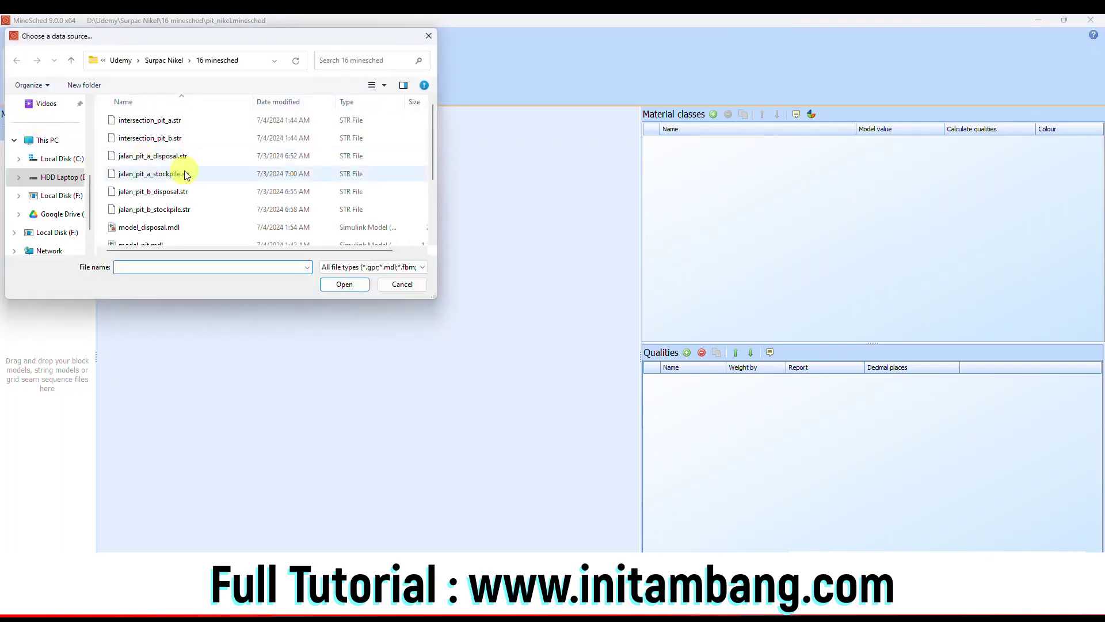
pyautogui.scroll(-2, 185, 181)
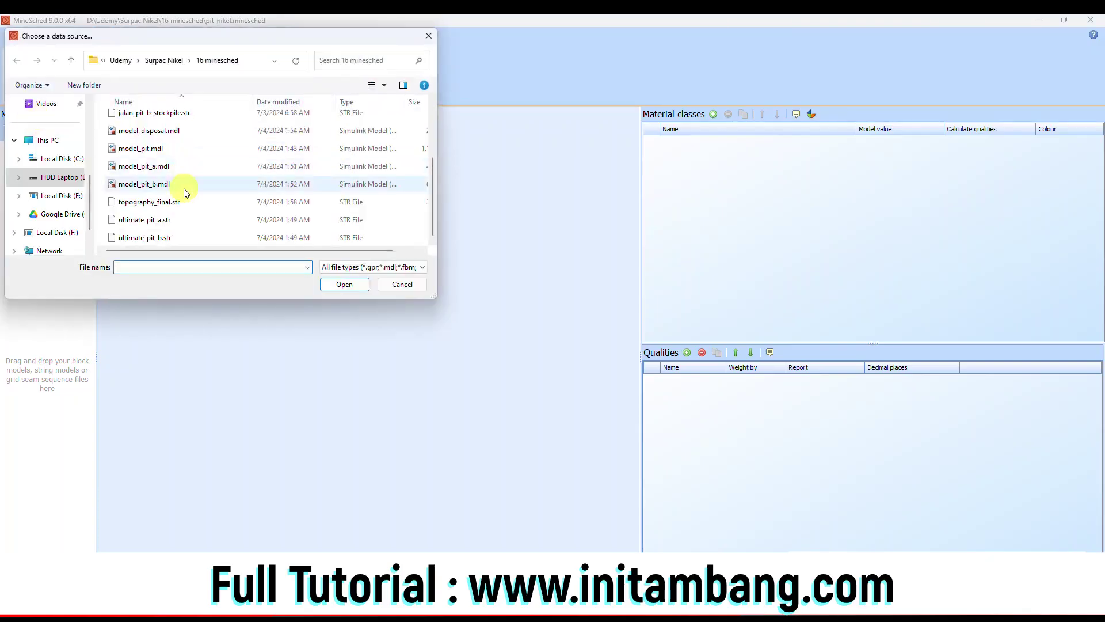
pyautogui.doubleClick(141, 148)
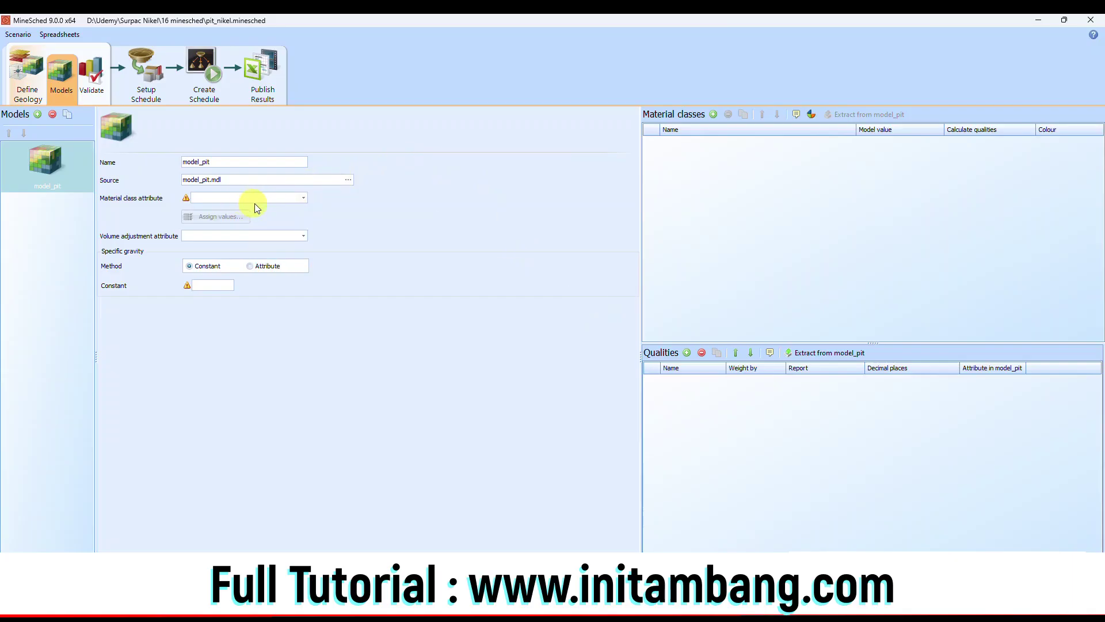
pyautogui.click(299, 197)
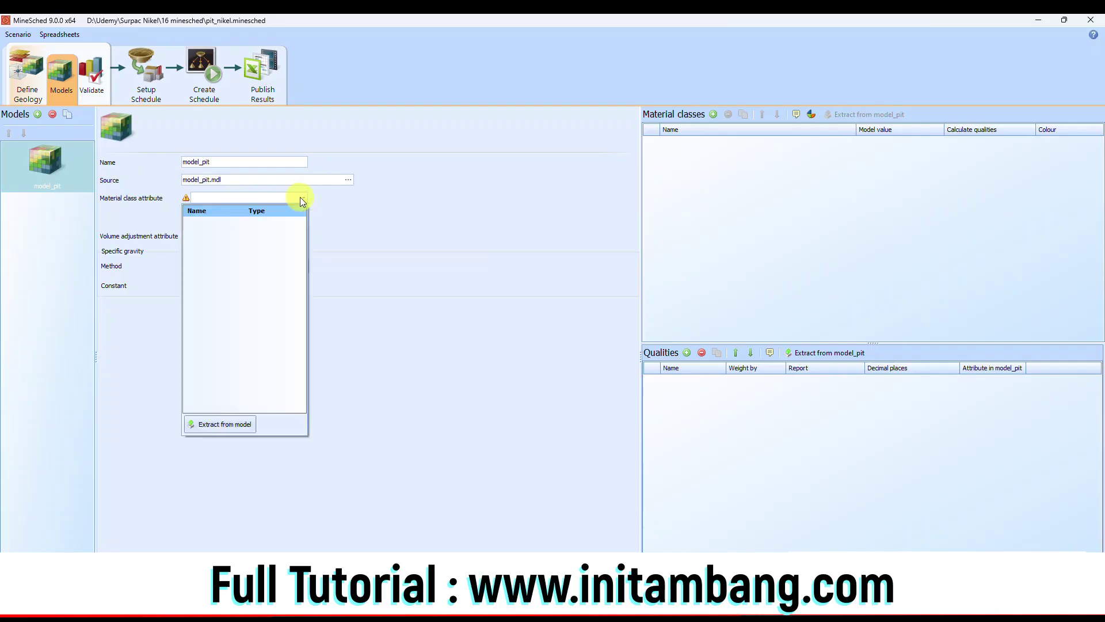
pyautogui.click(227, 425)
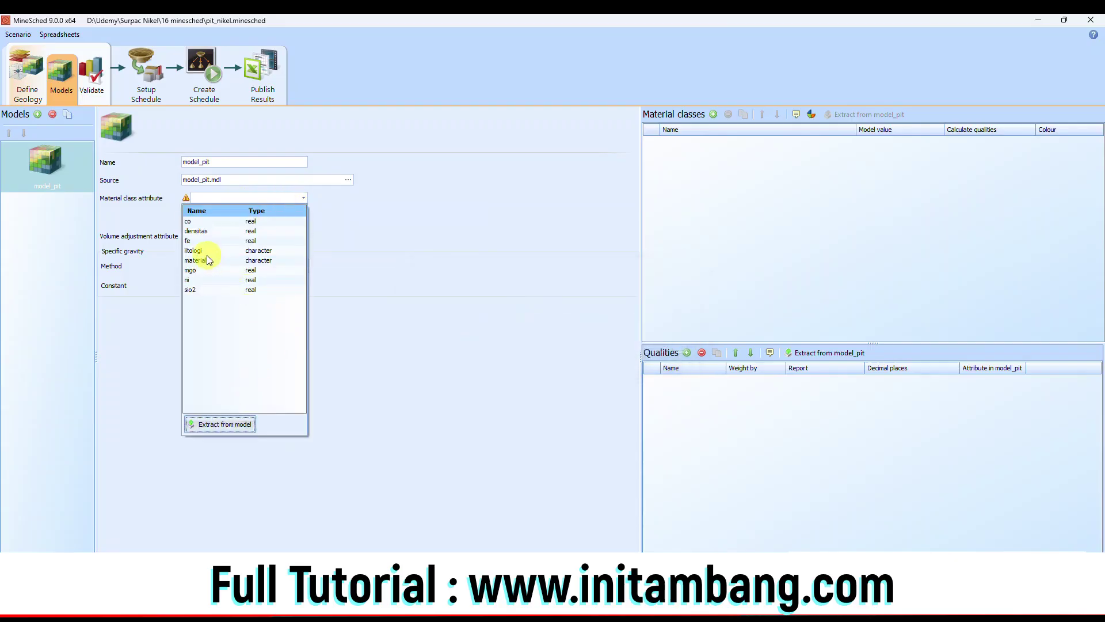
pyautogui.click(198, 261)
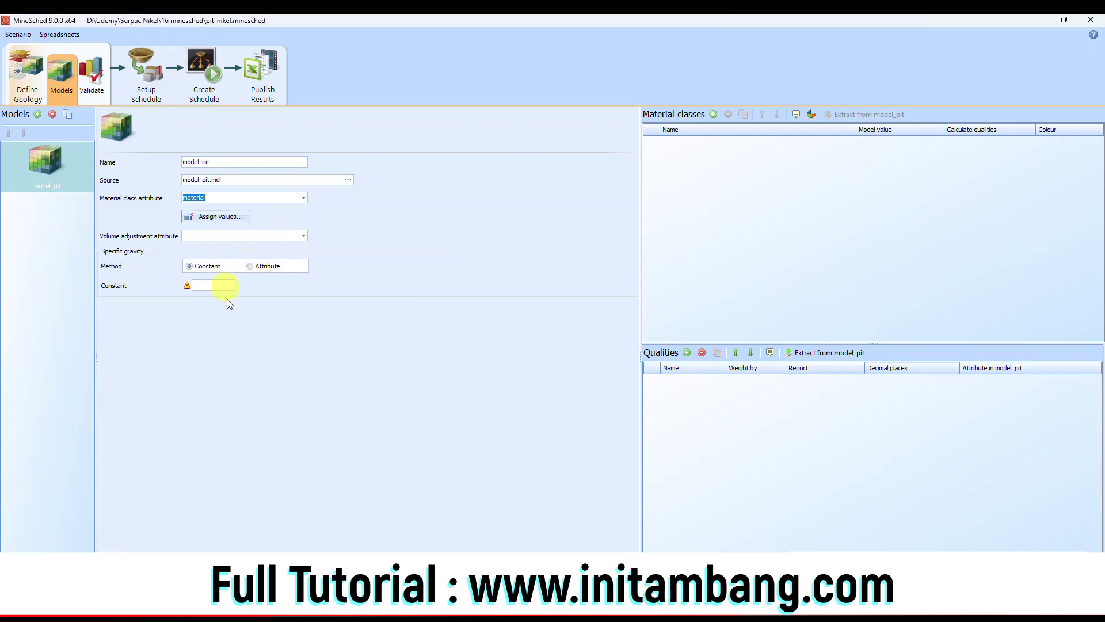
# Set the specific gravity method of model_pit to Attribute, using the densitas attribute
pyautogui.click(209, 267)
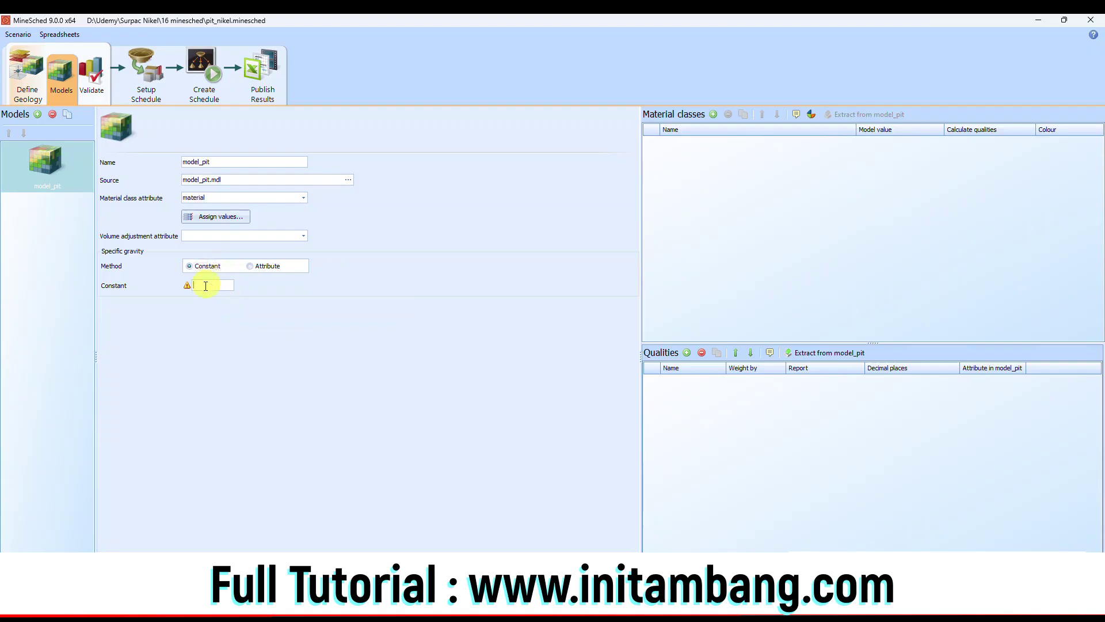
pyautogui.click(250, 267)
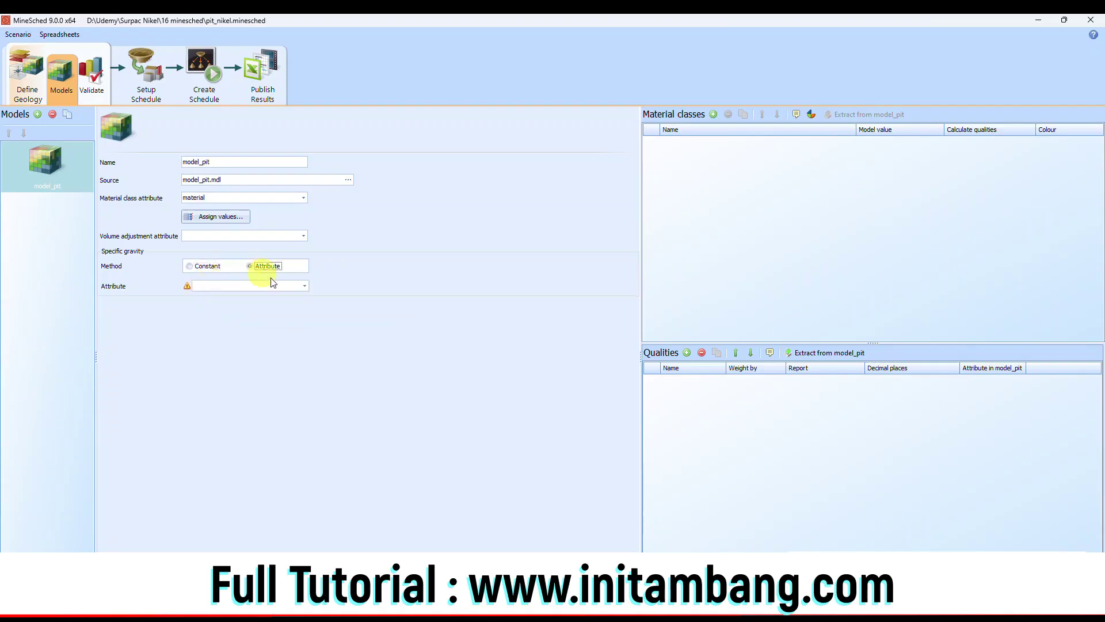
pyautogui.click(304, 287)
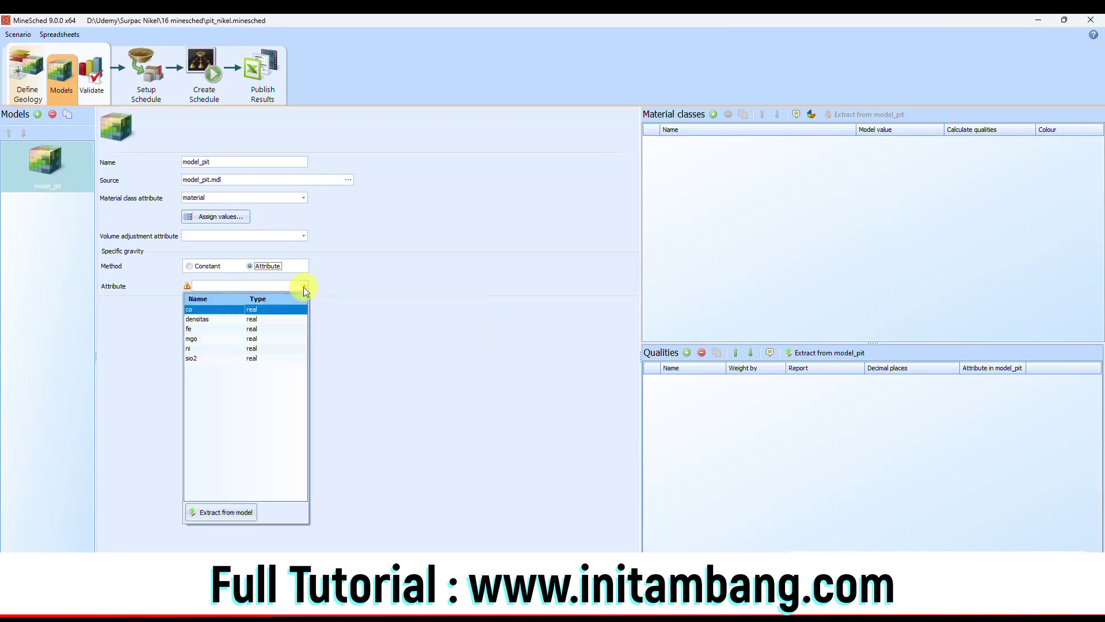
pyautogui.click(218, 318)
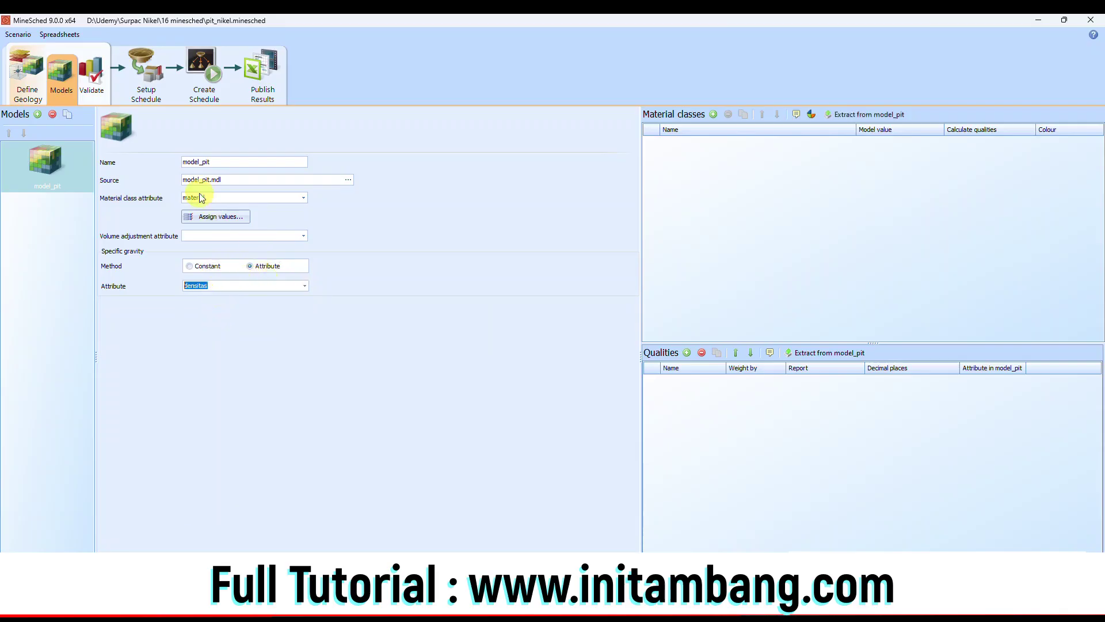
# Extract the material classes from model_pit and colour nikel_ore green and waste red
pyautogui.click(853, 115)
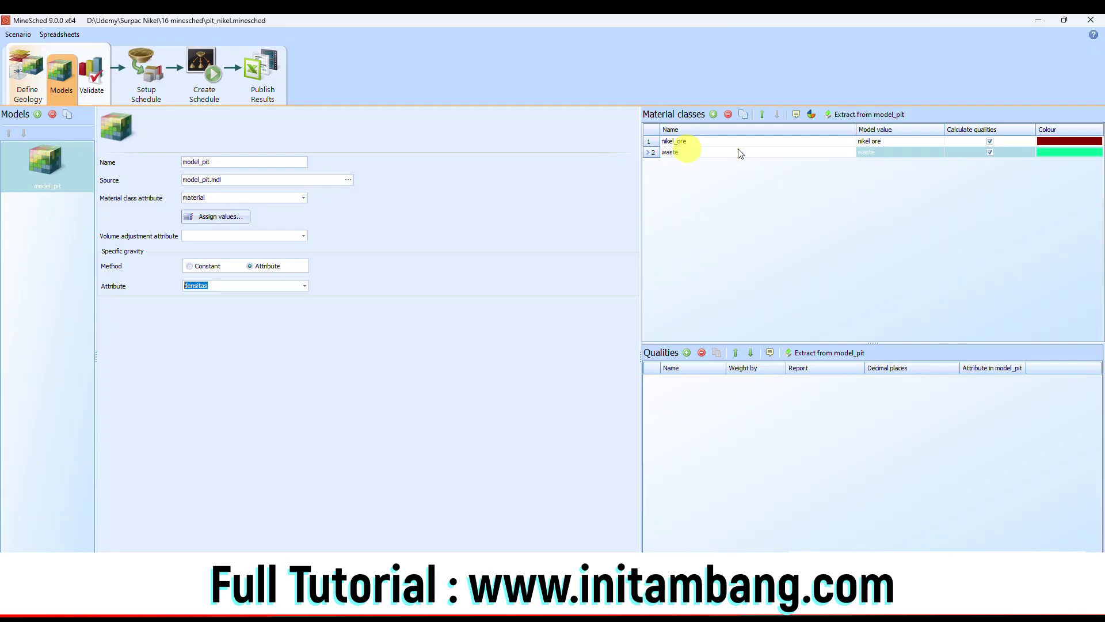
pyautogui.click(1063, 142)
pyautogui.click(1064, 142)
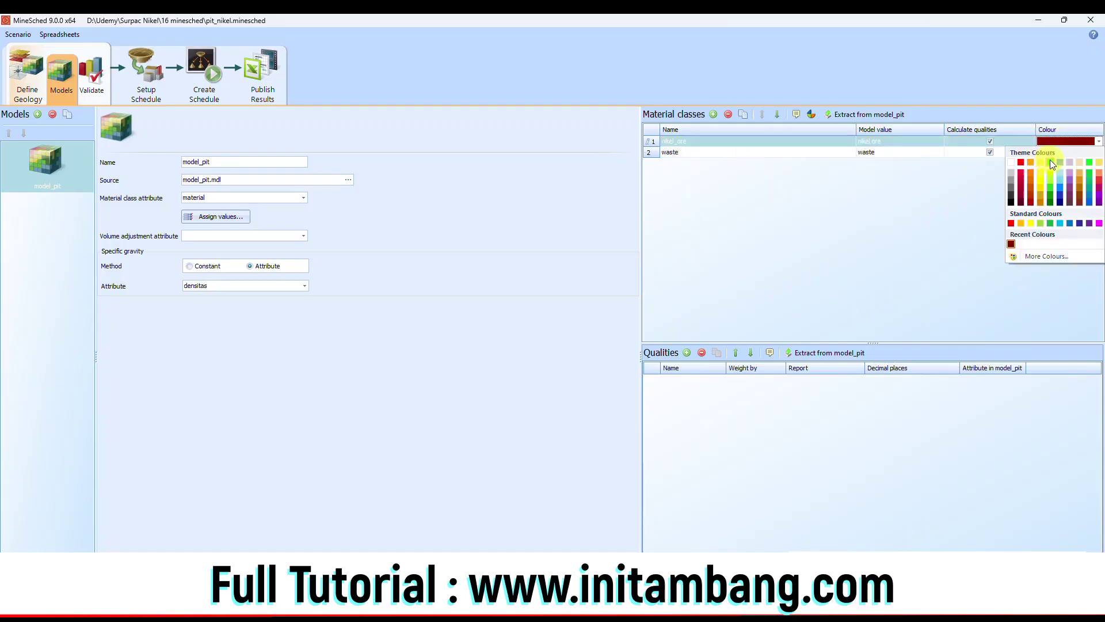
pyautogui.click(1051, 161)
pyautogui.click(1051, 152)
pyautogui.click(1051, 152)
pyautogui.click(1021, 173)
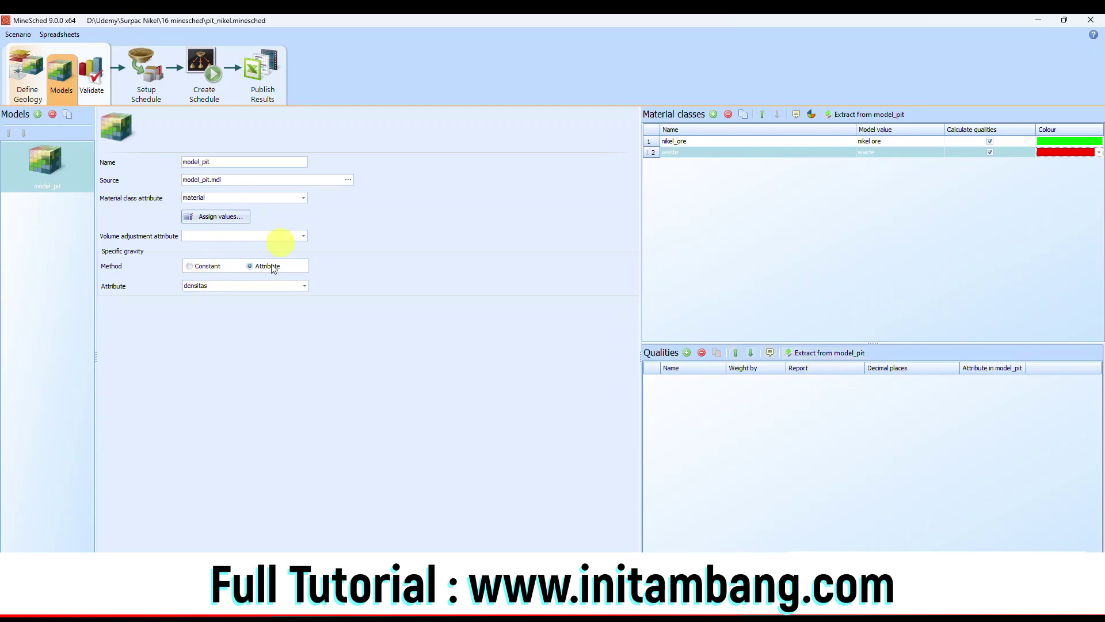
# Extract the qualities from model_pit and remove densitas from the list
pyautogui.click(838, 353)
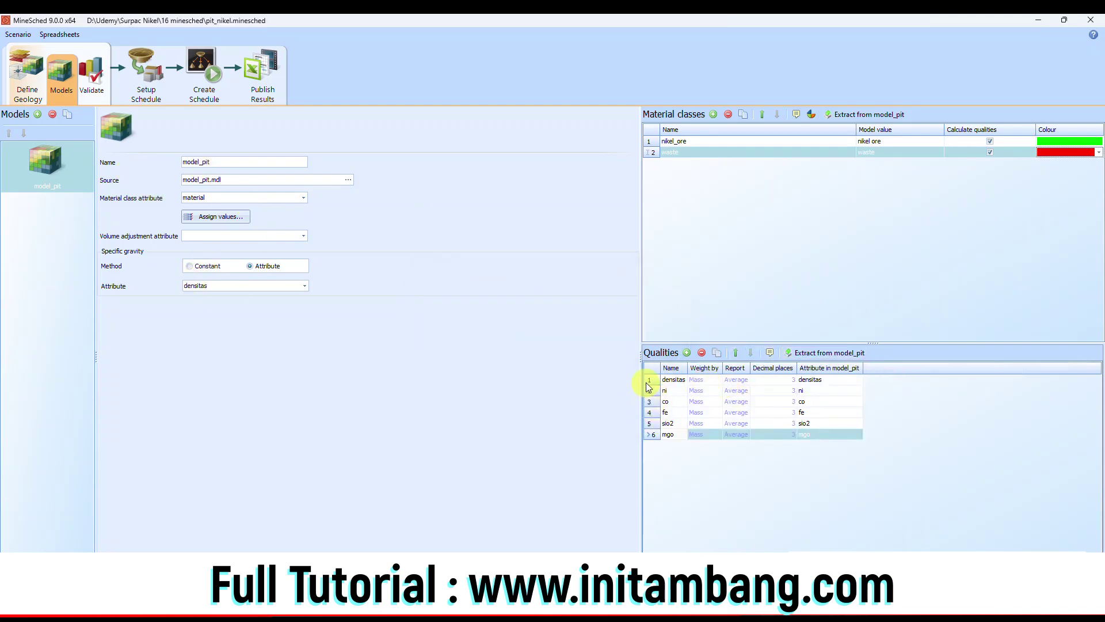
pyautogui.click(672, 380)
pyautogui.click(702, 353)
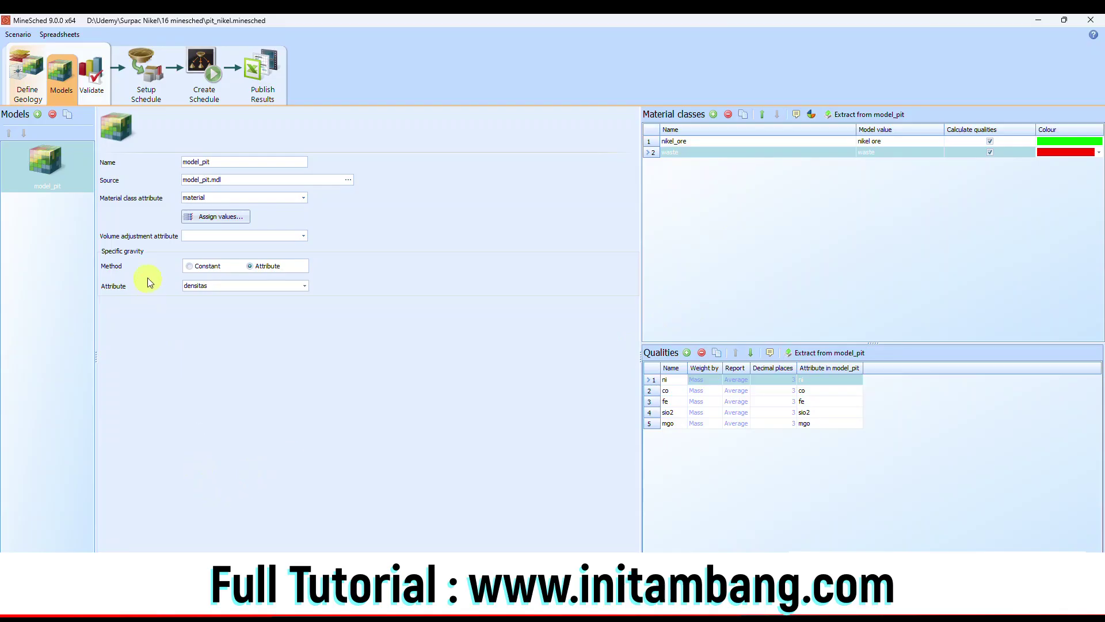
# Validate model_pit and examine its volume, mass and grade charts for nikel_ore and waste
pyautogui.click(95, 80)
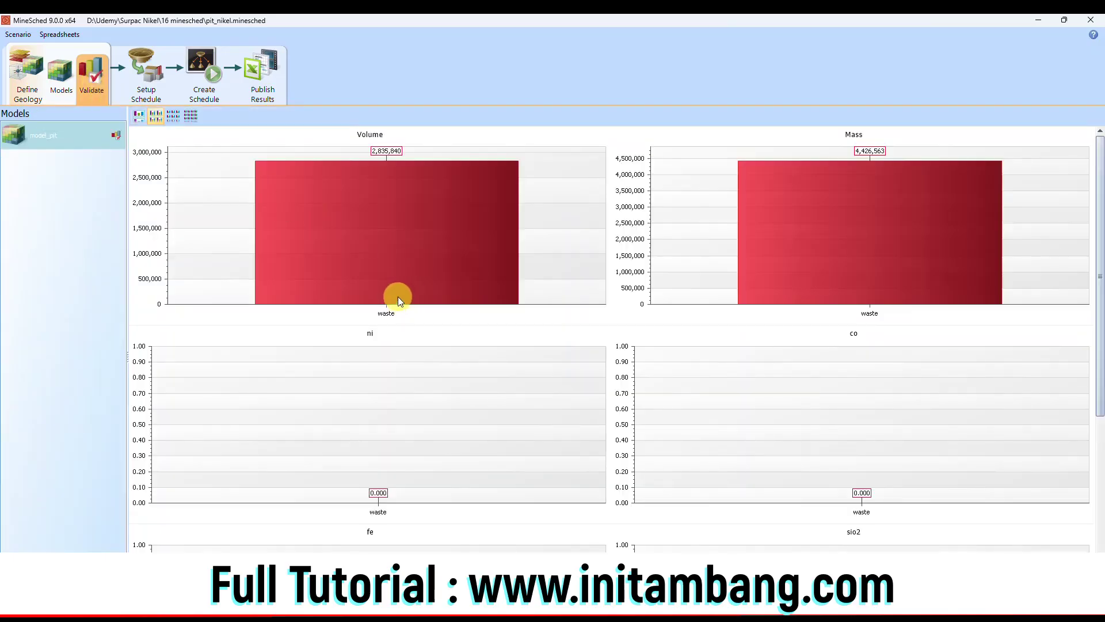
pyautogui.click(57, 81)
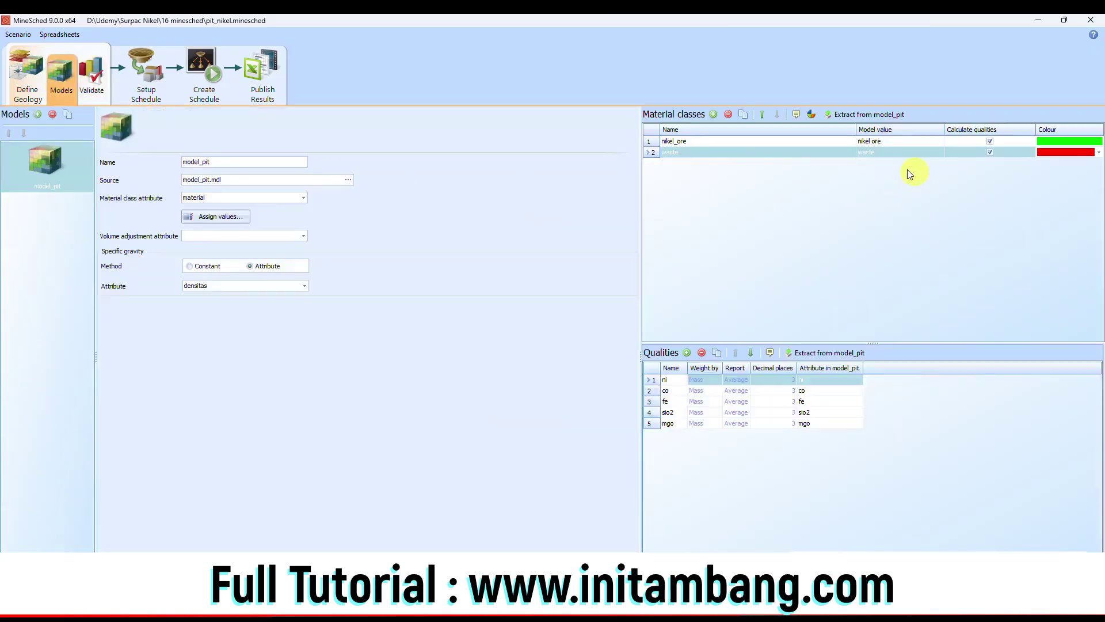
pyautogui.click(92, 76)
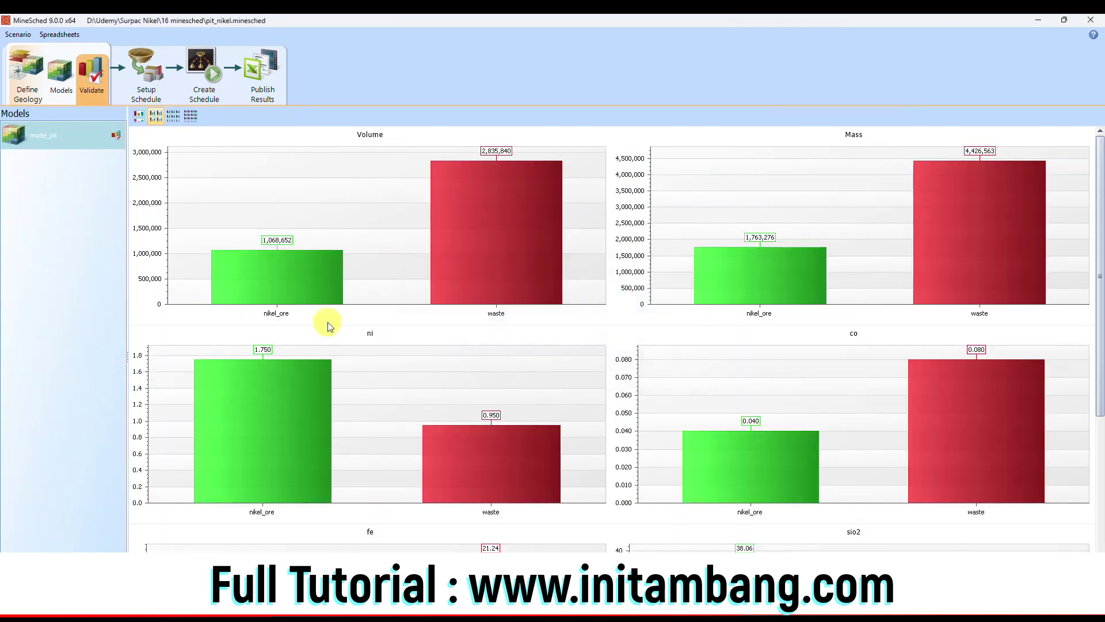
pyautogui.click(190, 117)
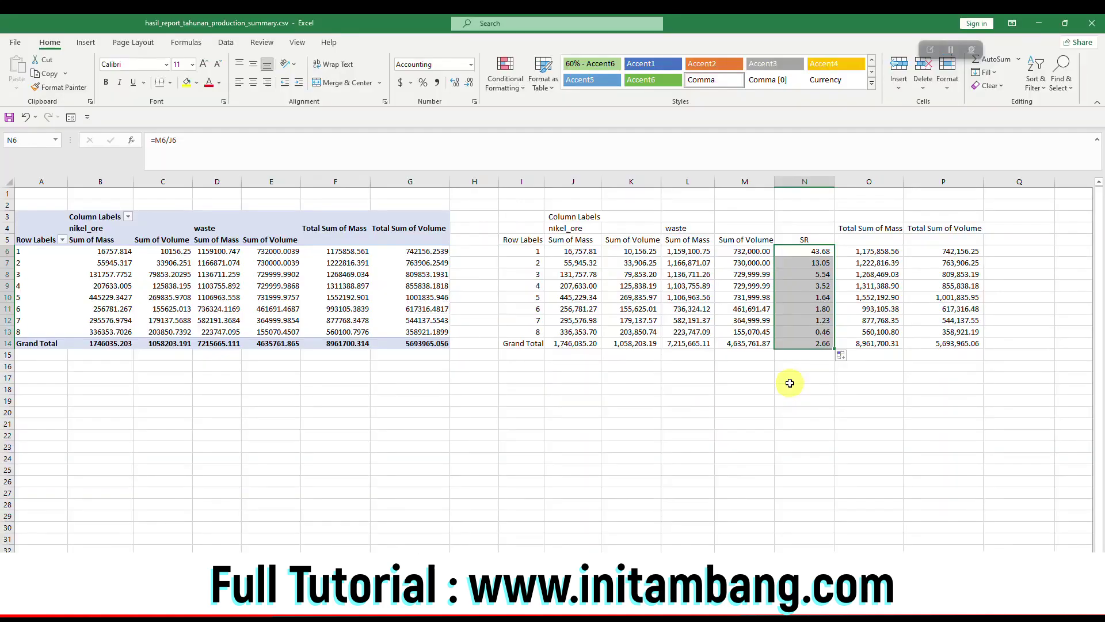
# Switch to Excel and make the SR column, heading through grand total, bold in hasil_report_tahunan_production_summary.csv
pyautogui.click(790, 381)
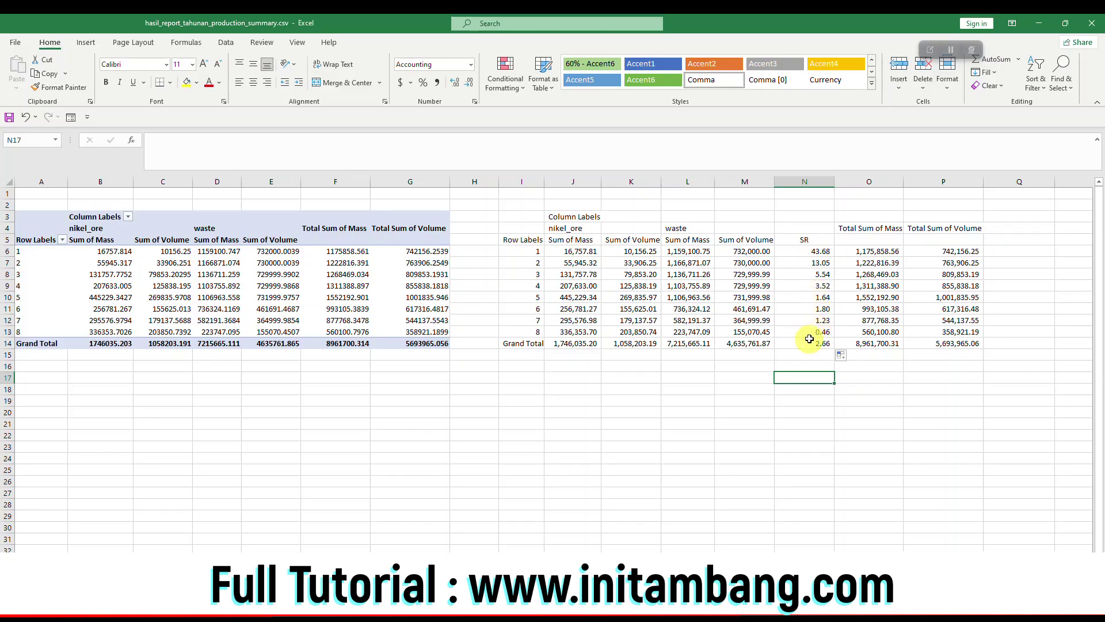
pyautogui.click(808, 333)
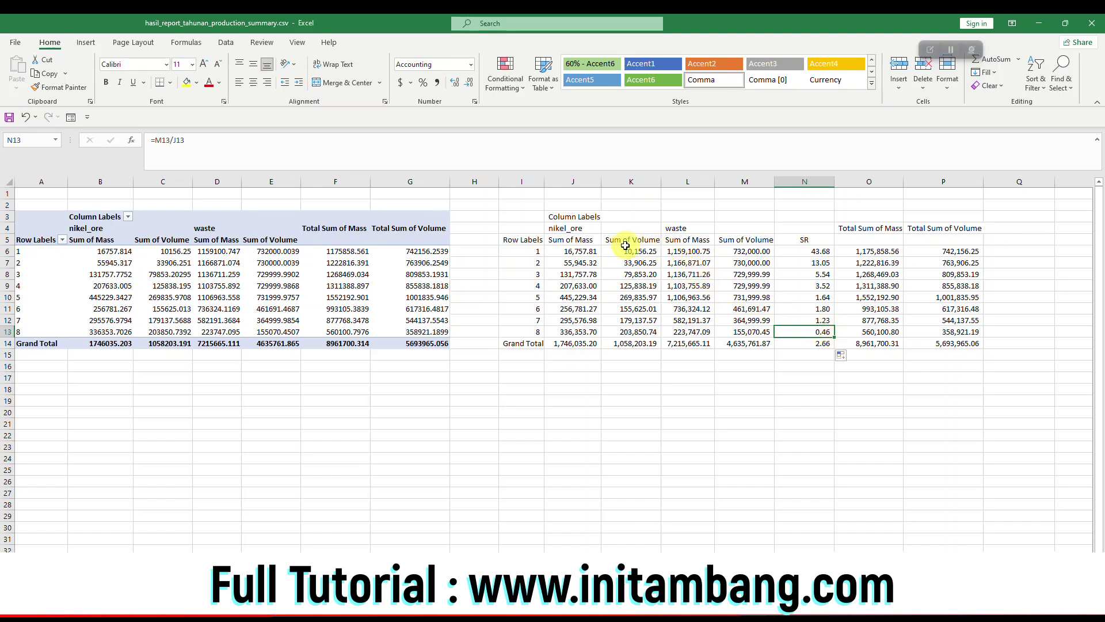
pyautogui.click(580, 343)
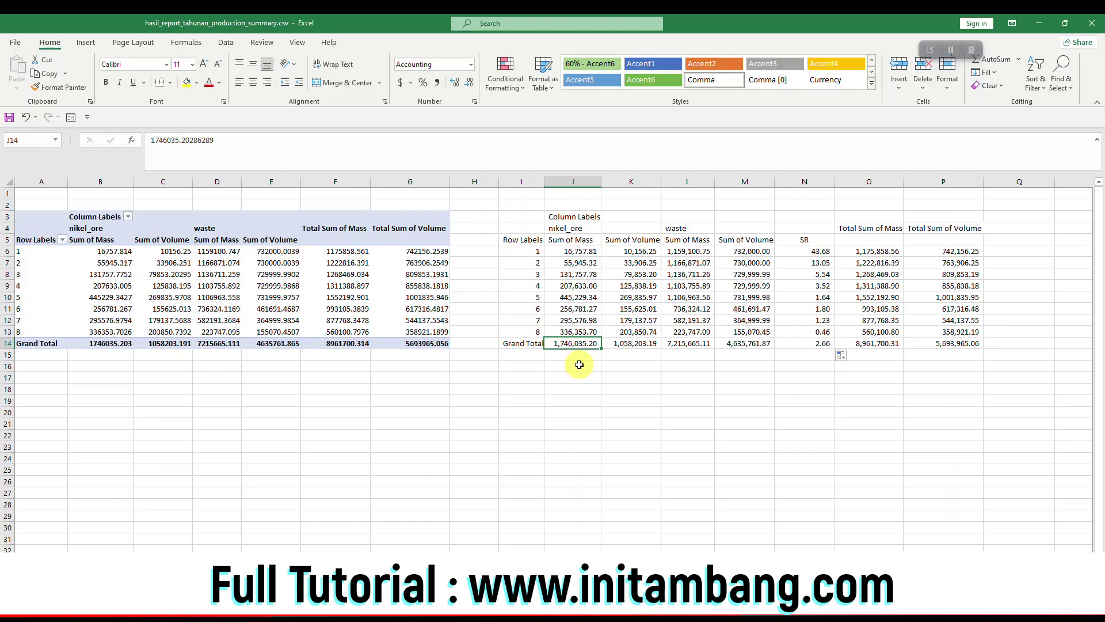
pyautogui.click(630, 343)
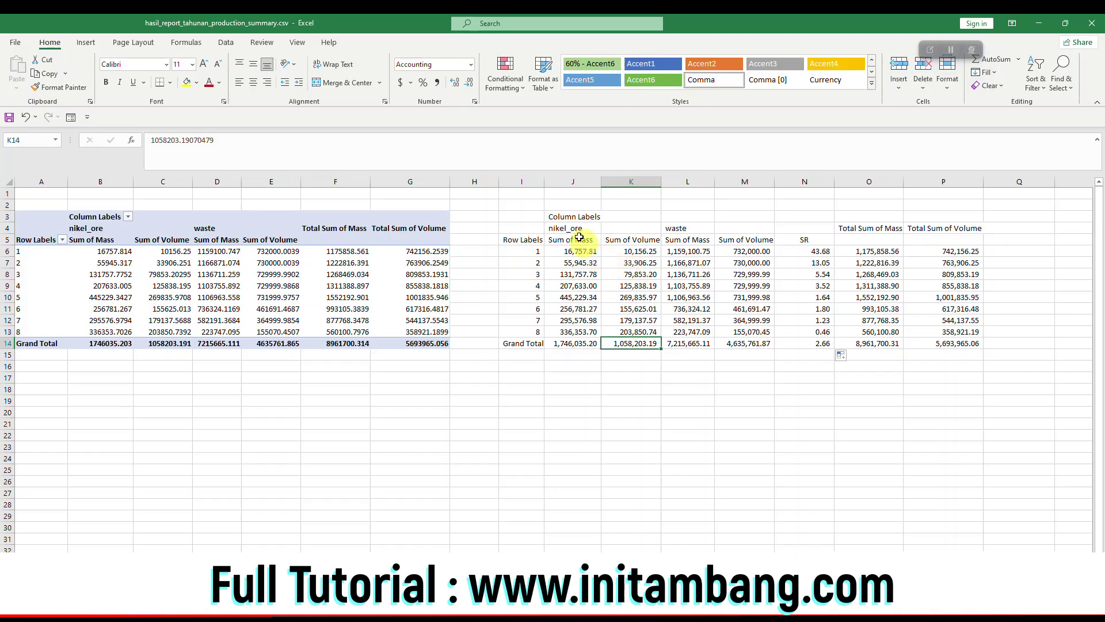
pyautogui.moveTo(535, 217); pyautogui.dragTo(970, 344)
pyautogui.moveTo(803, 237); pyautogui.dragTo(815, 343)
pyautogui.hotkey('ctrl', 'b')
pyautogui.click(817, 367)
pyautogui.moveTo(819, 239); pyautogui.dragTo(816, 345)
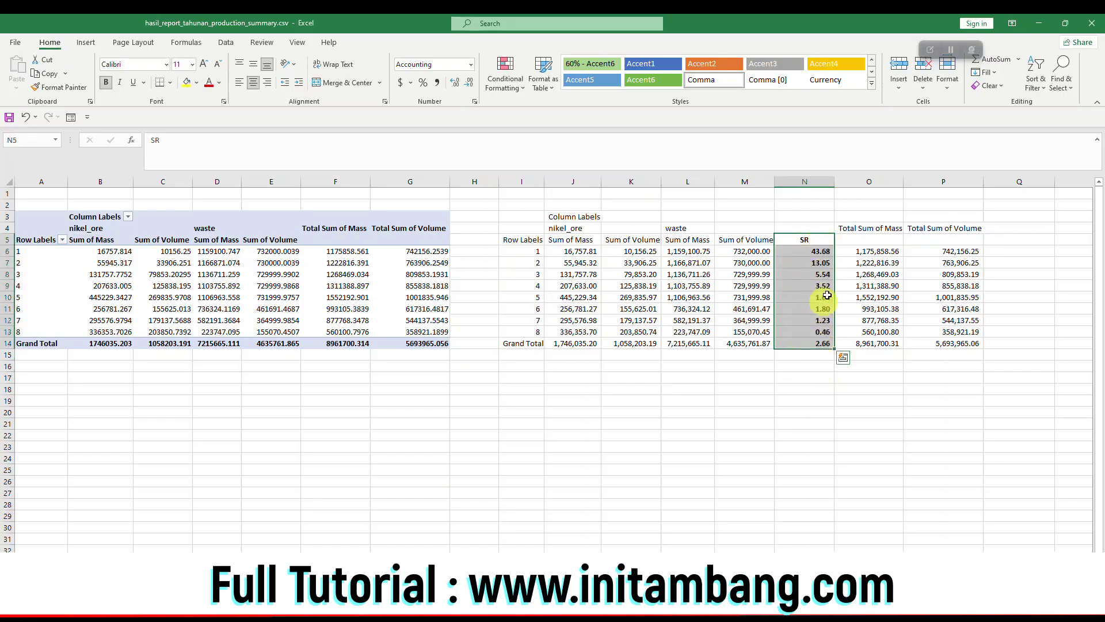
pyautogui.click(800, 249)
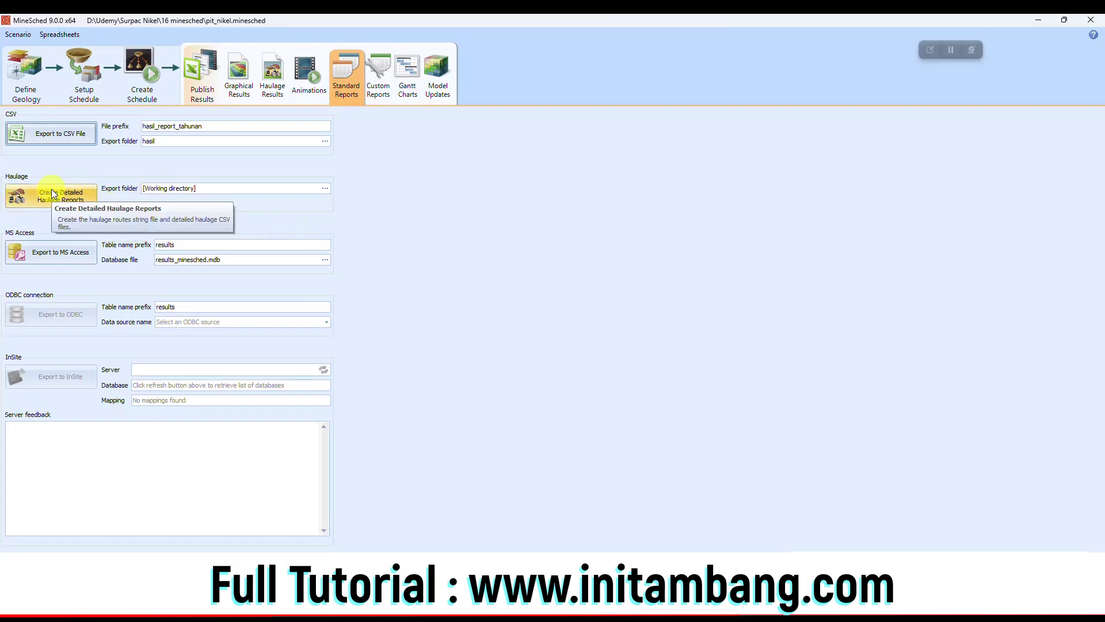
# Switch to MineSched and create the detailed haulage reports with hasil inside 16 minesched as the export folder
pyautogui.click(326, 188)
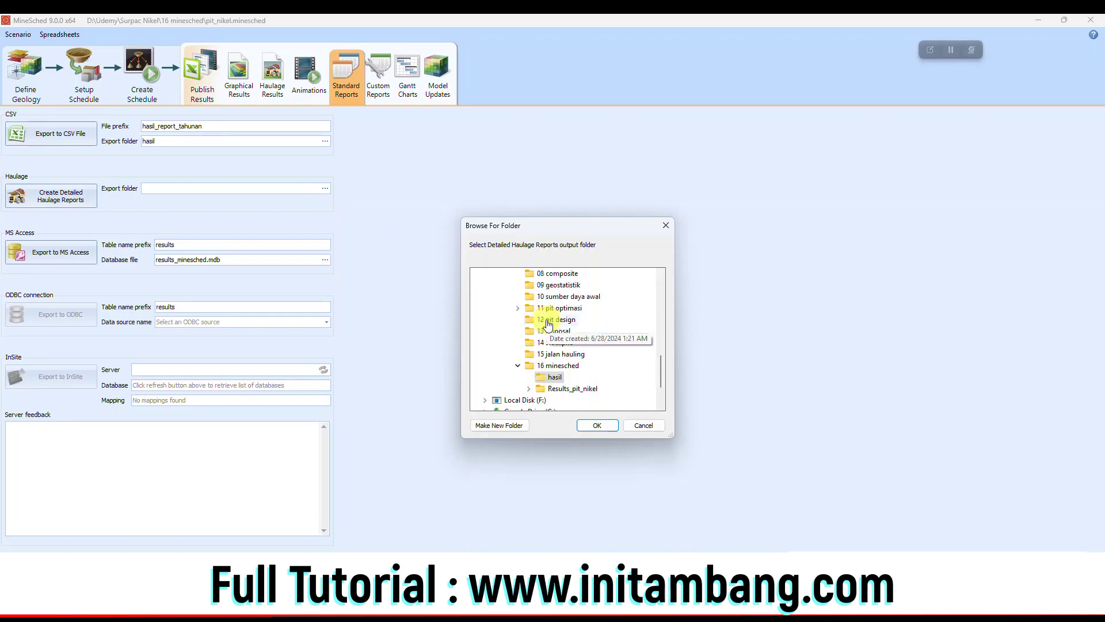
pyautogui.click(601, 427)
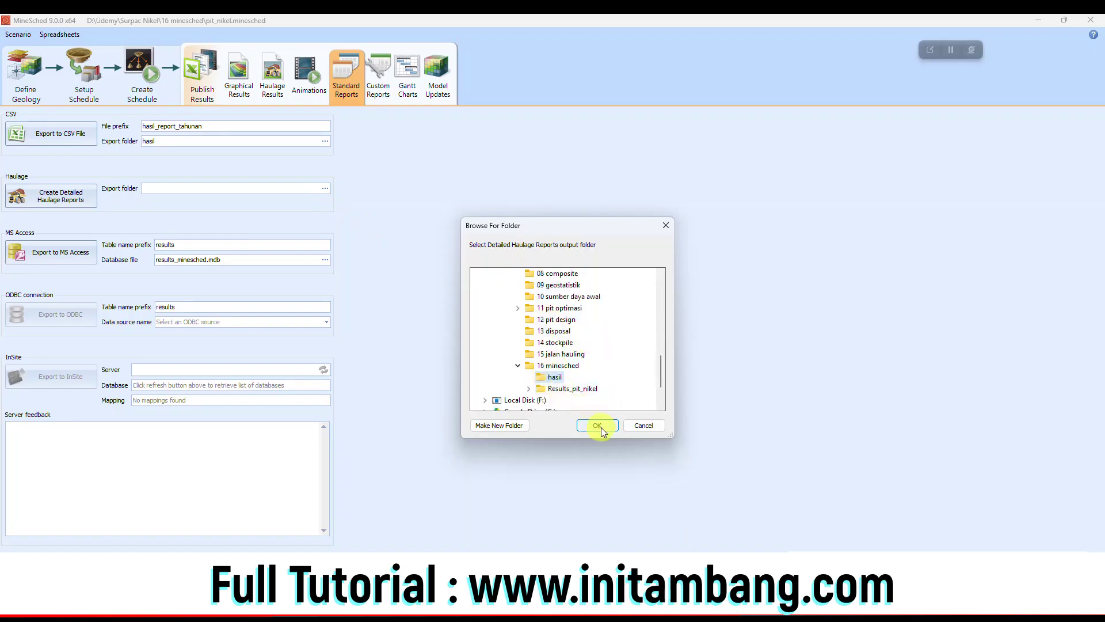
pyautogui.click(74, 202)
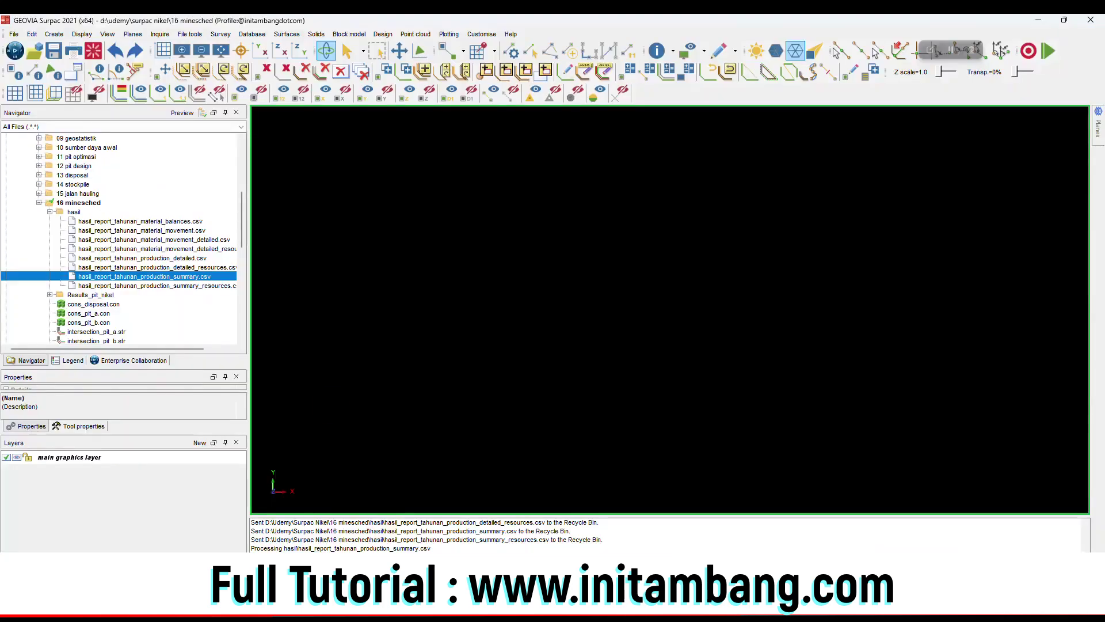
# Refresh the hasil folder inside 16 minesched in Surpac and open haulage_routes_summary.csv in Excel
pyautogui.rightClick(78, 213)
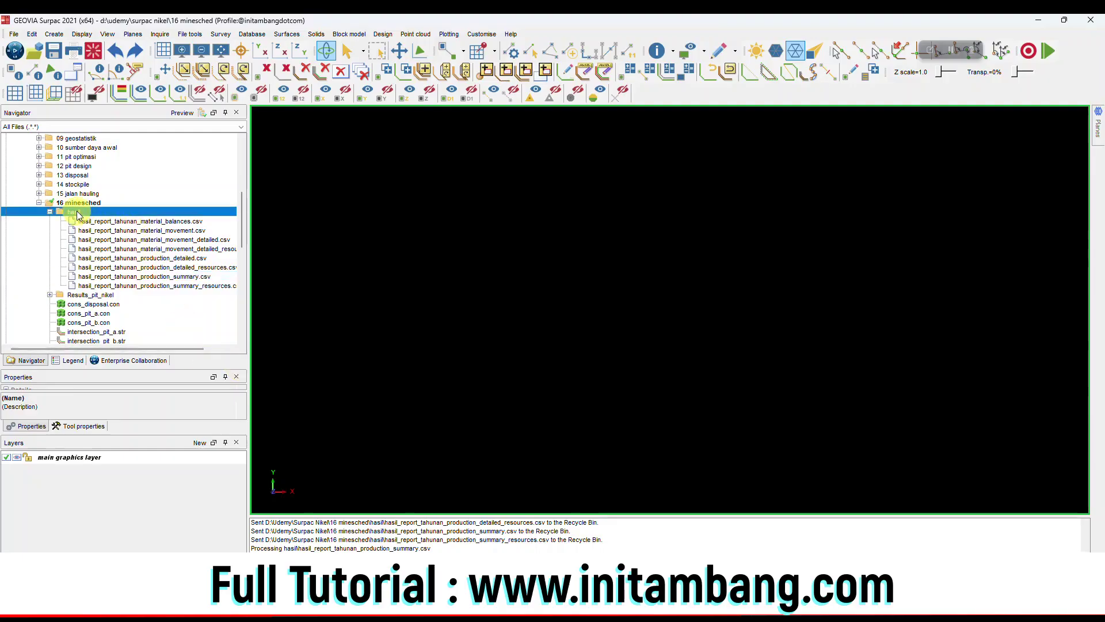
pyautogui.click(107, 258)
pyautogui.scroll(-1, 106, 241)
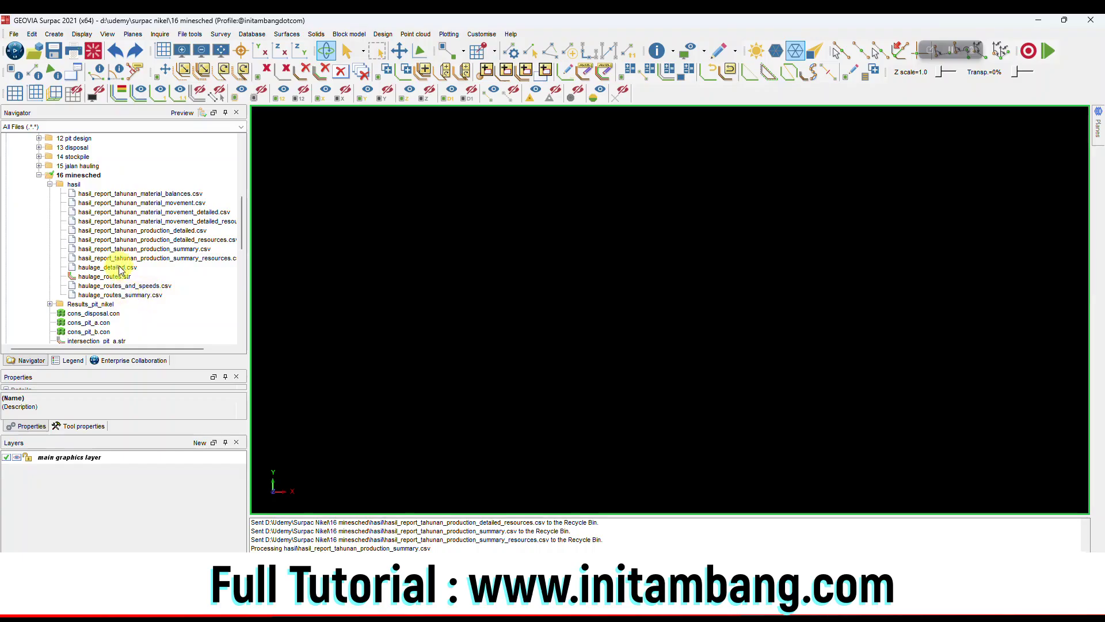
pyautogui.click(123, 295)
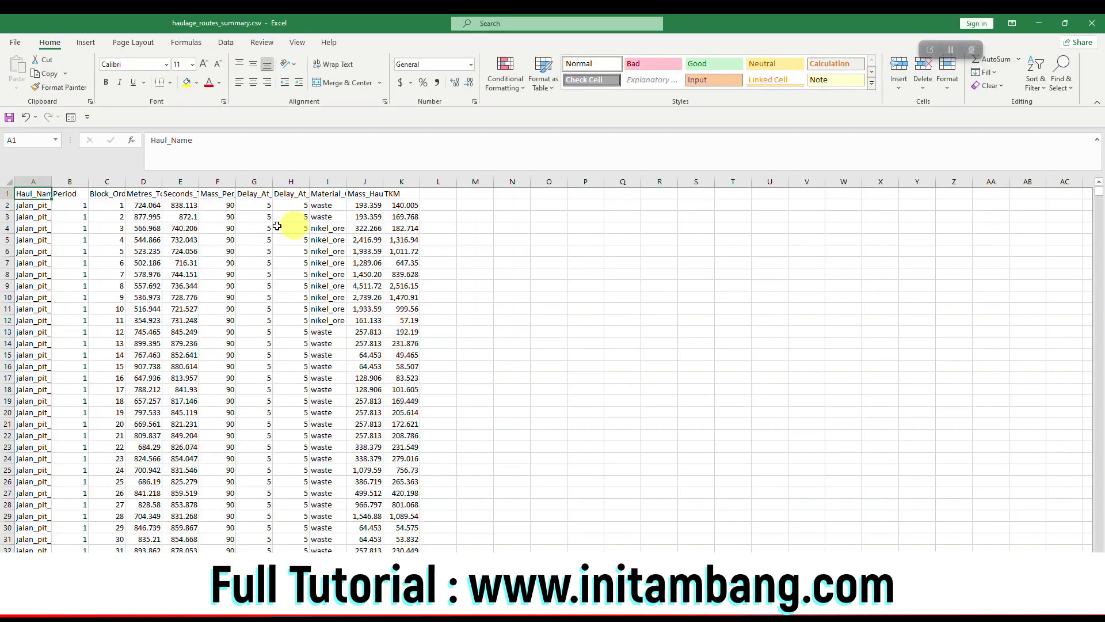
# Autofit the width of all columns in haulage_routes_summary.csv so the headings and haul names fit
pyautogui.click(9, 182)
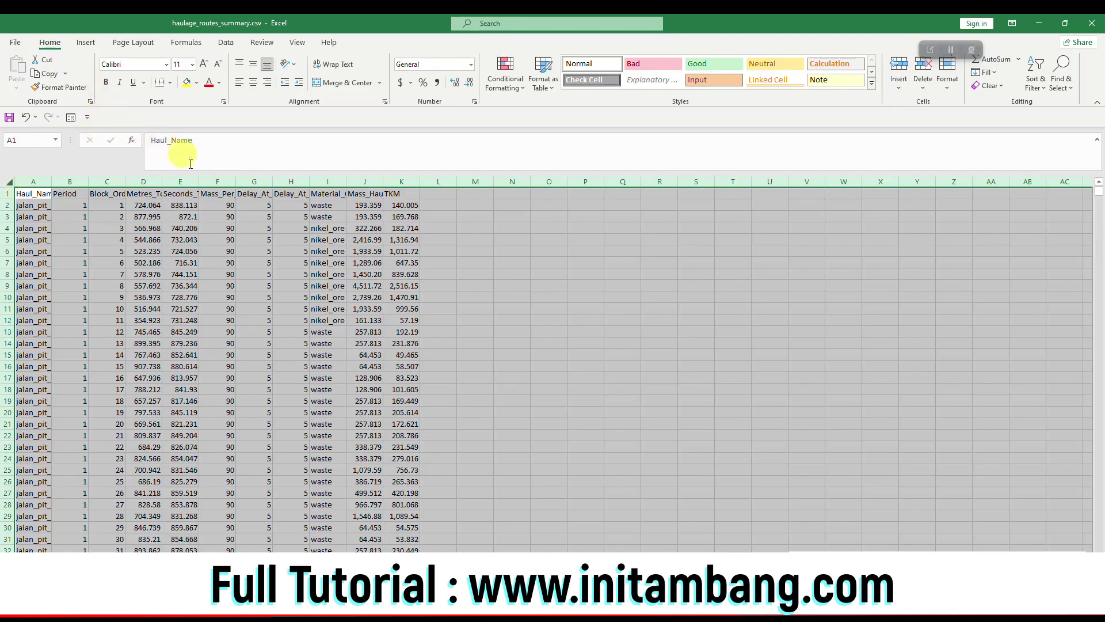
pyautogui.doubleClick(197, 182)
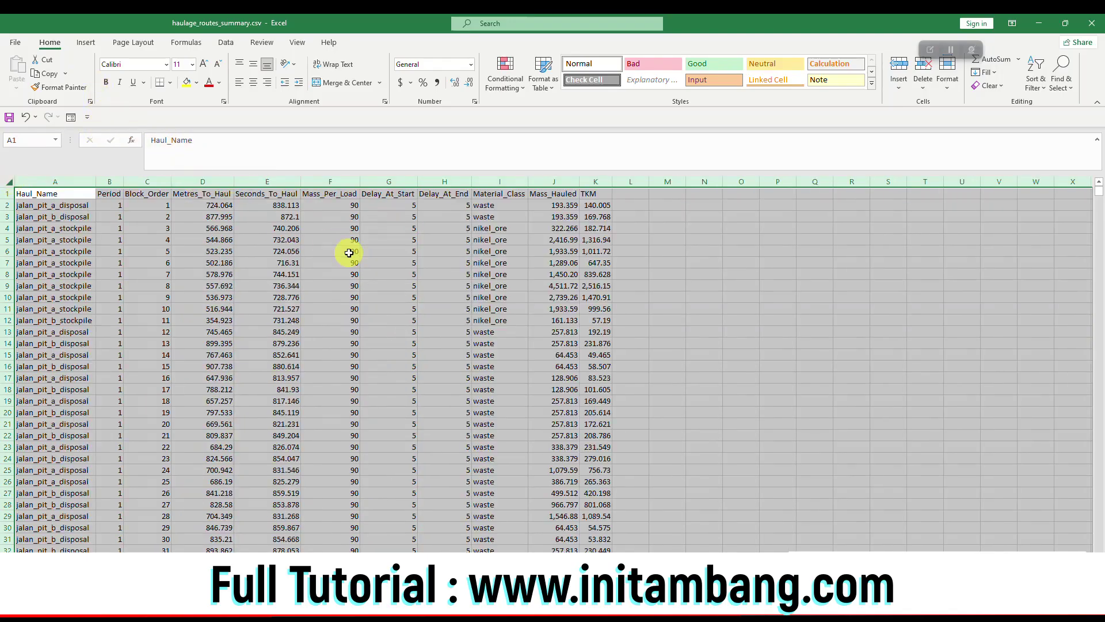
pyautogui.click(345, 251)
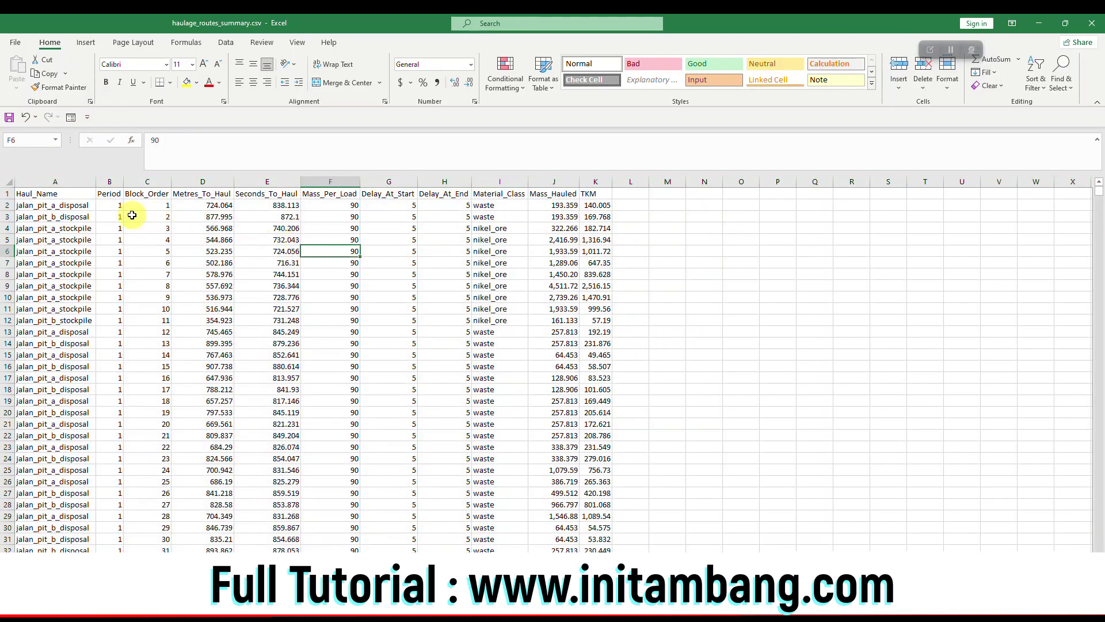